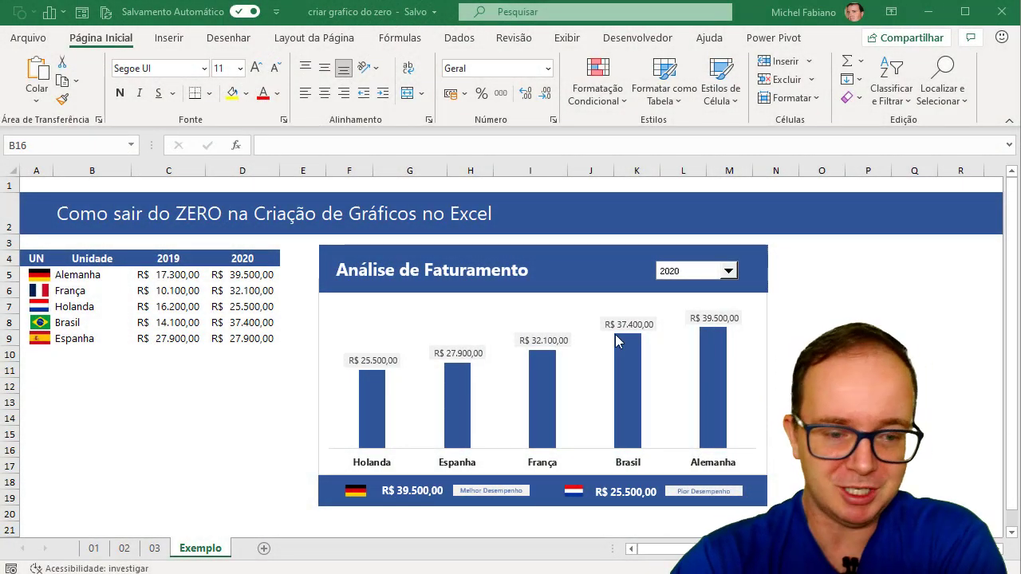
# Look through the example charts on sheets 01, 02 and 03, then return to Exemplo.
pyautogui.click(94, 549)
pyautogui.click(123, 549)
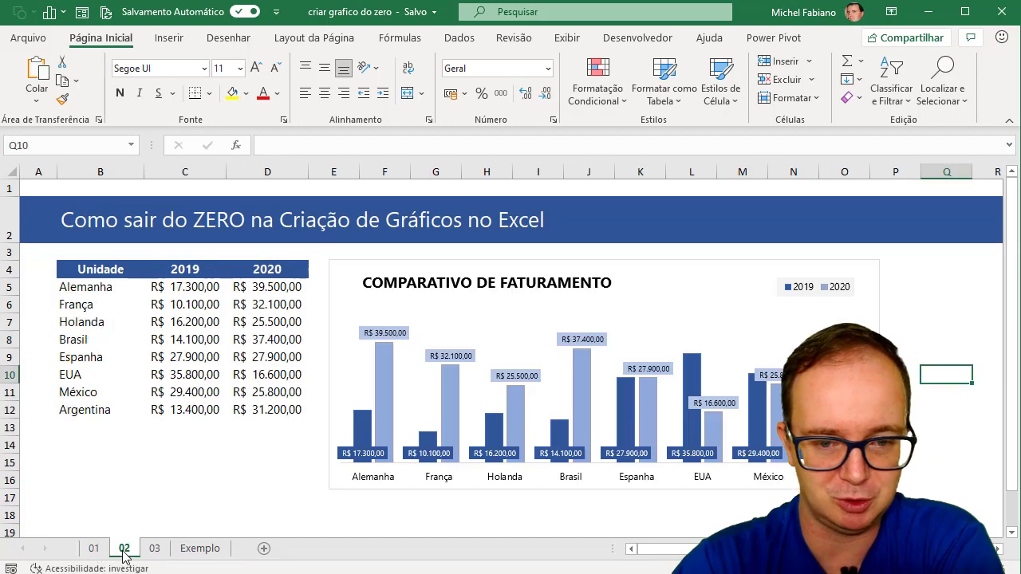
pyautogui.click(157, 549)
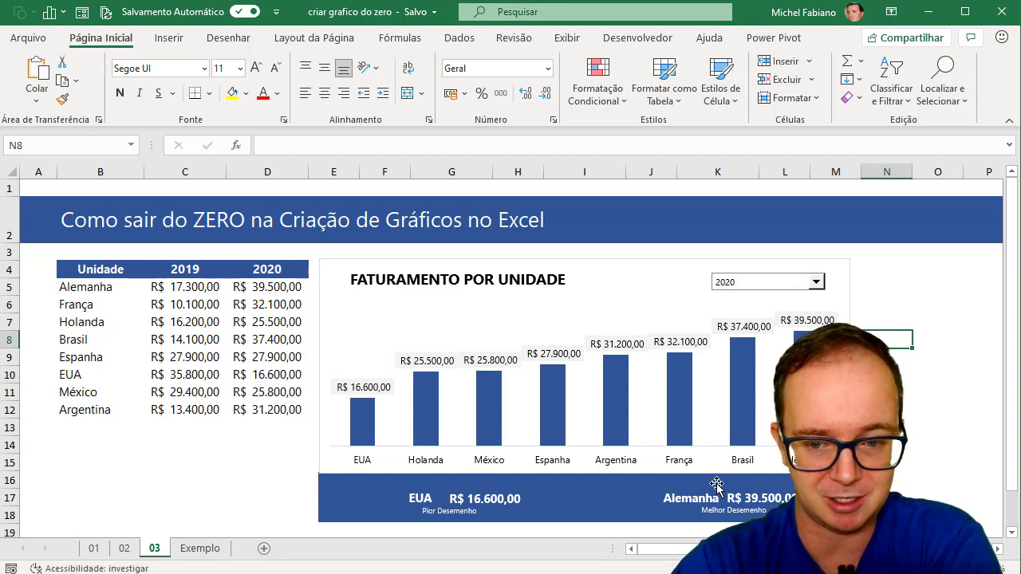
pyautogui.click(226, 551)
# Switch the Exemplo chart's year combo box between 2019 and 2020, ending on 2019.
pyautogui.click(728, 273)
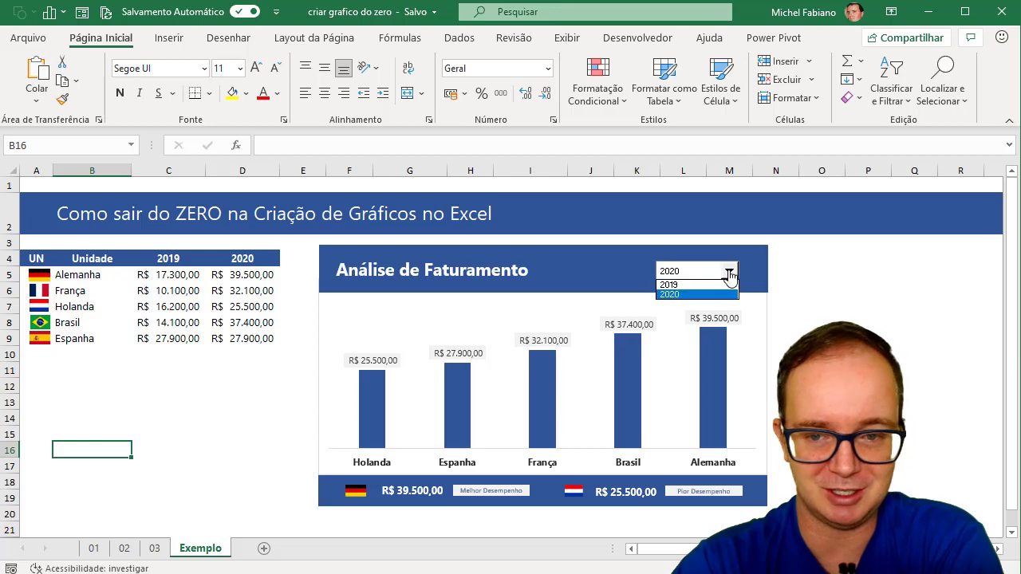
pyautogui.click(716, 285)
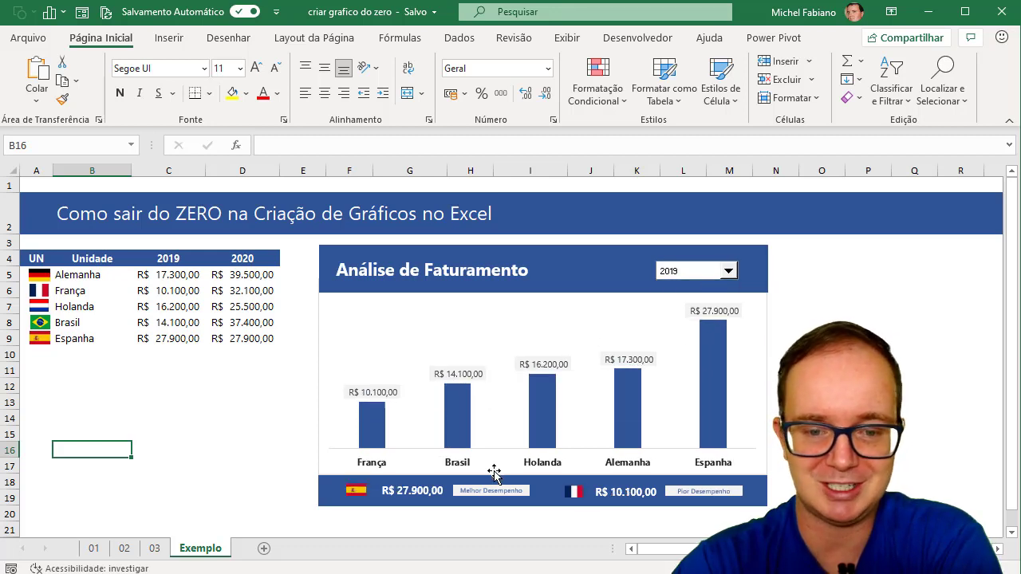
pyautogui.click(729, 272)
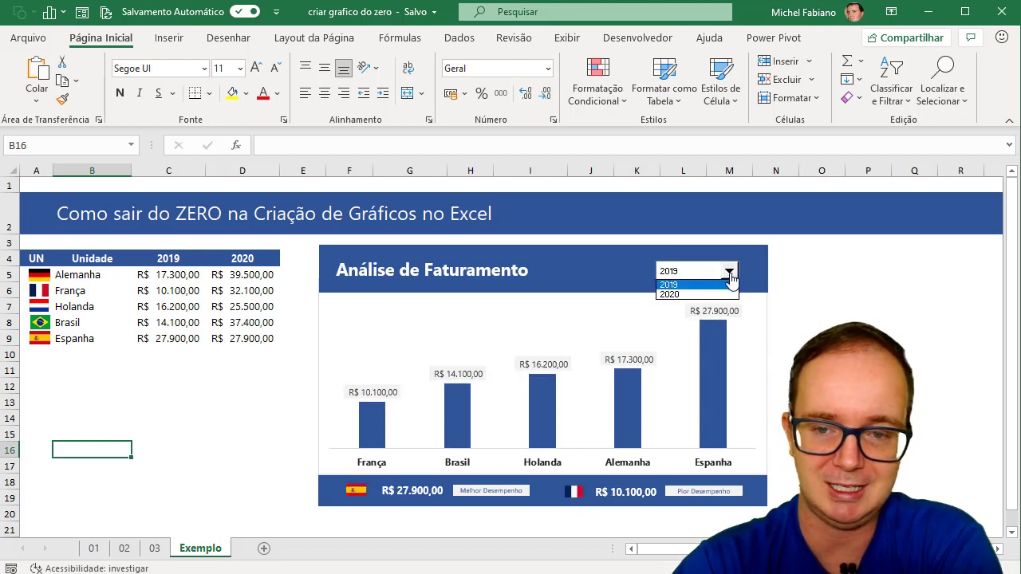
pyautogui.click(716, 294)
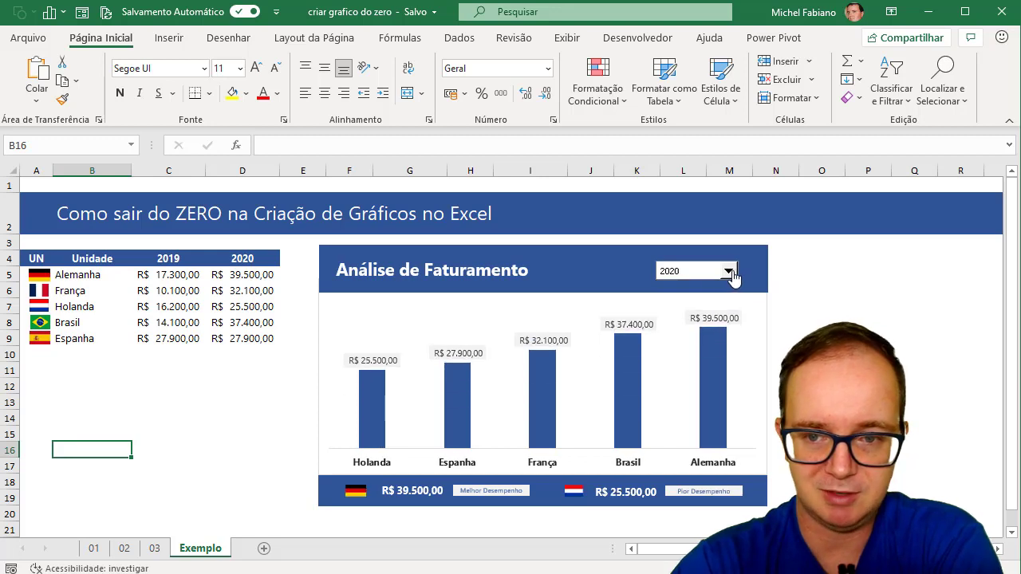
pyautogui.click(730, 273)
pyautogui.click(724, 284)
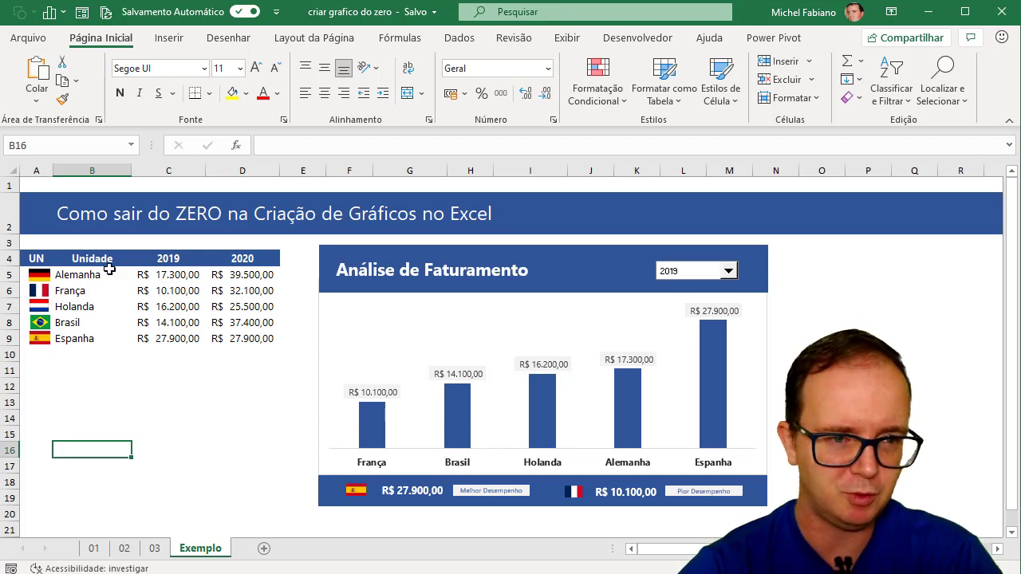
# Copy the B4:D9 country table and paste it at B3 of a new sheet, Planilha1.
pyautogui.moveTo(102, 262); pyautogui.dragTo(216, 341)
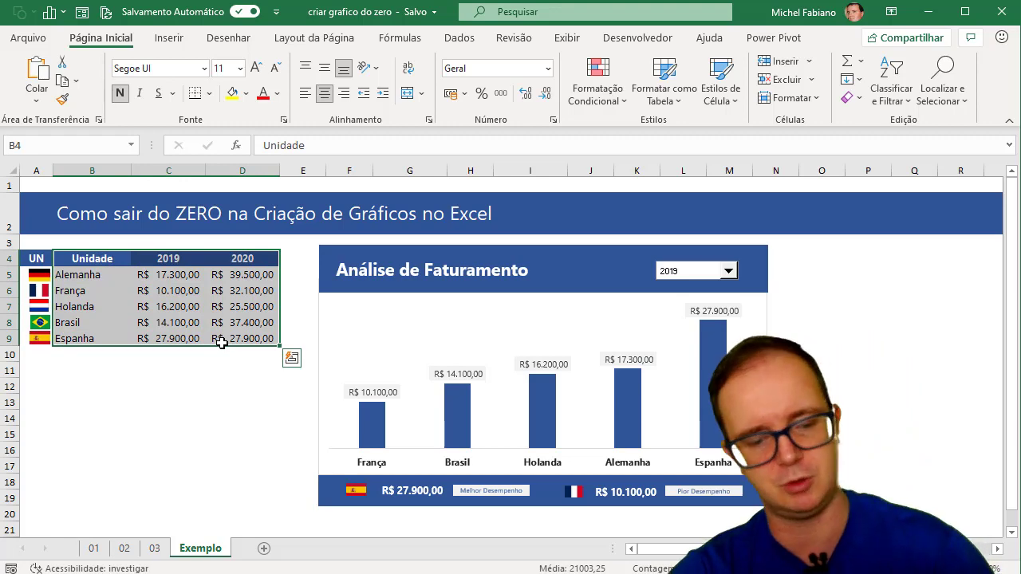
pyautogui.hotkey('ctrl', 'c')
pyautogui.click(264, 548)
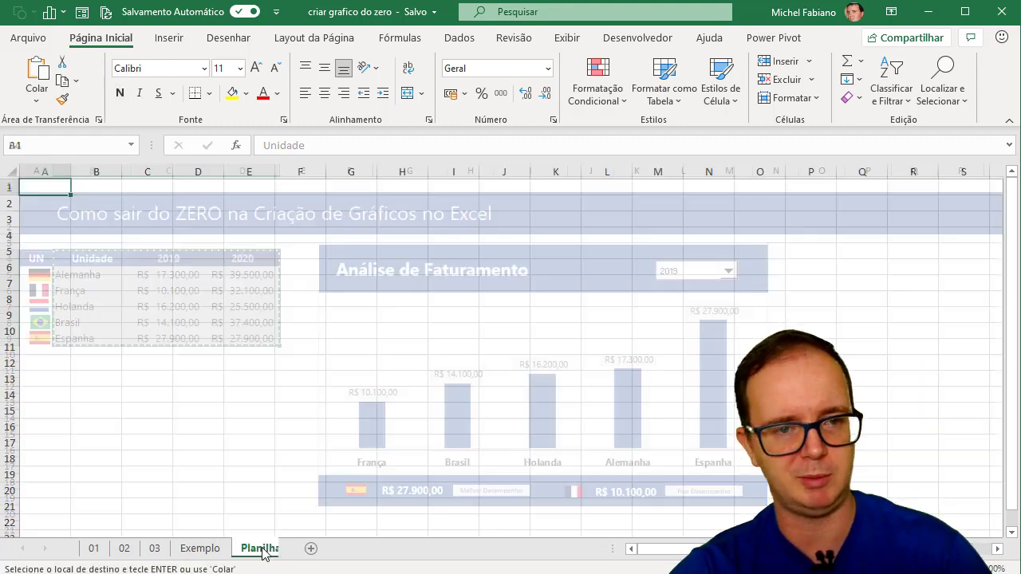
pyautogui.click(104, 217)
pyautogui.hotkey('ctrl', 'v')
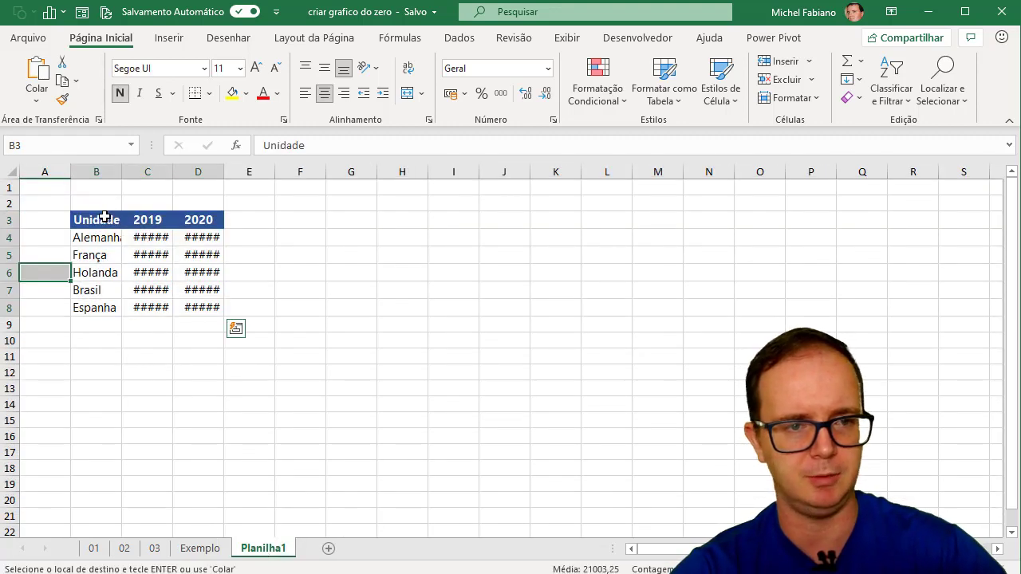
# Autofit columns B, C and D so every country name and value shows.
pyautogui.doubleClick(125, 166)
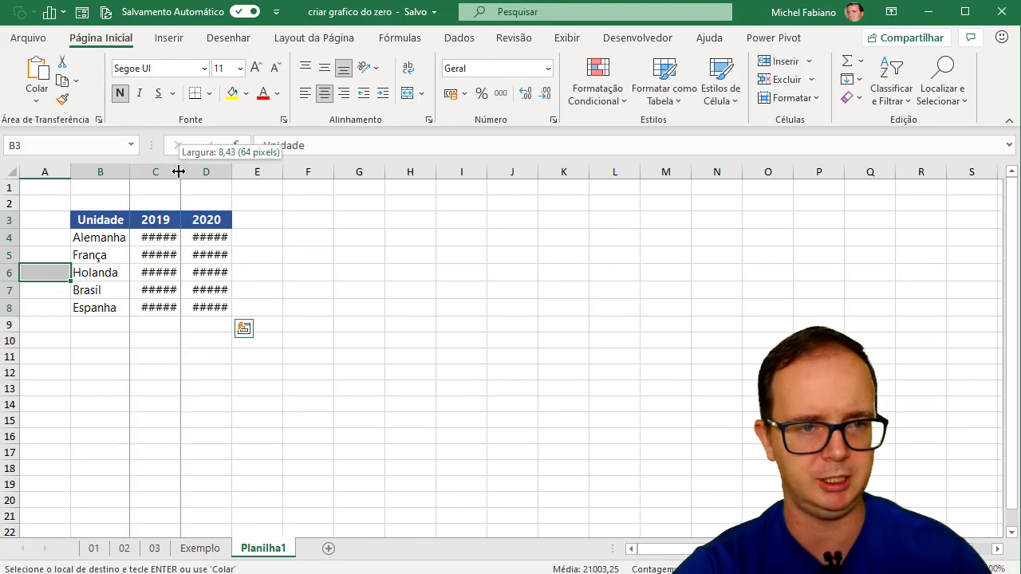
pyautogui.doubleClick(180, 168)
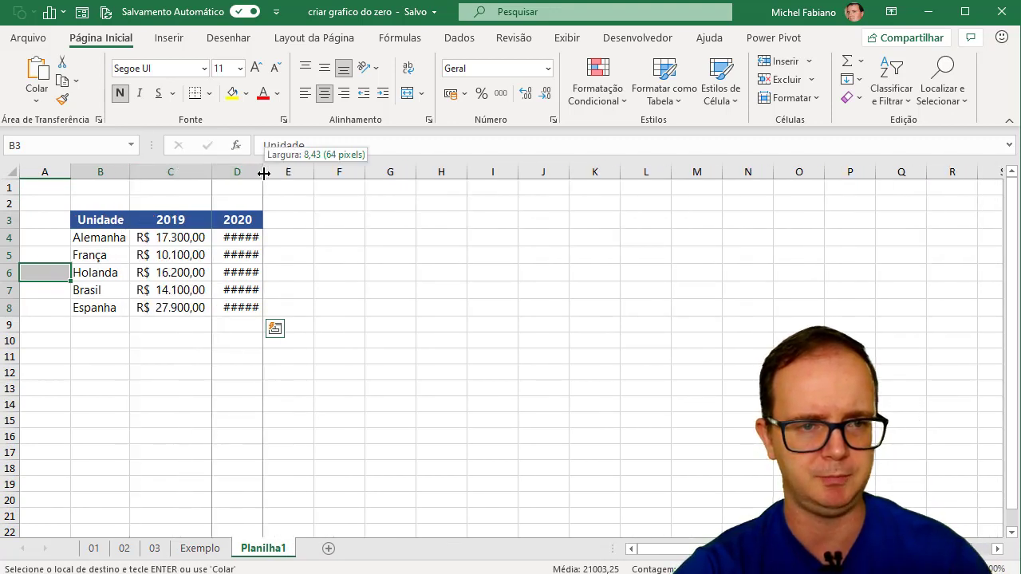
pyautogui.doubleClick(259, 172)
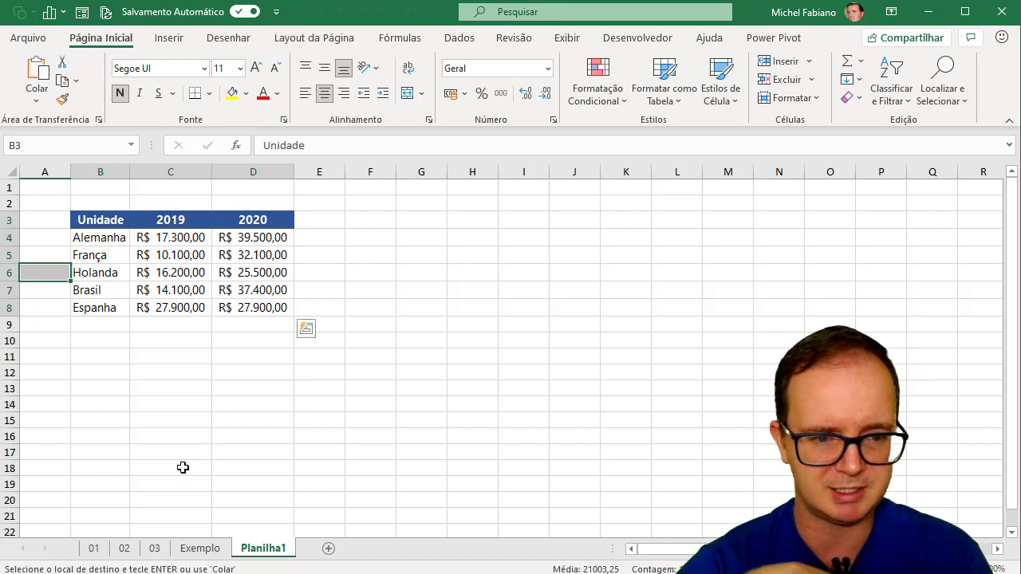
pyautogui.click(199, 548)
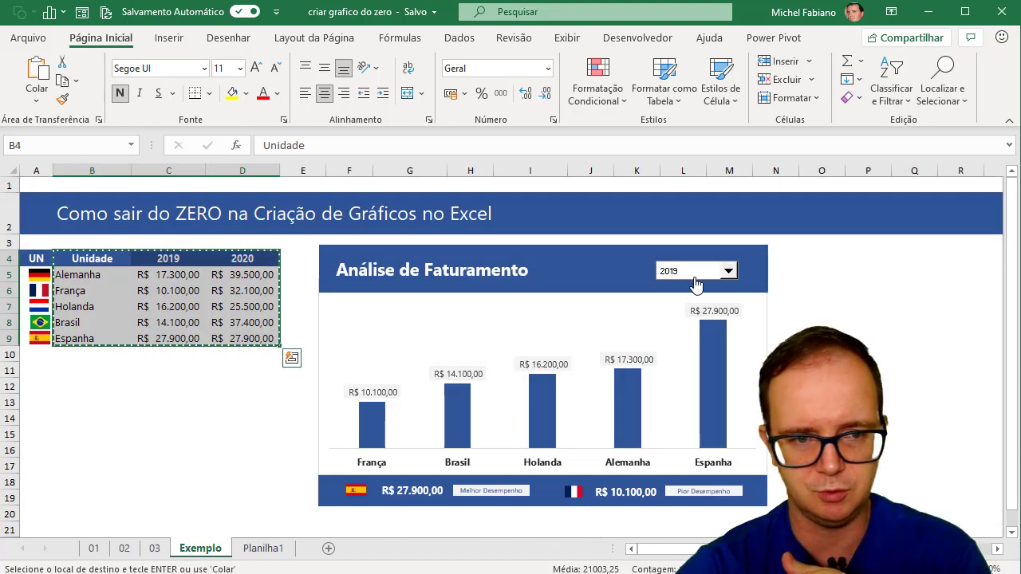
pyautogui.click(264, 548)
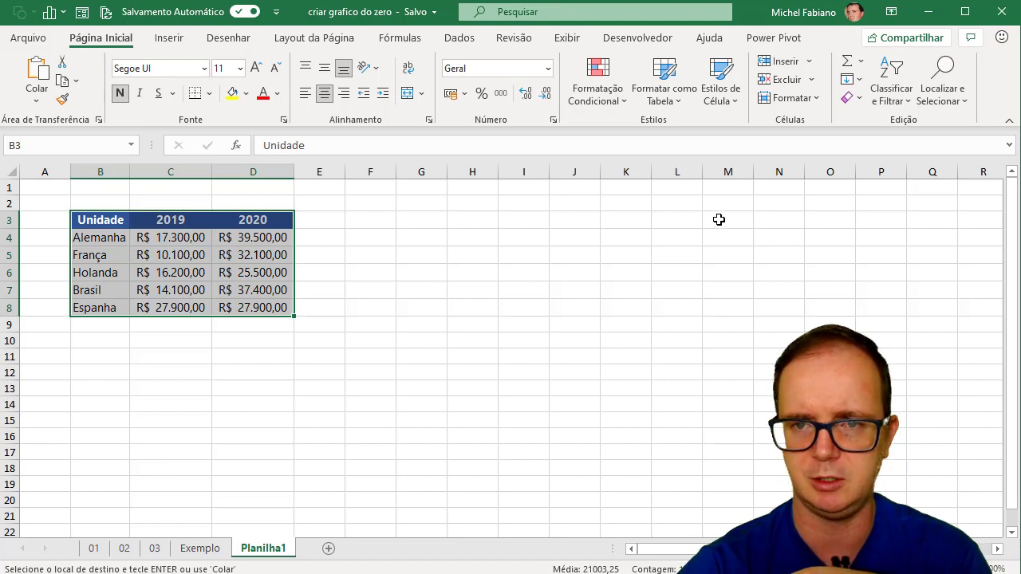
# Draw a Form Control combo box over cells L3:N3 from the Developer tab.
pyautogui.click(637, 37)
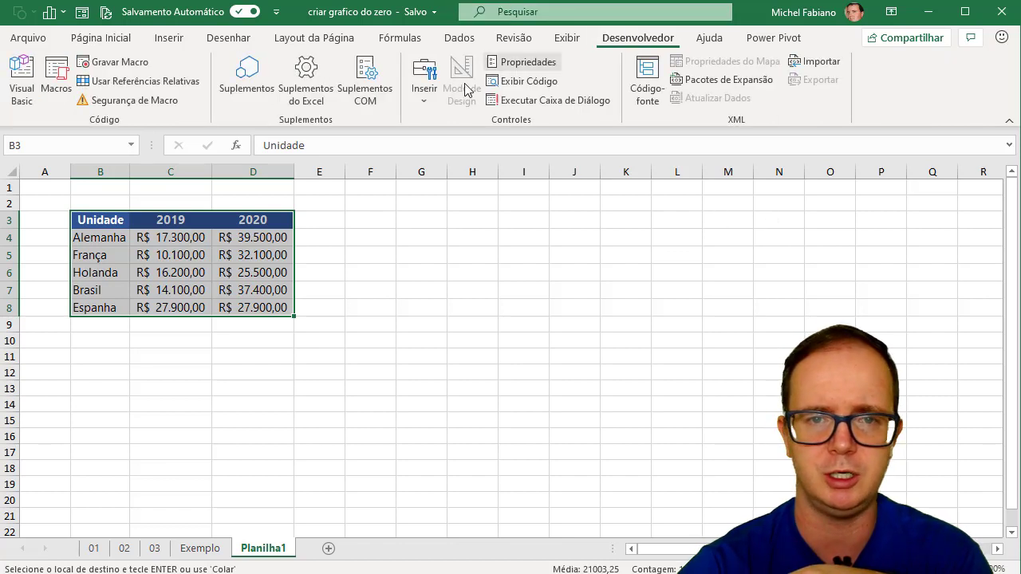
pyautogui.click(423, 95)
pyautogui.click(433, 142)
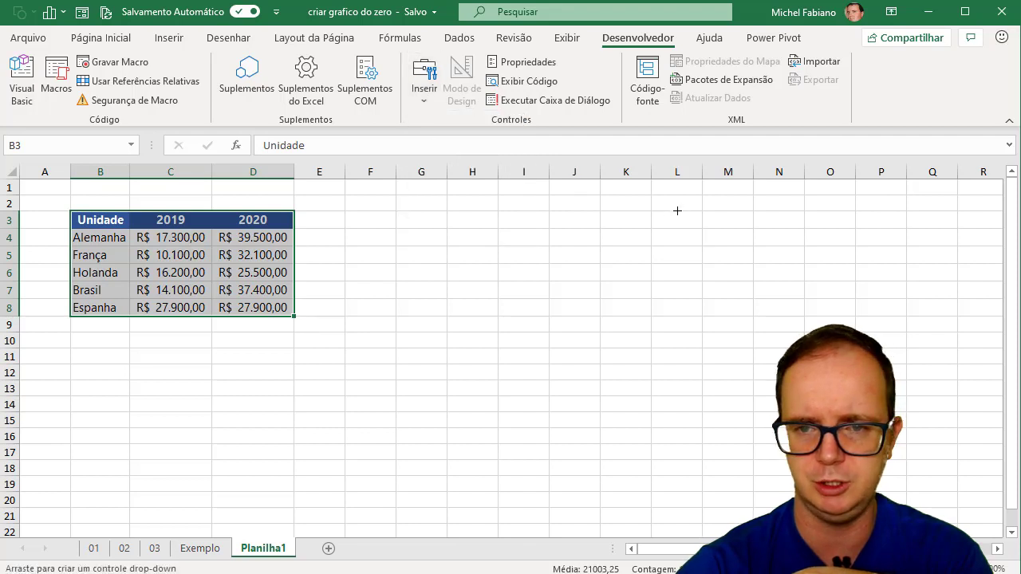
pyautogui.moveTo(677, 211)
pyautogui.mouseDown()
pyautogui.moveTo(845, 250)
pyautogui.moveTo(809, 234)
pyautogui.mouseUp()
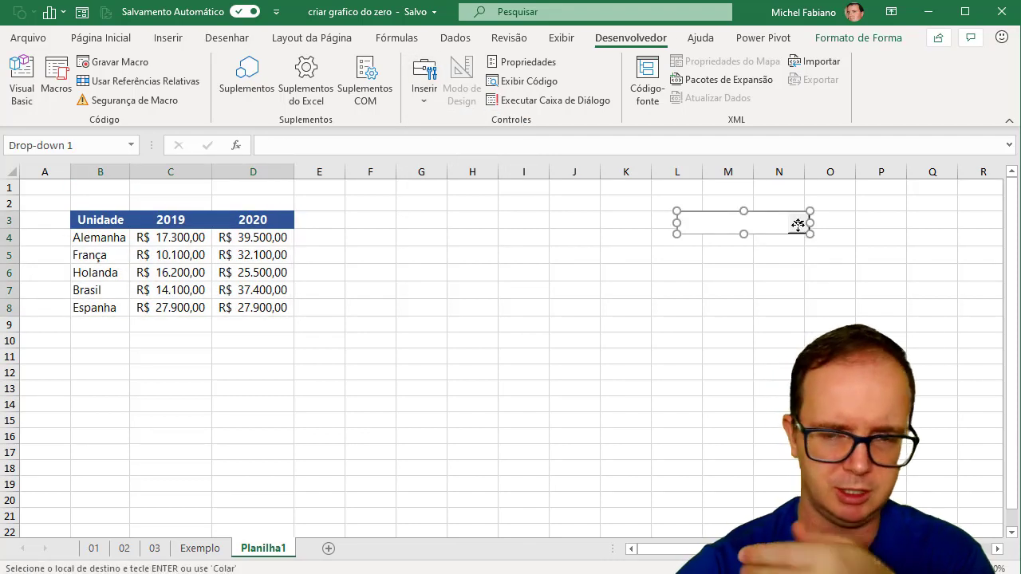
pyautogui.rightClick(798, 225)
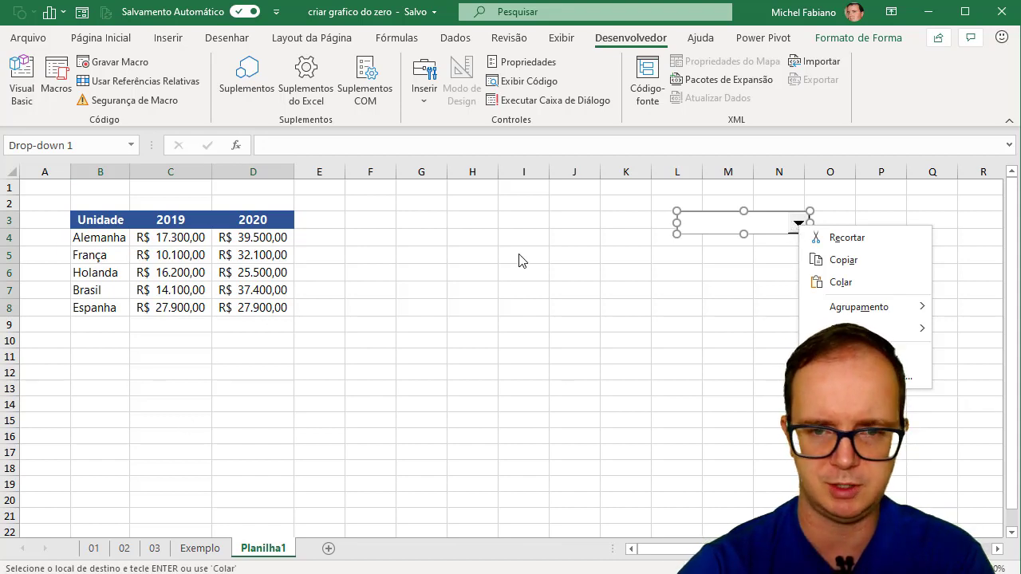
pyautogui.press('Escape')
# Enter the years 2019 and 2020 in cells I3 and I4.
pyautogui.click(532, 220)
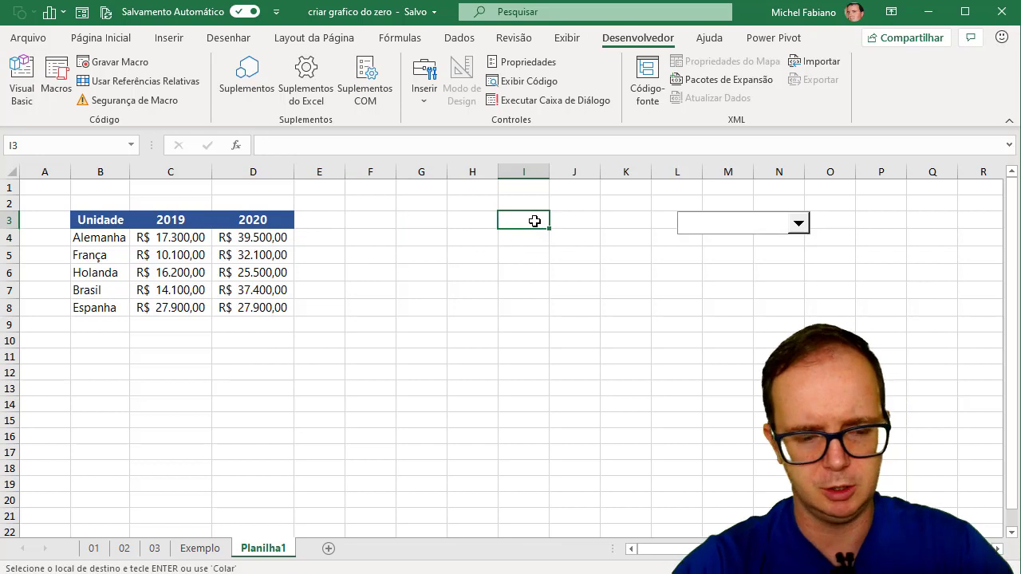
pyautogui.write('2')
pyautogui.press('Return')
pyautogui.write('2020')
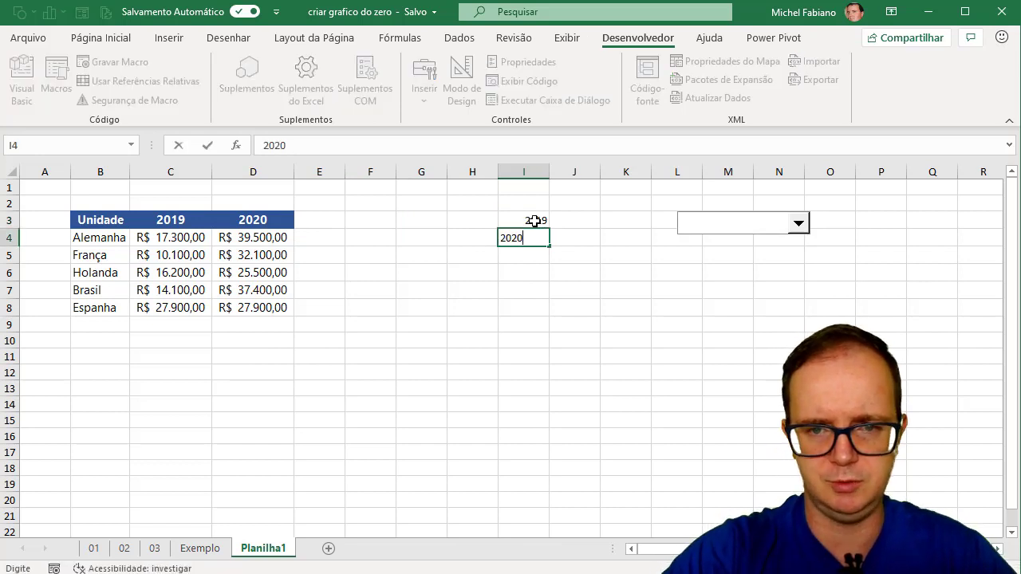
pyautogui.press('Return')
# Set the combo box input range to $I$3:$I$4 and its cell link to $J$3.
pyautogui.rightClick(704, 223)
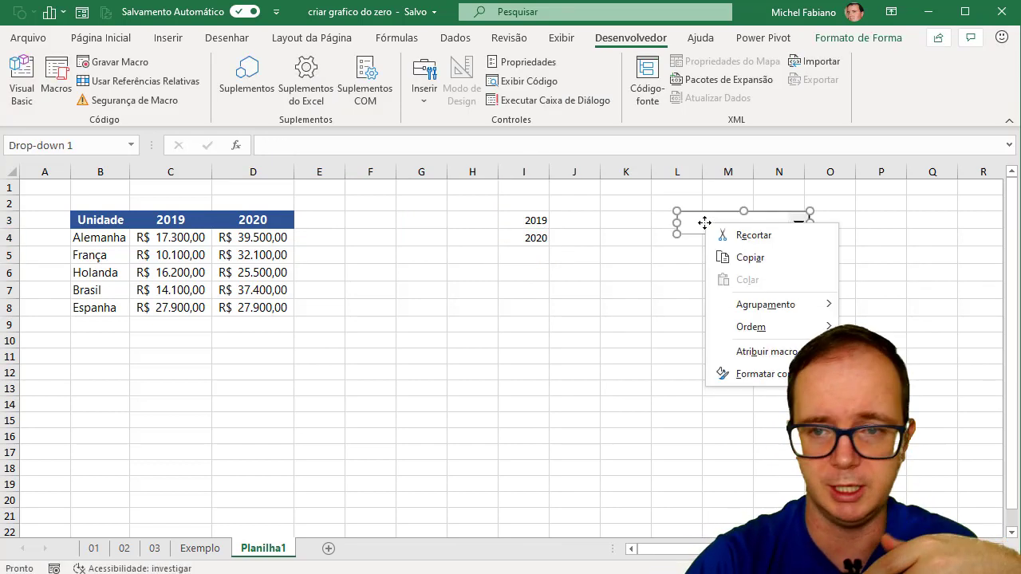
pyautogui.click(754, 374)
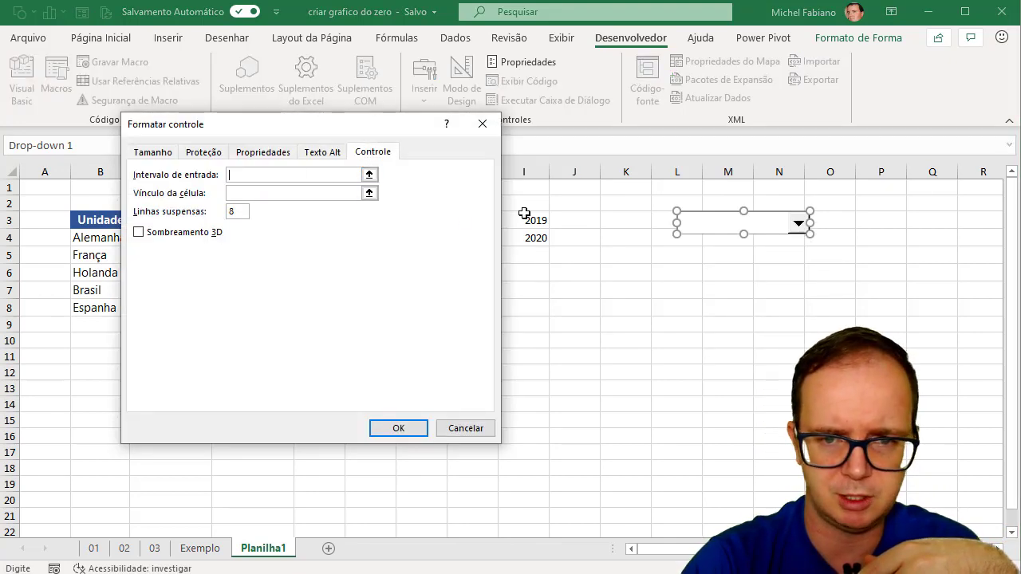
pyautogui.moveTo(524, 214); pyautogui.dragTo(525, 237)
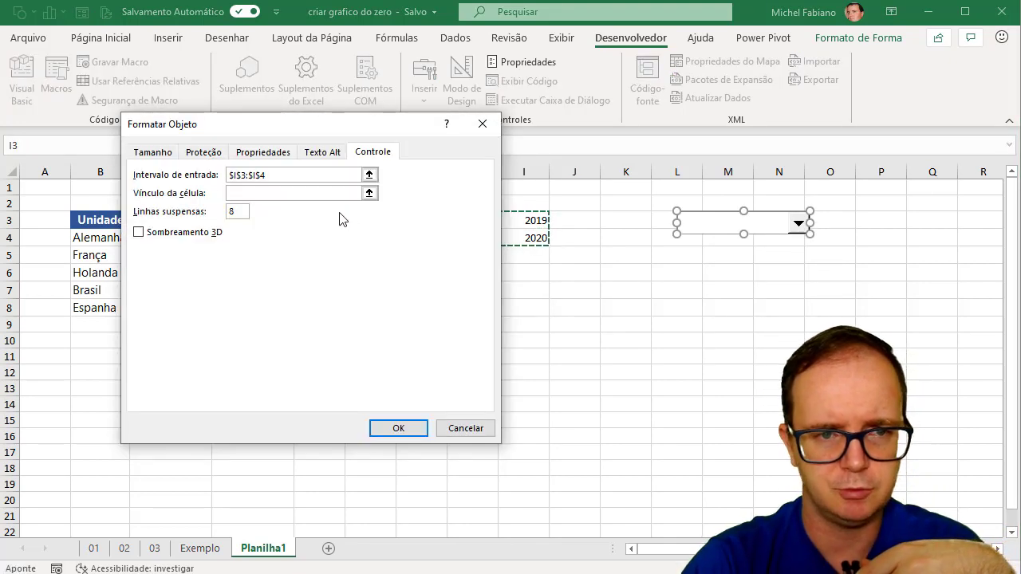
pyautogui.click(326, 193)
pyautogui.click(567, 220)
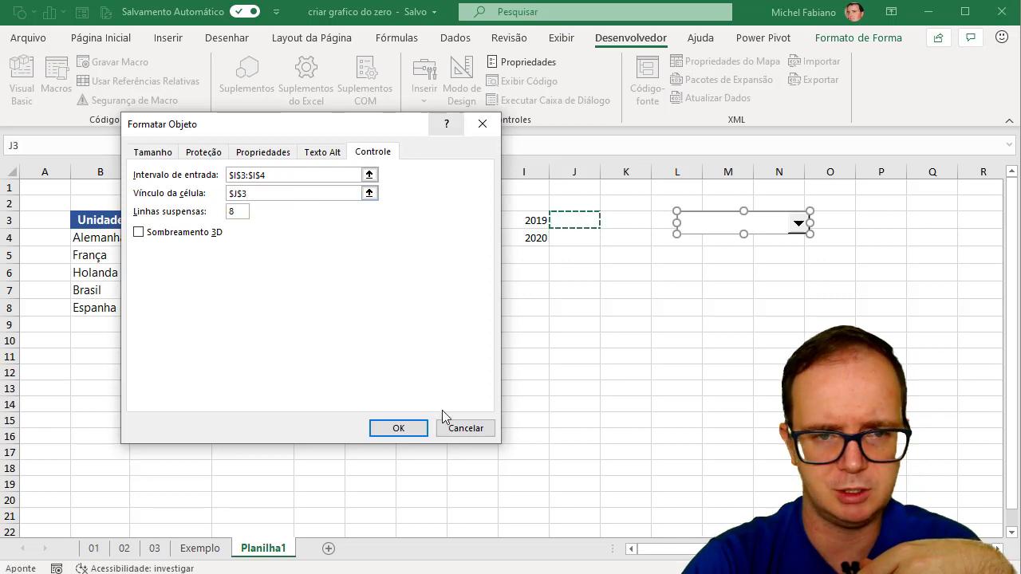
pyautogui.click(398, 429)
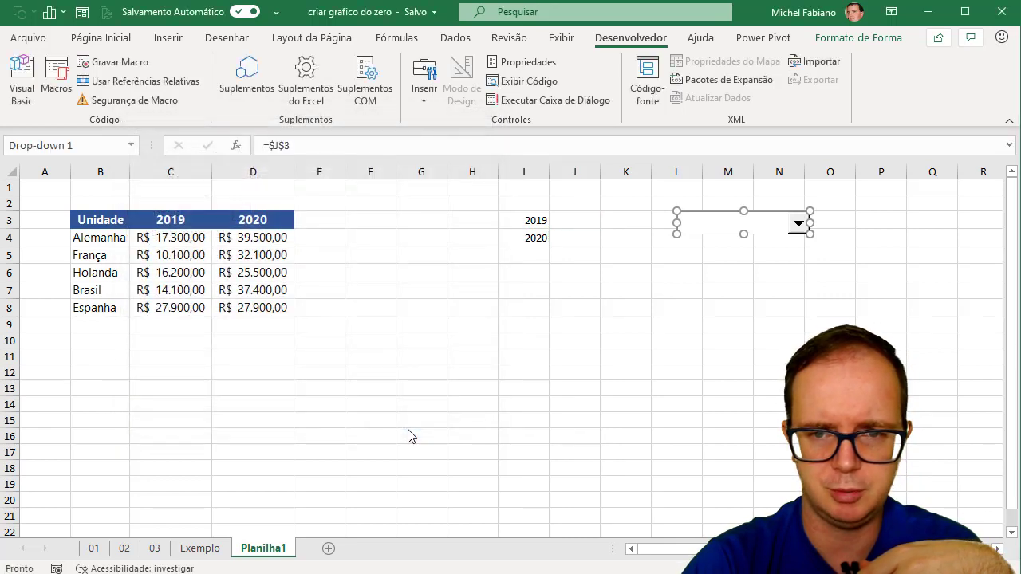
pyautogui.click(859, 240)
pyautogui.click(798, 223)
# Enter =B4 in F4 and fill it down to F8 to list the five countries.
pyautogui.click(780, 239)
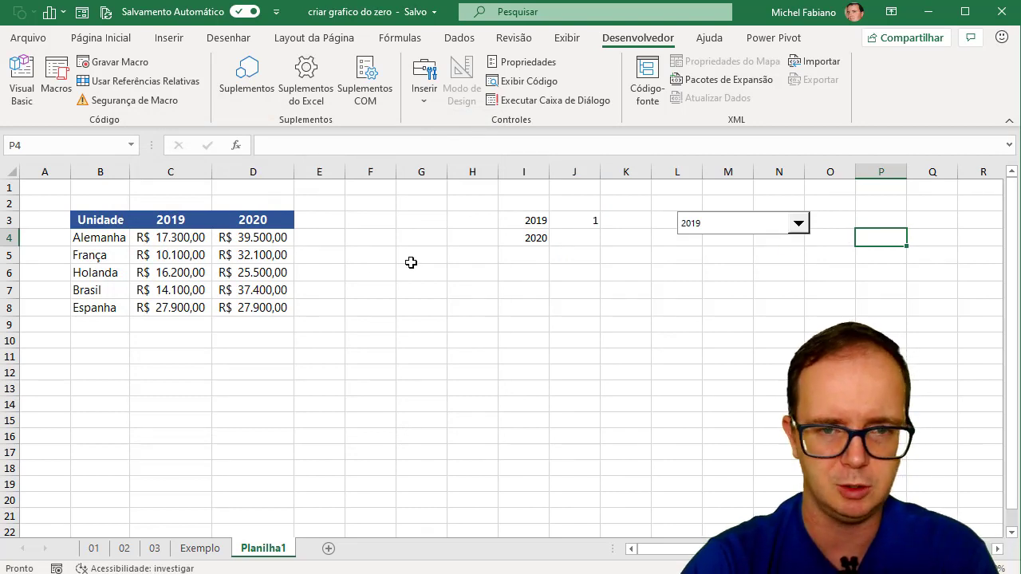
pyautogui.click(382, 237)
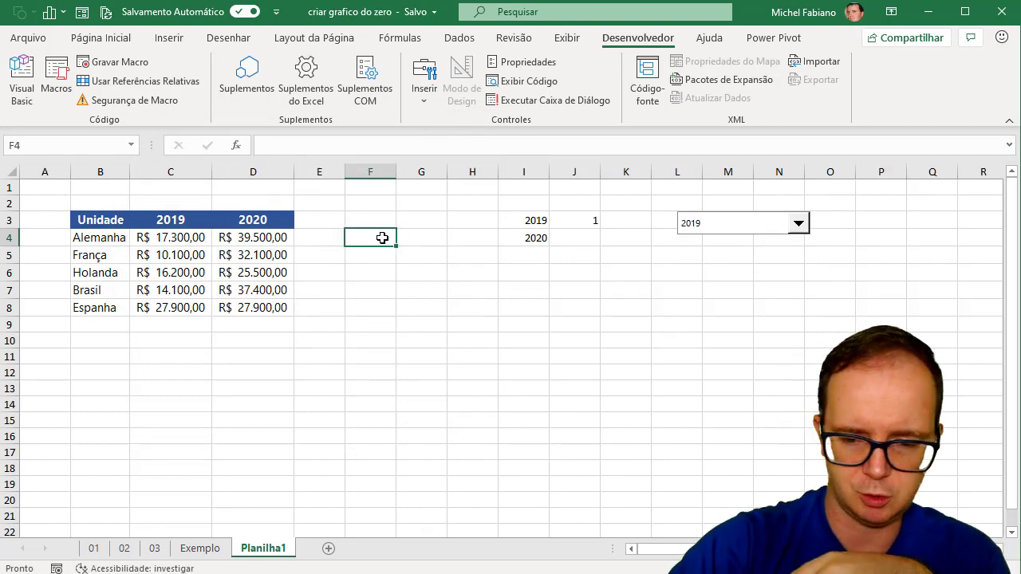
pyautogui.write('=')
pyautogui.click(112, 237)
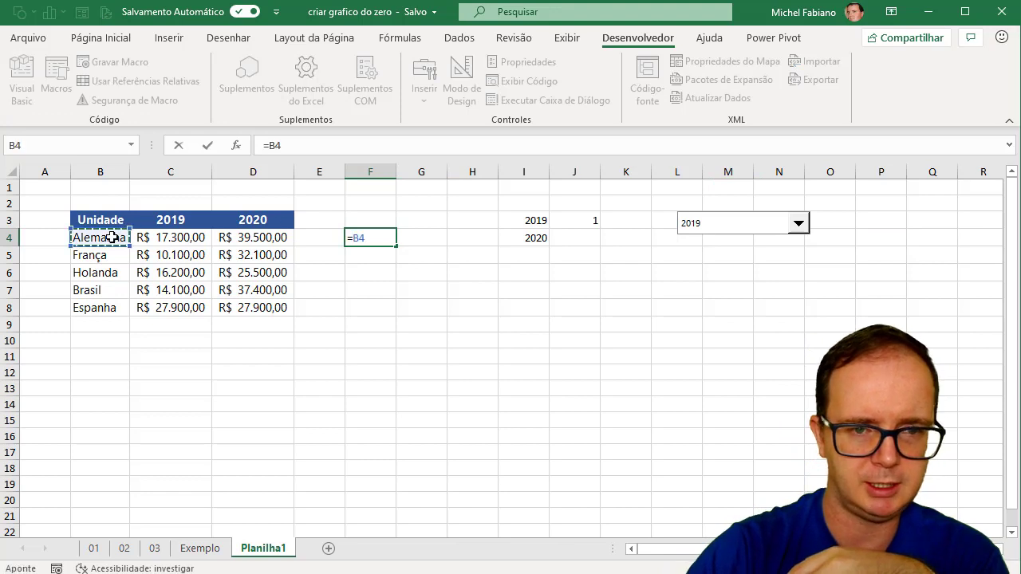
pyautogui.press('Return')
pyautogui.click(359, 238)
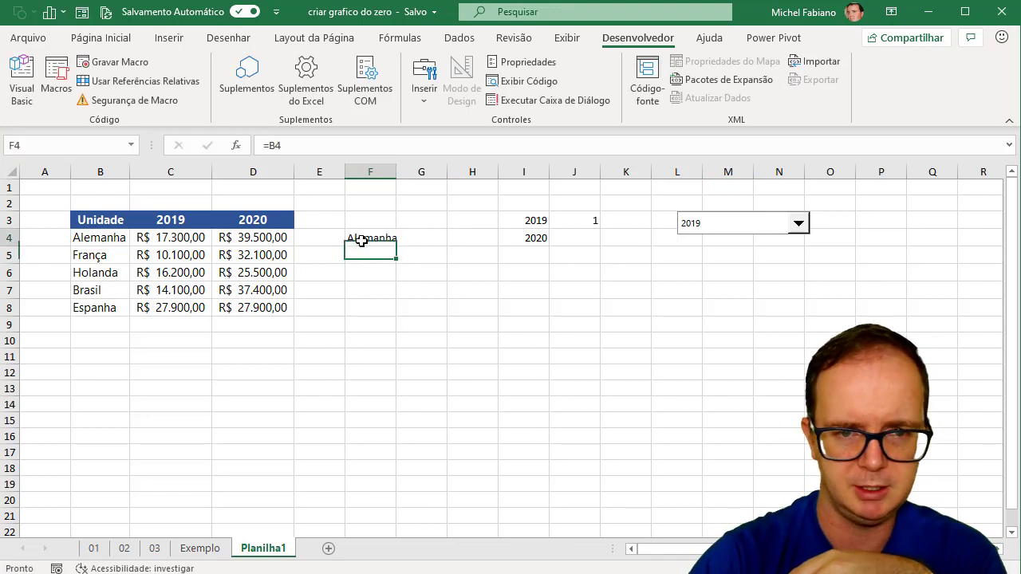
pyautogui.moveTo(396, 249); pyautogui.dragTo(391, 311)
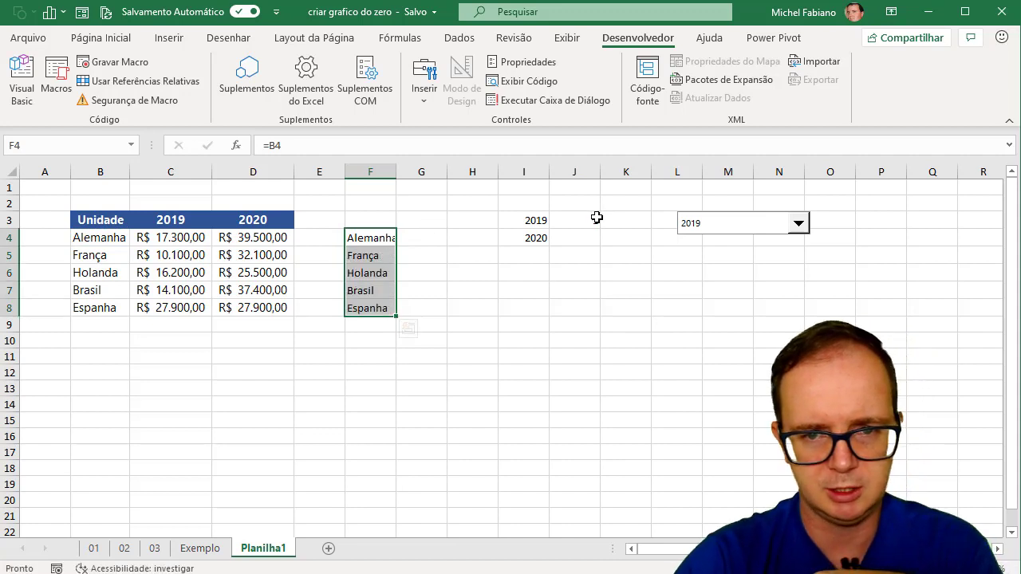
# Set the year drop-down to 2020 so J3 becomes 2.
pyautogui.click(431, 220)
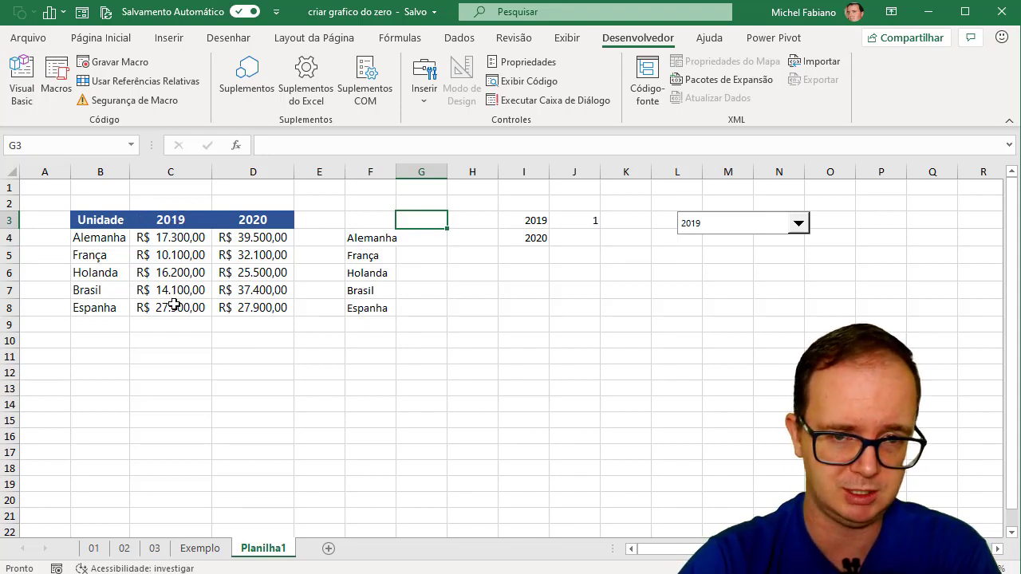
pyautogui.click(797, 224)
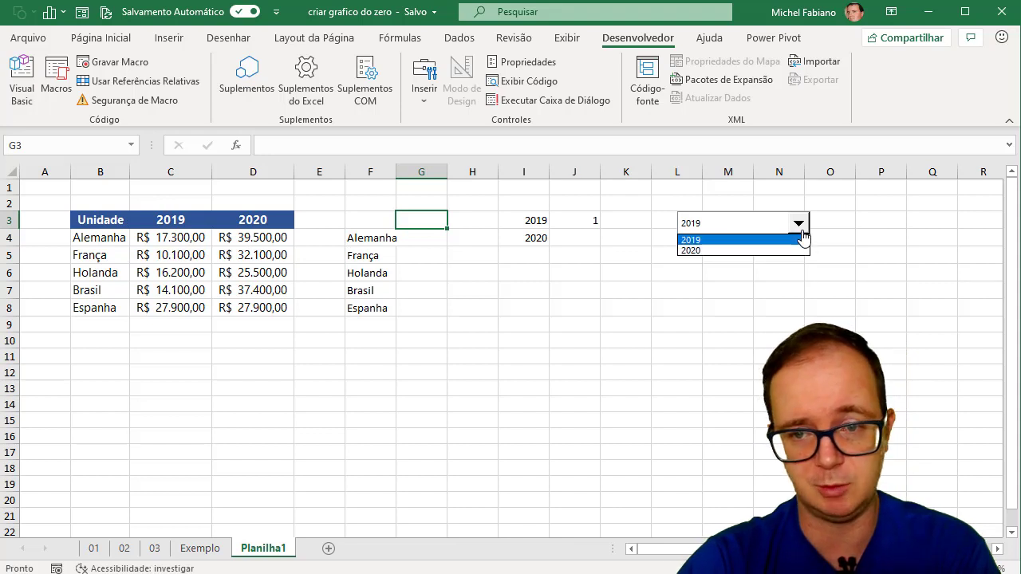
pyautogui.click(774, 247)
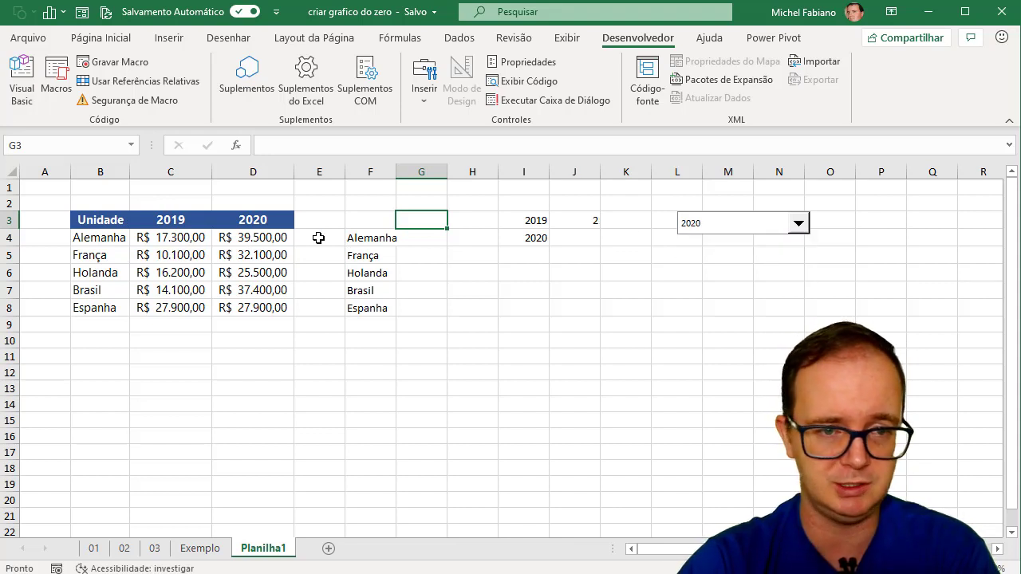
# Enter =ÍNDICE($C$4:$D$8;LIN(A1);$J$3) in G4.
pyautogui.moveTo(171, 221); pyautogui.dragTo(237, 303)
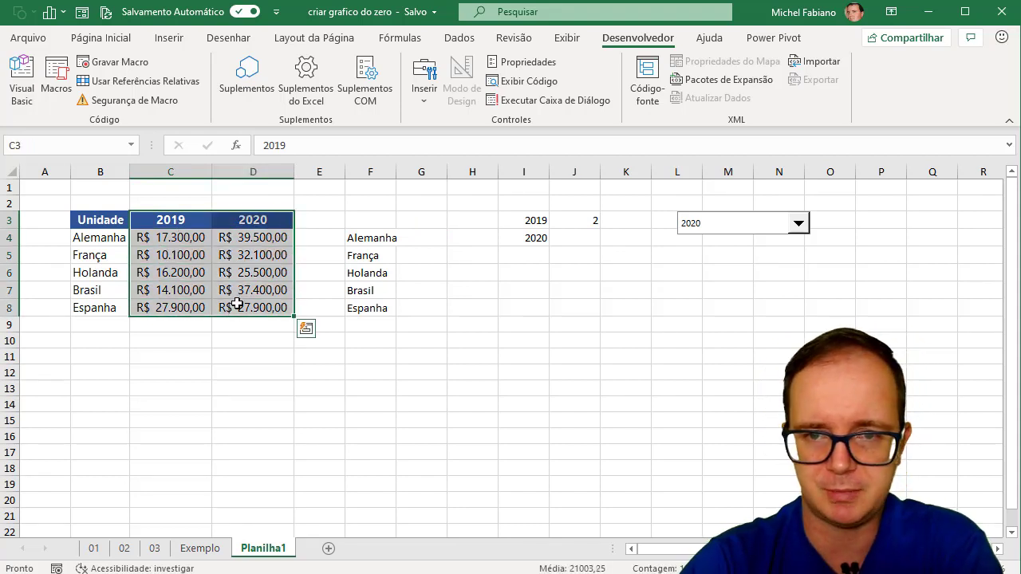
pyautogui.moveTo(184, 238); pyautogui.dragTo(250, 307)
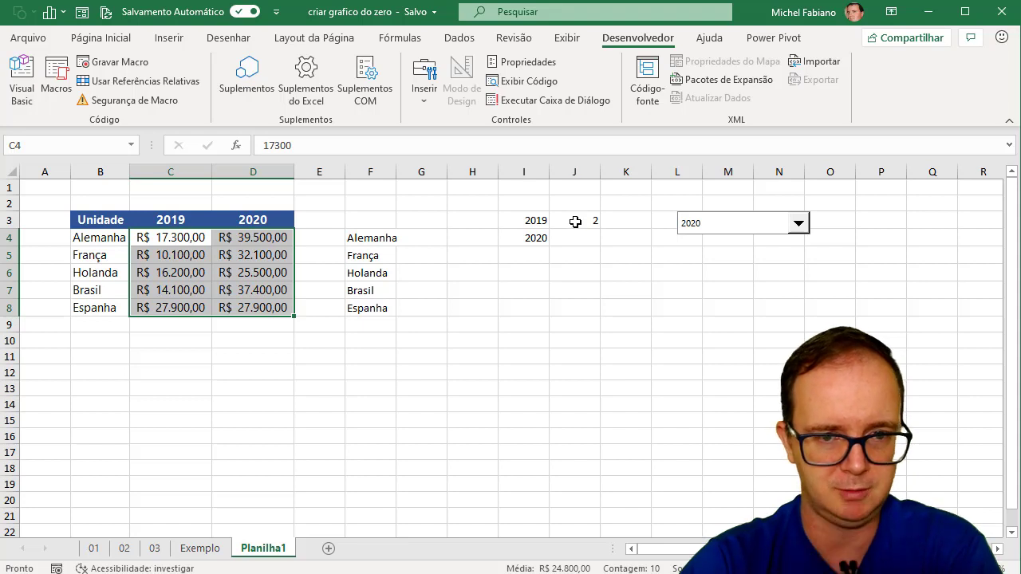
pyautogui.click(417, 236)
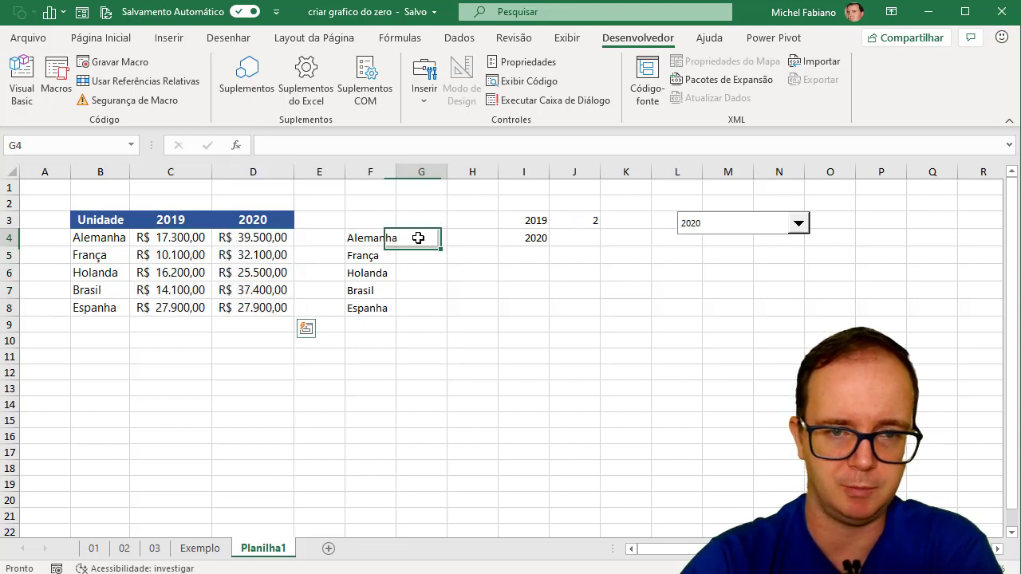
pyautogui.write('=índ')
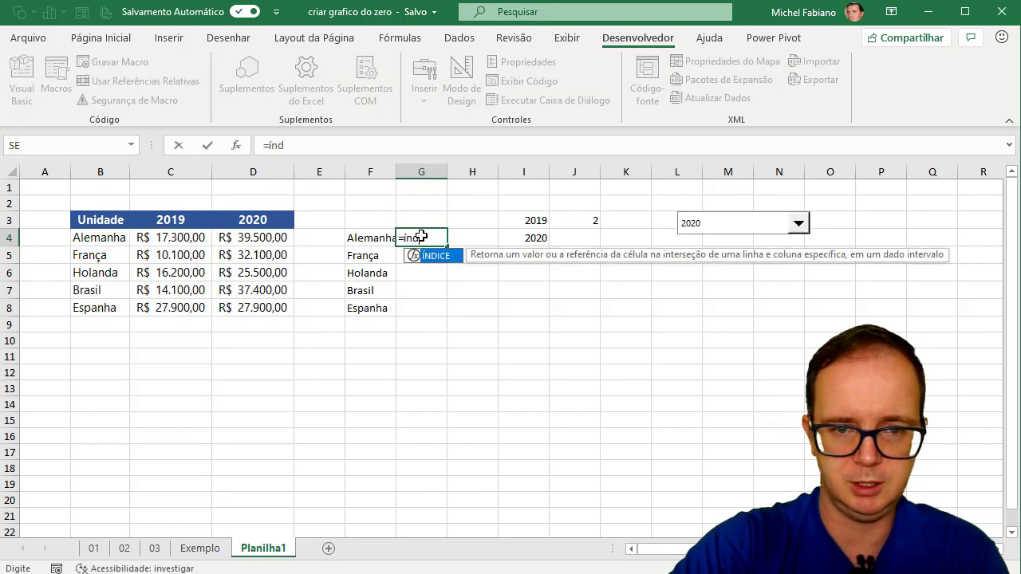
pyautogui.write('ice(')
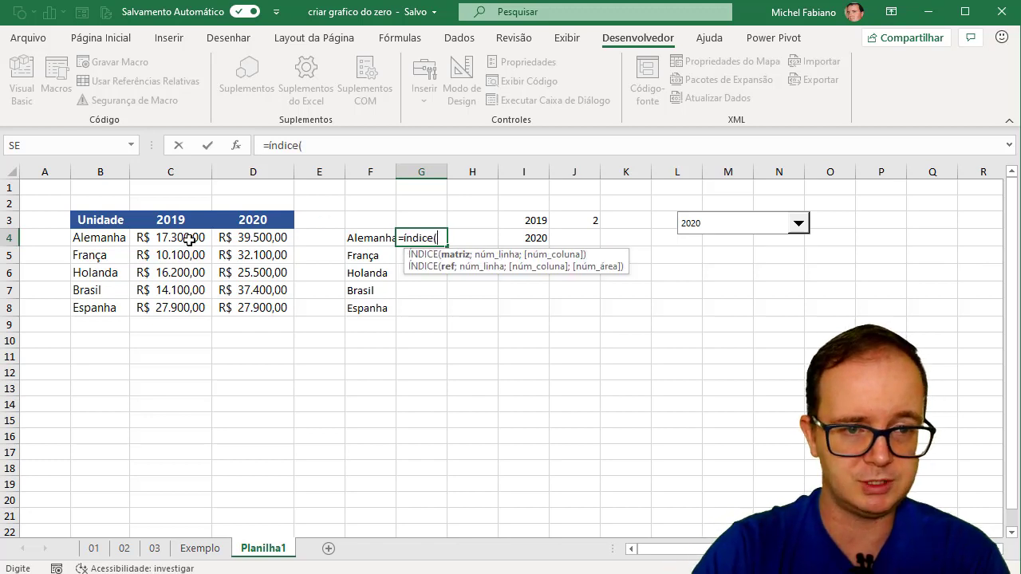
pyautogui.moveTo(189, 240); pyautogui.dragTo(239, 305)
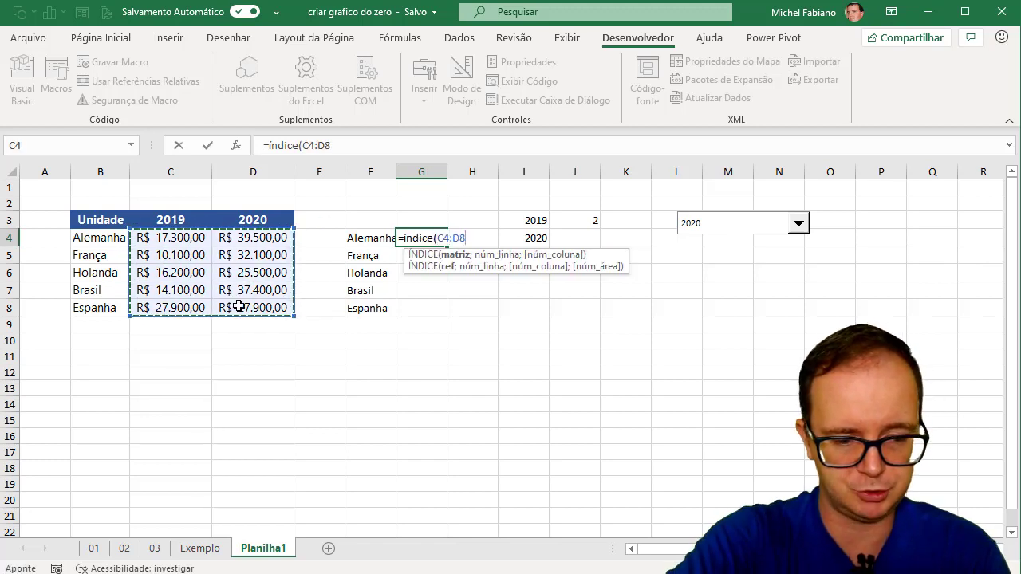
pyautogui.press('F4')
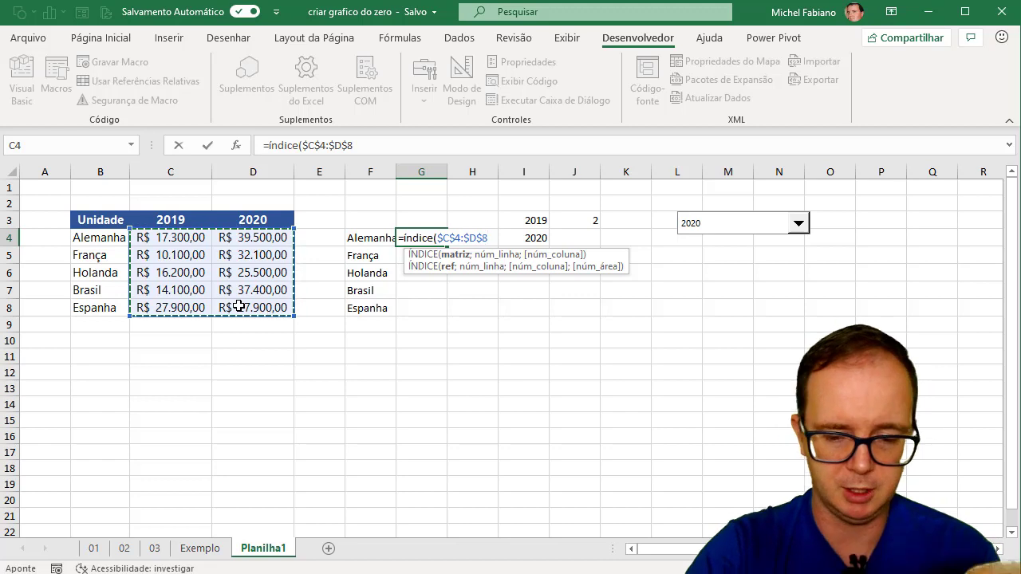
pyautogui.write(';')
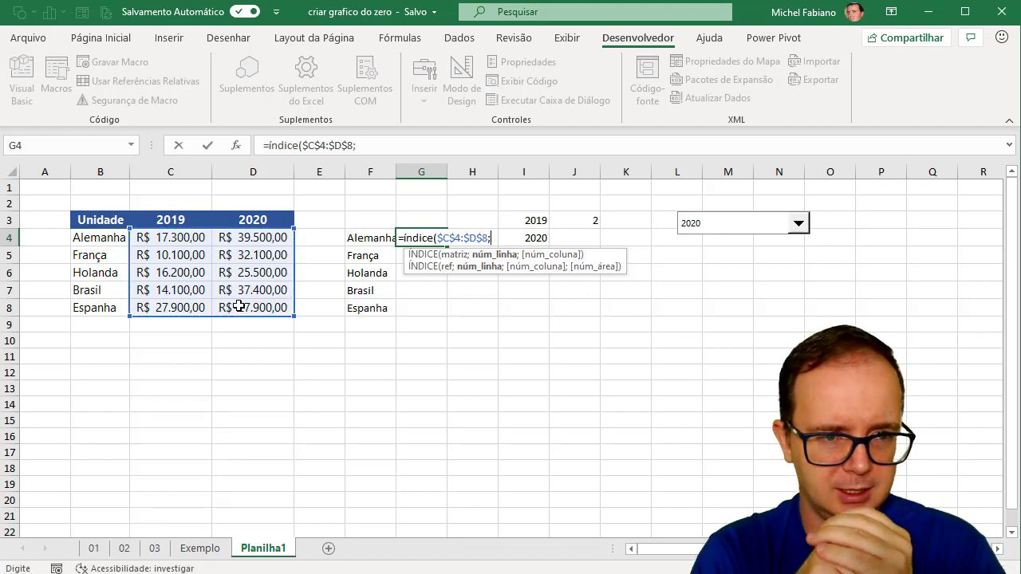
pyautogui.write('lina')
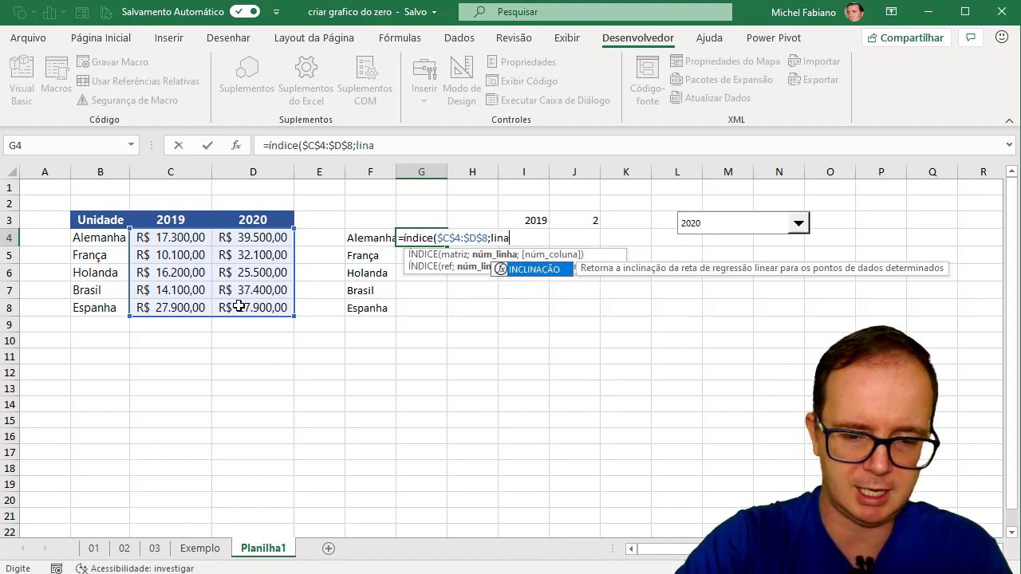
pyautogui.write('(')
pyautogui.press('BackSpace')
pyautogui.press('BackSpace')
pyautogui.write('(')
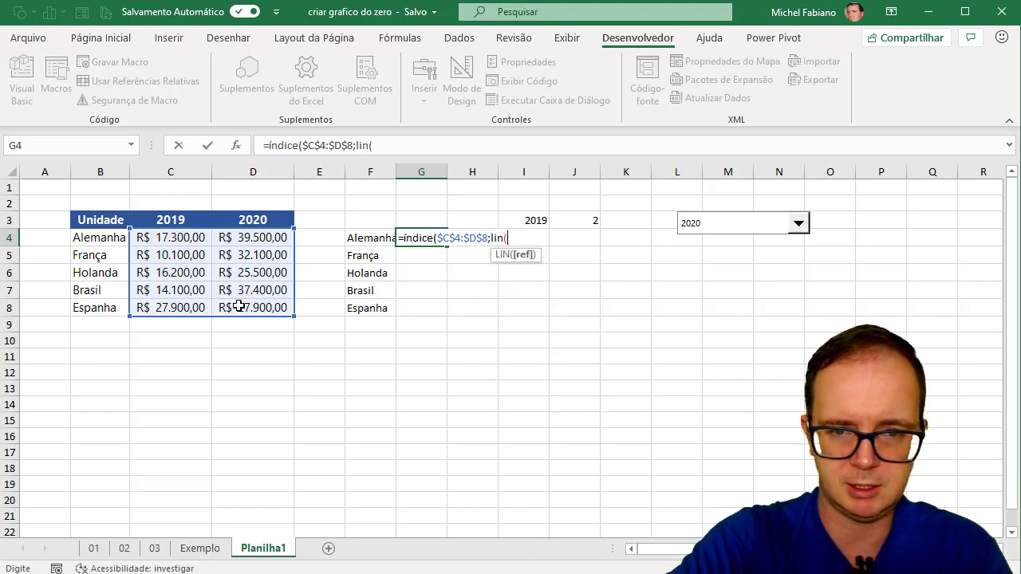
pyautogui.write('a1)')
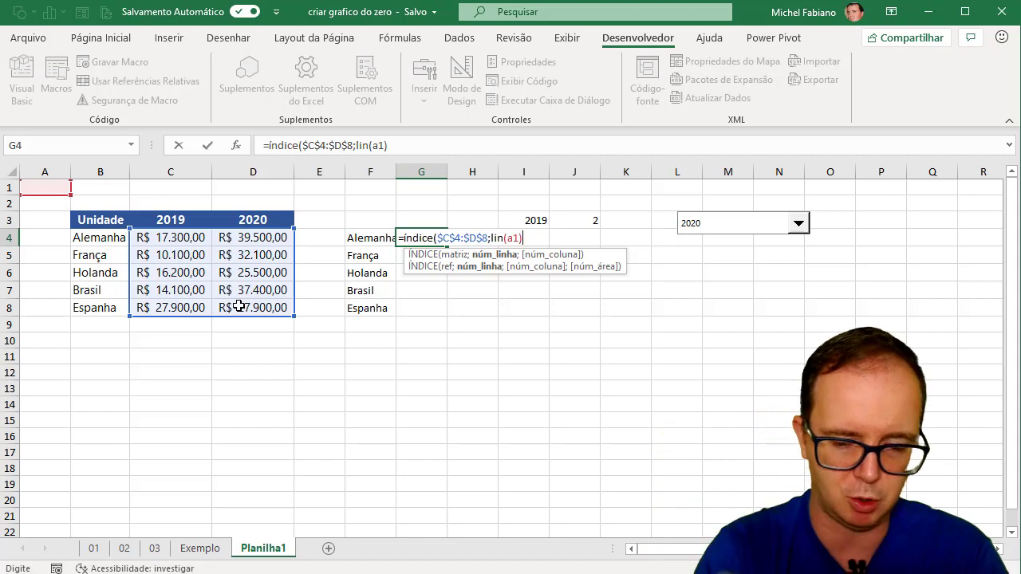
pyautogui.write(';')
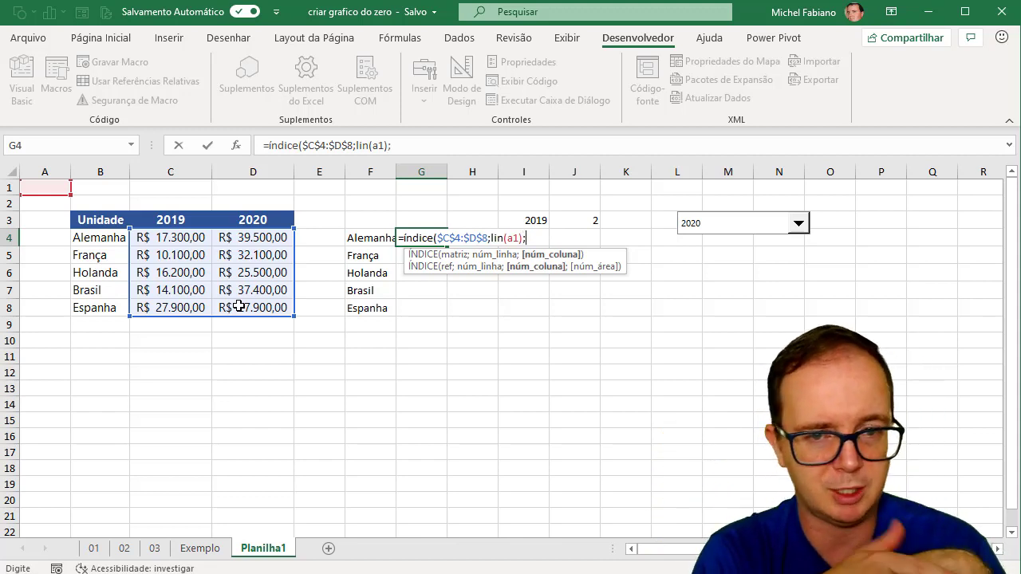
pyautogui.click(590, 220)
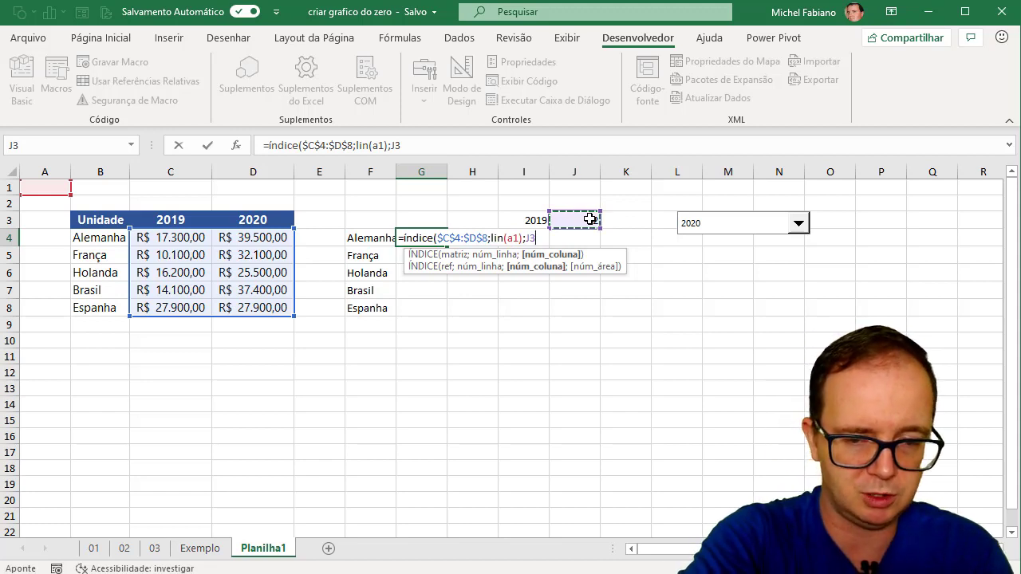
pyautogui.press('F4')
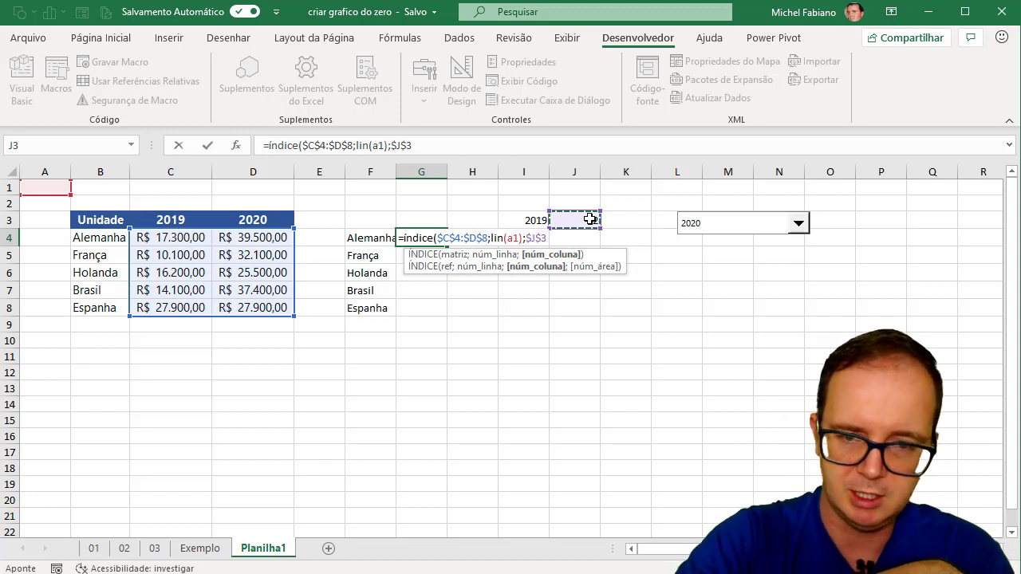
pyautogui.write(')')
pyautogui.press('Return')
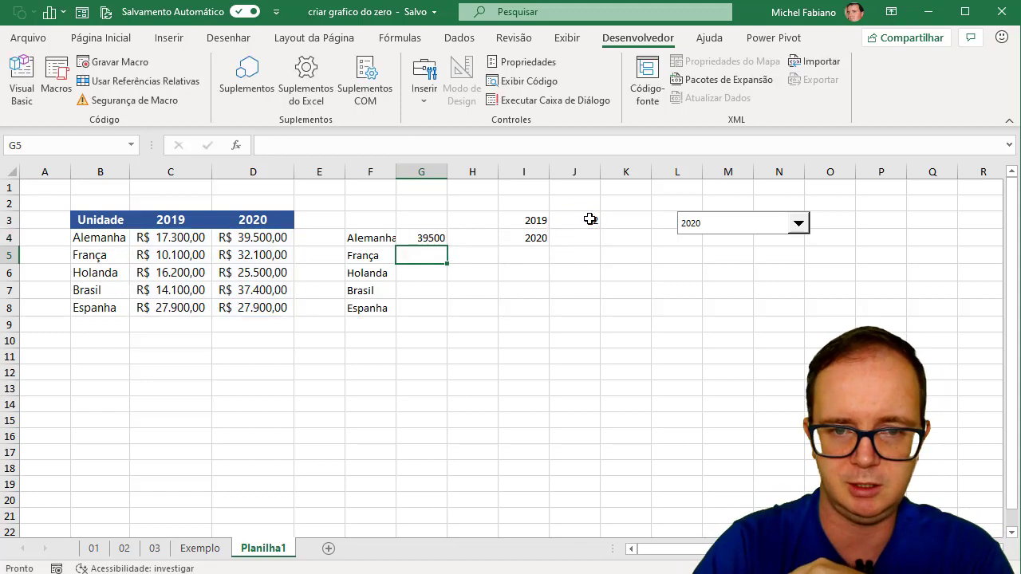
# Copy the G4 formula down to G8 and test it by switching between 2019 and 2020.
pyautogui.click(429, 238)
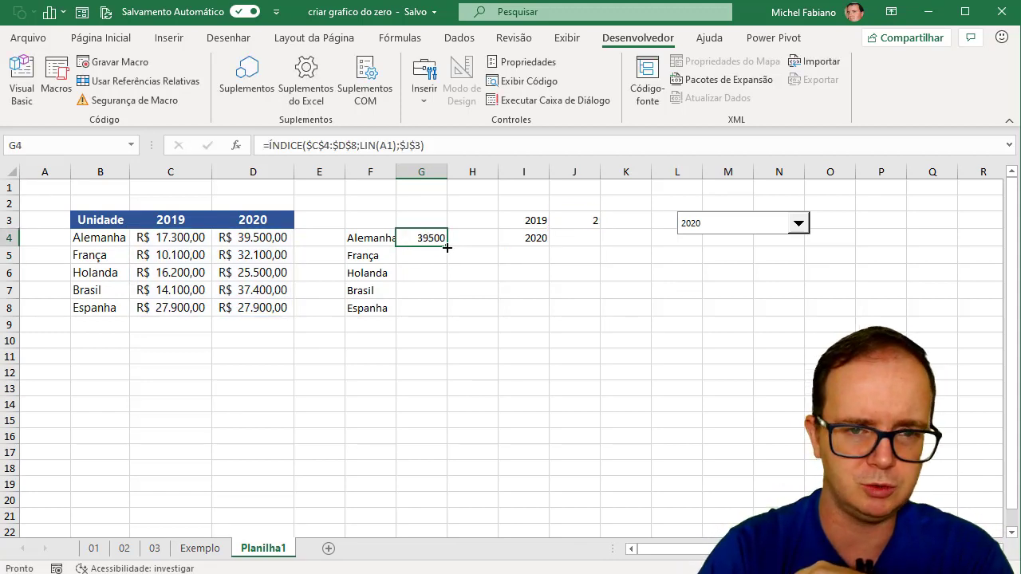
pyautogui.doubleClick(447, 247)
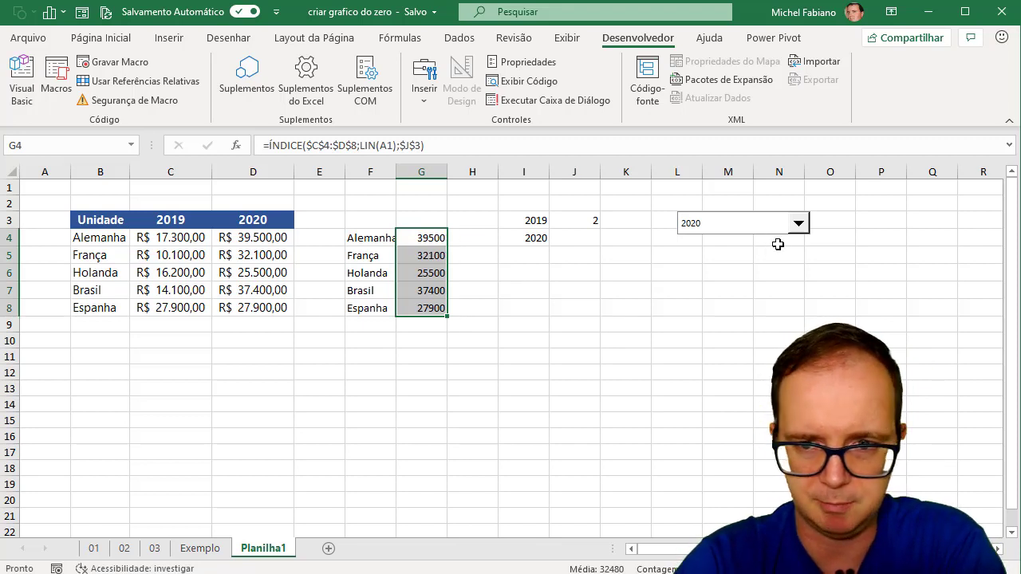
pyautogui.click(797, 224)
pyautogui.click(713, 237)
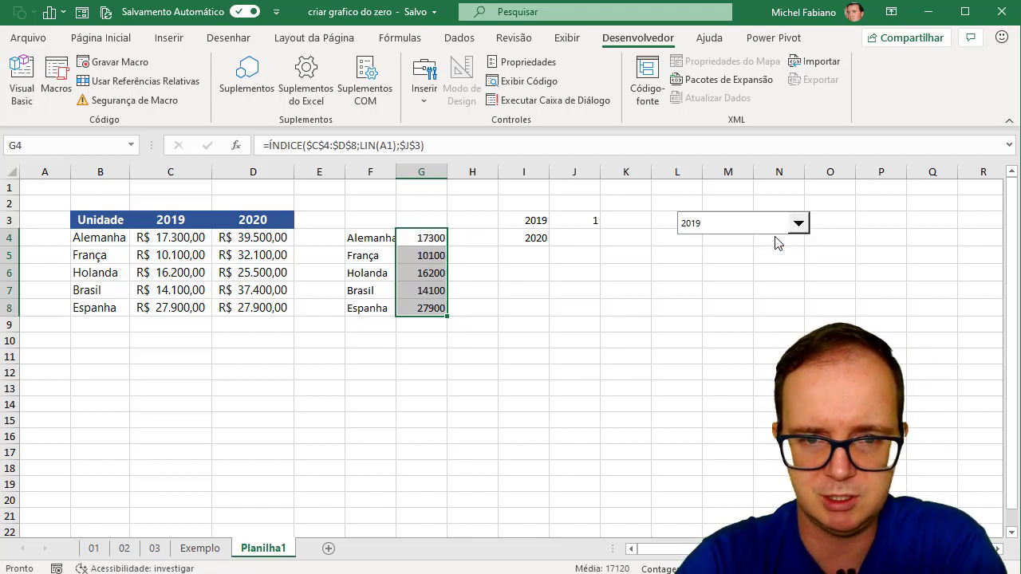
pyautogui.click(800, 225)
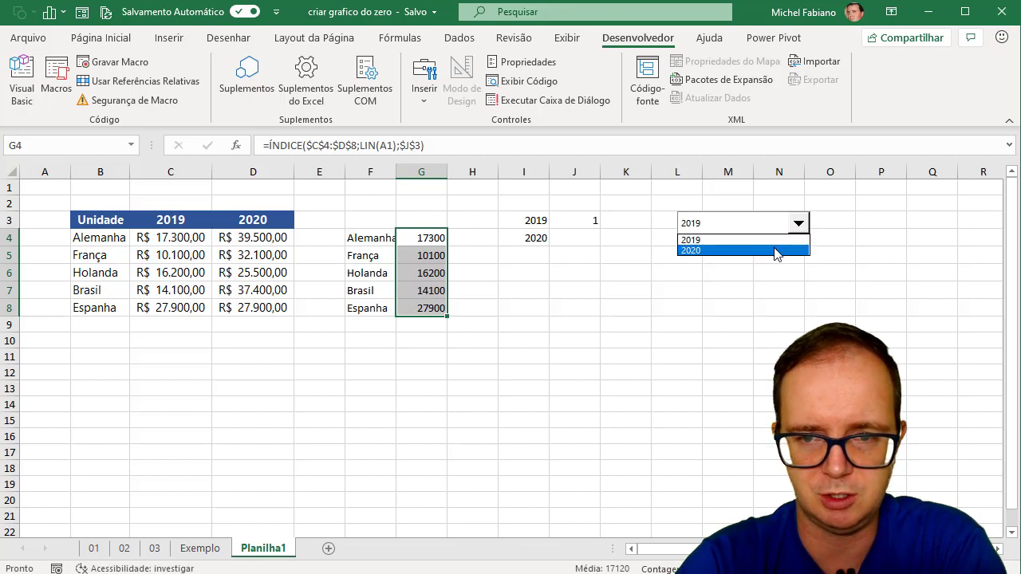
pyautogui.click(772, 248)
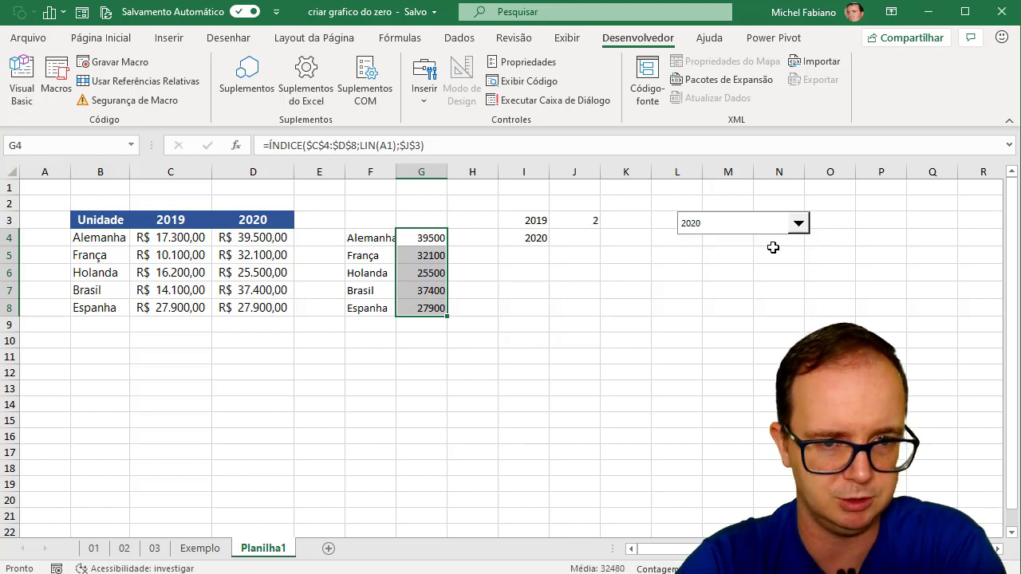
pyautogui.click(102, 38)
# Give G4:G8 the Contábil currency format and widen column F for the country names.
pyautogui.click(450, 94)
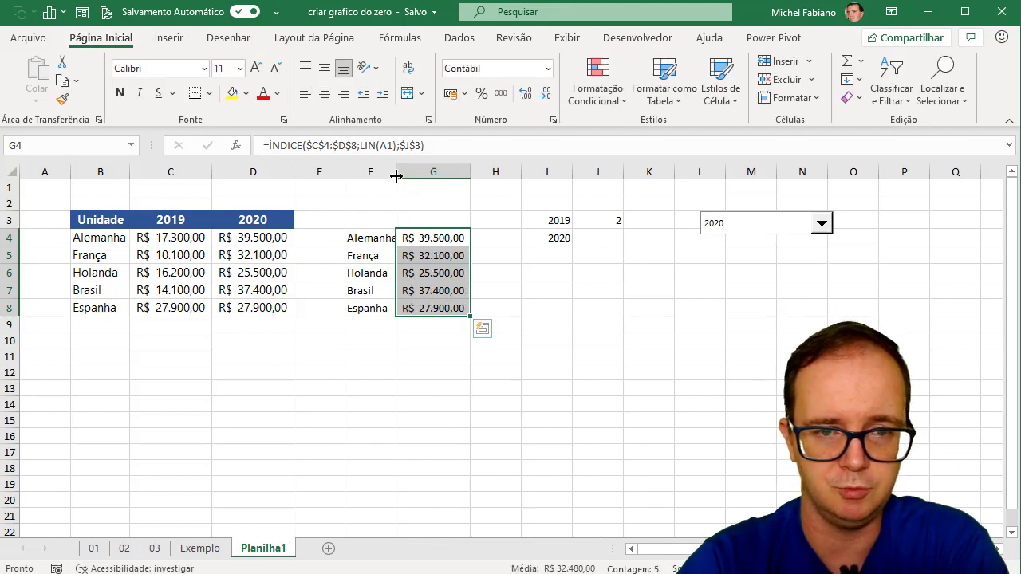
pyautogui.moveTo(396, 176); pyautogui.dragTo(414, 172)
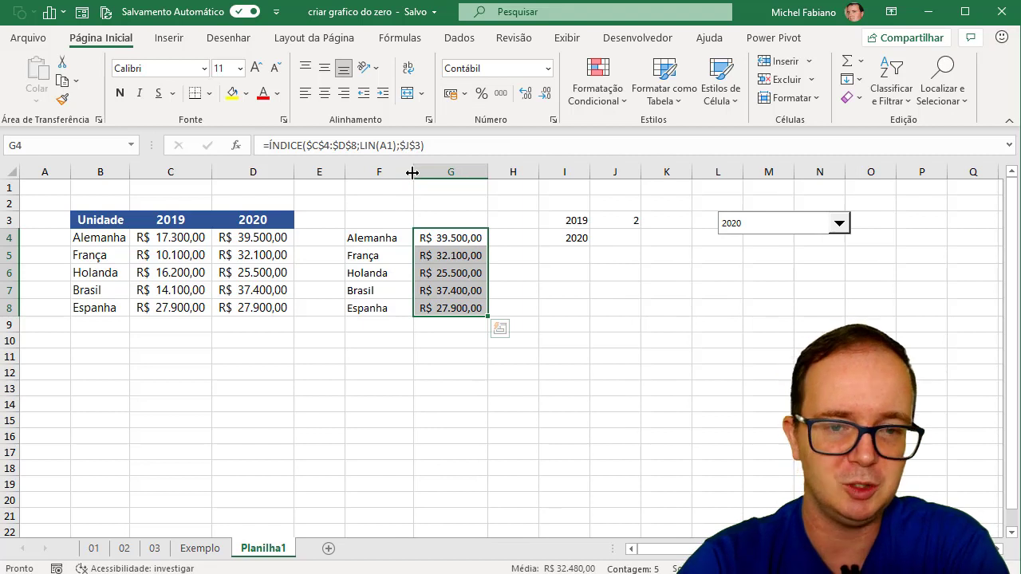
pyautogui.moveTo(386, 238); pyautogui.dragTo(451, 303)
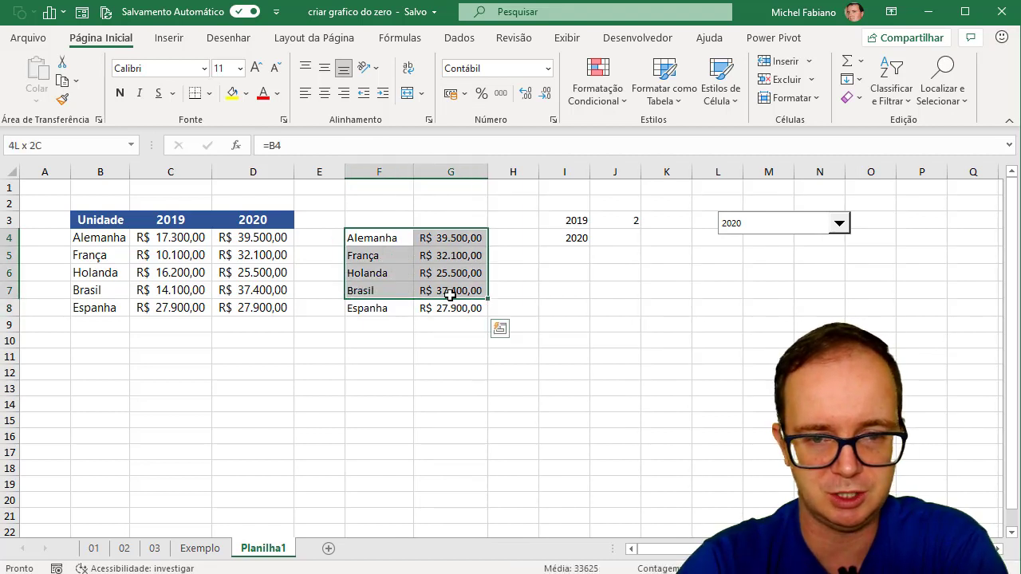
# Insert a clustered column chart of F4:G8 and delete its vertical value axis.
pyautogui.click(172, 39)
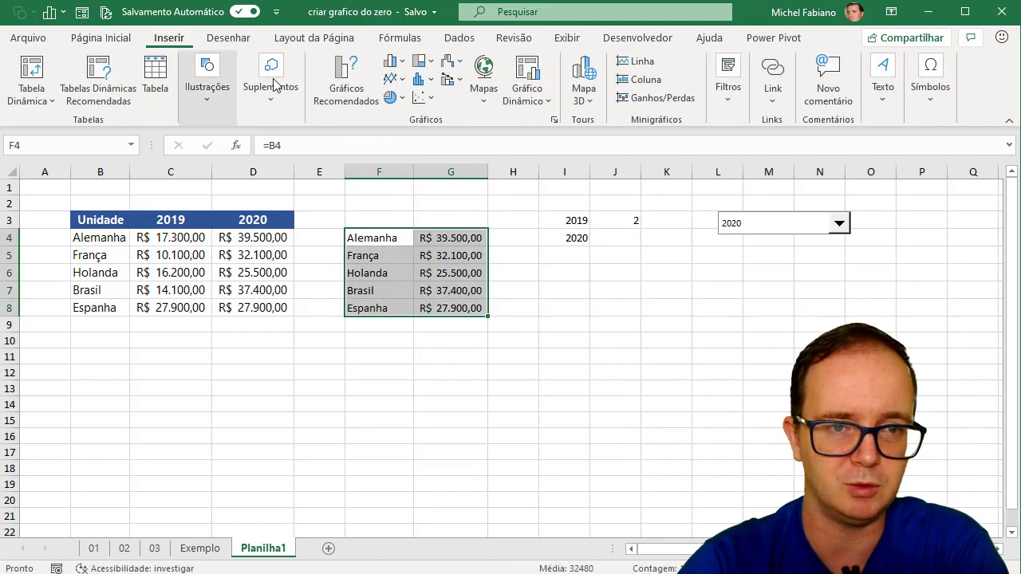
pyautogui.click(393, 62)
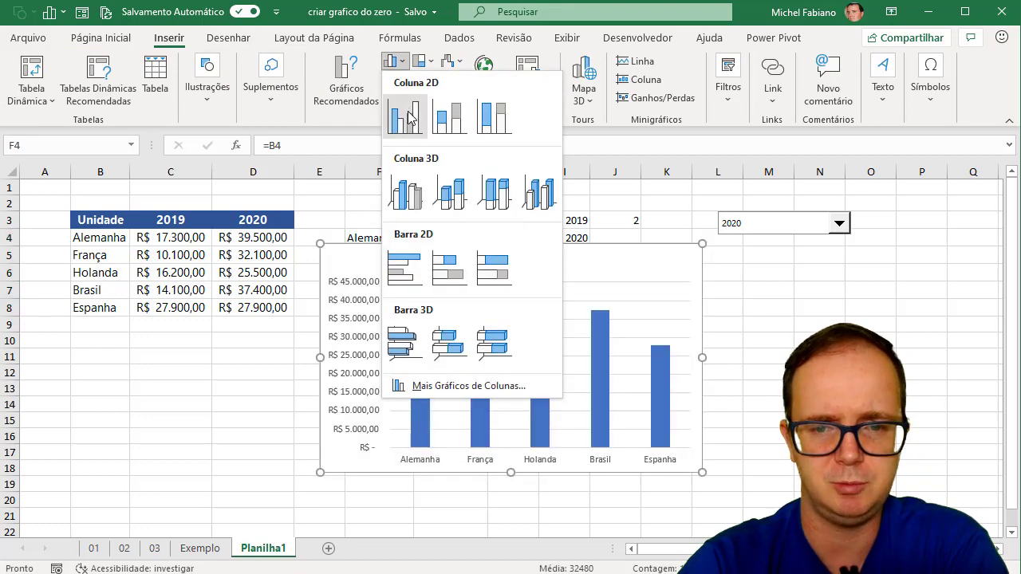
pyautogui.click(406, 108)
pyautogui.click(344, 342)
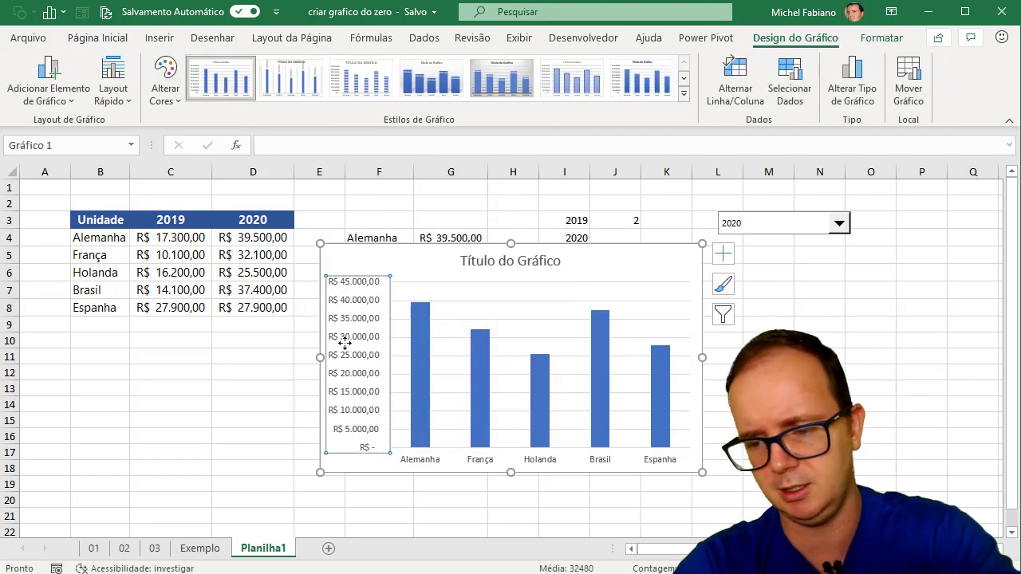
pyautogui.press('Delete')
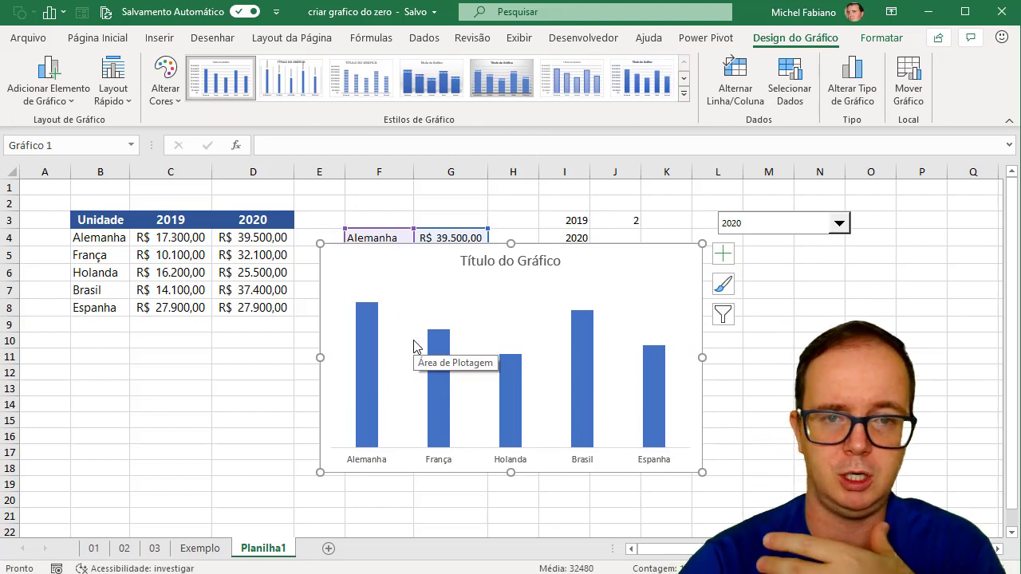
# Turn on data labels above the bars and retitle the chart 'Faturamento no Ano'.
pyautogui.click(724, 255)
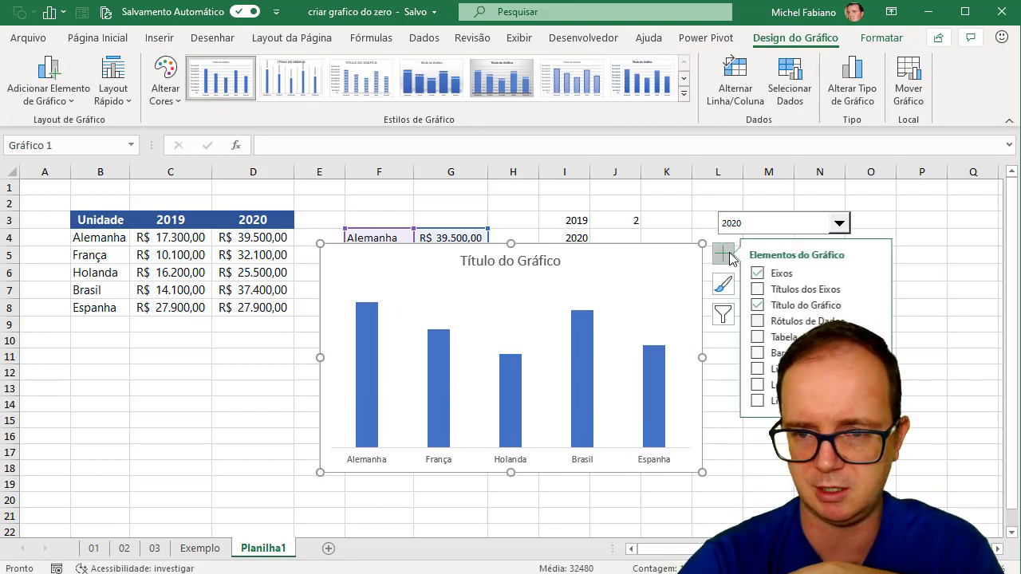
pyautogui.click(761, 321)
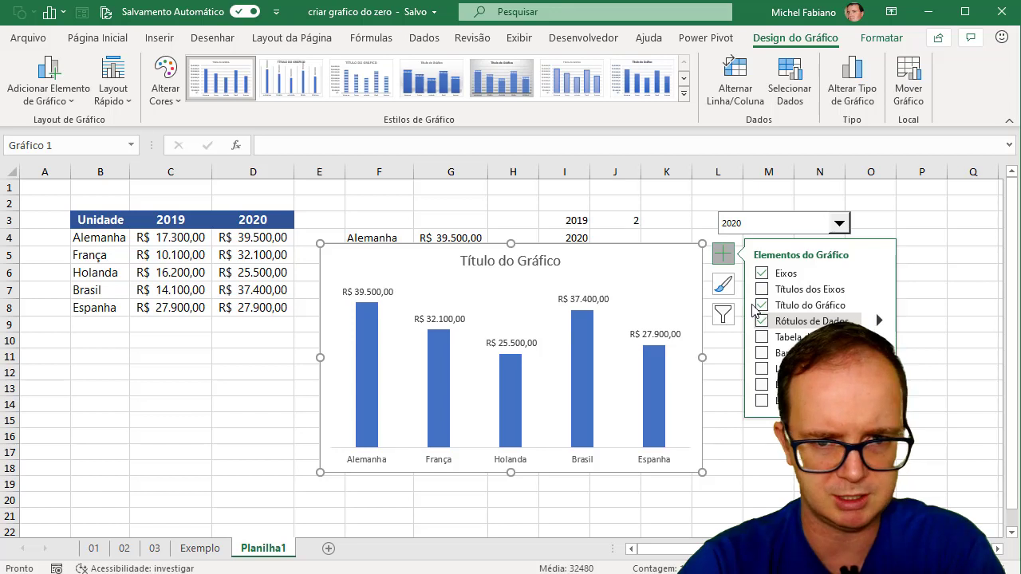
pyautogui.doubleClick(537, 258)
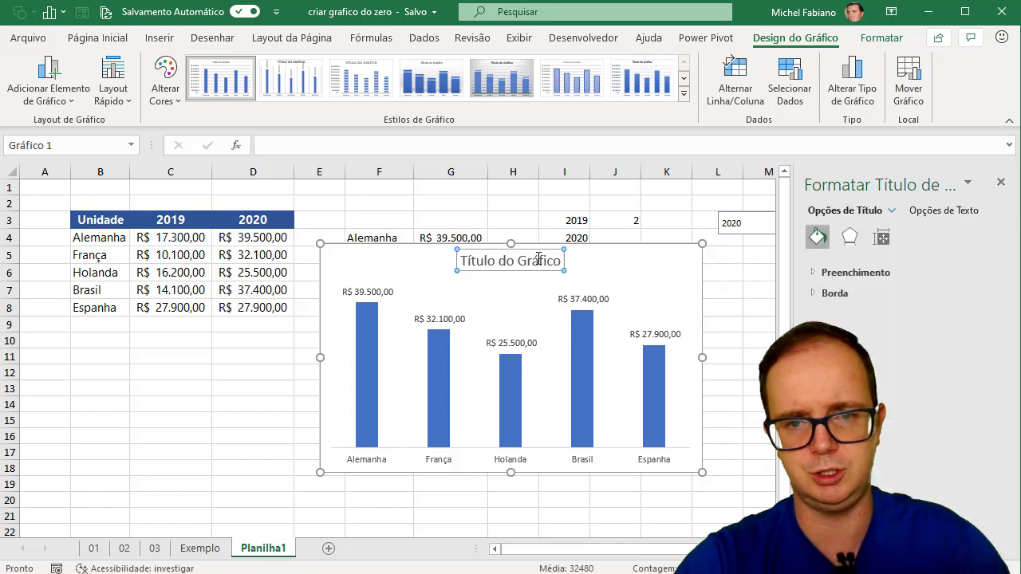
pyautogui.doubleClick(538, 257)
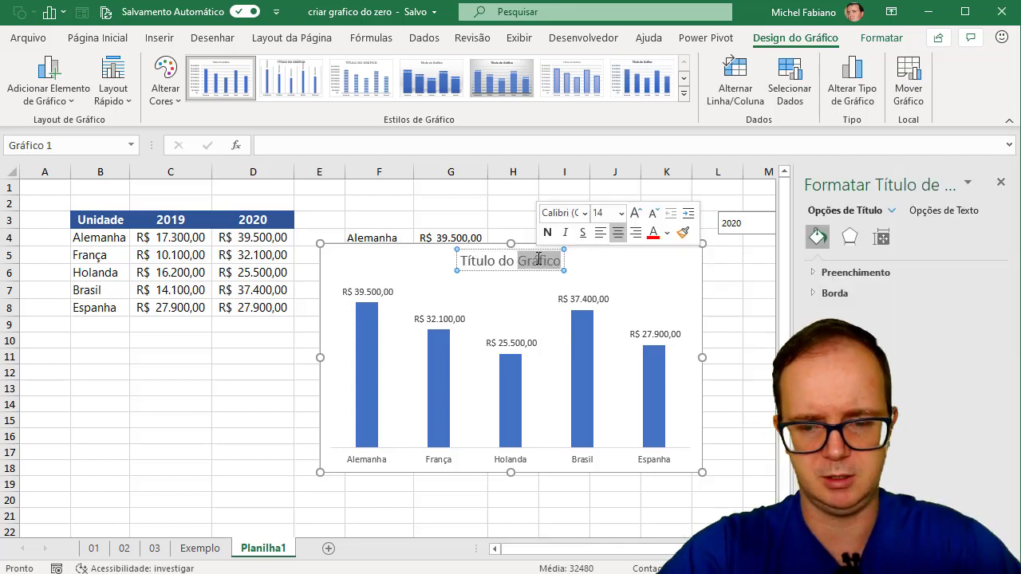
pyautogui.press('BackSpace')
pyautogui.press('BackSpace')
pyautogui.press('BackSpace')
pyautogui.press('BackSpace')
pyautogui.write('Fa')
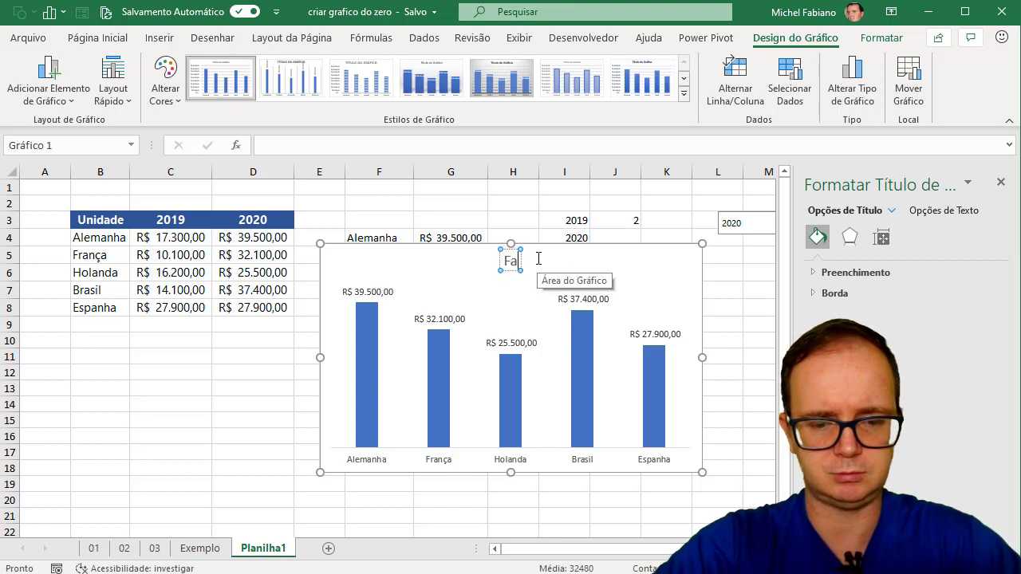
pyautogui.write('turamento')
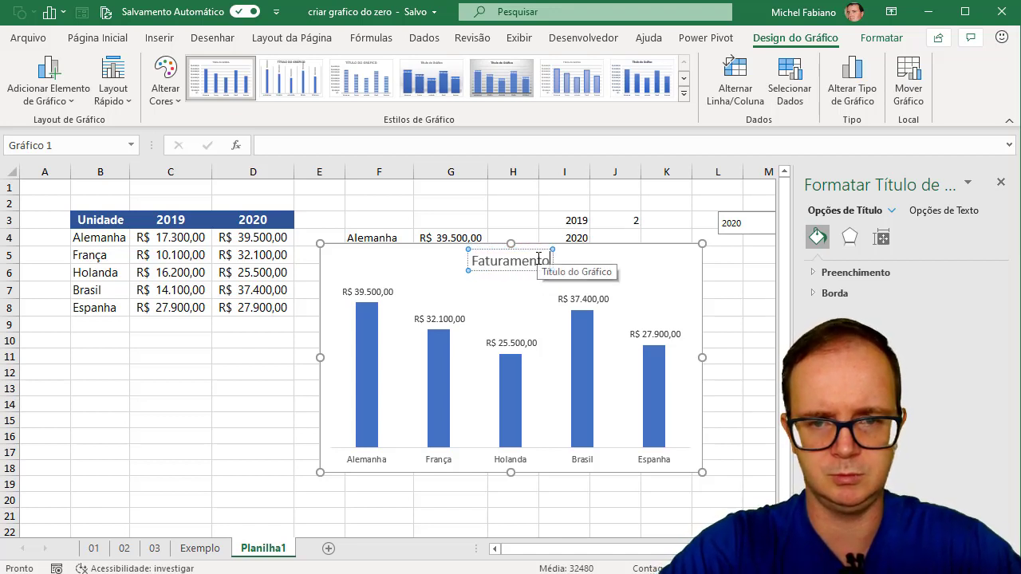
pyautogui.write(' no Ano')
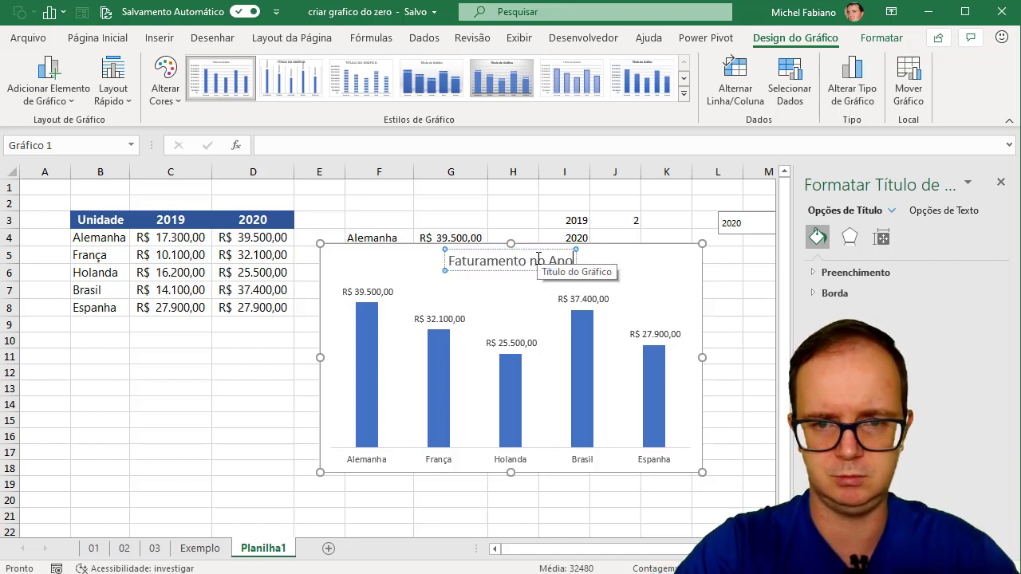
pyautogui.click(541, 247)
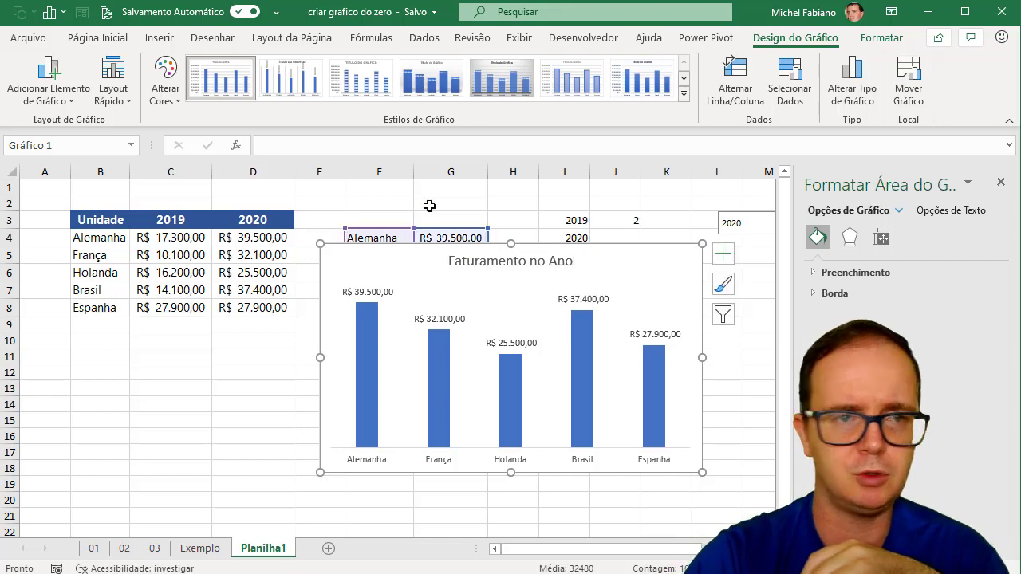
# Set all chart text to bold Segoe UI in Automático (black) colour.
pyautogui.click(98, 38)
pyautogui.click(196, 68)
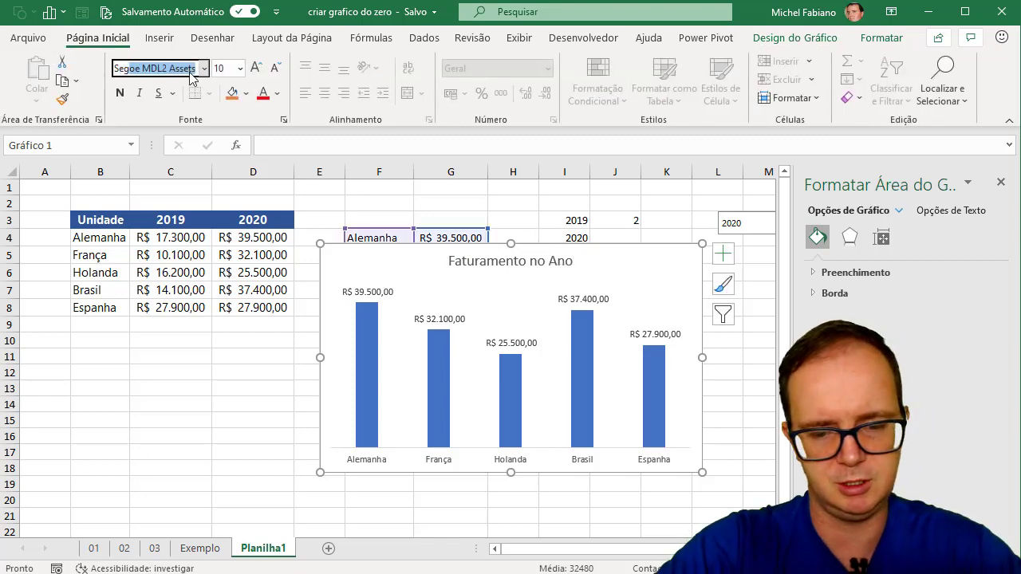
pyautogui.write('Segoe UI')
pyautogui.press('Return')
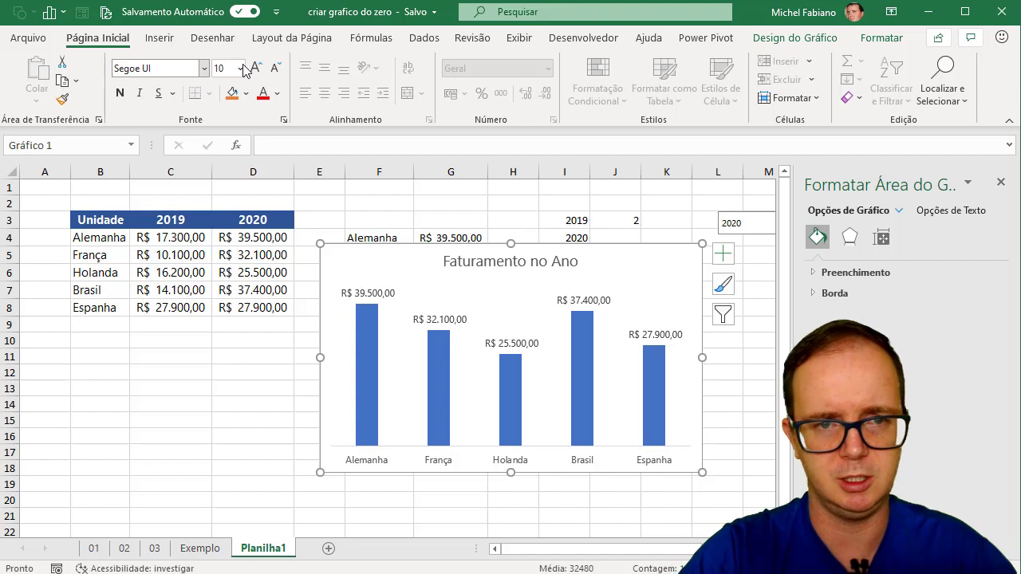
pyautogui.click(277, 93)
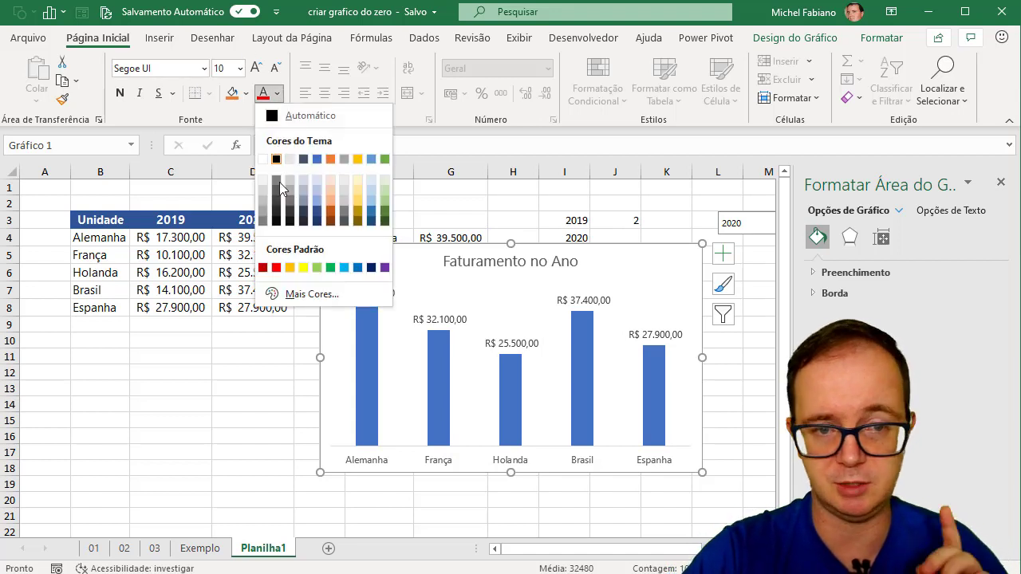
pyautogui.click(289, 117)
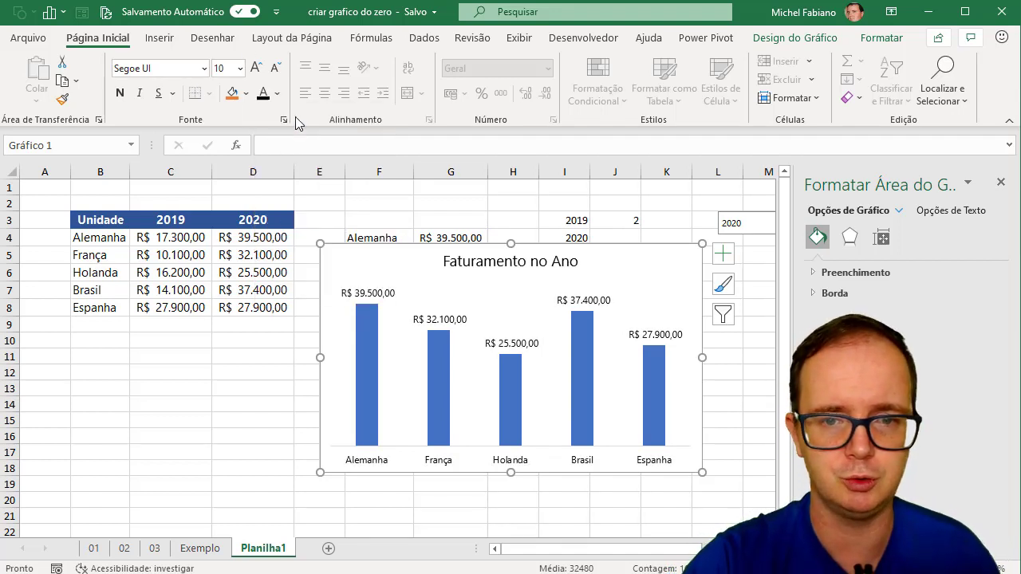
pyautogui.click(121, 94)
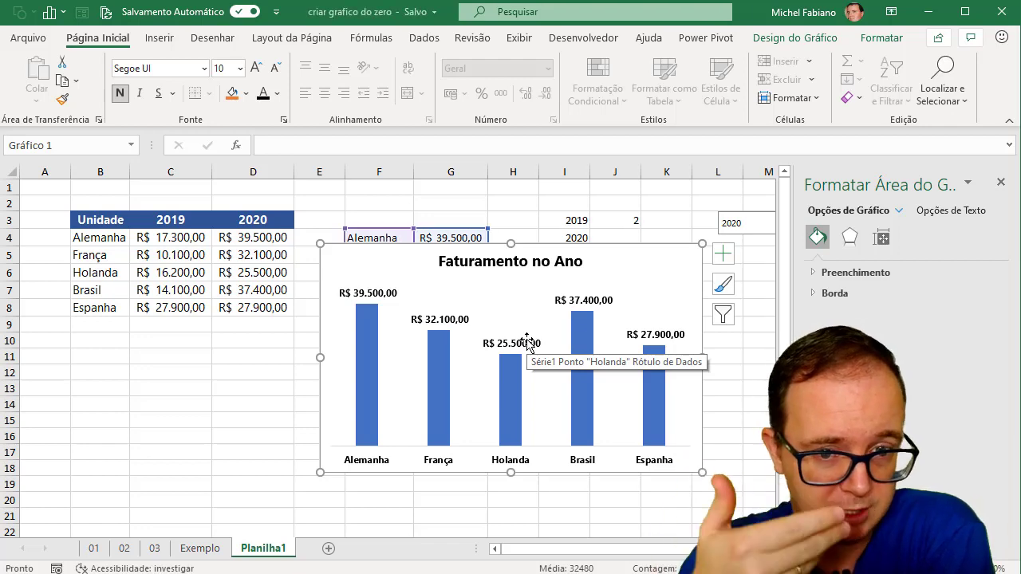
# Return the value labels to regular weight and nudge the chart into place.
pyautogui.moveTo(628, 239)
pyautogui.mouseDown()
pyautogui.moveTo(642, 232)
pyautogui.moveTo(633, 221)
pyautogui.mouseUp()
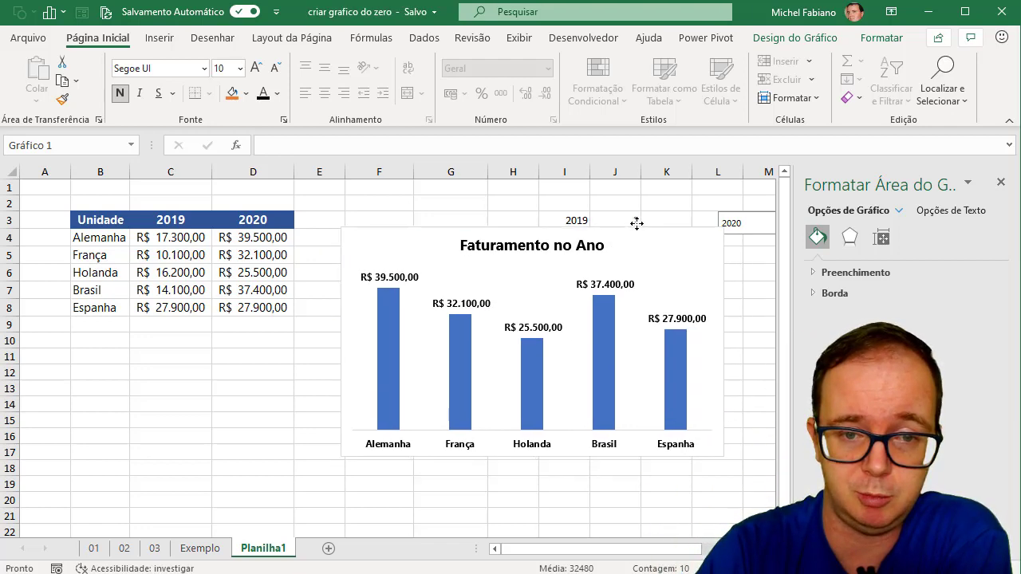
pyautogui.click(673, 313)
pyautogui.click(121, 92)
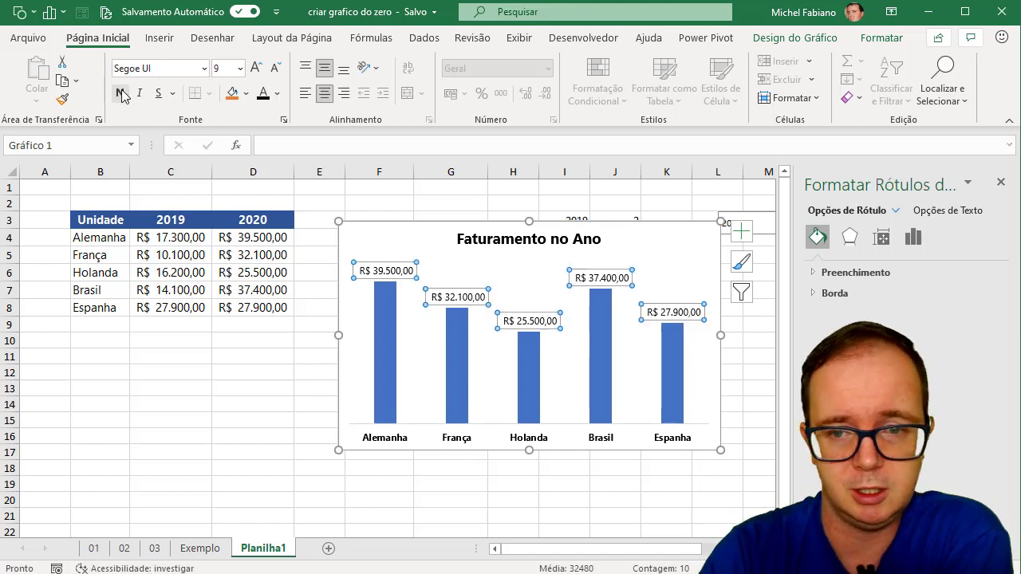
pyautogui.click(245, 95)
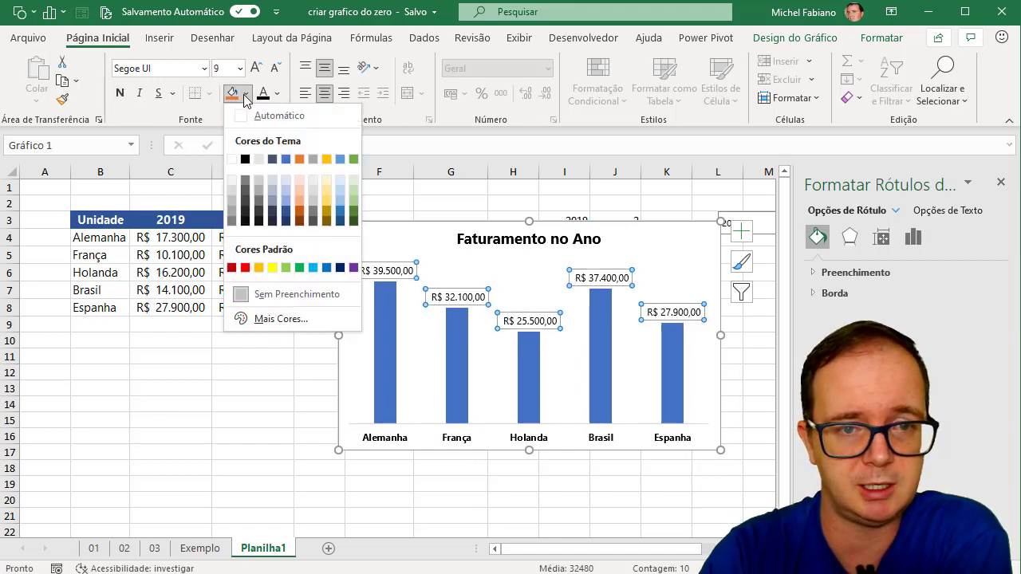
pyautogui.press('Escape')
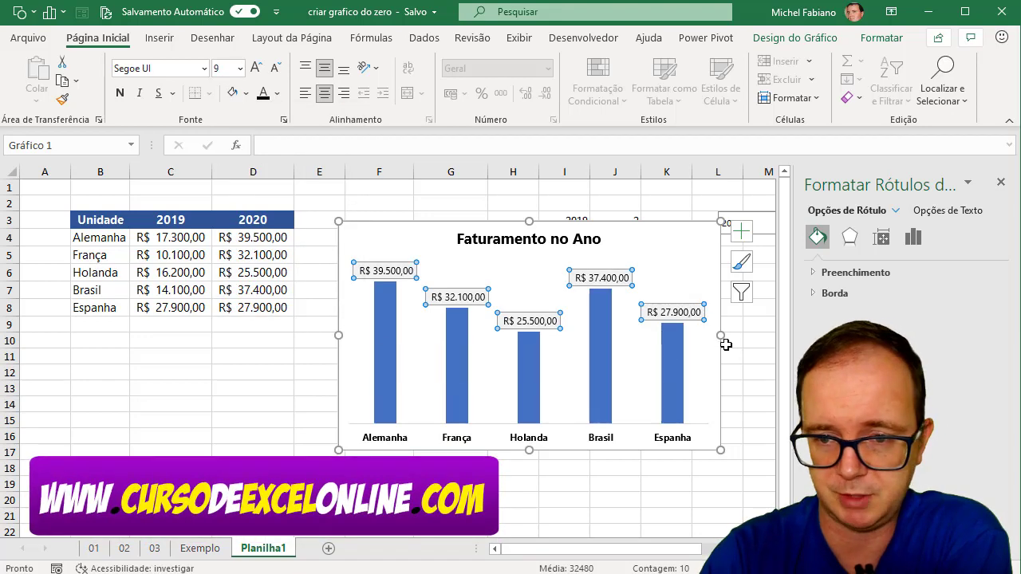
pyautogui.moveTo(723, 337); pyautogui.dragTo(598, 343)
# Set the bar series gap width to 75% in Formatar Série de Dados.
pyautogui.rightClick(548, 374)
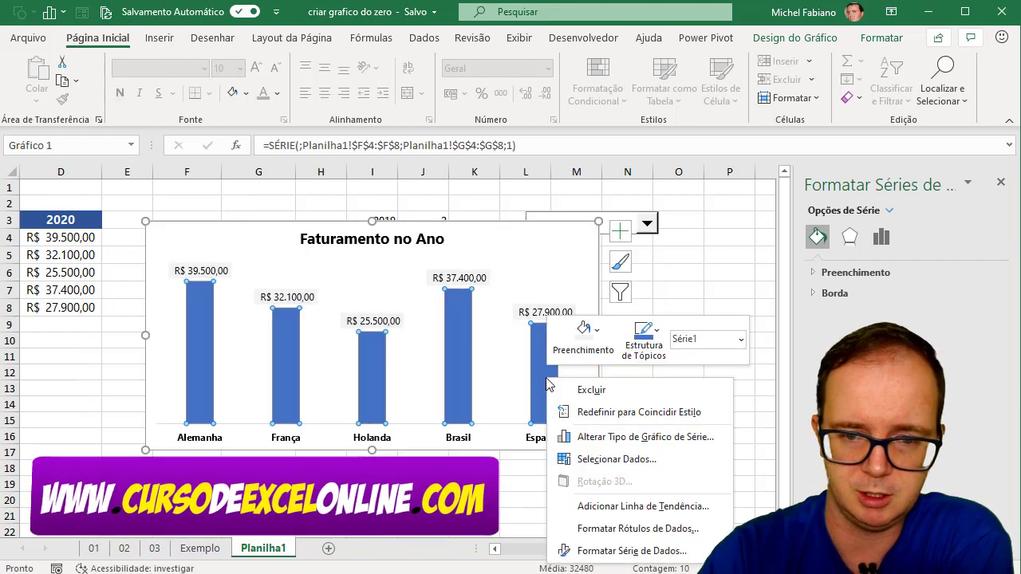
pyautogui.click(586, 551)
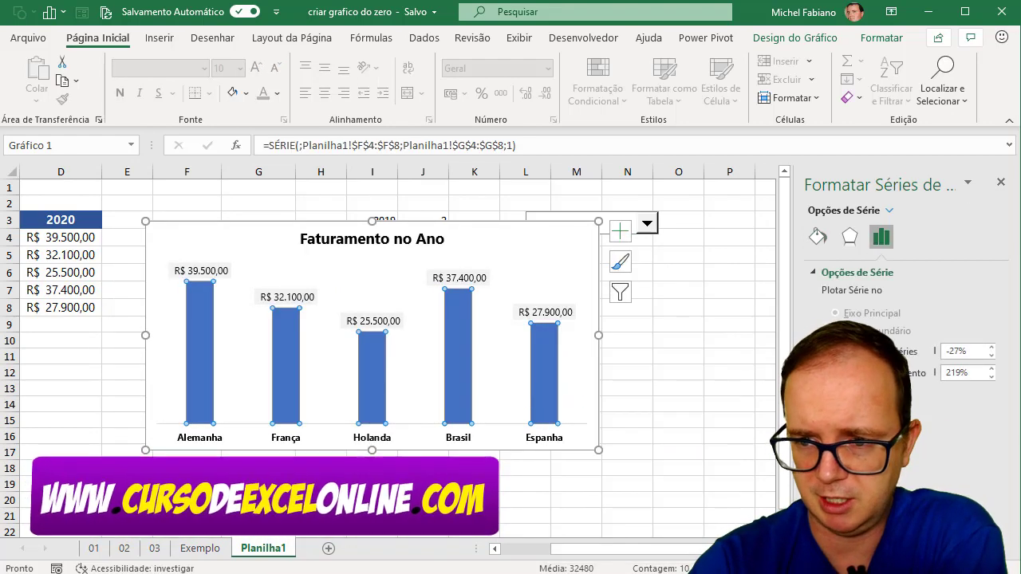
pyautogui.moveTo(969, 367); pyautogui.dragTo(899, 378)
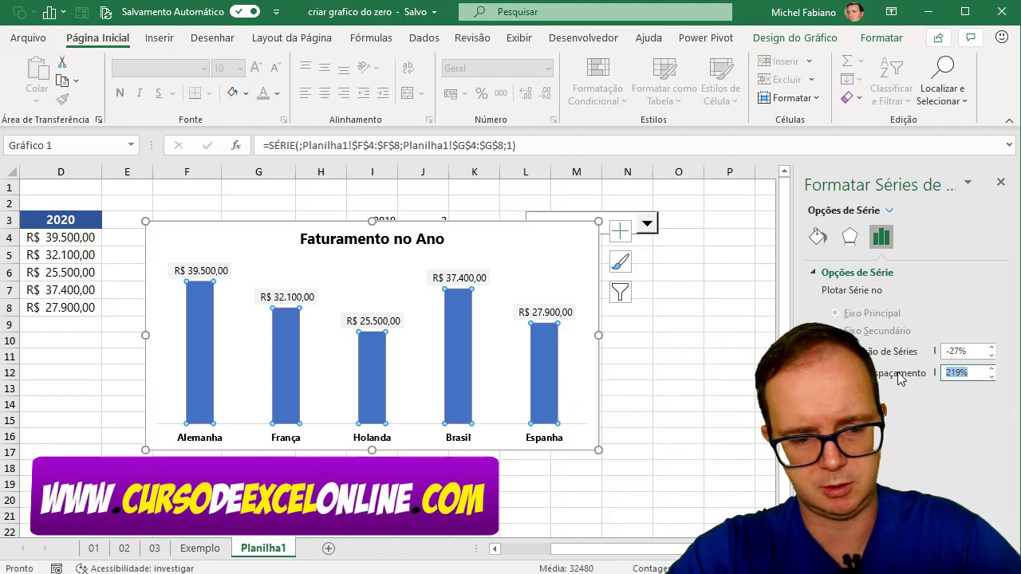
pyautogui.write('75')
pyautogui.press('Return')
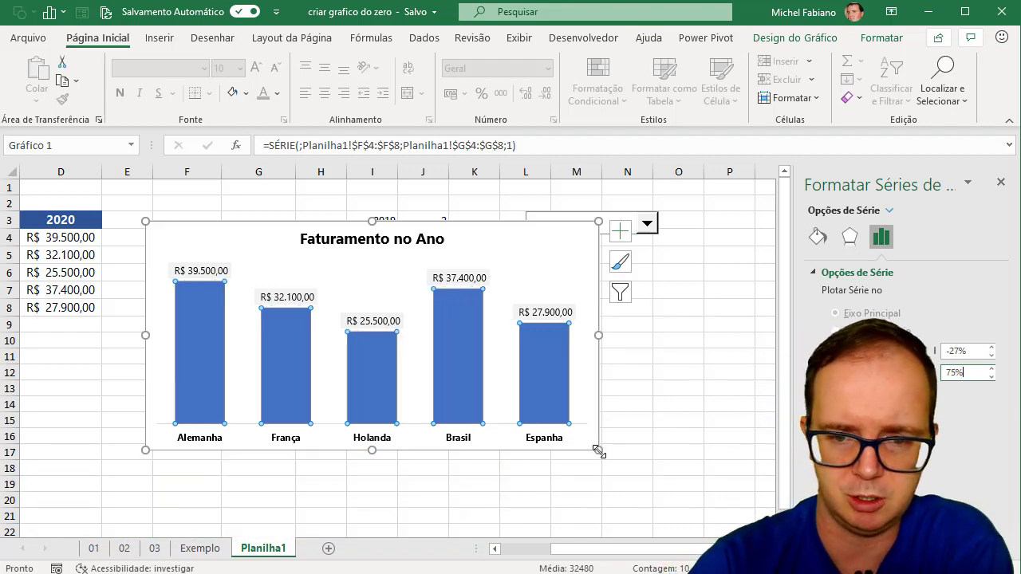
# Enlarge the chart slightly and move it below the F4:G8 table.
pyautogui.moveTo(603, 448); pyautogui.dragTo(601, 451)
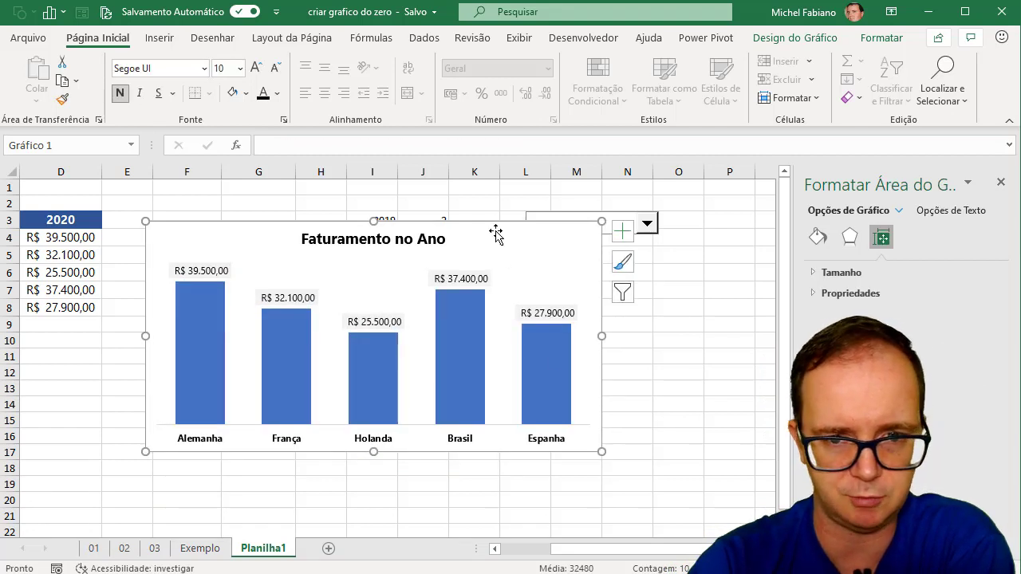
pyautogui.moveTo(495, 232); pyautogui.dragTo(499, 217)
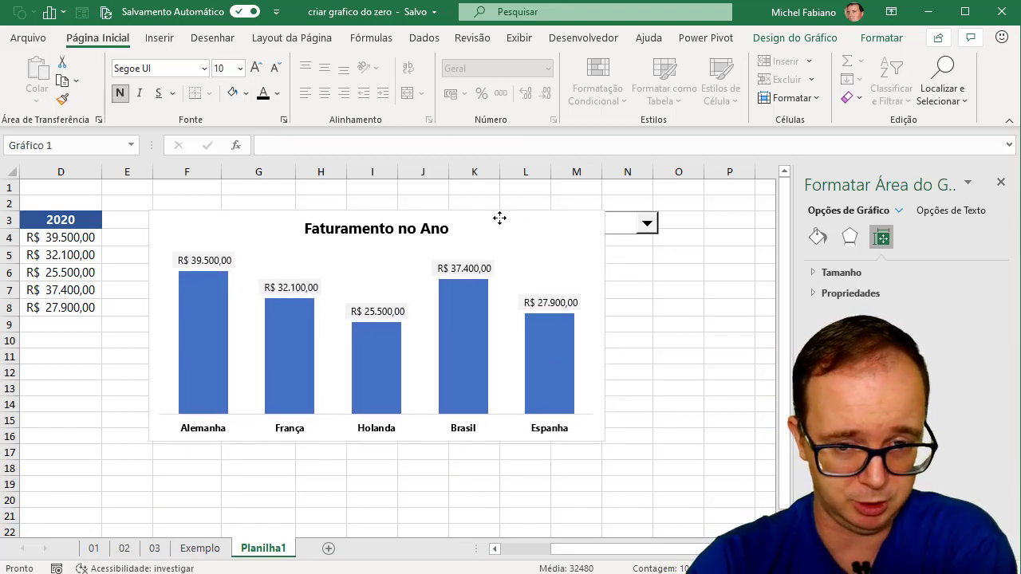
pyautogui.moveTo(499, 218)
pyautogui.mouseDown()
pyautogui.moveTo(564, 299)
pyautogui.moveTo(497, 332)
pyautogui.mouseUp()
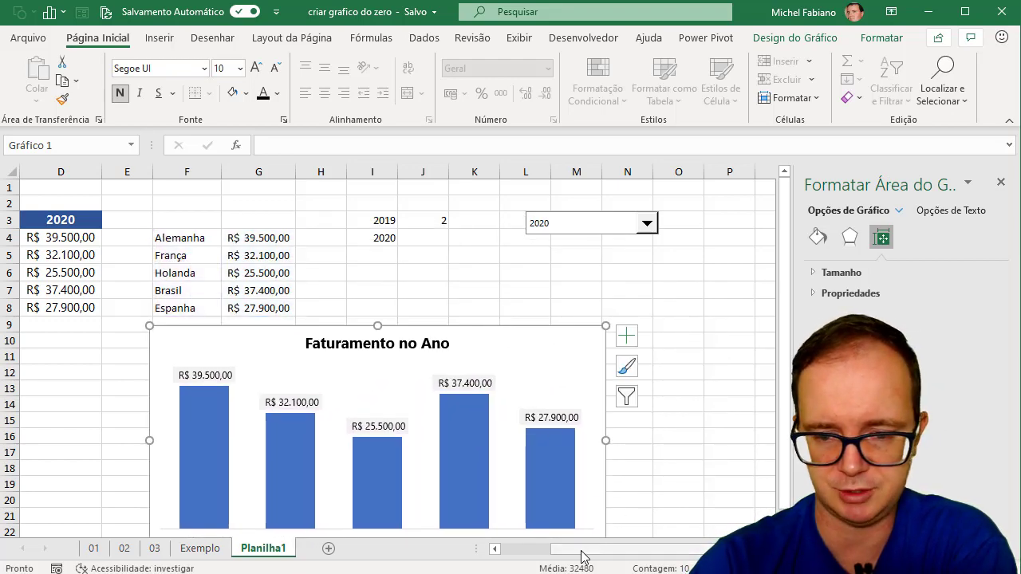
pyautogui.moveTo(574, 553); pyautogui.dragTo(503, 552)
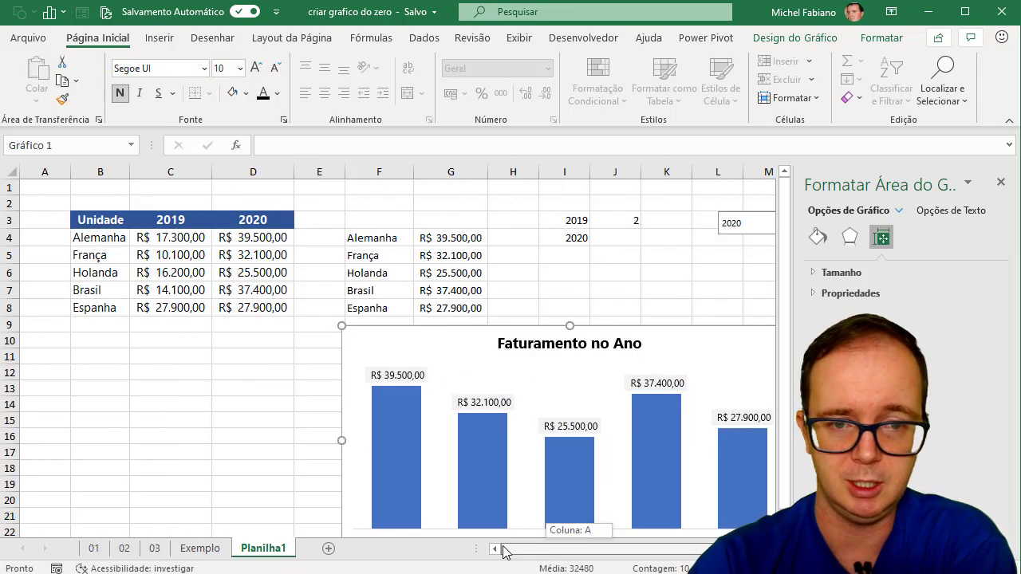
pyautogui.click(568, 260)
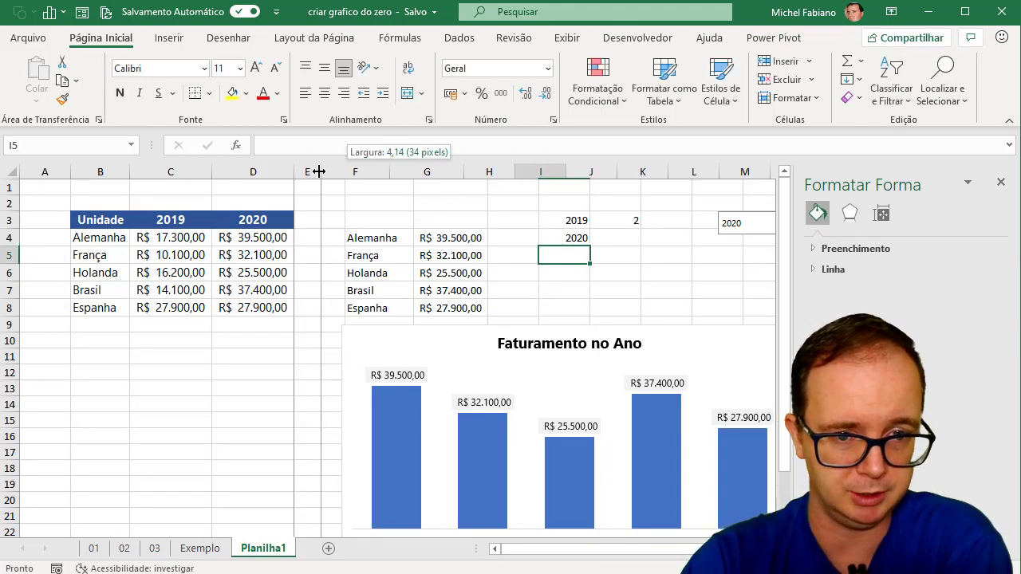
# Narrow column E and enter the labels MAIOR in I5 and MENOR in I6.
pyautogui.moveTo(346, 168); pyautogui.dragTo(314, 168)
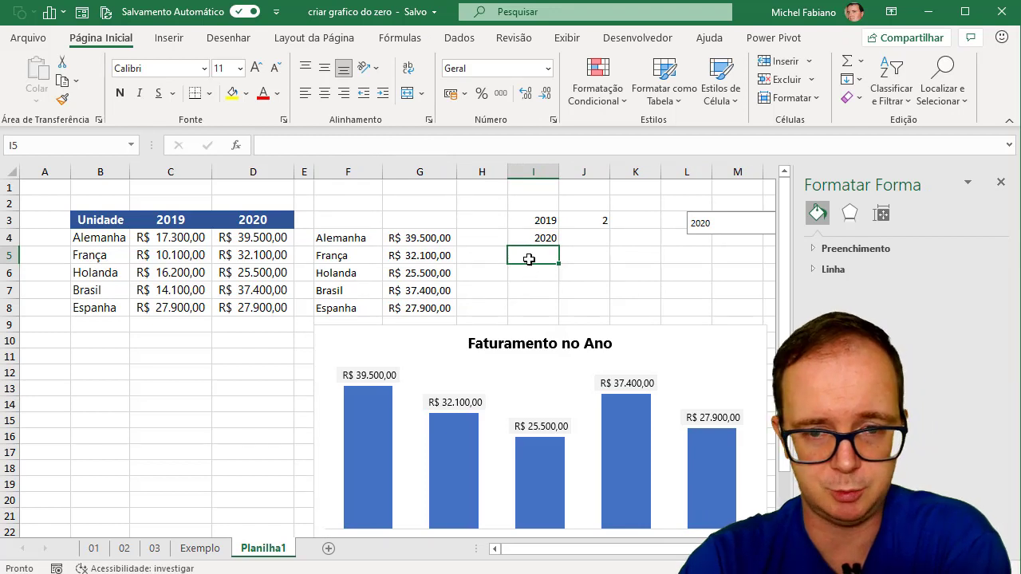
pyautogui.write('m')
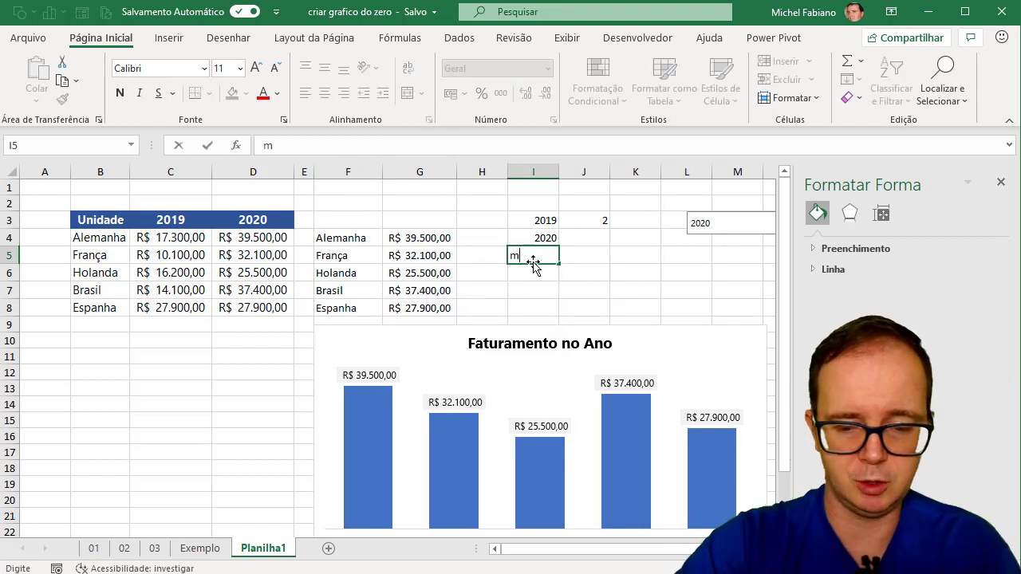
pyautogui.press('BackSpace')
pyautogui.press('capslock')
pyautogui.write('M')
pyautogui.press('BackSpace')
pyautogui.press('BackSpace')
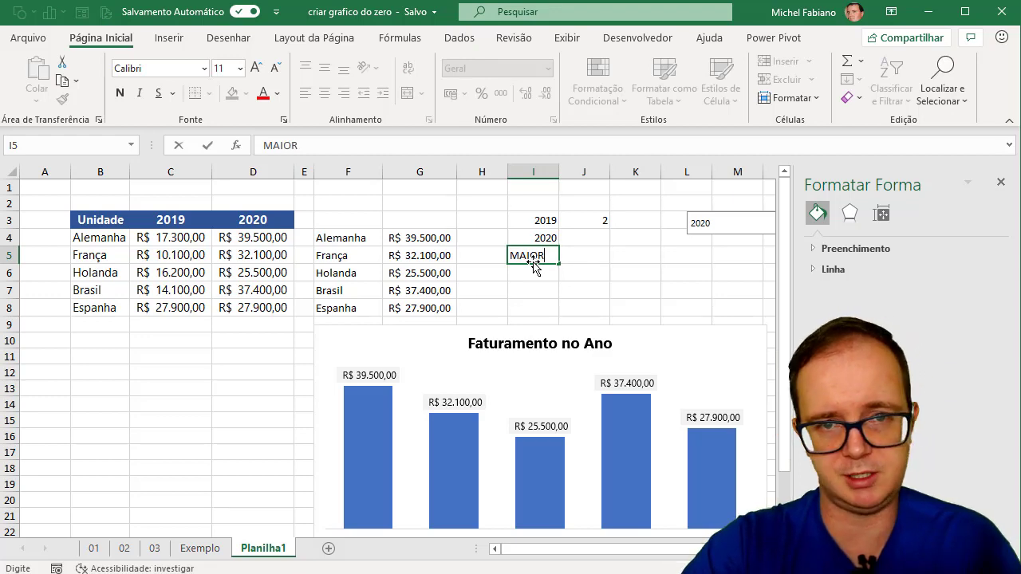
pyautogui.press('Return')
pyautogui.write('MENOR')
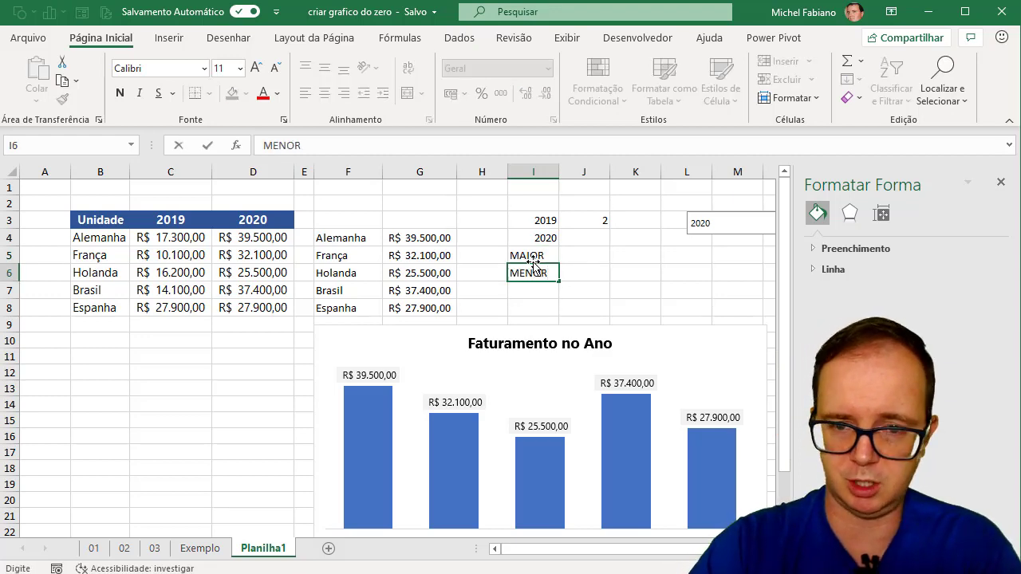
pyautogui.press('Tab')
# Enter =MÁXIMO(G4:G8) in J5 and =MÍNIMO(G4:G8) in J6.
pyautogui.press('Up')
pyautogui.write('Á')
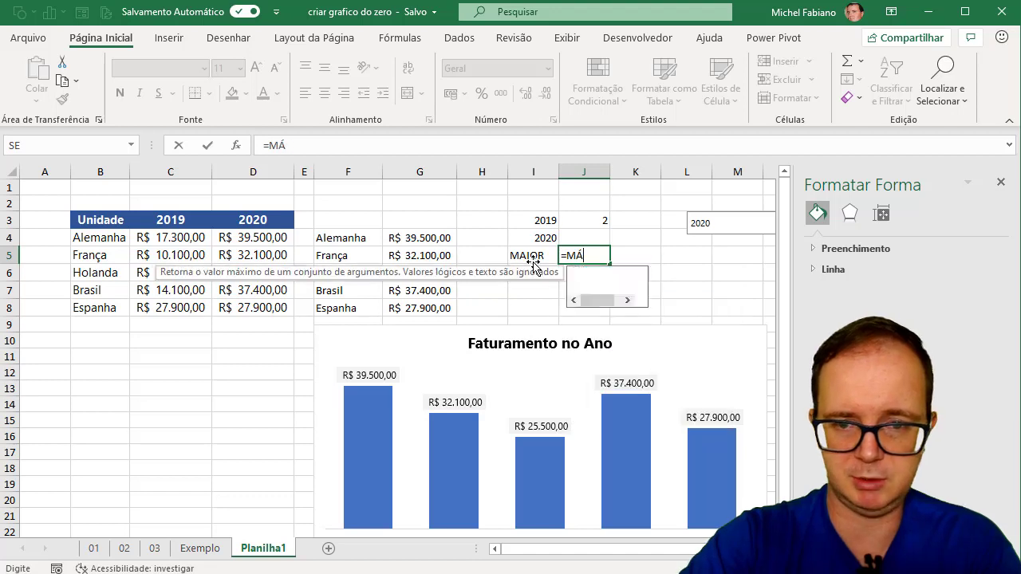
pyautogui.write('XIMO(')
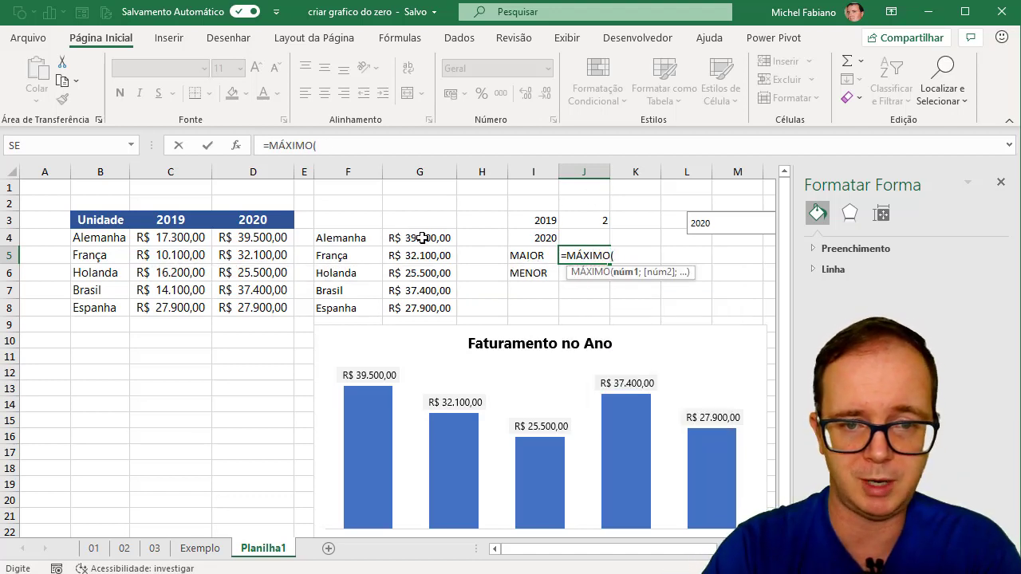
pyautogui.moveTo(422, 238); pyautogui.dragTo(417, 305)
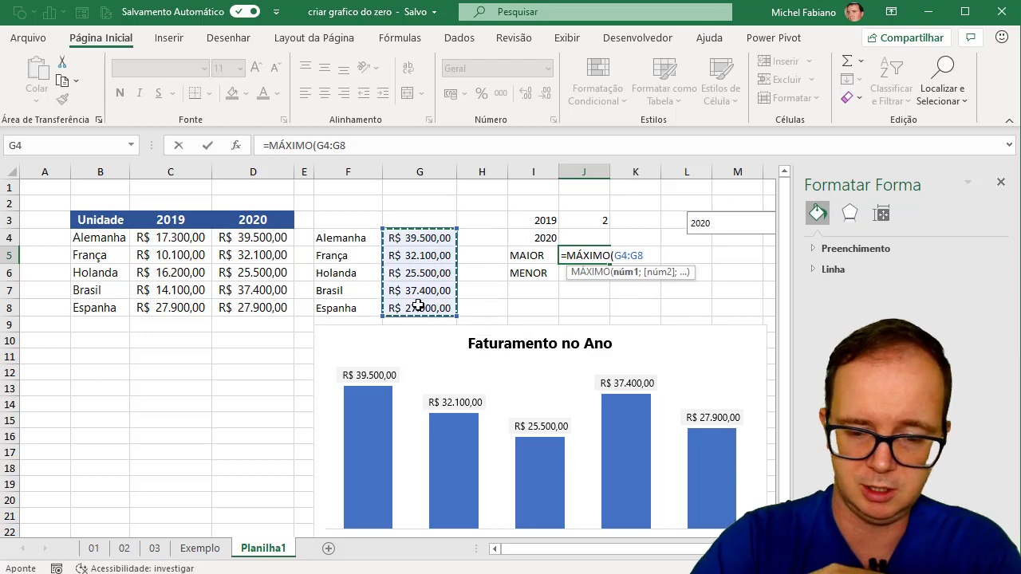
pyautogui.press('Return')
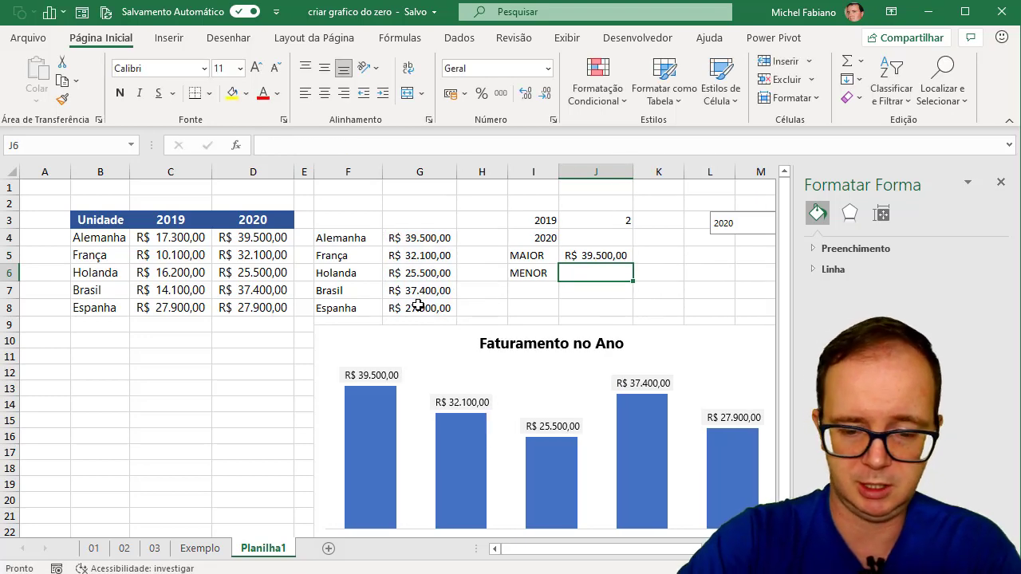
pyautogui.write('=MÍIMO')
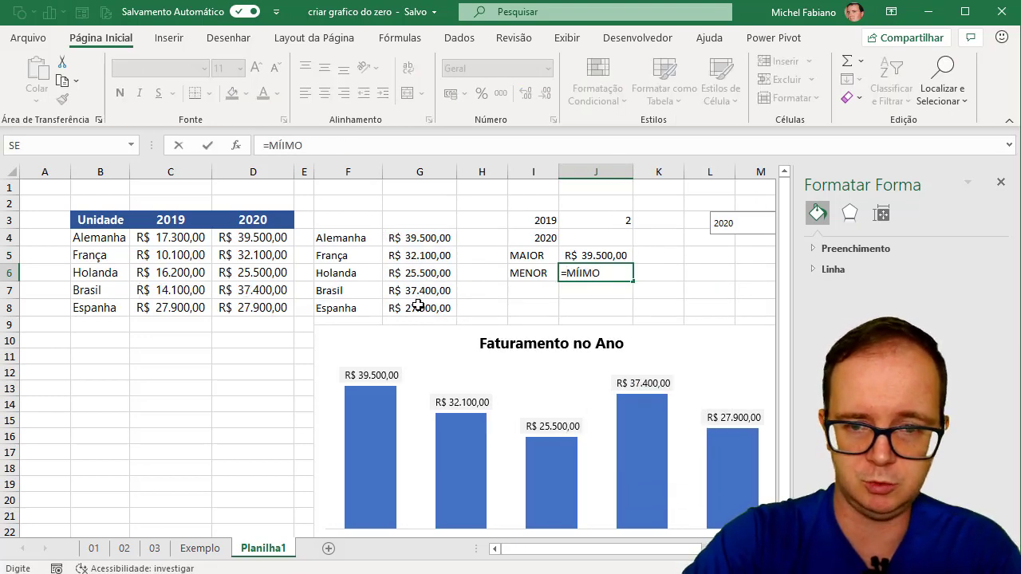
pyautogui.press('BackSpace')
pyautogui.press('BackSpace')
pyautogui.press('BackSpace')
pyautogui.write('NIMO')
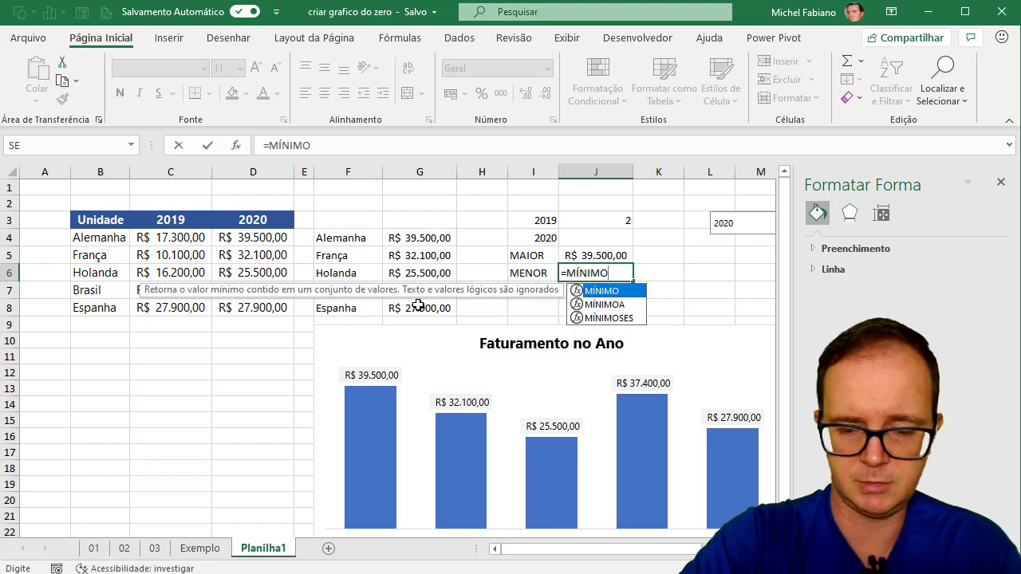
pyautogui.write('(')
pyautogui.moveTo(429, 239); pyautogui.dragTo(428, 314)
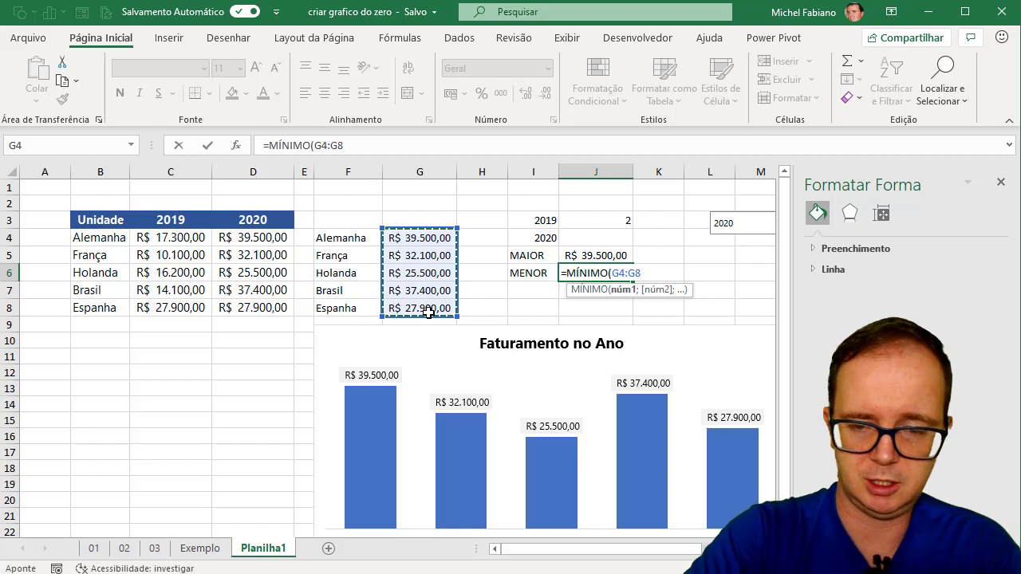
pyautogui.write(')')
pyautogui.press('Return')
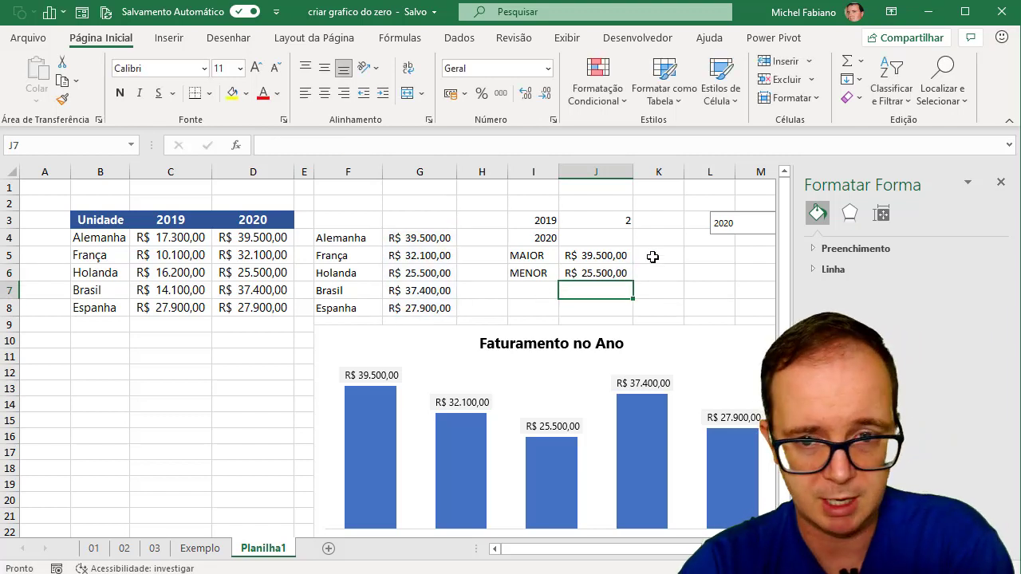
pyautogui.click(653, 257)
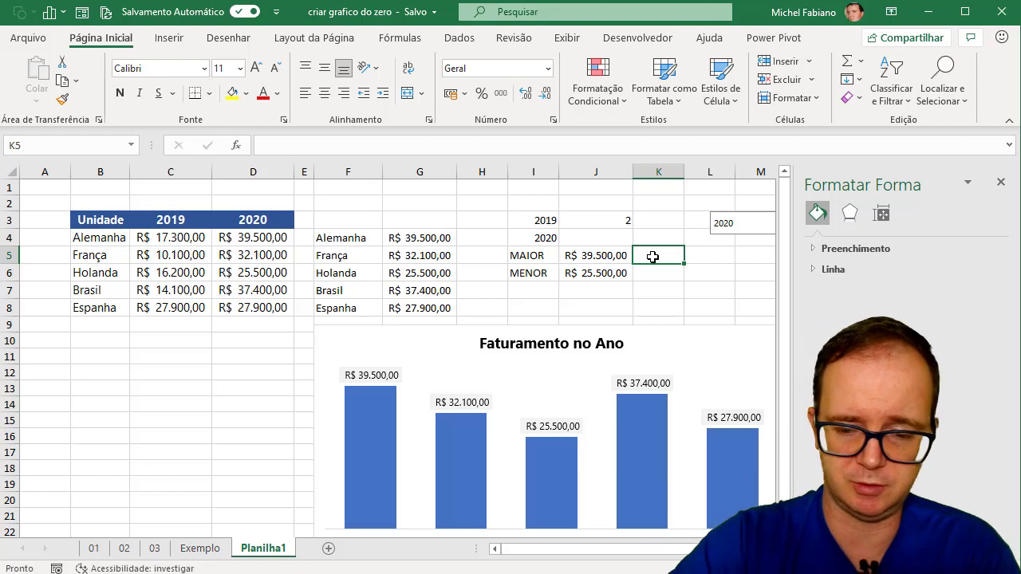
# In K5 enter =ÍNDICE(F4:F8;CORRESP(J5;G4:G8;0)) so Alemanha appears beside the highest revenue.
pyautogui.write('=ÍNDICE')
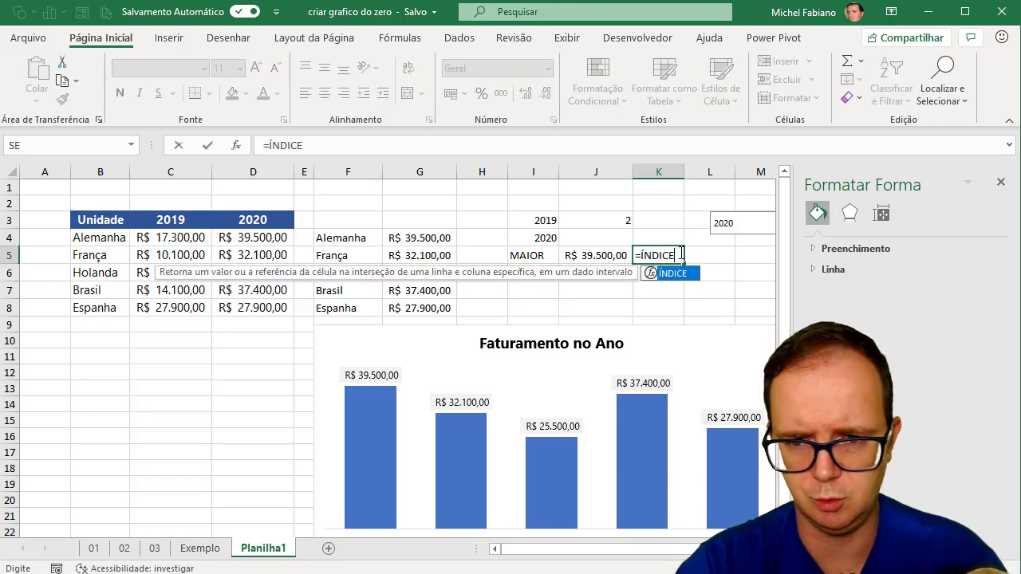
pyautogui.write('(')
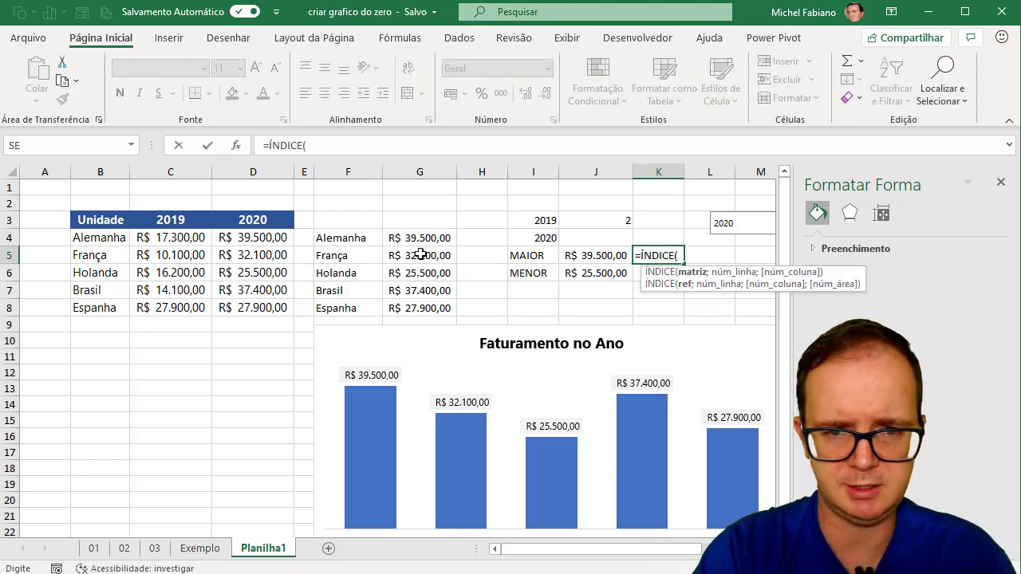
pyautogui.moveTo(373, 238)
pyautogui.mouseDown()
pyautogui.moveTo(351, 240)
pyautogui.moveTo(364, 262)
pyautogui.moveTo(359, 303)
pyautogui.mouseUp()
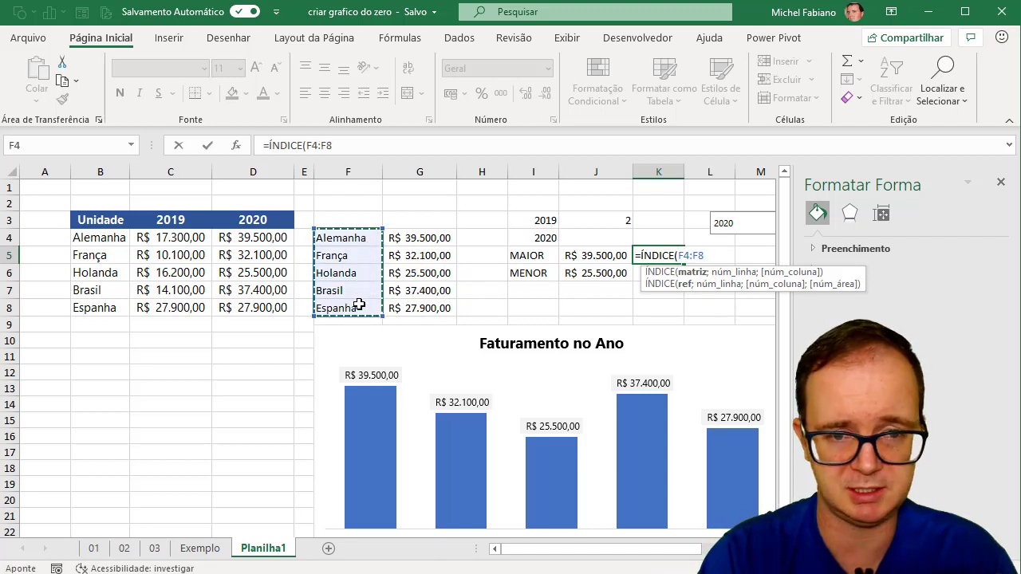
pyautogui.write(';C')
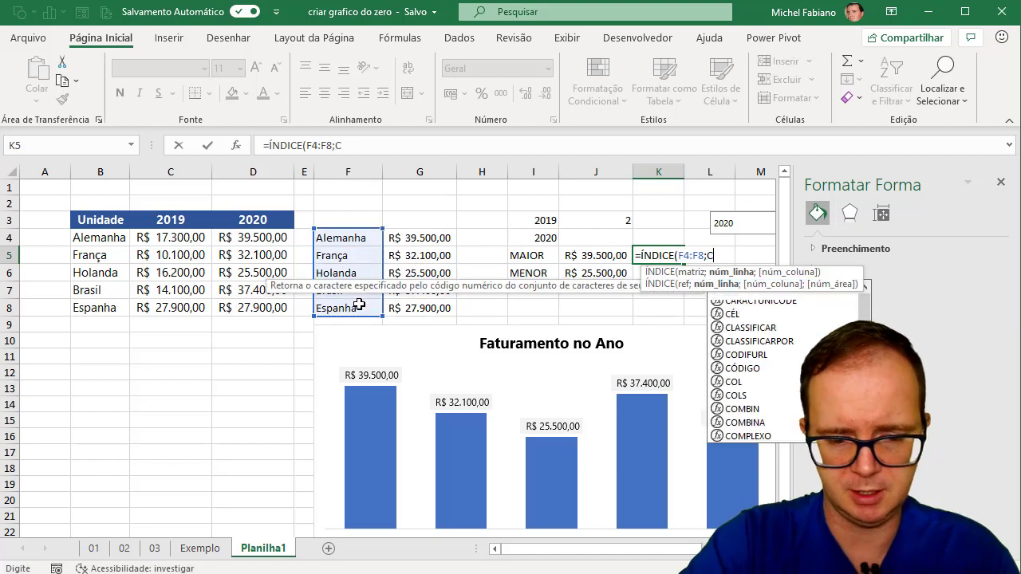
pyautogui.write('ORRESP(')
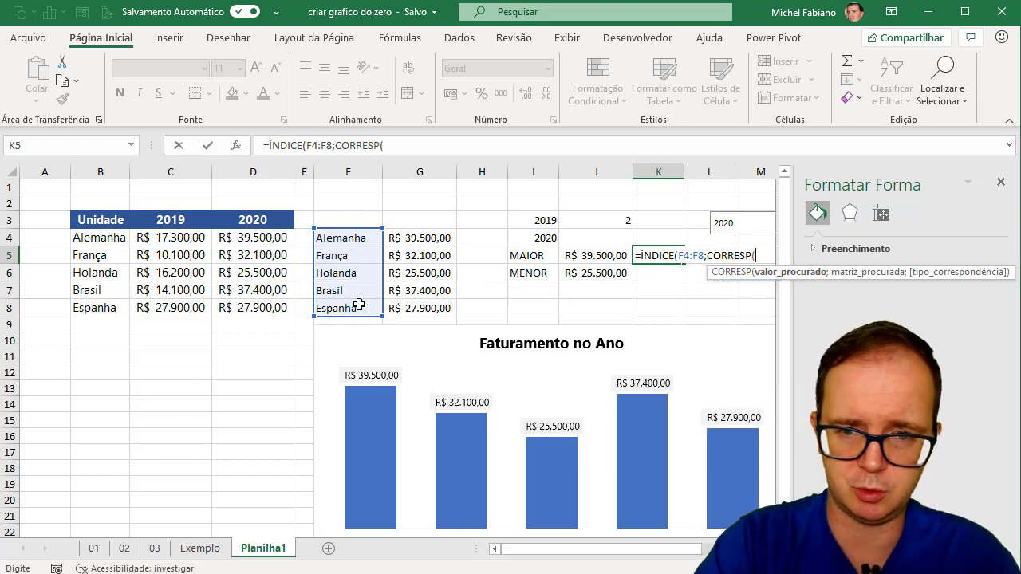
pyautogui.click(598, 255)
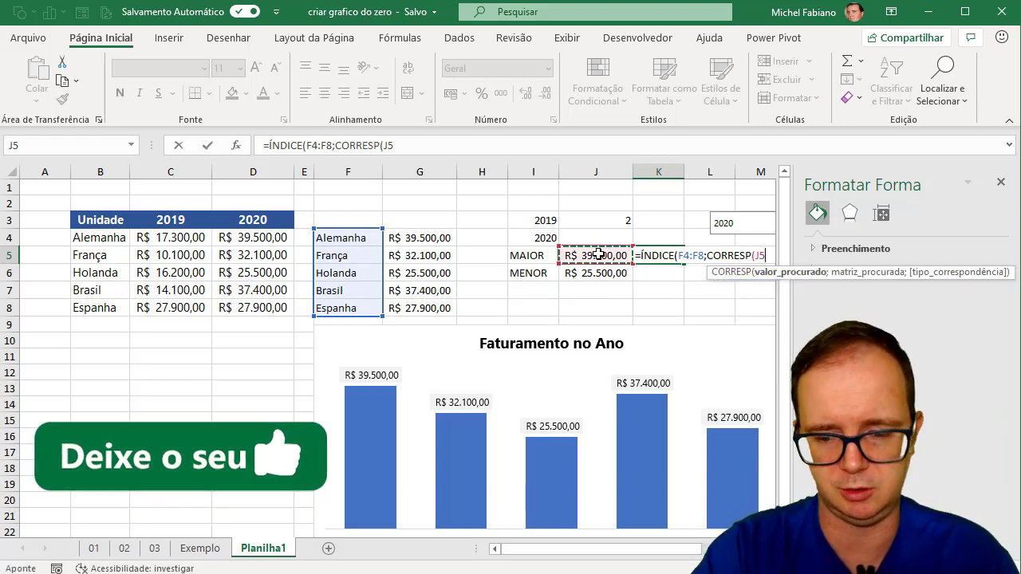
pyautogui.write(';')
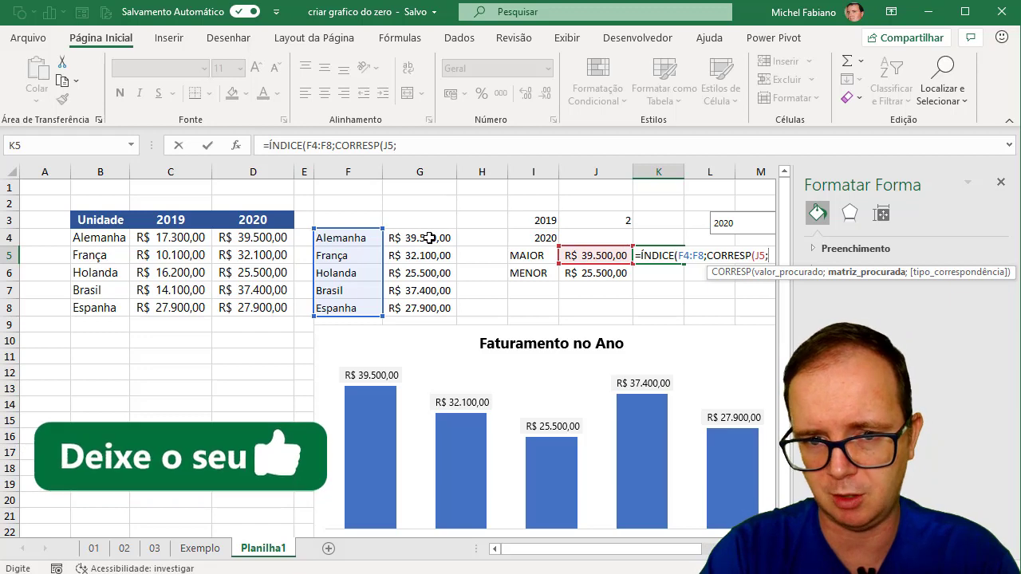
pyautogui.moveTo(429, 236); pyautogui.dragTo(430, 305)
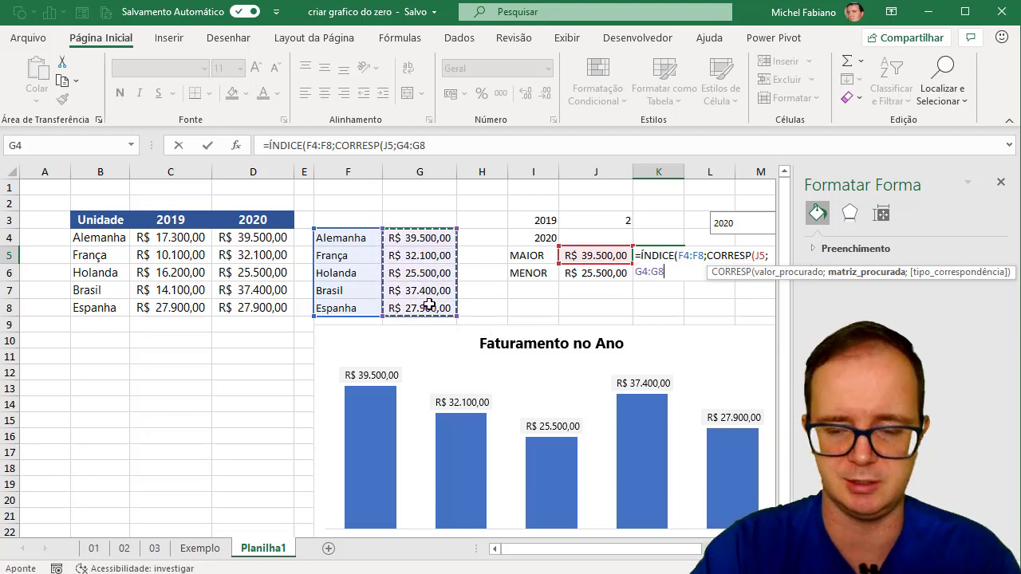
pyautogui.write(';0)')
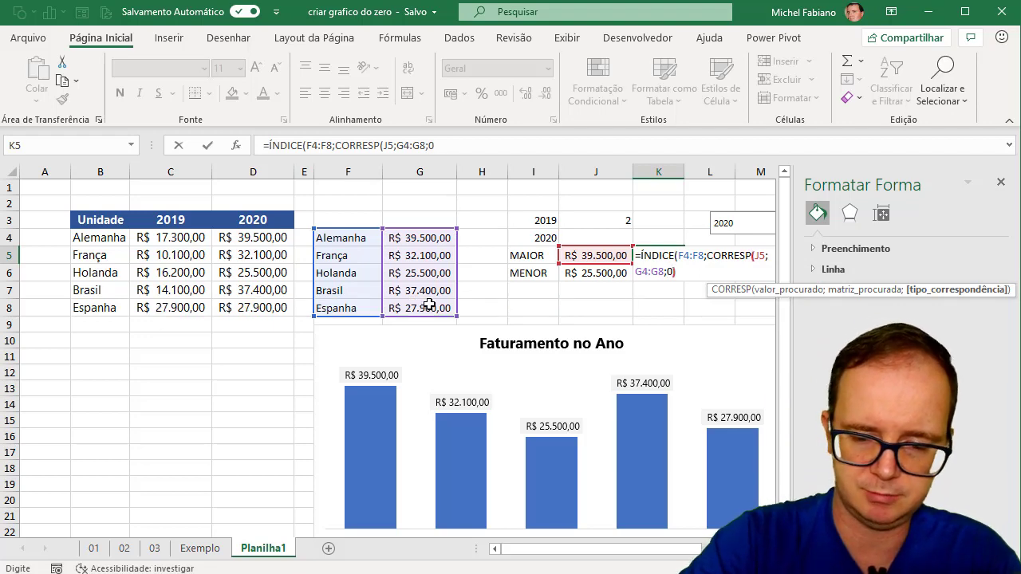
pyautogui.press('Return')
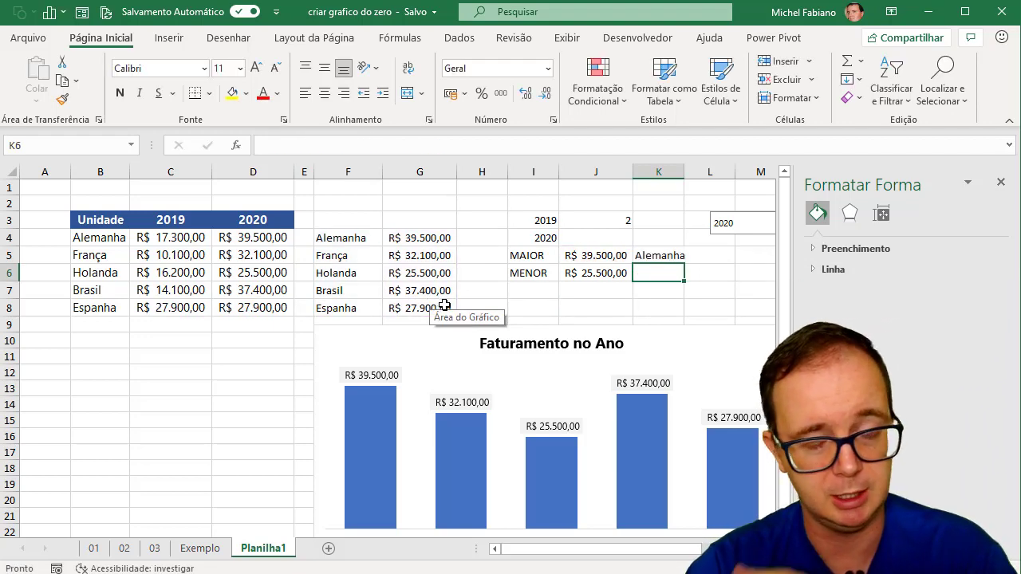
# In K6 enter =ÍNDICE(F4:F8;CORRESP(J6;G4:G8;0)) so Holanda appears beside the lowest revenue.
pyautogui.write('=ÍND')
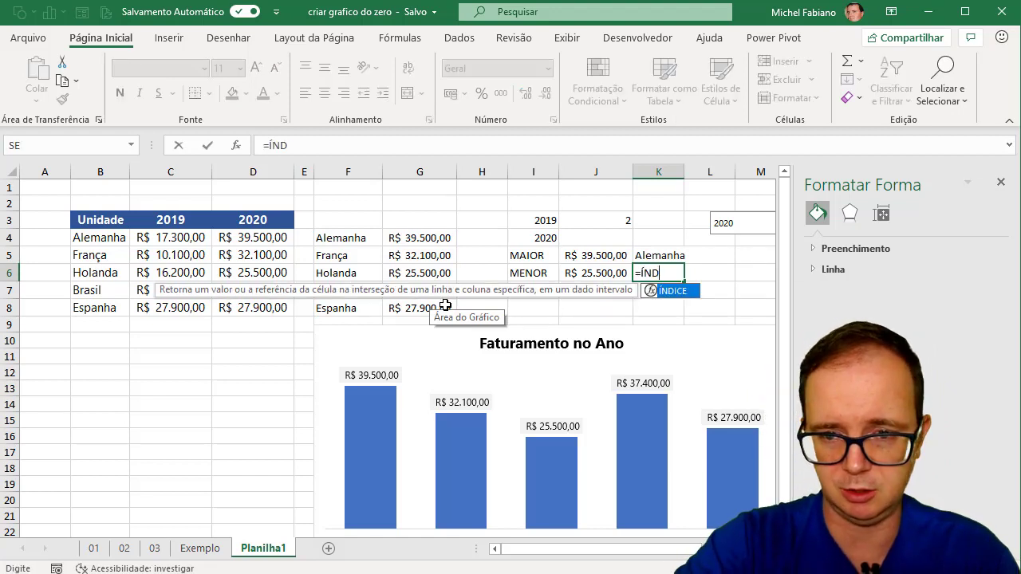
pyautogui.write('ICE(')
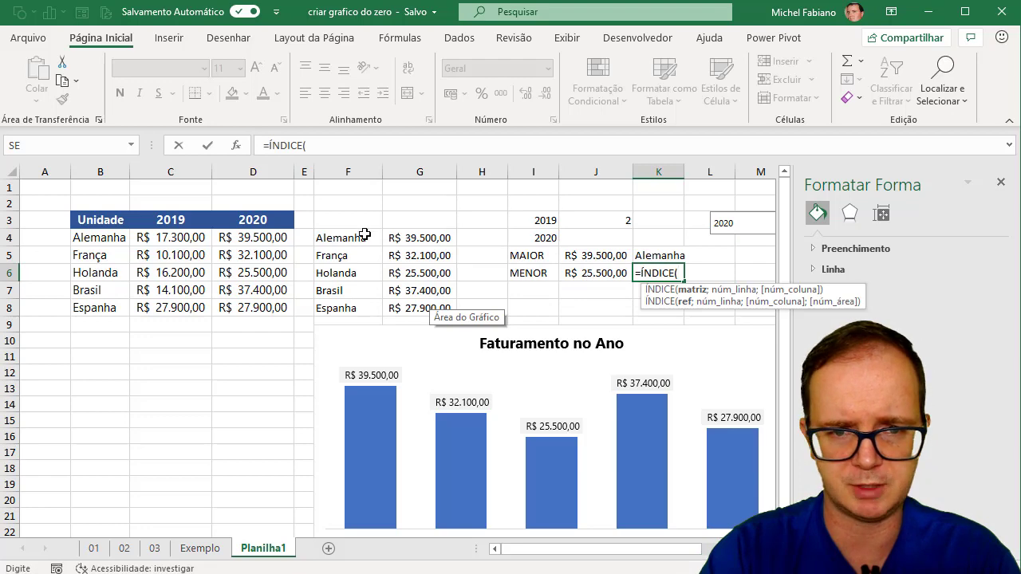
pyautogui.moveTo(364, 234); pyautogui.dragTo(350, 308)
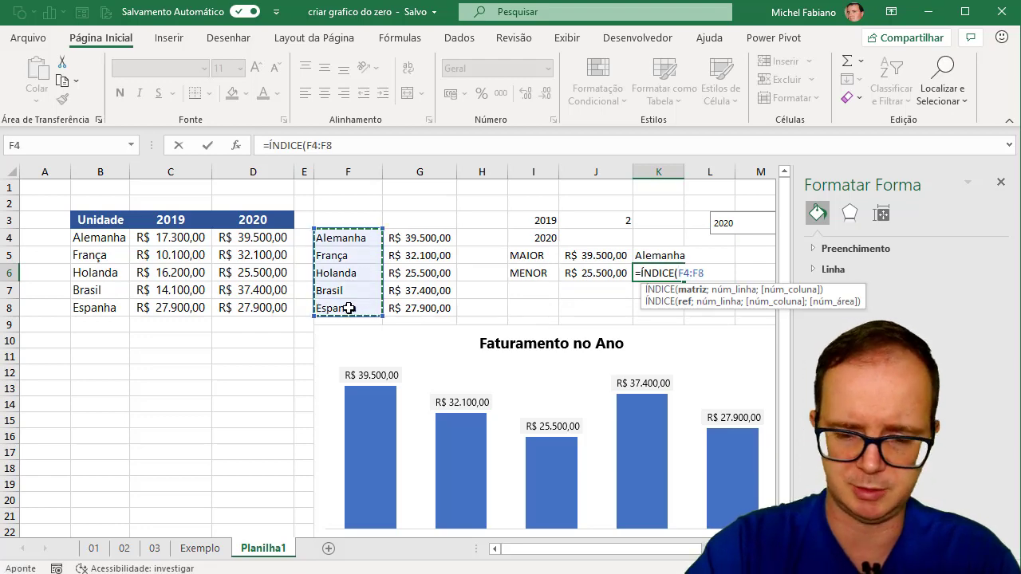
pyautogui.write(';CORRESP')
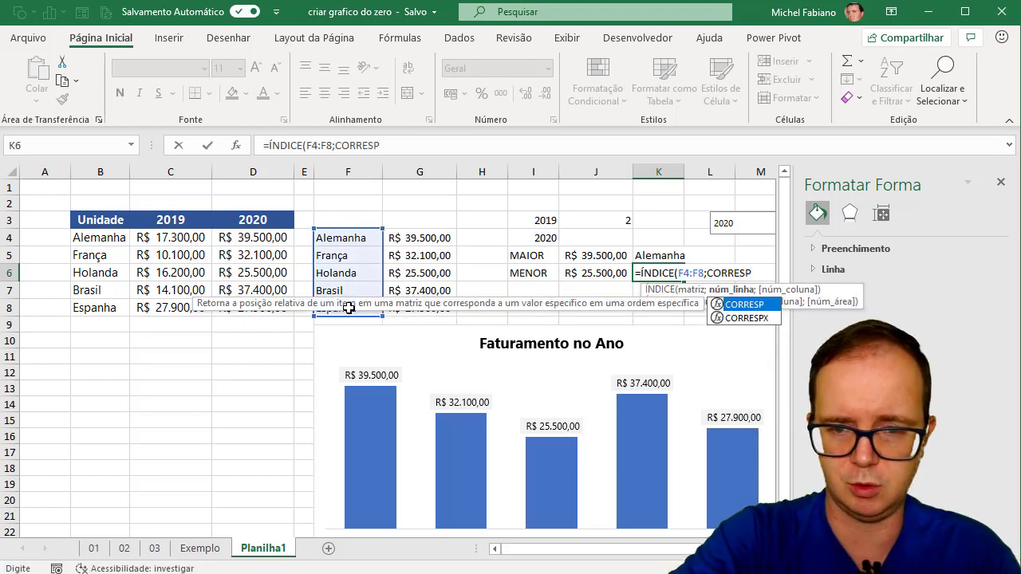
pyautogui.write('(')
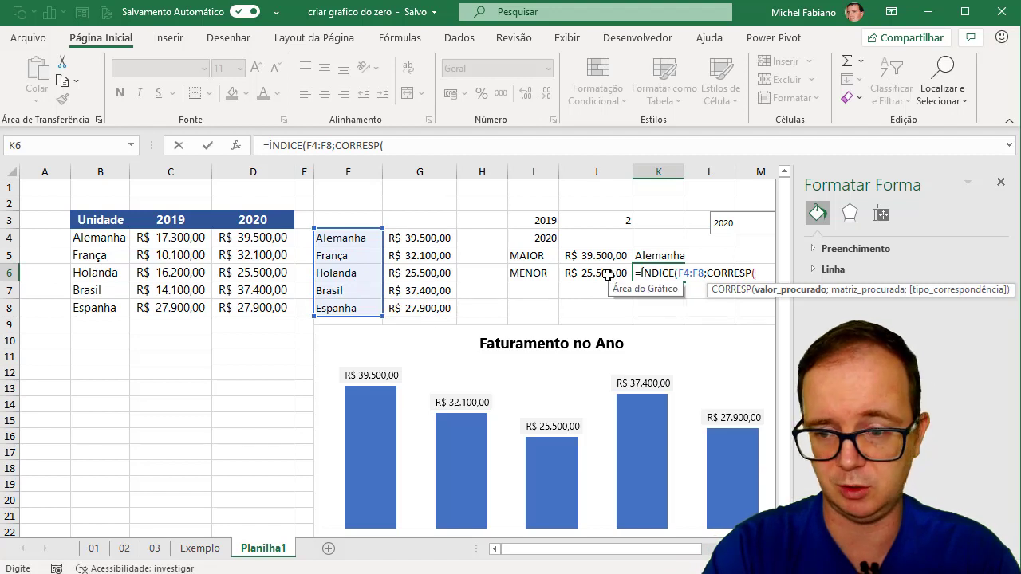
pyautogui.click(608, 275)
pyautogui.write(';')
pyautogui.moveTo(425, 232); pyautogui.dragTo(427, 309)
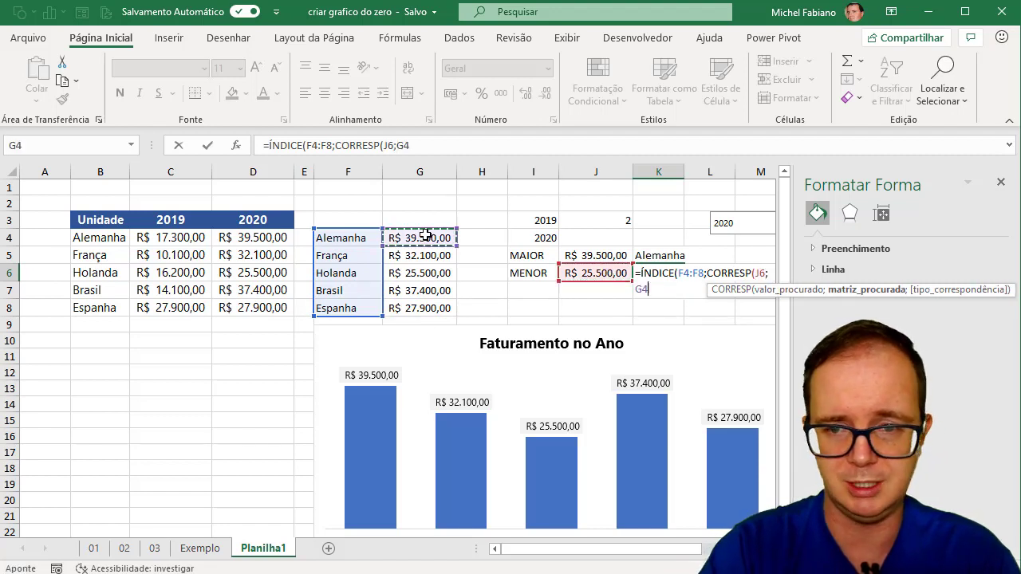
pyautogui.write(':G8;')
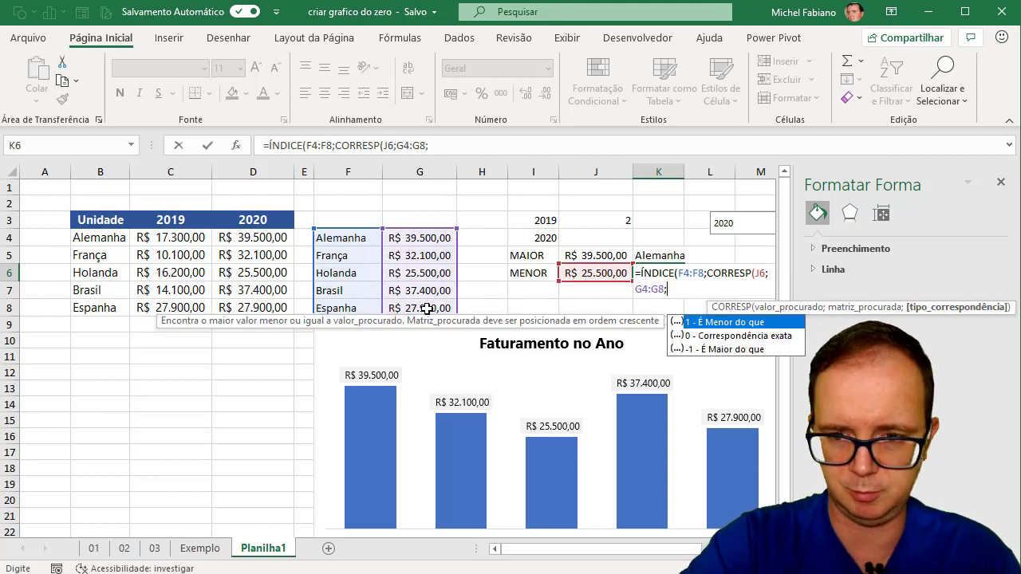
pyautogui.write('0))')
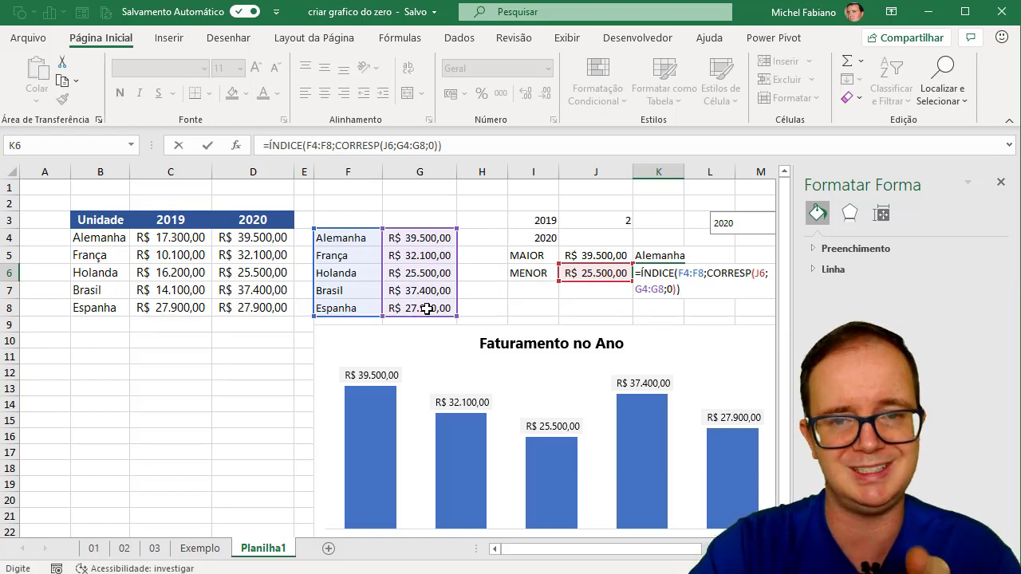
pyautogui.press('Return')
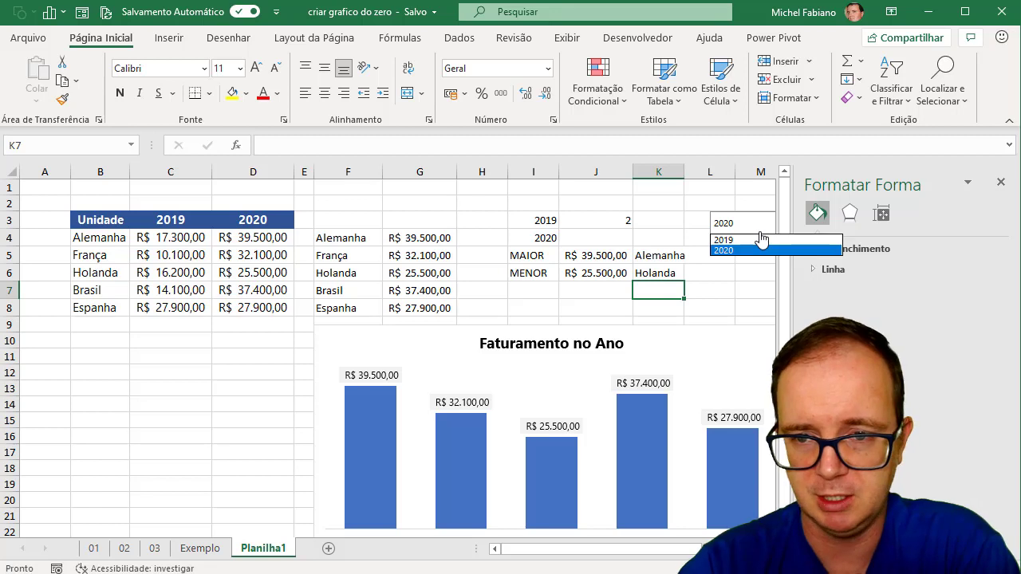
# Switch the year combo box from 2019 to 2020.
pyautogui.click(761, 238)
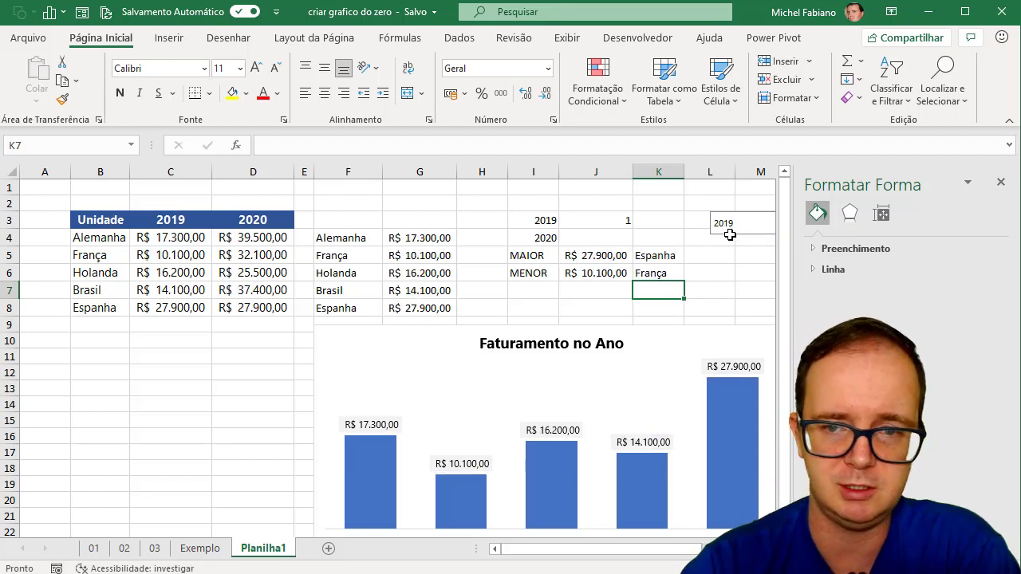
pyautogui.click(750, 232)
pyautogui.click(740, 248)
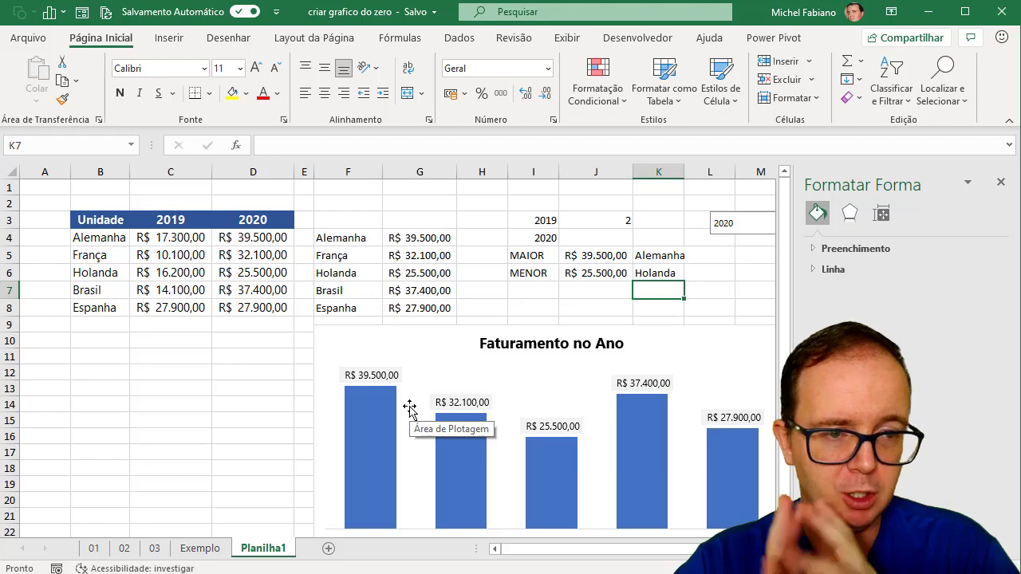
# Glance at the Exemplo dashboard, then select cell A4 on Planilha1 beside Alemanha.
pyautogui.click(199, 548)
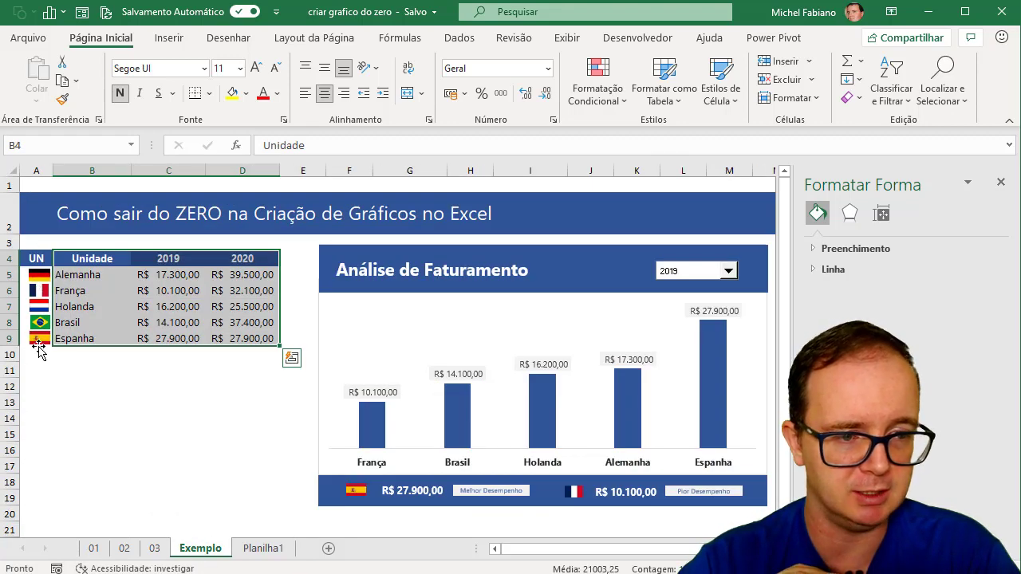
pyautogui.click(264, 549)
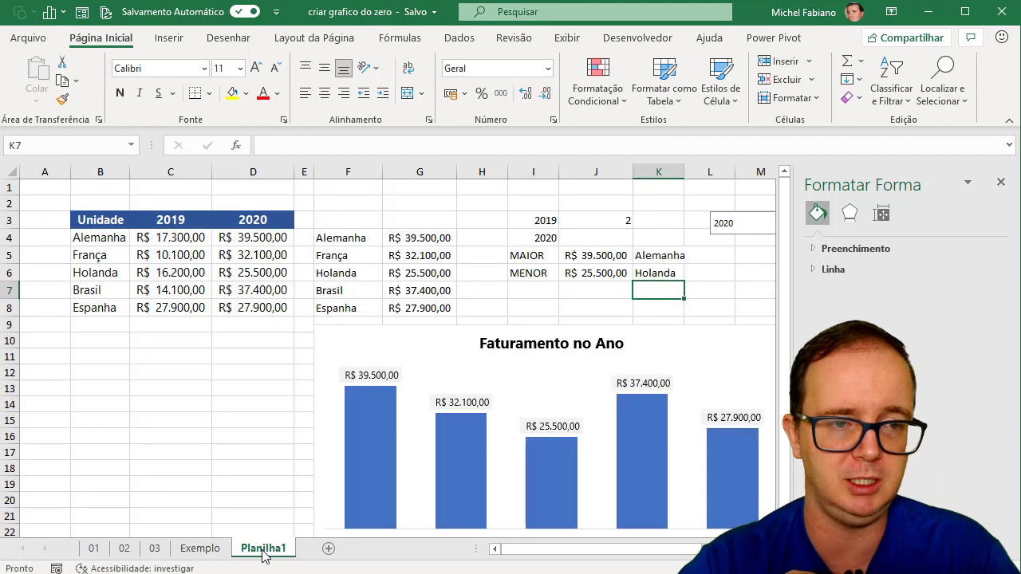
pyautogui.click(52, 237)
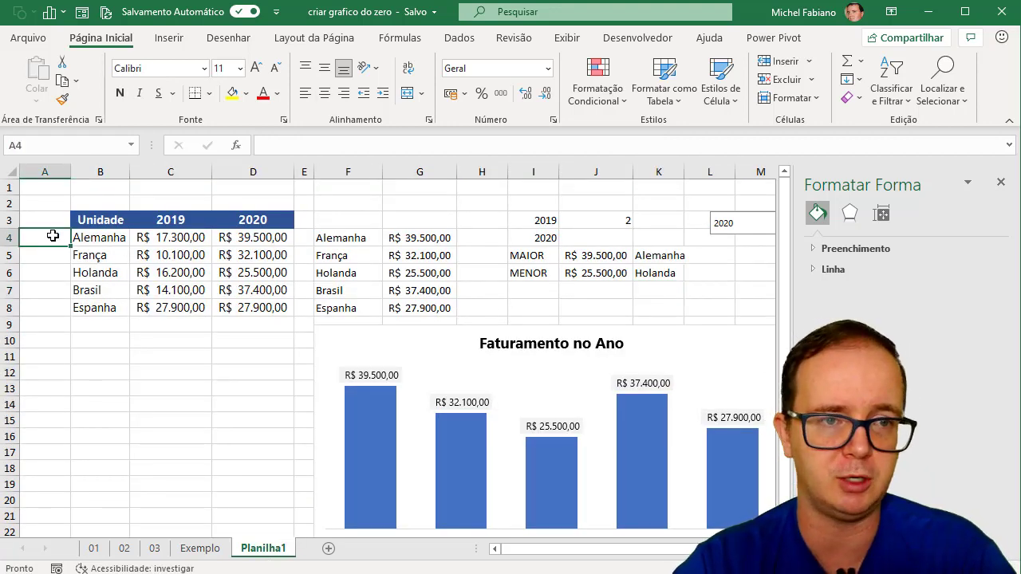
# Search online pictures for 'BANDEIRA ALEMANHA' and insert a German flag image.
pyautogui.click(168, 40)
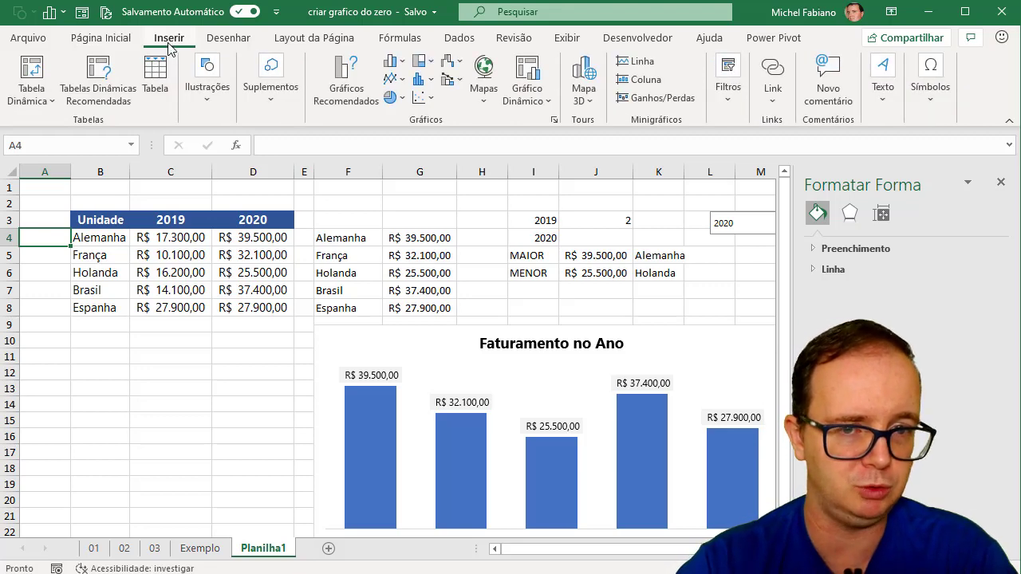
pyautogui.click(204, 94)
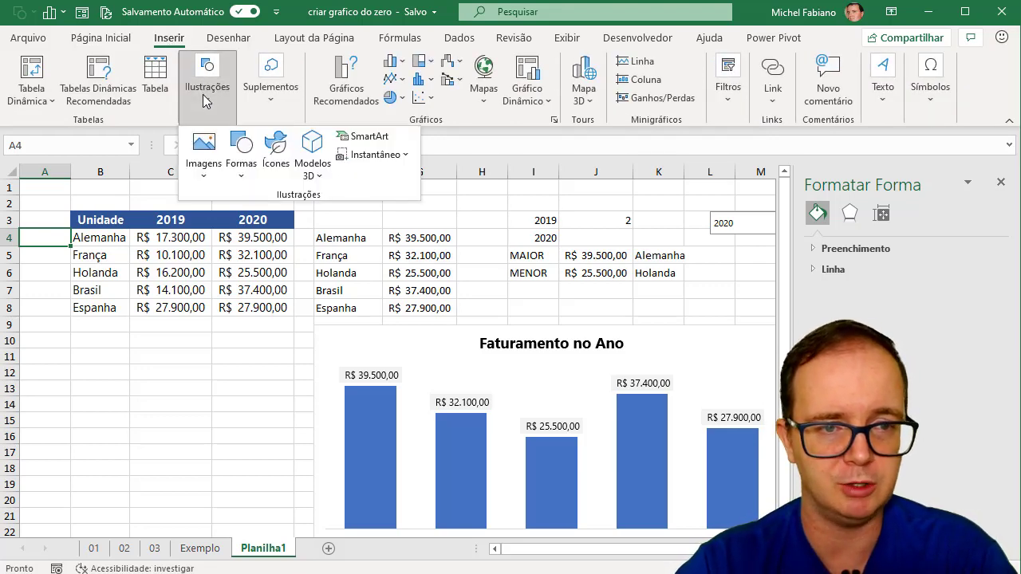
pyautogui.click(207, 175)
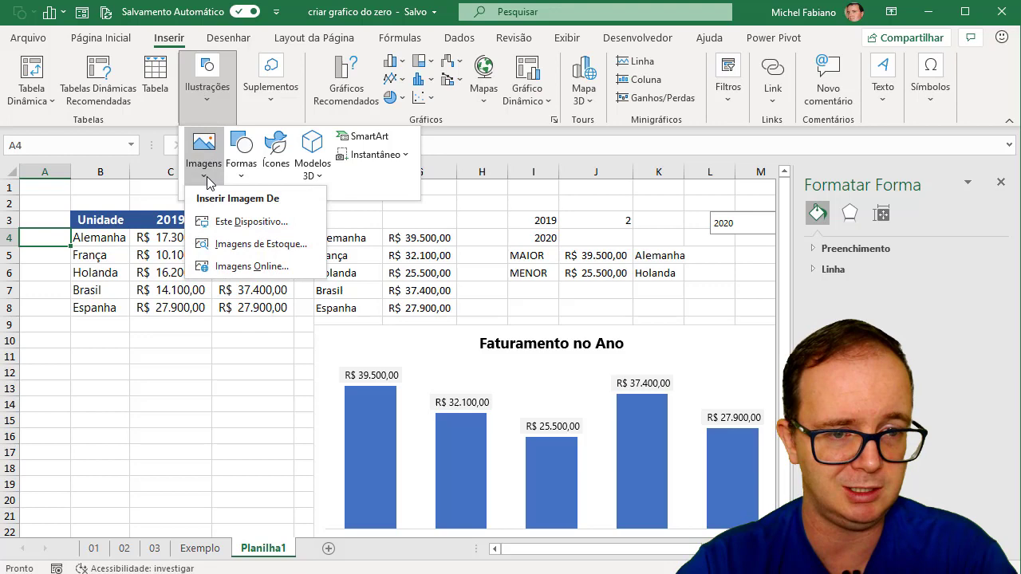
pyautogui.click(240, 268)
pyautogui.write('BAND')
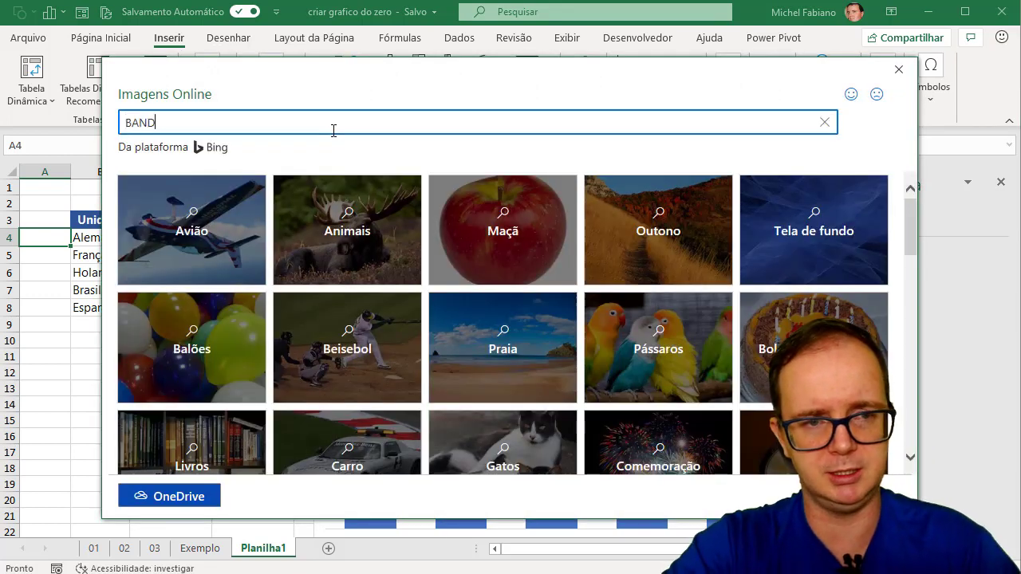
pyautogui.write('EIRA ALEMANHA')
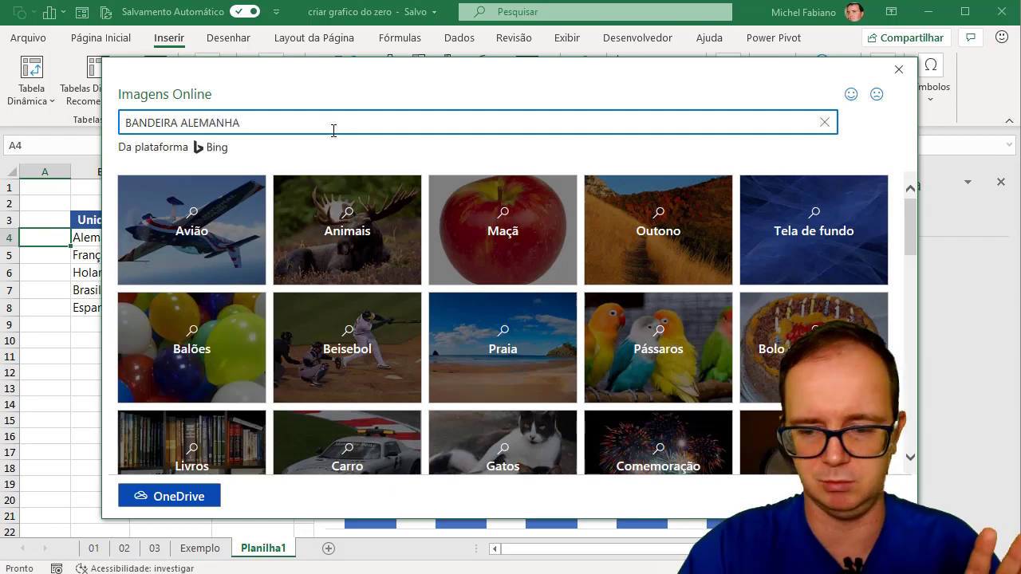
pyautogui.press('Return')
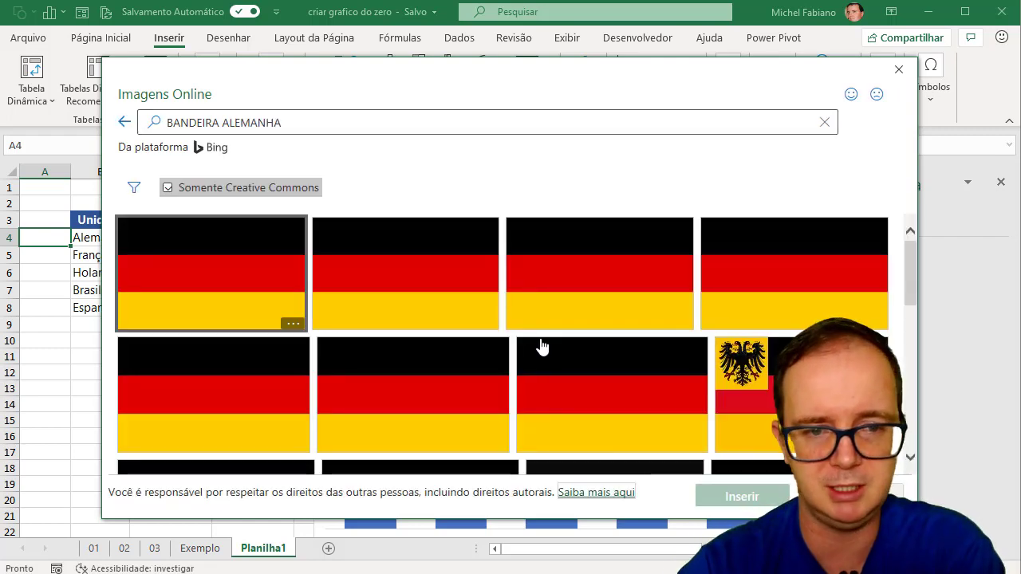
pyautogui.click(396, 286)
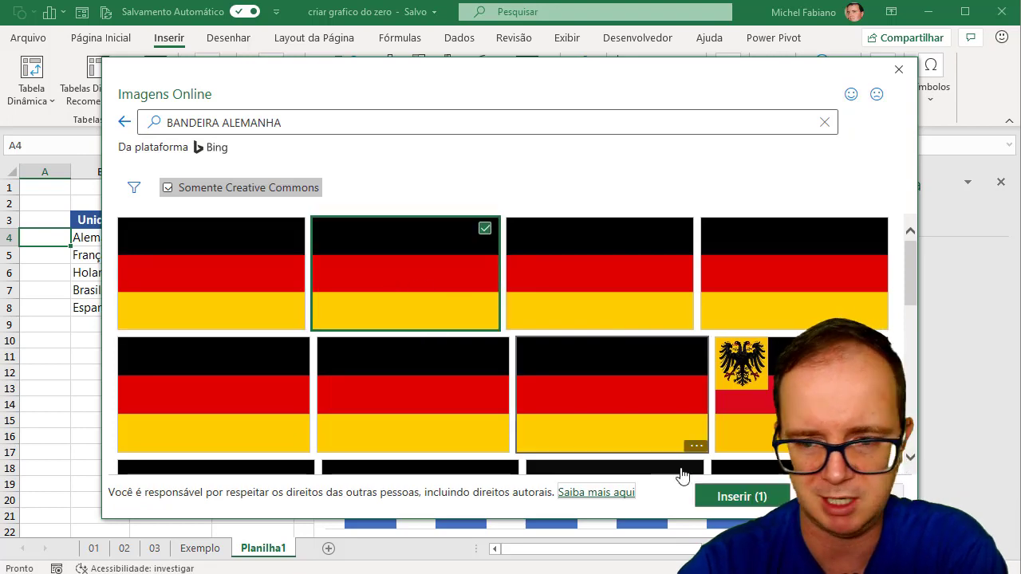
pyautogui.click(729, 496)
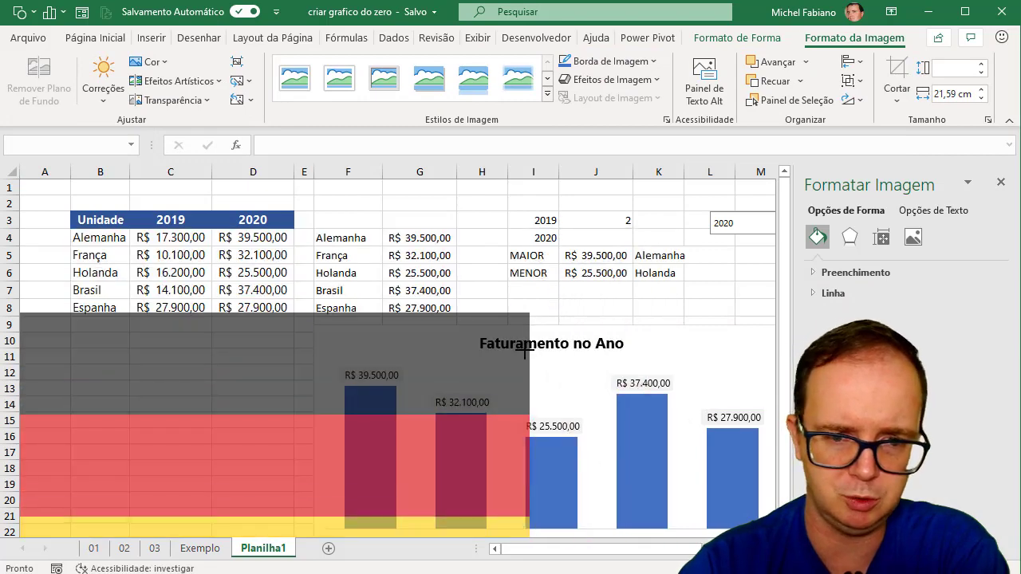
# Shrink the inserted flag over the table and delete its picture credit caption.
pyautogui.moveTo(670, 228); pyautogui.dragTo(372, 407)
pyautogui.moveTo(296, 455); pyautogui.dragTo(431, 280)
pyautogui.moveTo(503, 447); pyautogui.dragTo(267, 305)
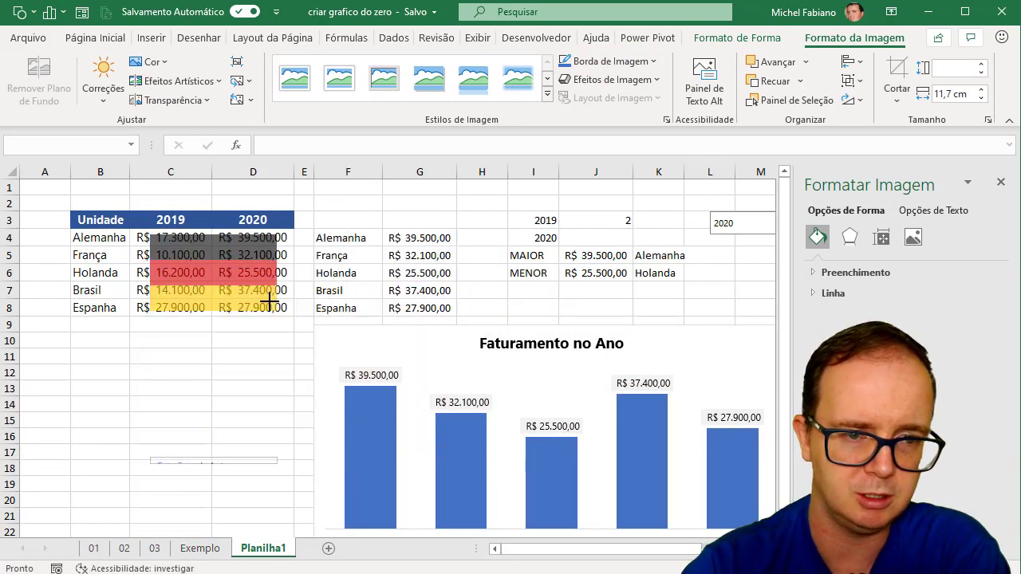
pyautogui.click(261, 433)
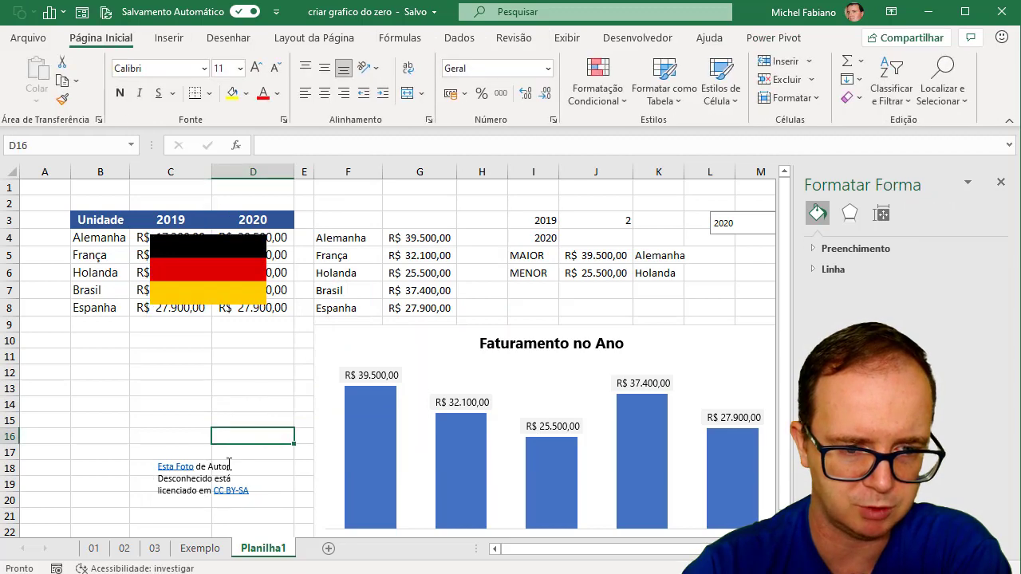
pyautogui.click(229, 464)
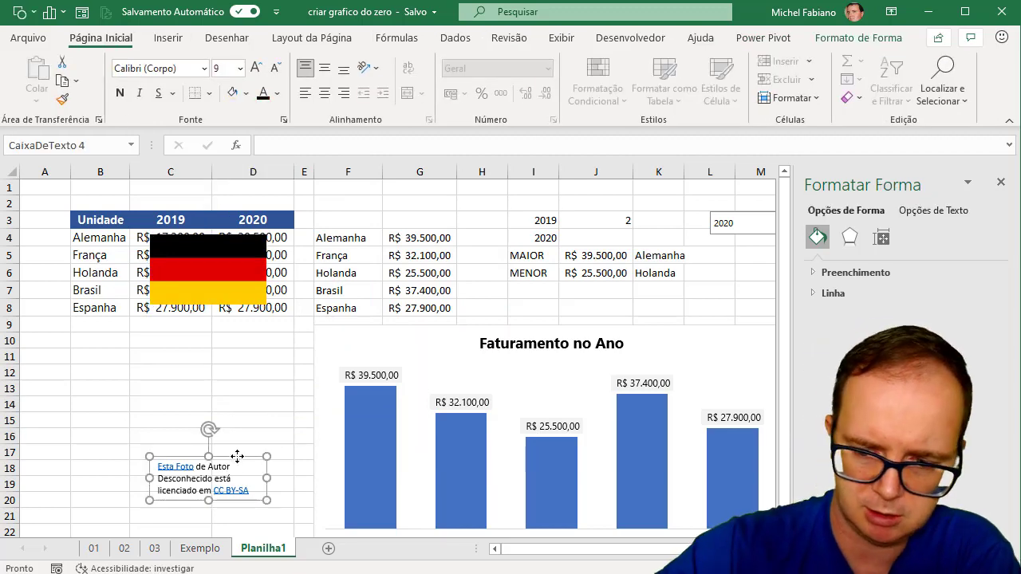
pyautogui.press('Delete')
# Shrink the German flag to a small icon and place it in A4 beside Alemanha.
pyautogui.click(255, 297)
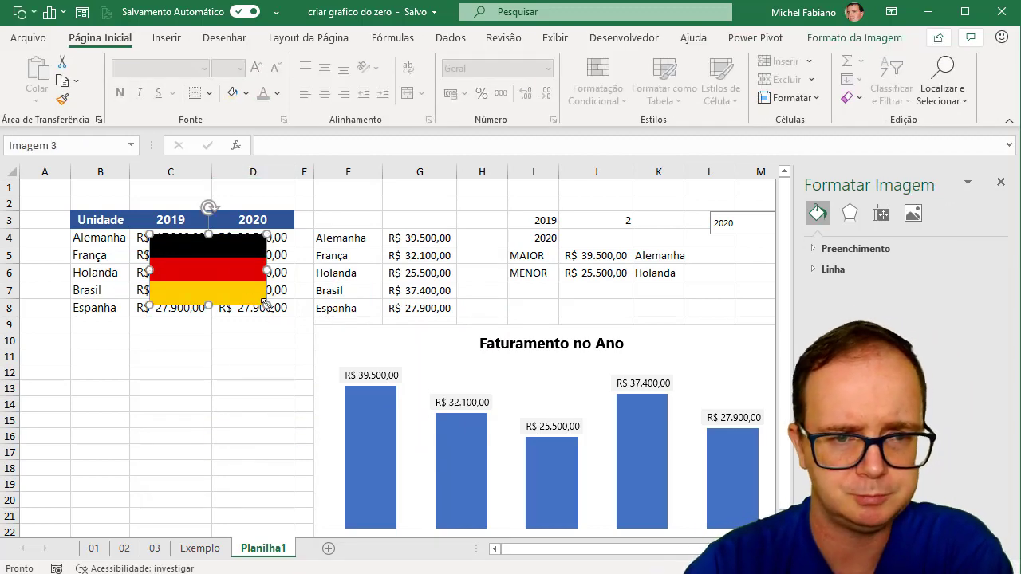
pyautogui.moveTo(266, 305); pyautogui.dragTo(179, 238)
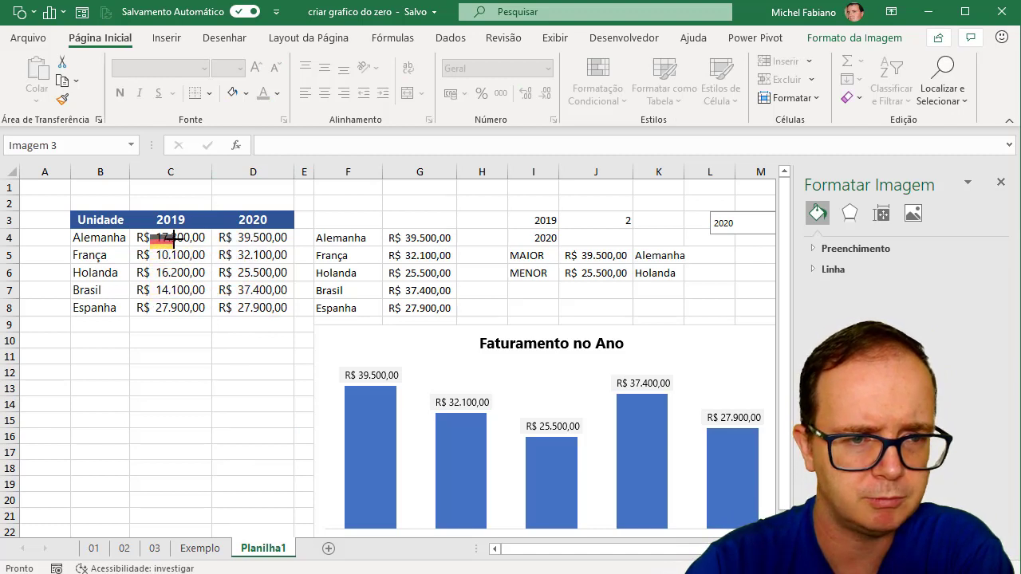
pyautogui.moveTo(161, 241); pyautogui.dragTo(69, 237)
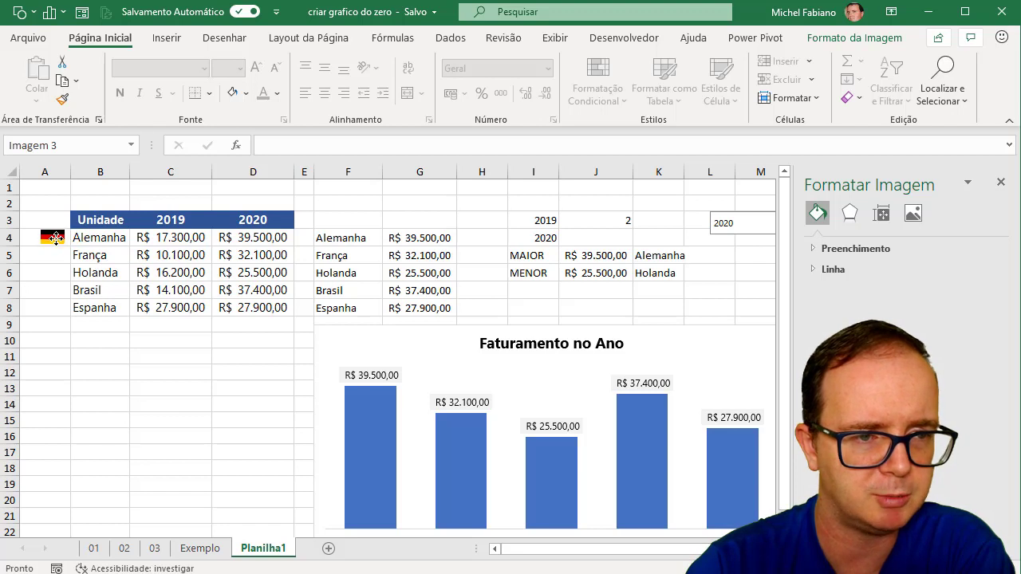
pyautogui.moveTo(56, 237); pyautogui.dragTo(55, 238)
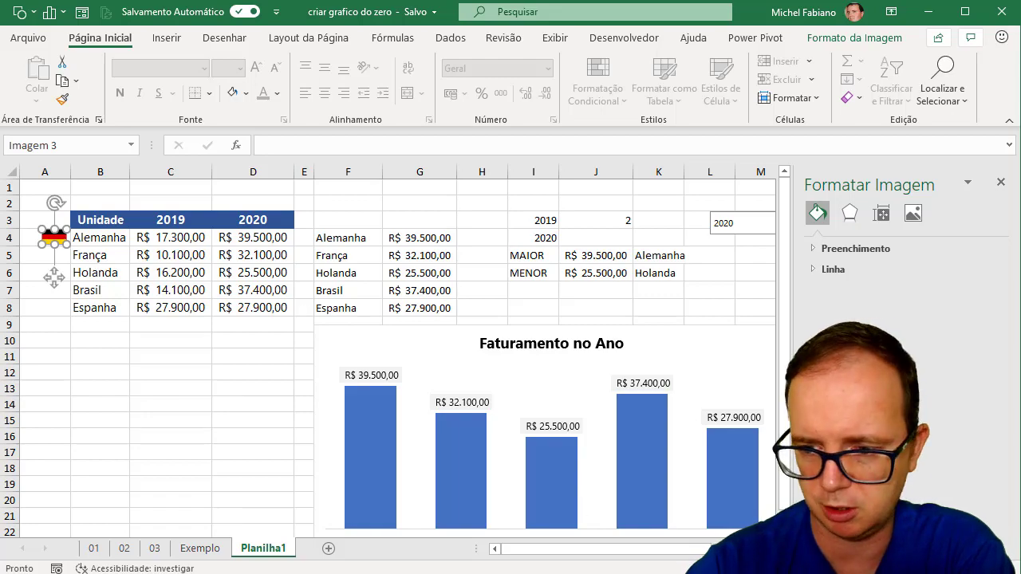
pyautogui.keyDown('ctrl'); pyautogui.scroll(4, 388, 351); pyautogui.keyUp('ctrl')
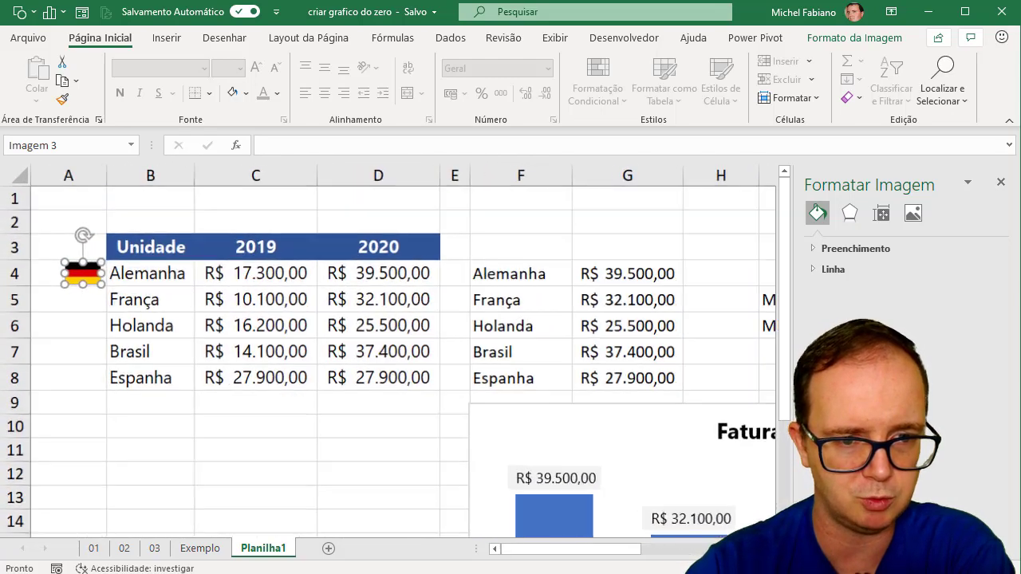
pyautogui.click(304, 501)
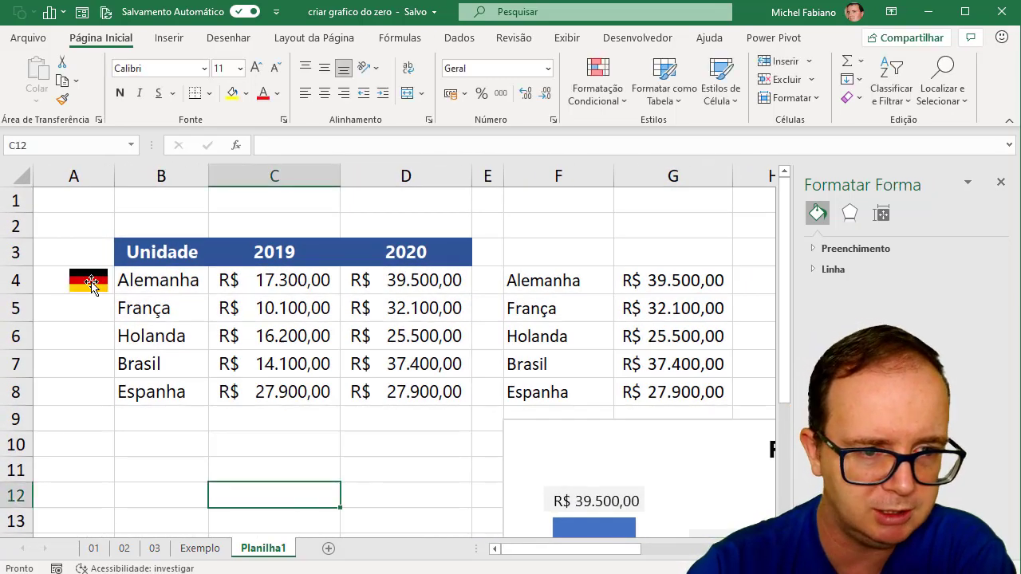
pyautogui.click(90, 280)
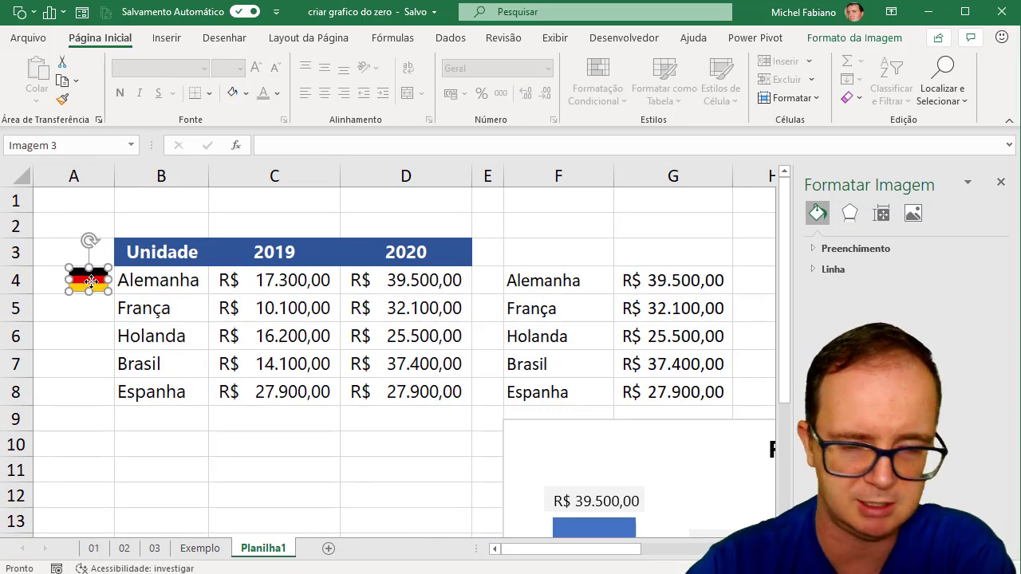
pyautogui.click(169, 460)
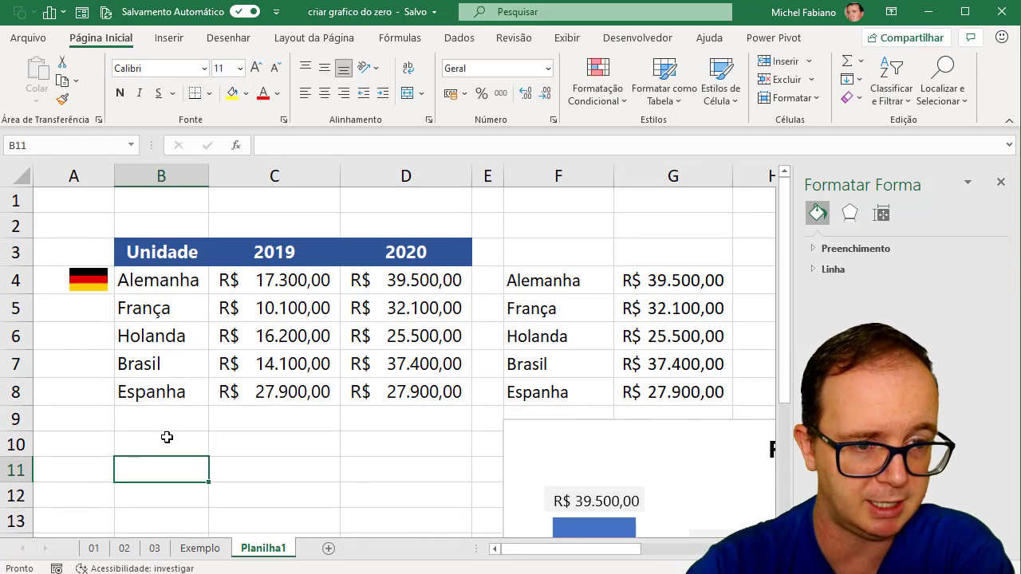
pyautogui.click(178, 549)
# Copy the Holanda flag from Exemplo and place it in A6 beside Holanda.
pyautogui.click(32, 287)
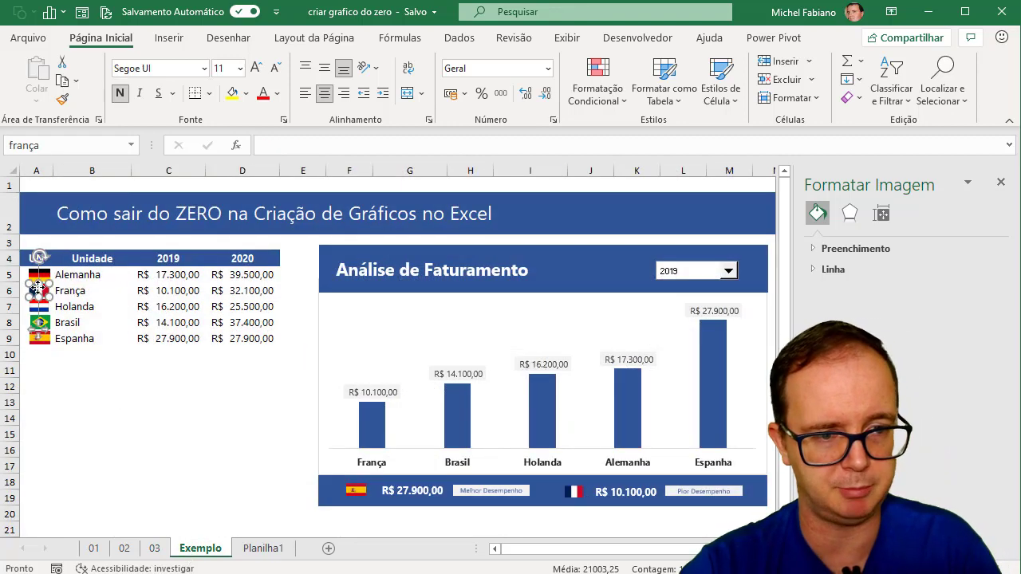
pyautogui.keyDown('shift'); pyautogui.click(46, 310); pyautogui.keyUp('shift')
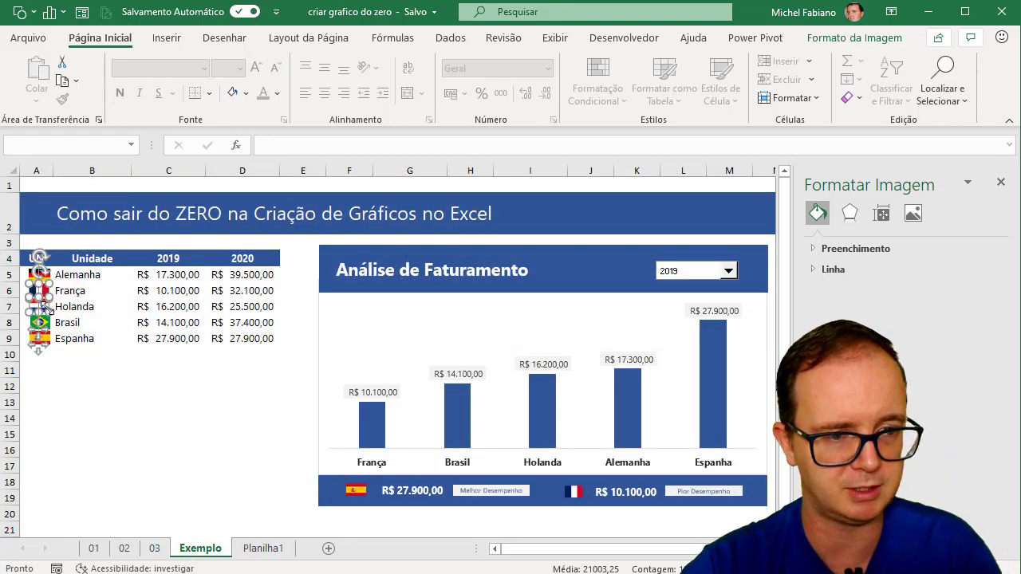
pyautogui.click(44, 323)
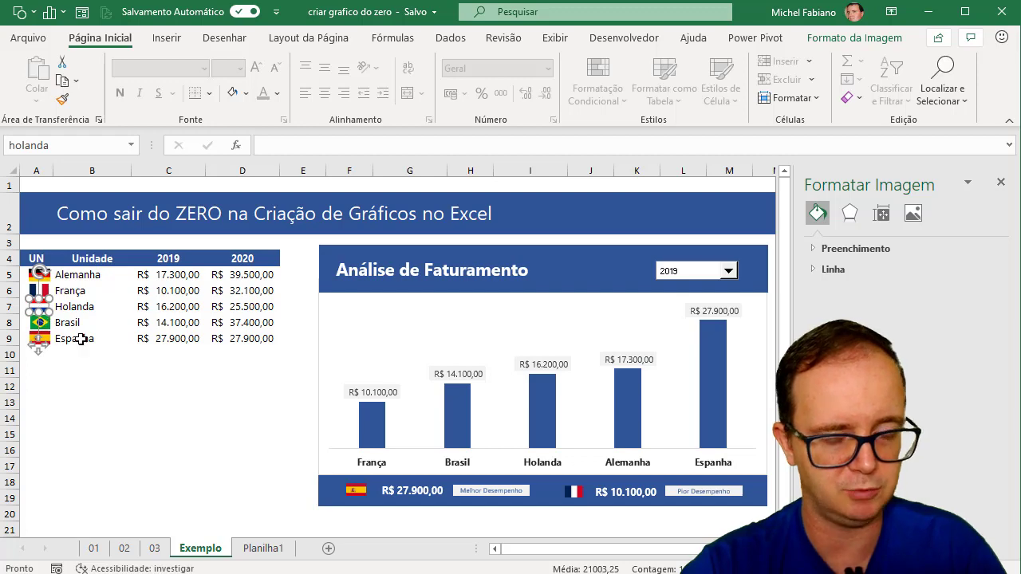
pyautogui.click(256, 549)
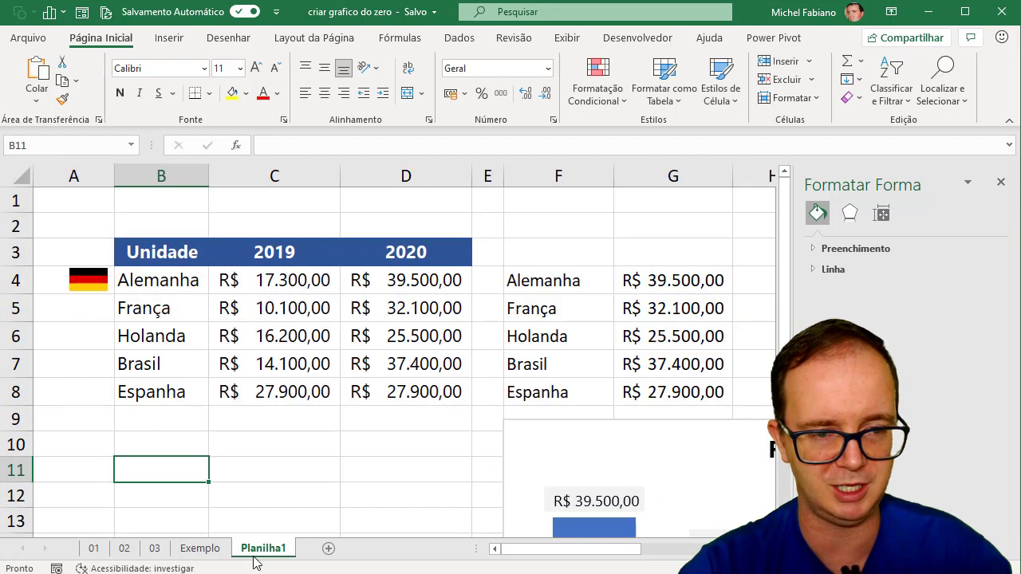
pyautogui.click(257, 428)
pyautogui.hotkey('ctrl', 'v')
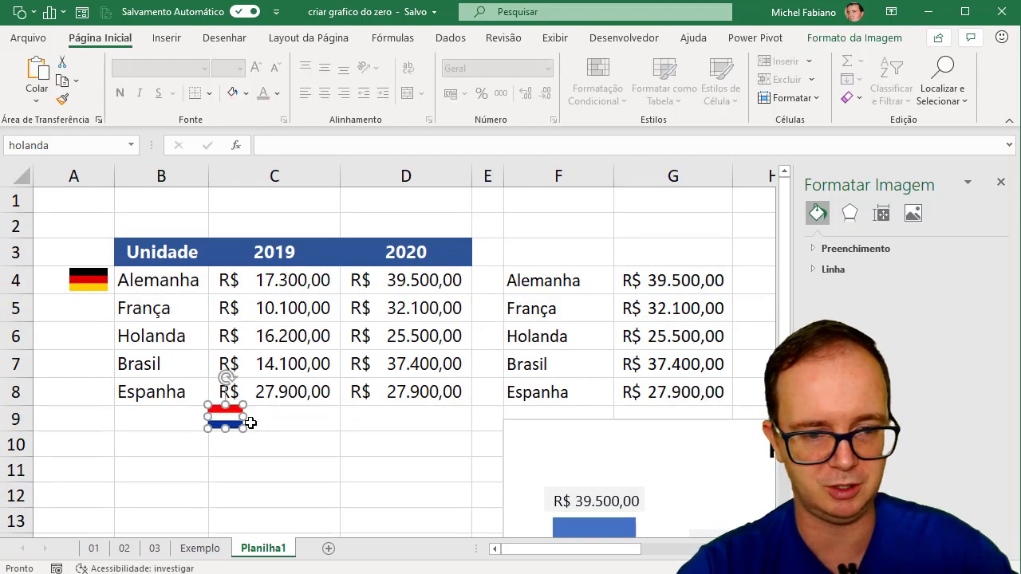
pyautogui.moveTo(219, 415); pyautogui.dragTo(87, 333)
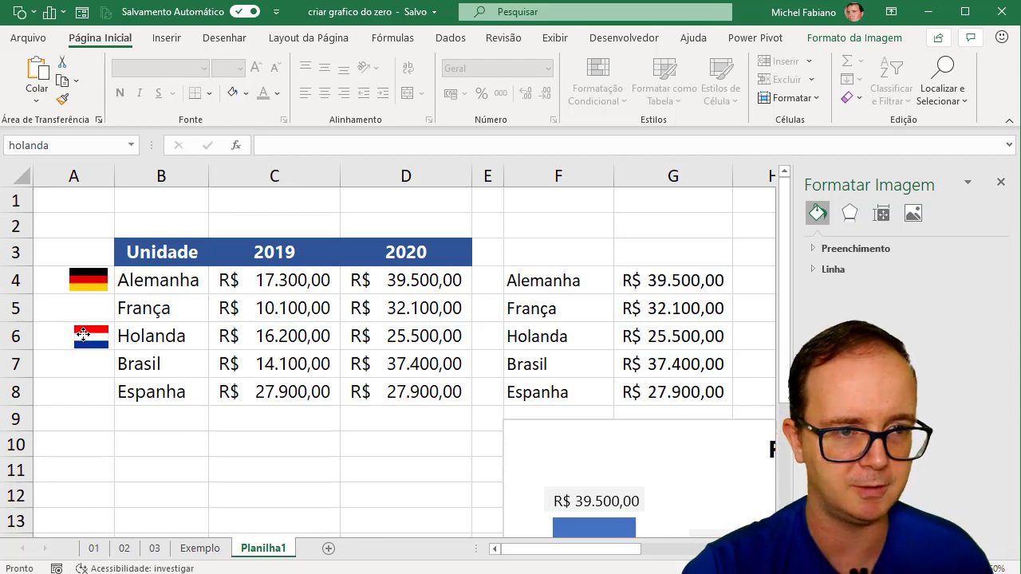
pyautogui.click(83, 334)
# Copy the Brasil flag from Exemplo and place it in A7 beside Brasil.
pyautogui.click(211, 550)
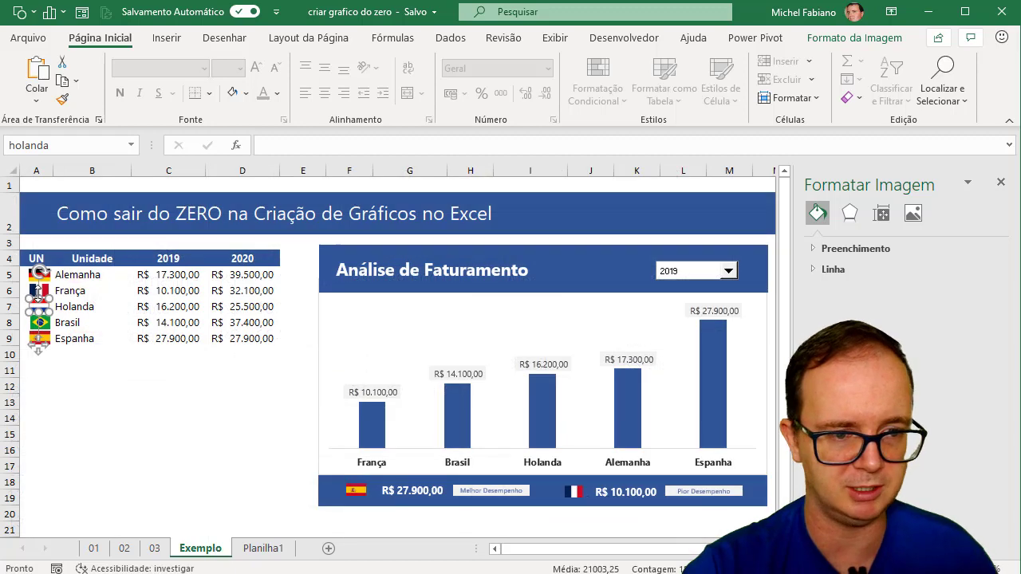
pyautogui.click(42, 325)
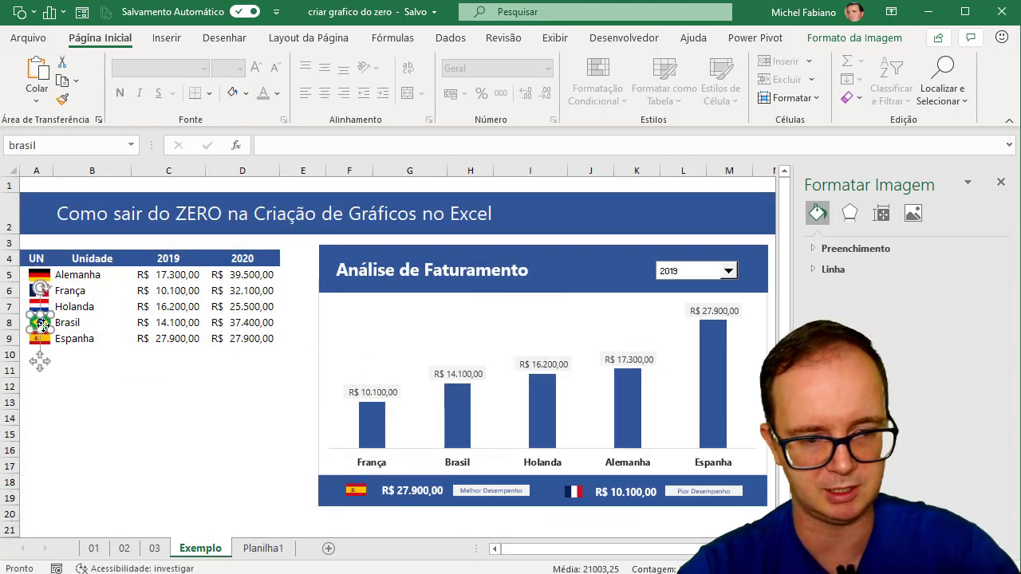
pyautogui.click(271, 549)
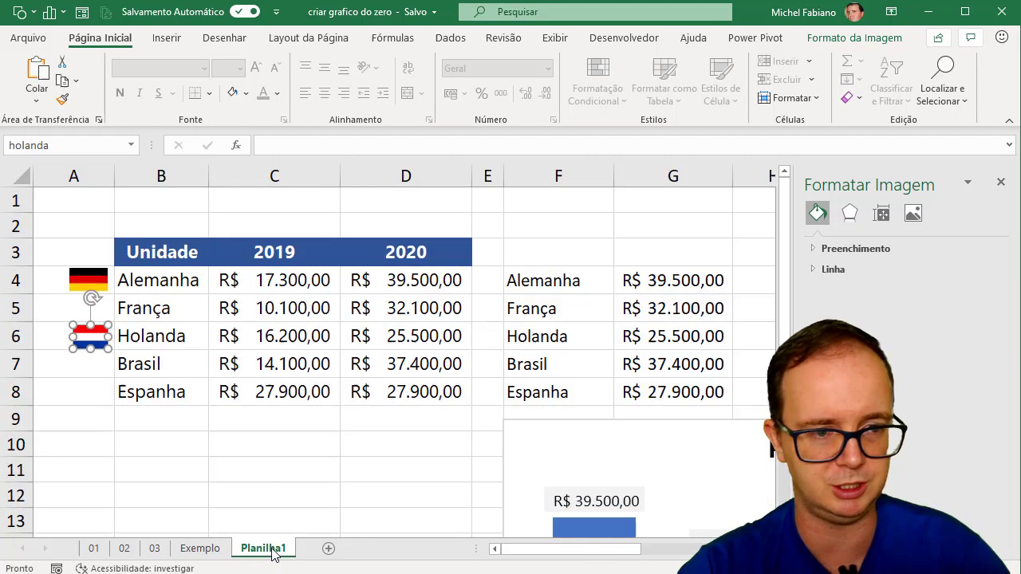
pyautogui.click(126, 397)
pyautogui.click(175, 442)
pyautogui.hotkey('ctrl', 'v')
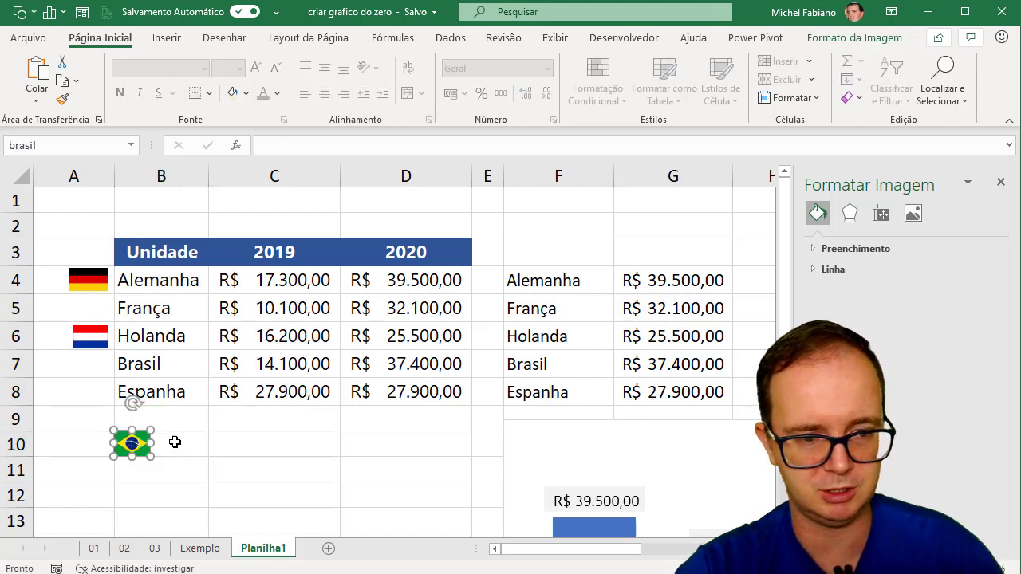
pyautogui.moveTo(138, 443); pyautogui.dragTo(94, 364)
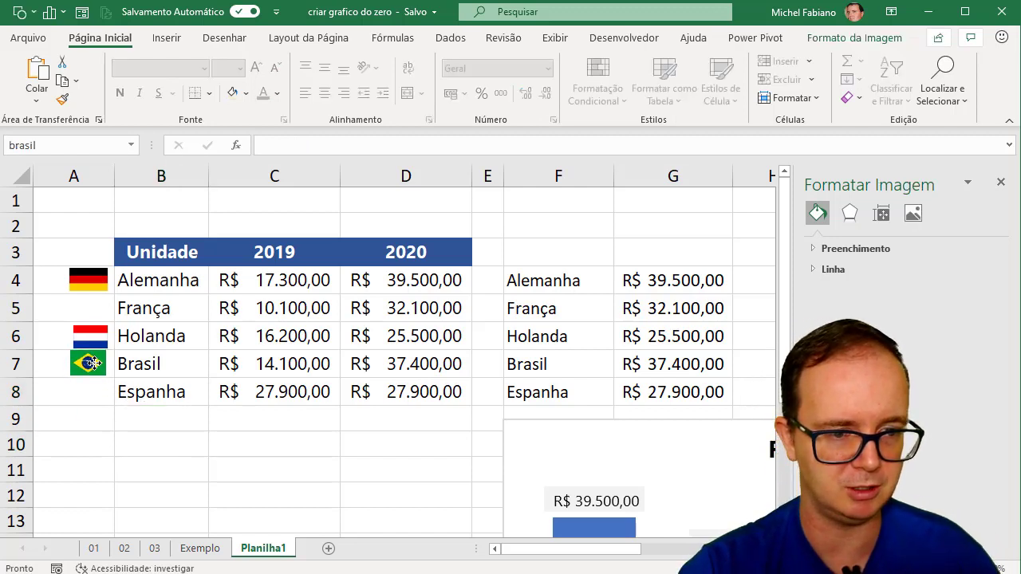
# Copy the Espanha flag from Exemplo and place it in A8 beside Espanha.
pyautogui.click(200, 549)
pyautogui.click(107, 399)
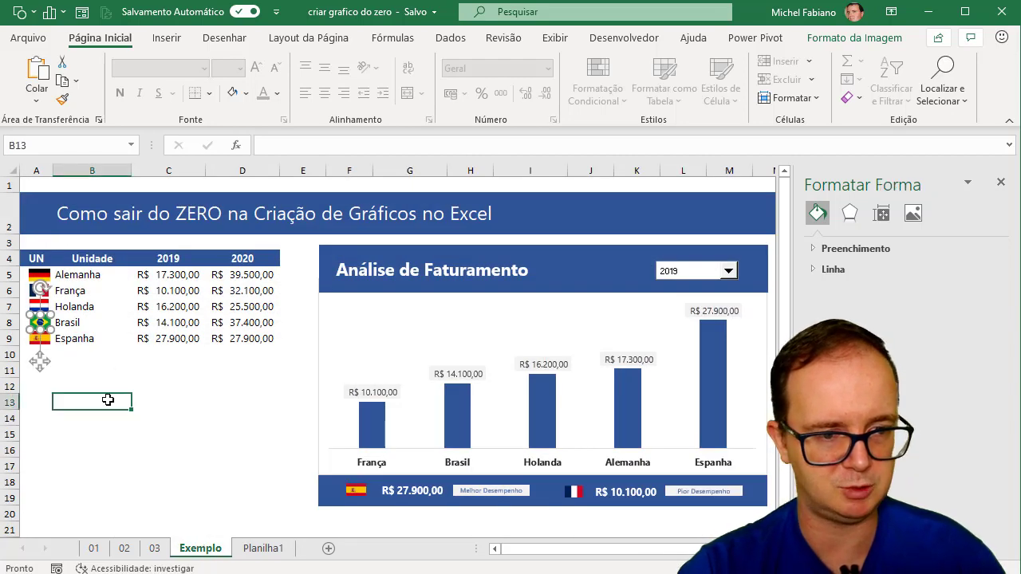
pyautogui.click(39, 339)
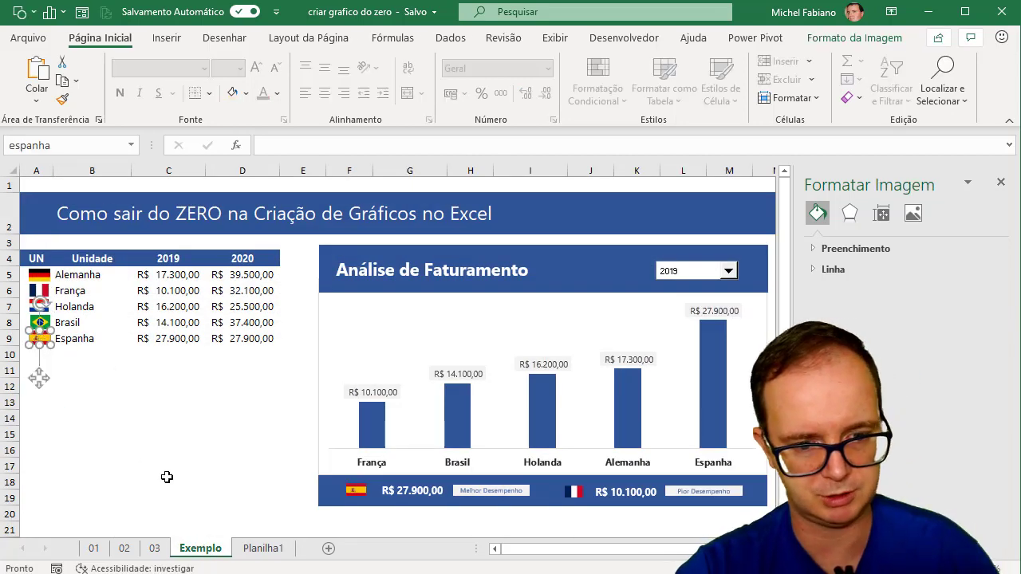
pyautogui.click(260, 550)
pyautogui.click(237, 447)
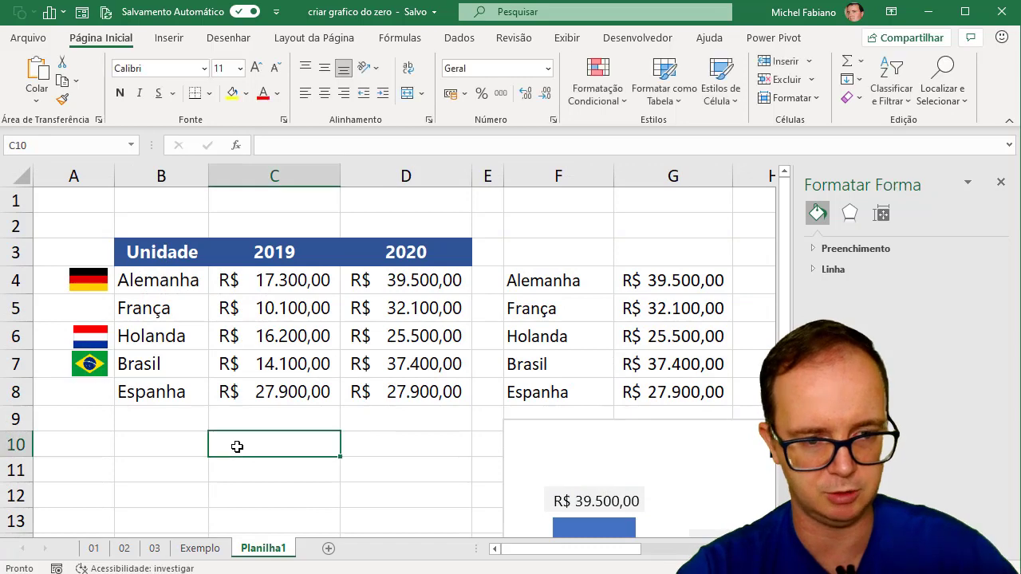
pyautogui.hotkey('ctrl', 'v')
pyautogui.moveTo(236, 447); pyautogui.dragTo(90, 392)
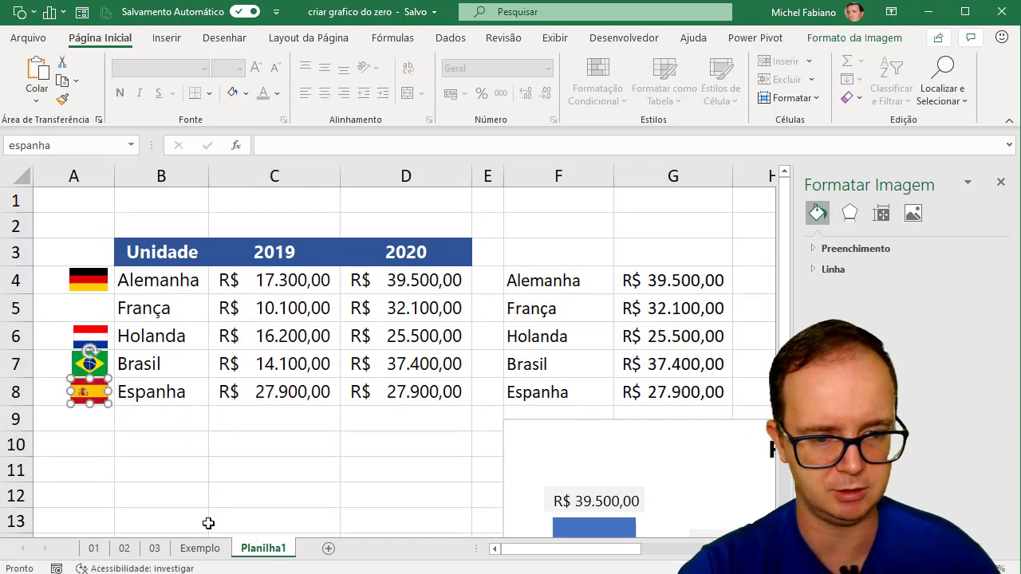
# Copy the França flag into A5 beside França and check each flag's placement.
pyautogui.click(199, 548)
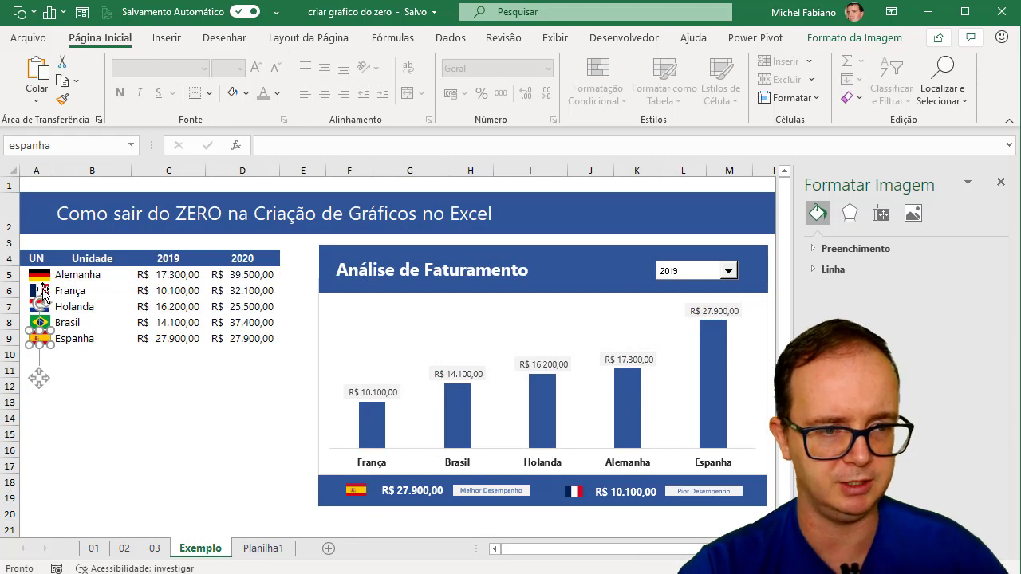
pyautogui.click(43, 291)
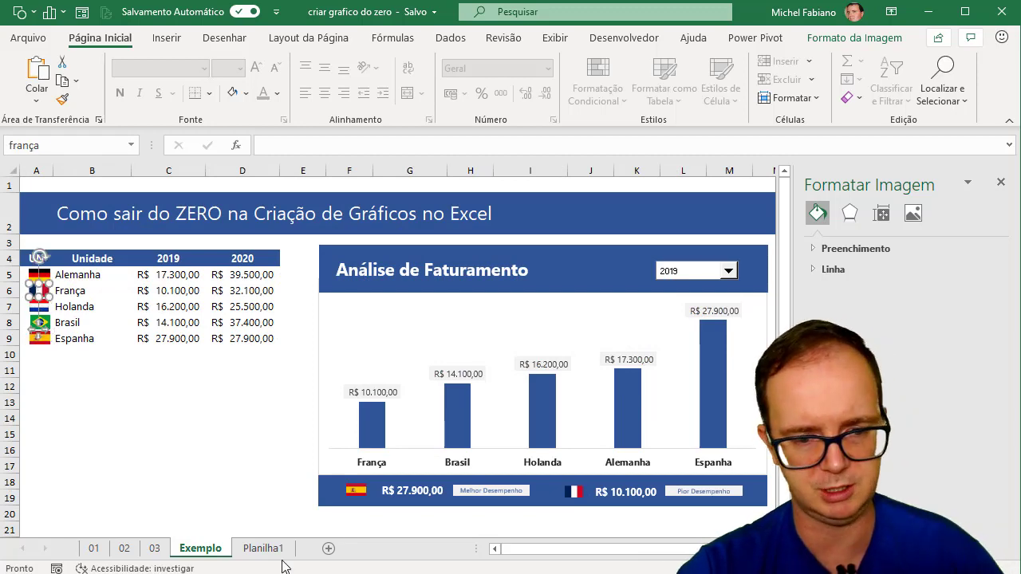
pyautogui.click(265, 548)
pyautogui.click(261, 457)
pyautogui.hotkey('ctrl', 'v')
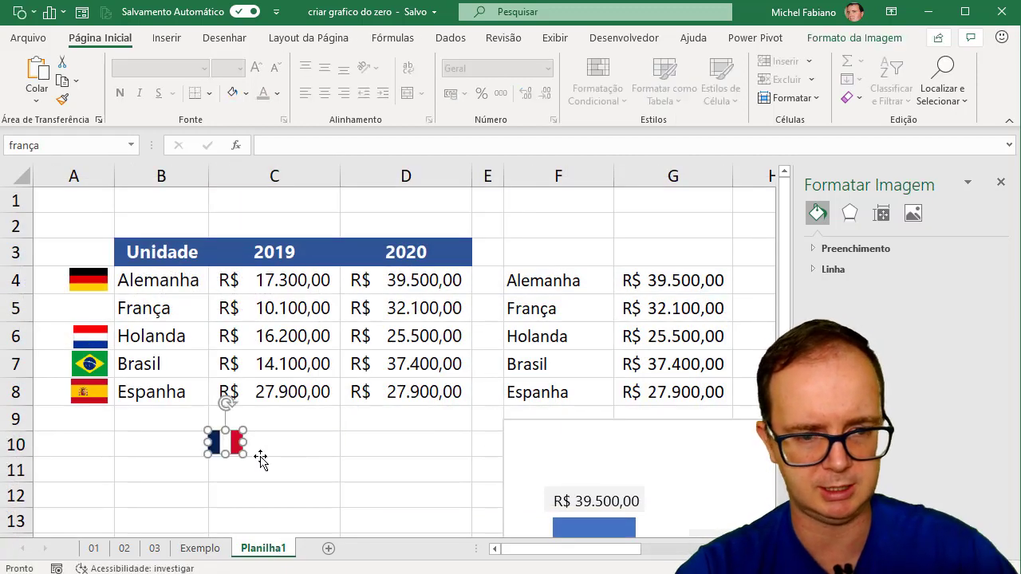
pyautogui.moveTo(227, 441); pyautogui.dragTo(90, 303)
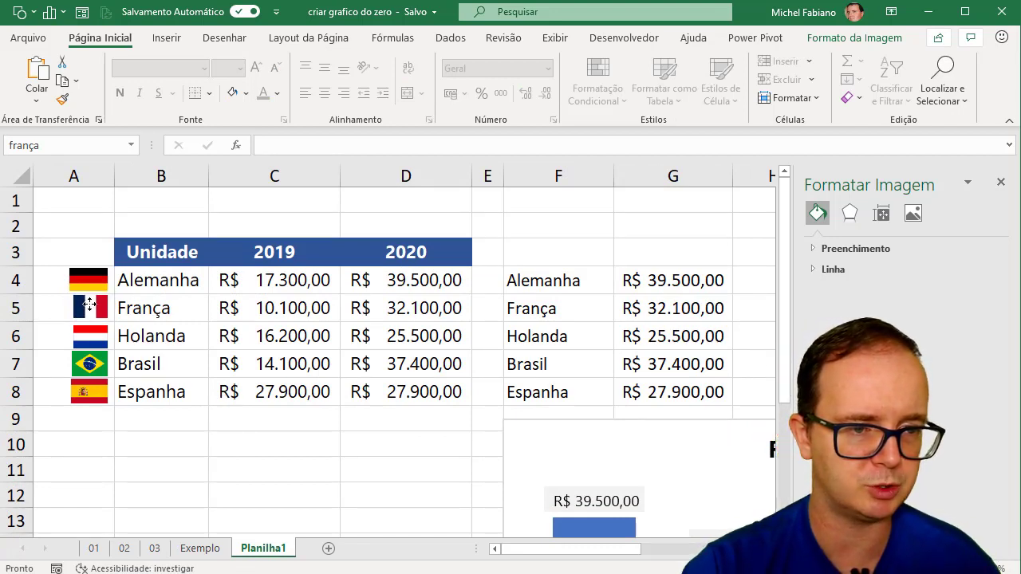
pyautogui.moveTo(88, 305); pyautogui.dragTo(87, 305)
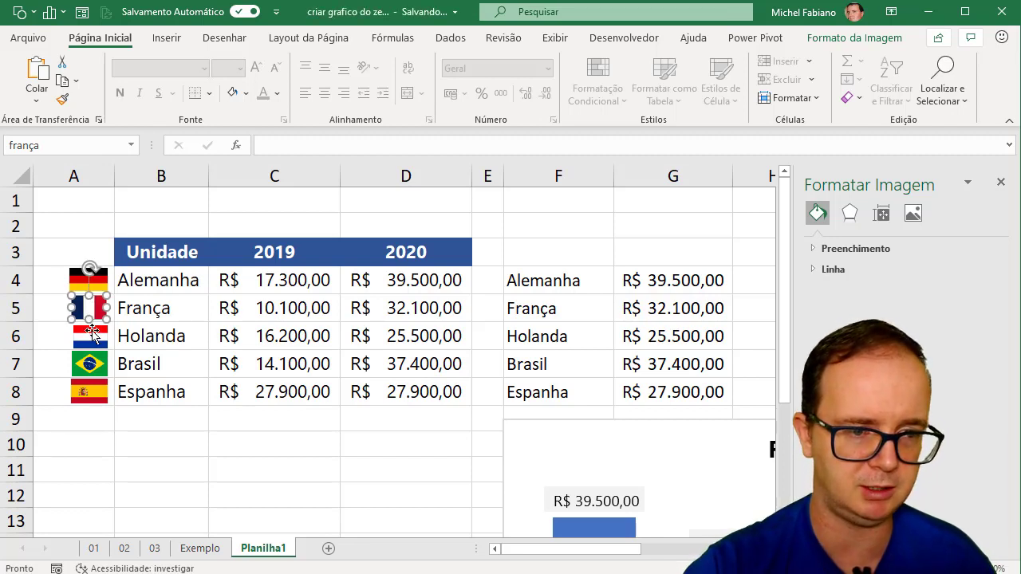
pyautogui.click(92, 334)
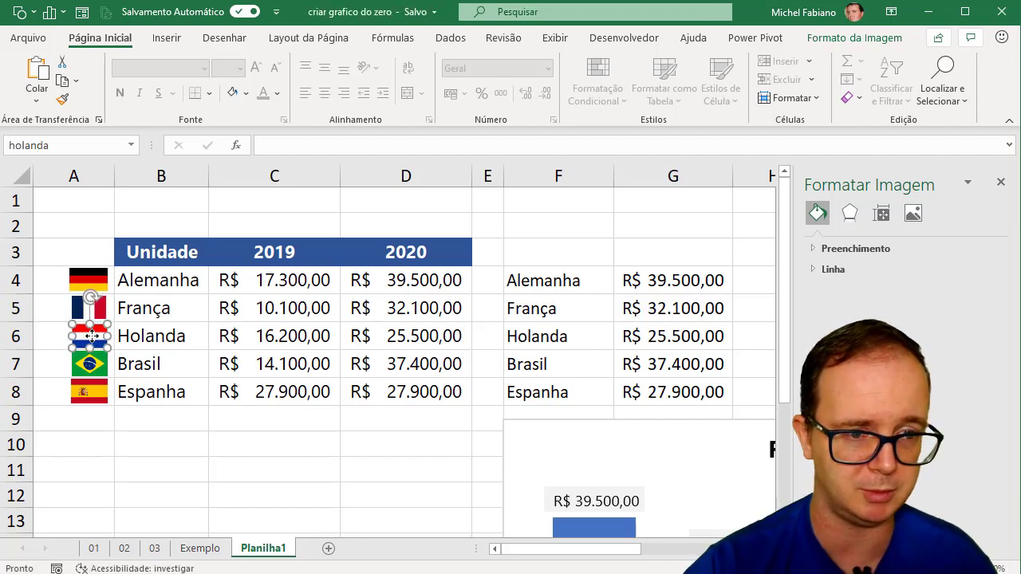
pyautogui.click(92, 359)
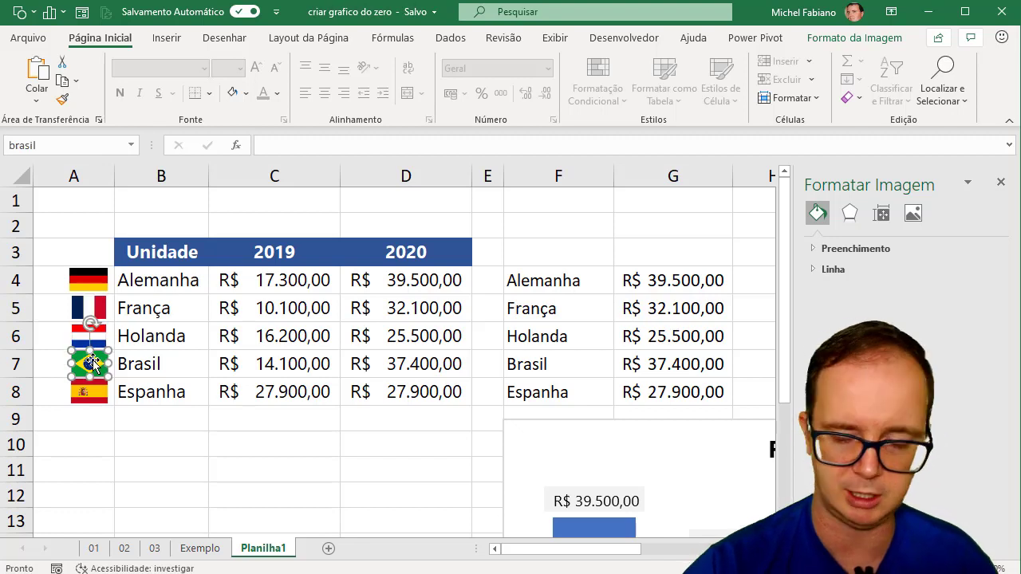
pyautogui.click(165, 465)
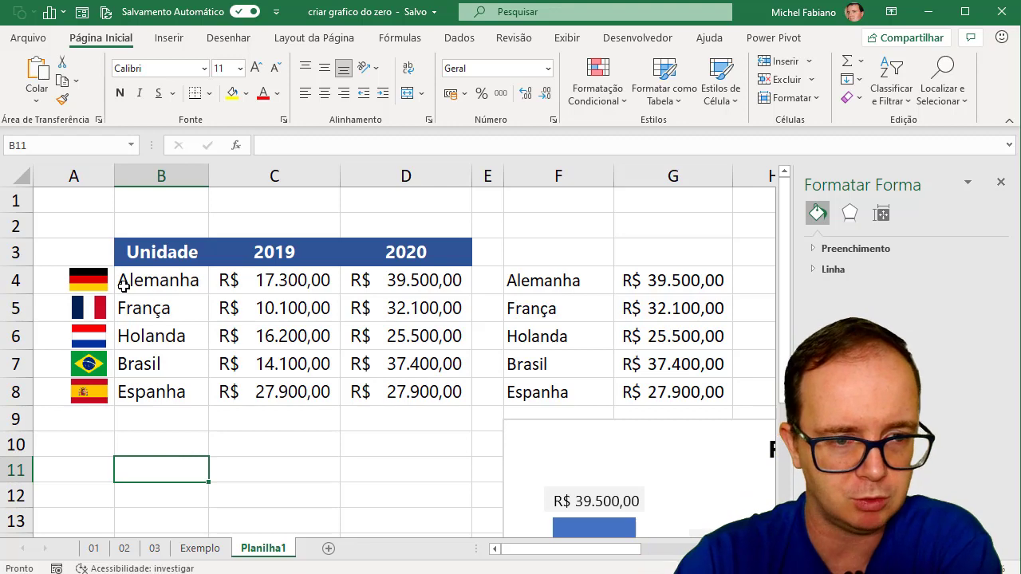
# Delete all seven defined names, including bandeira_maximo and bandeira_minimo, in the Name Manager.
pyautogui.click(89, 305)
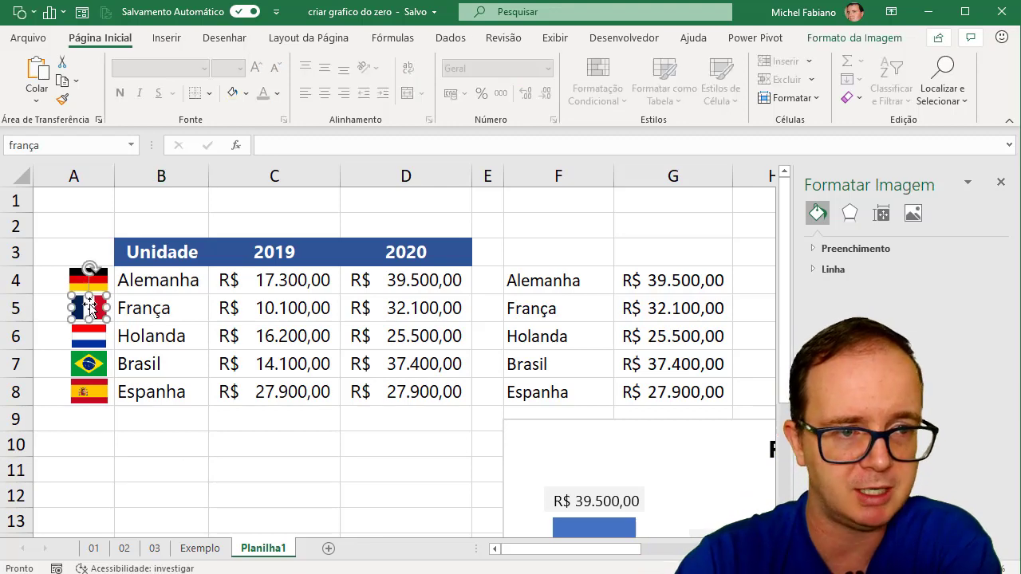
pyautogui.click(386, 38)
pyautogui.click(434, 80)
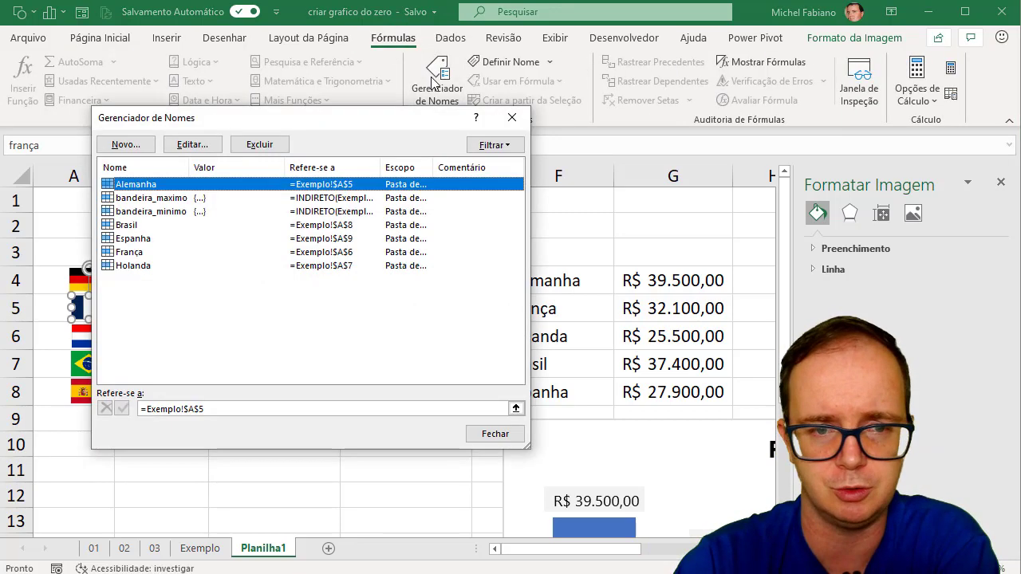
pyautogui.keyDown('shift'); pyautogui.click(165, 200); pyautogui.keyUp('shift')
pyautogui.keyDown('shift'); pyautogui.click(165, 212); pyautogui.keyUp('shift')
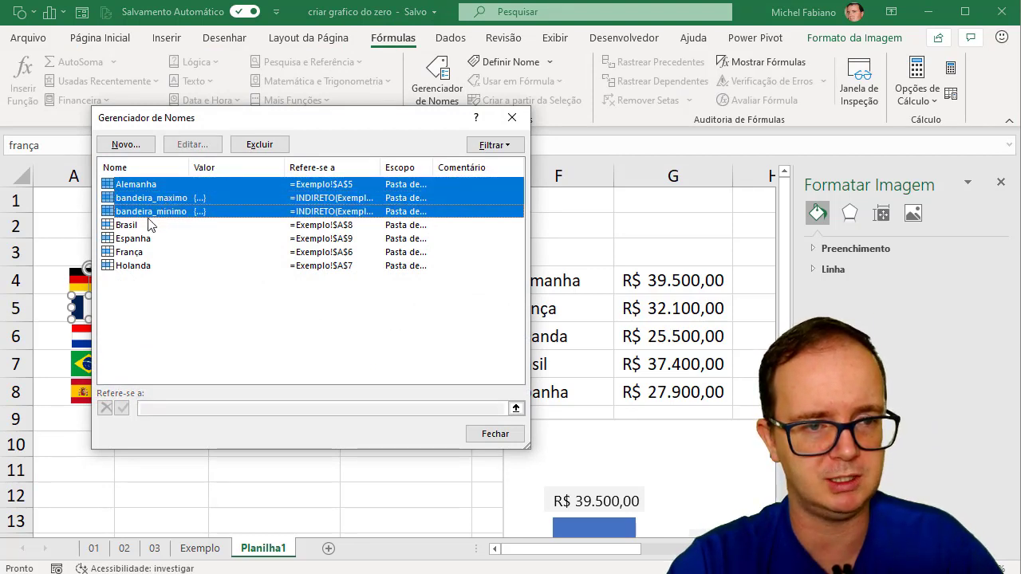
pyautogui.keyDown('shift'); pyautogui.click(149, 225); pyautogui.keyUp('shift')
pyautogui.keyDown('shift'); pyautogui.click(141, 241); pyautogui.keyUp('shift')
pyautogui.keyDown('shift'); pyautogui.click(138, 252); pyautogui.keyUp('shift')
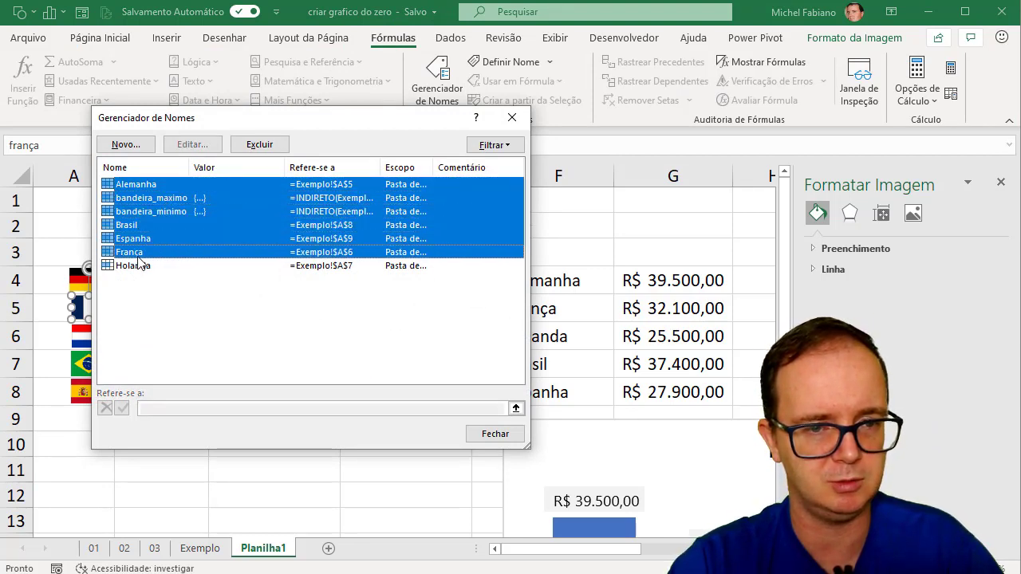
pyautogui.keyDown('shift'); pyautogui.click(134, 266); pyautogui.keyUp('shift')
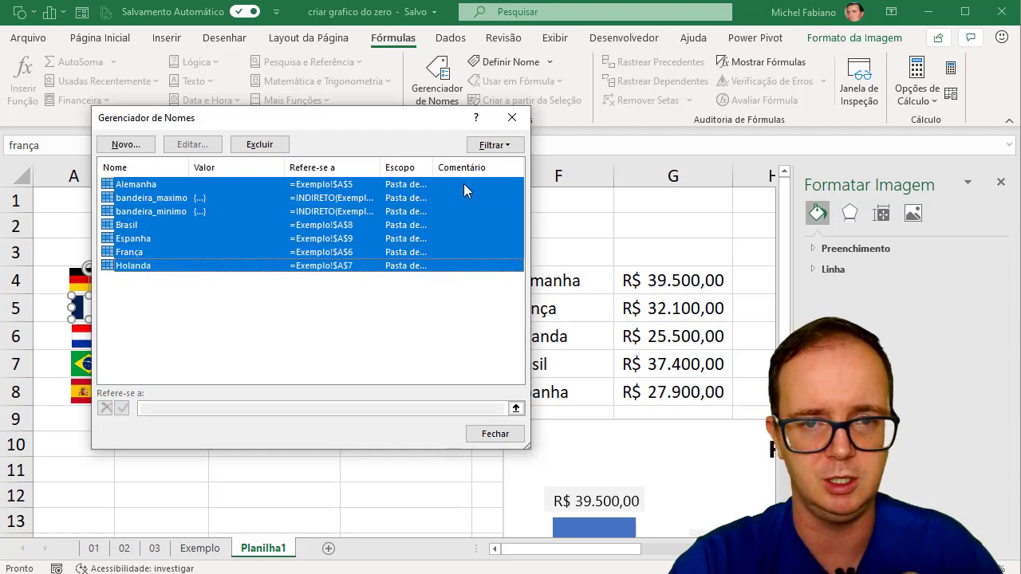
pyautogui.click(259, 145)
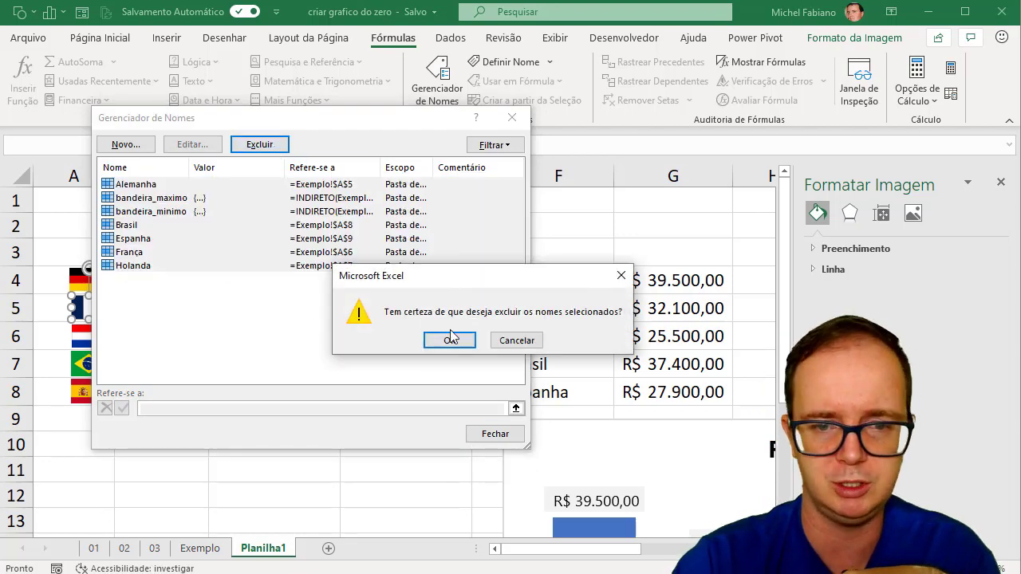
pyautogui.click(449, 340)
pyautogui.click(495, 434)
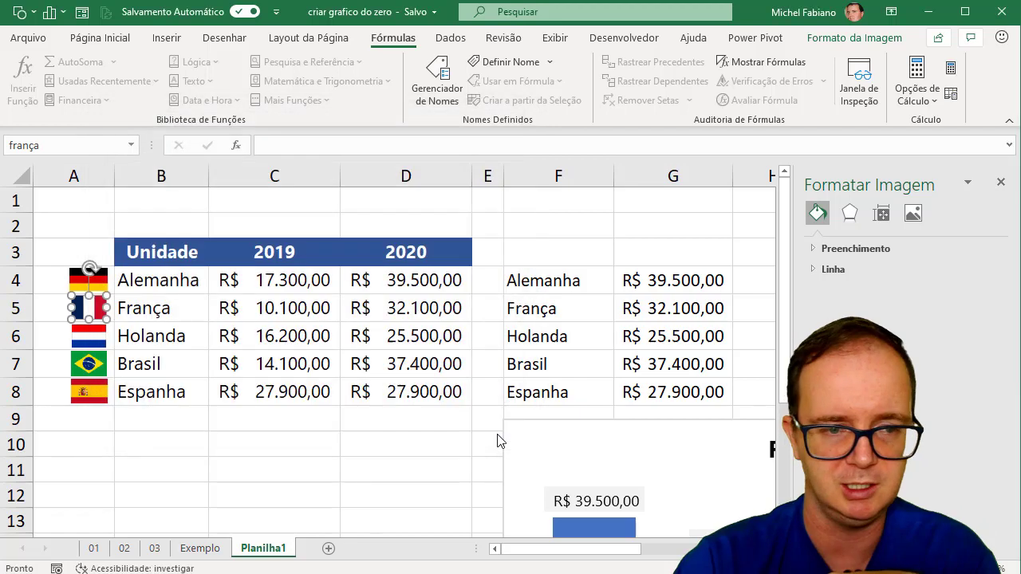
pyautogui.click(201, 549)
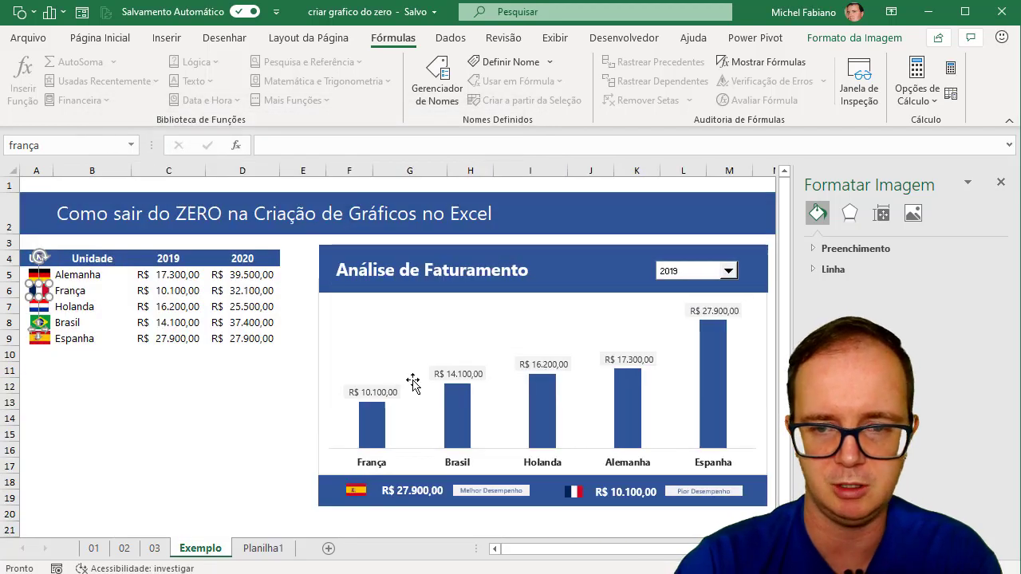
pyautogui.rightClick(731, 271)
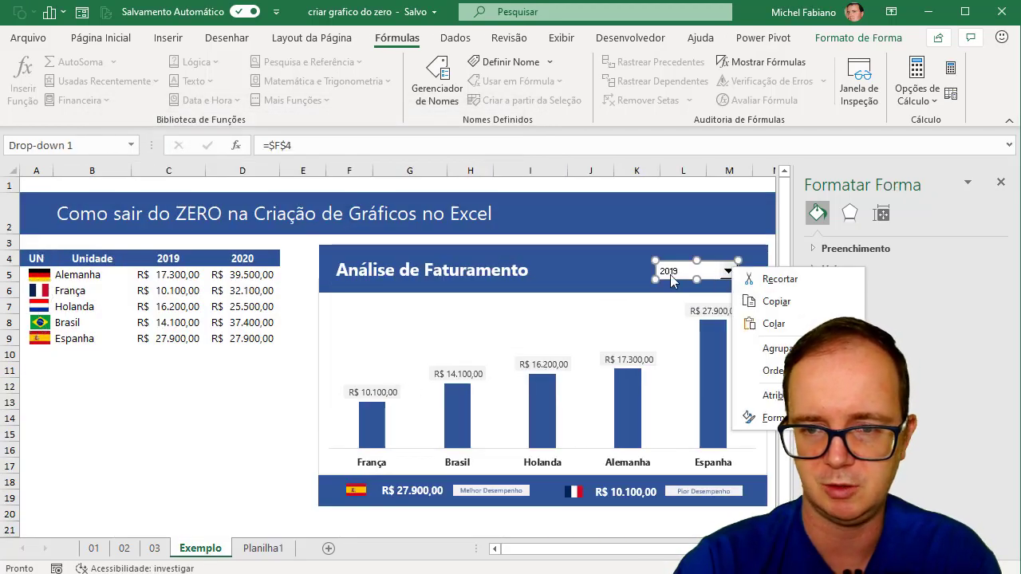
pyautogui.click(213, 414)
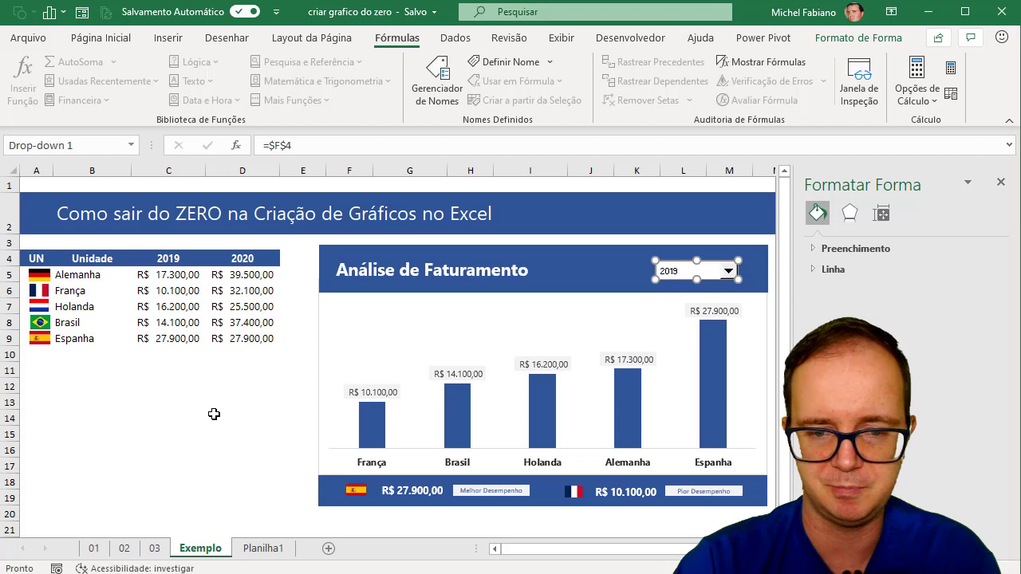
pyautogui.click(768, 303)
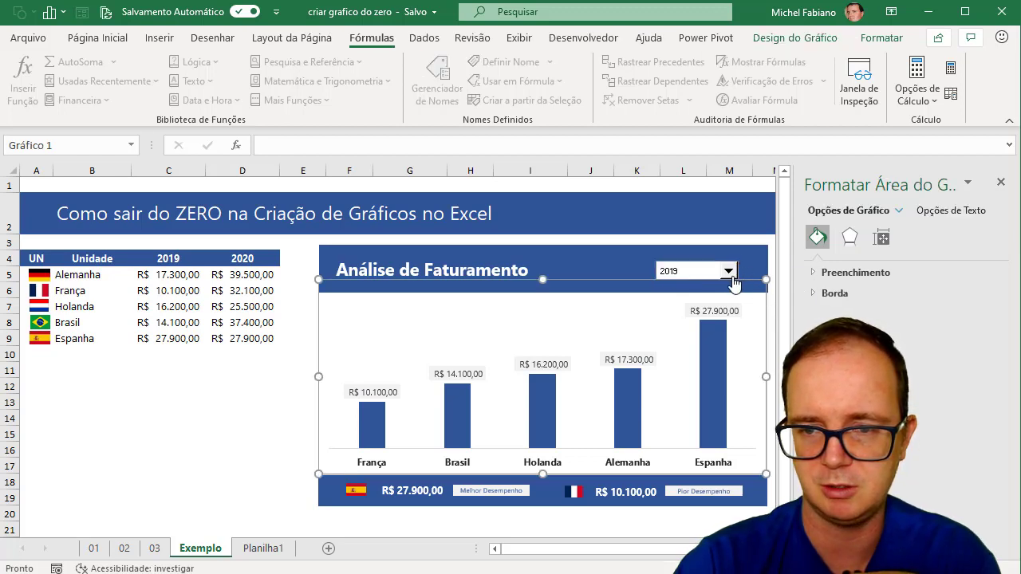
pyautogui.click(729, 273)
pyautogui.click(701, 295)
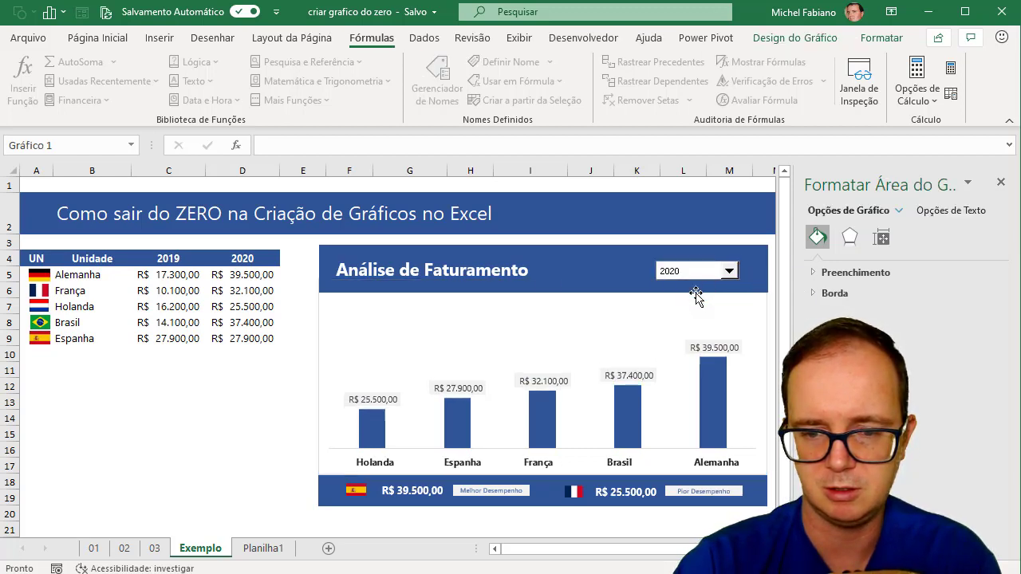
pyautogui.click(260, 550)
pyautogui.click(271, 461)
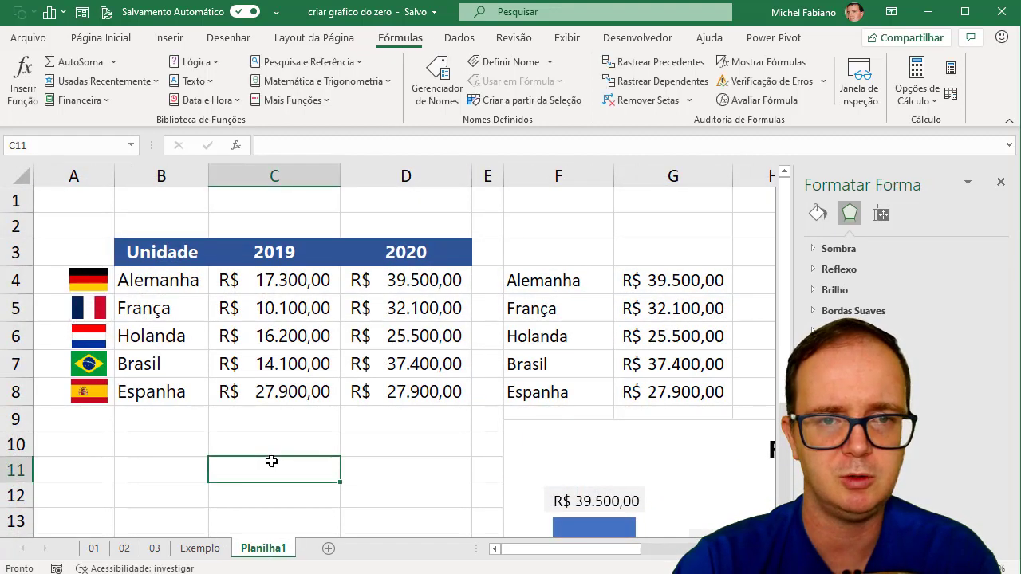
pyautogui.click(435, 89)
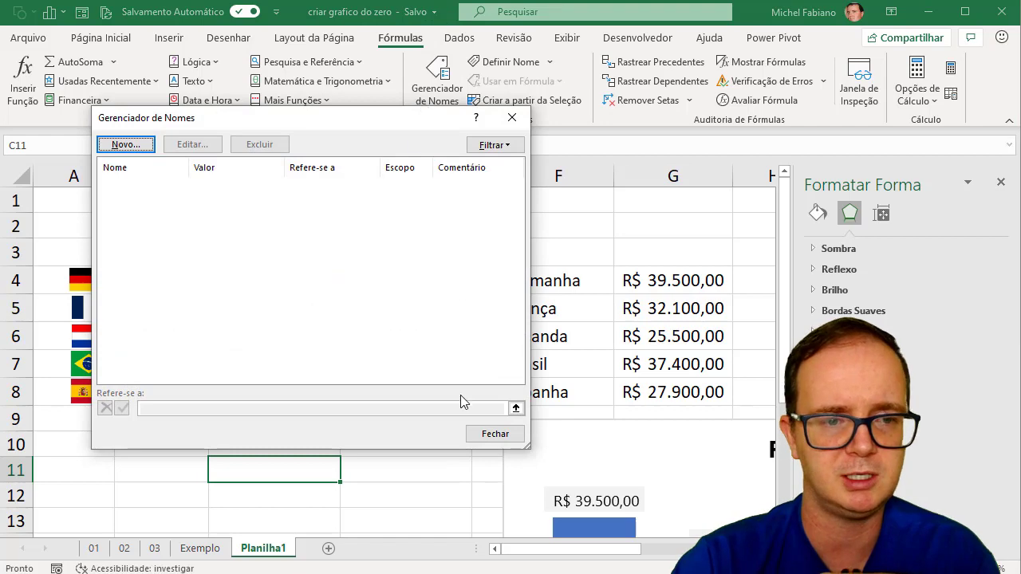
pyautogui.click(485, 431)
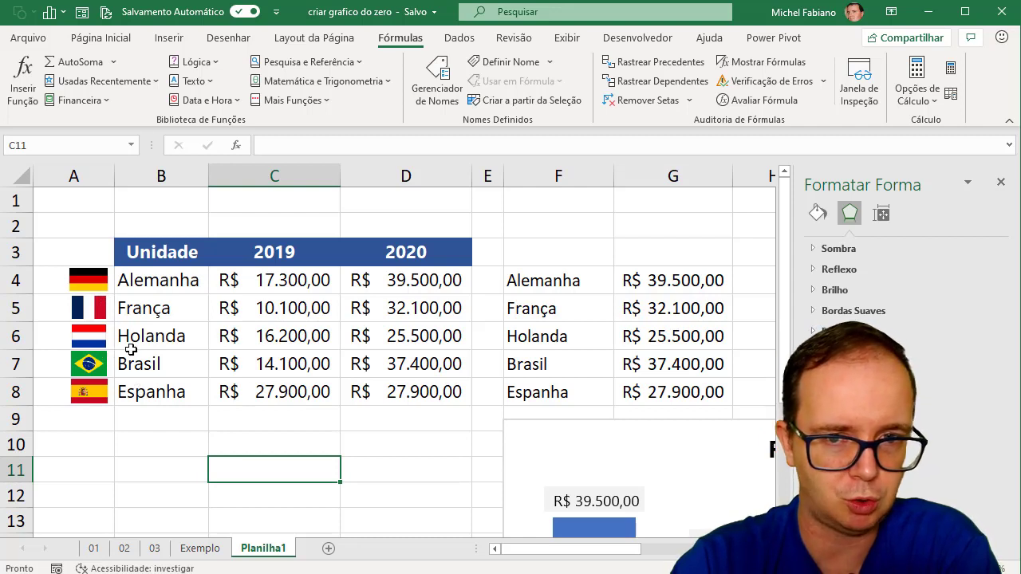
# Create names for A4:A8 from selection A4:B8 using only the right column.
pyautogui.click(153, 392)
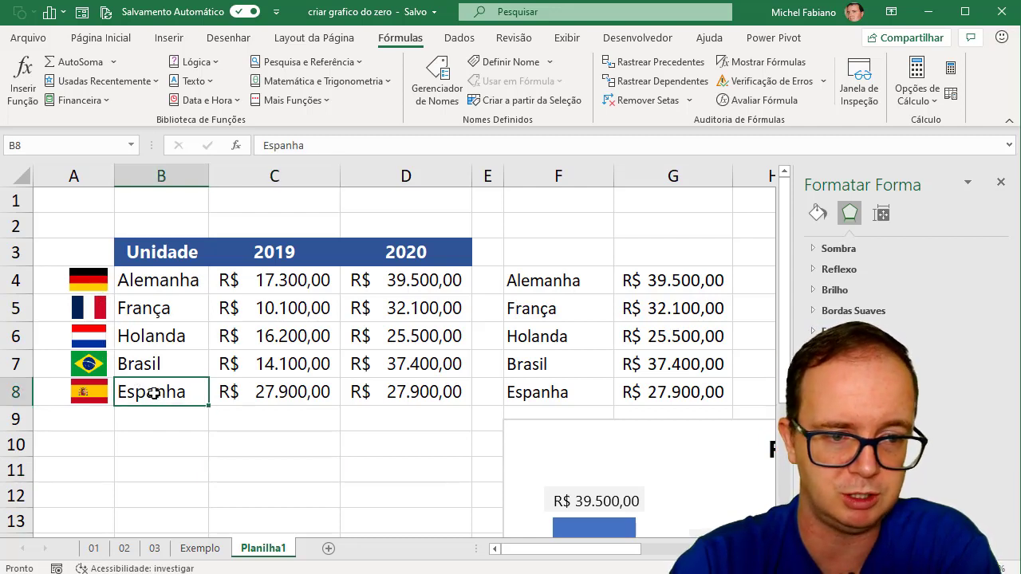
pyautogui.moveTo(153, 393); pyautogui.dragTo(103, 278)
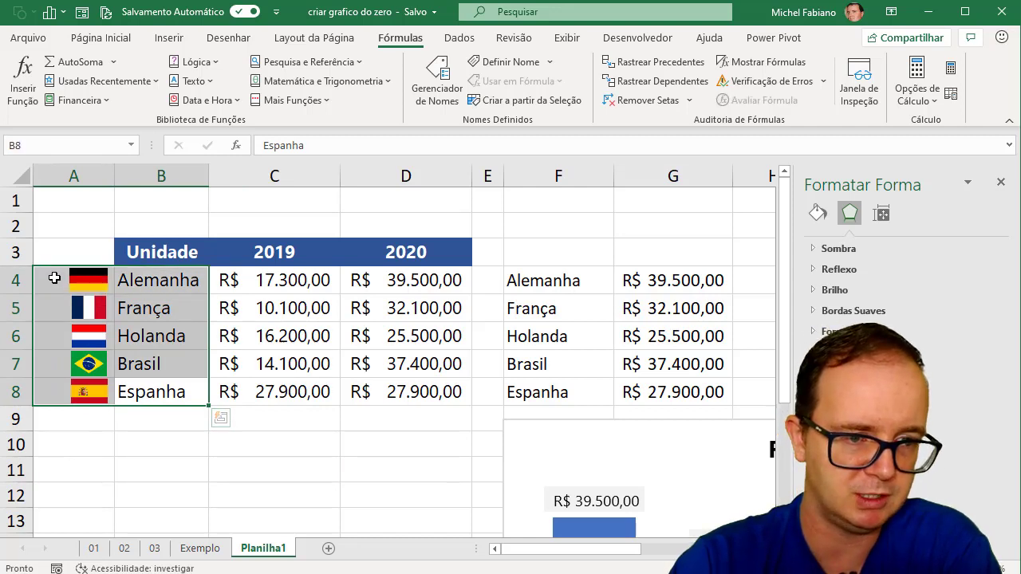
pyautogui.moveTo(50, 278)
pyautogui.mouseDown()
pyautogui.moveTo(157, 311)
pyautogui.moveTo(141, 390)
pyautogui.mouseUp()
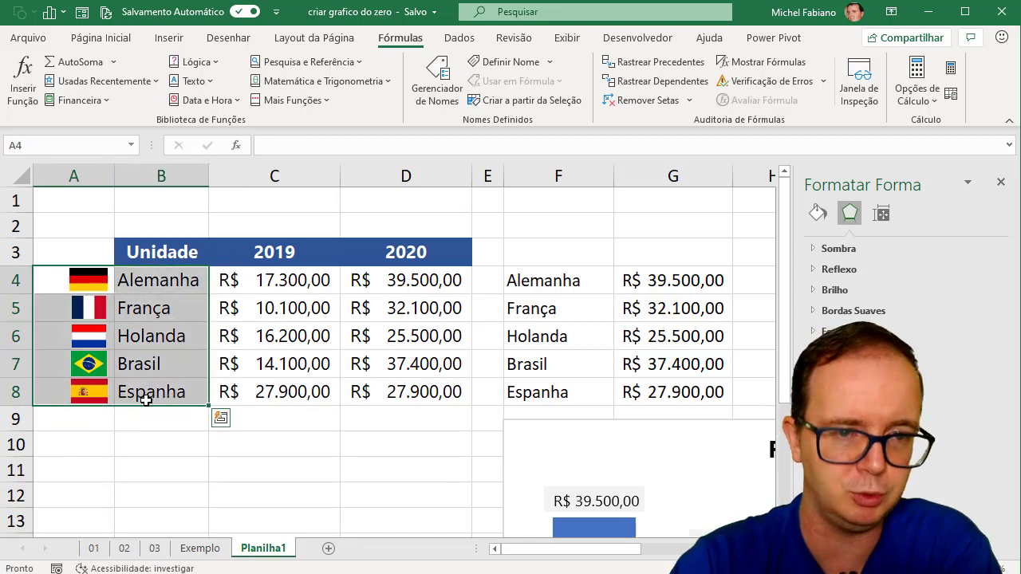
pyautogui.click(526, 101)
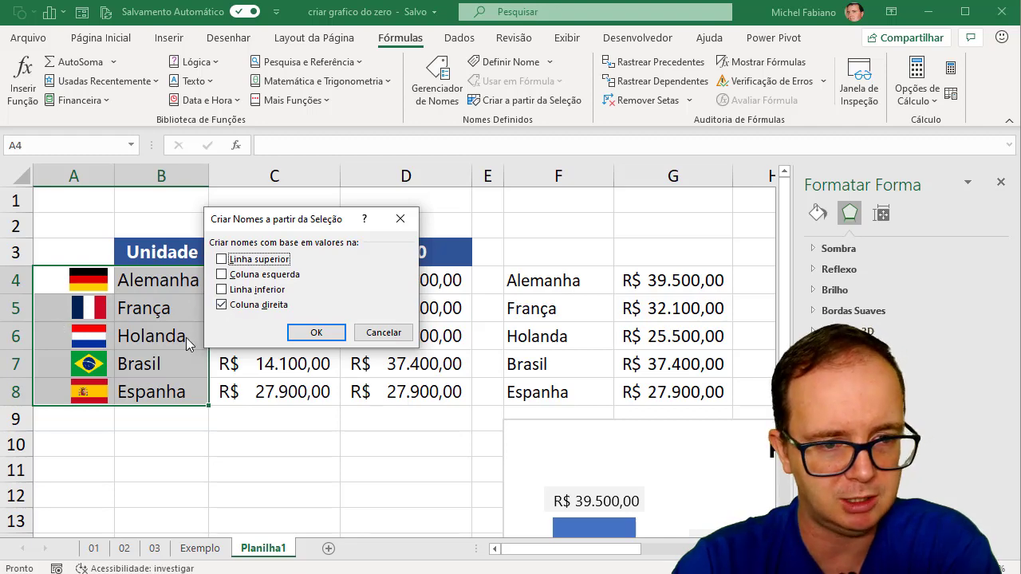
pyautogui.click(315, 333)
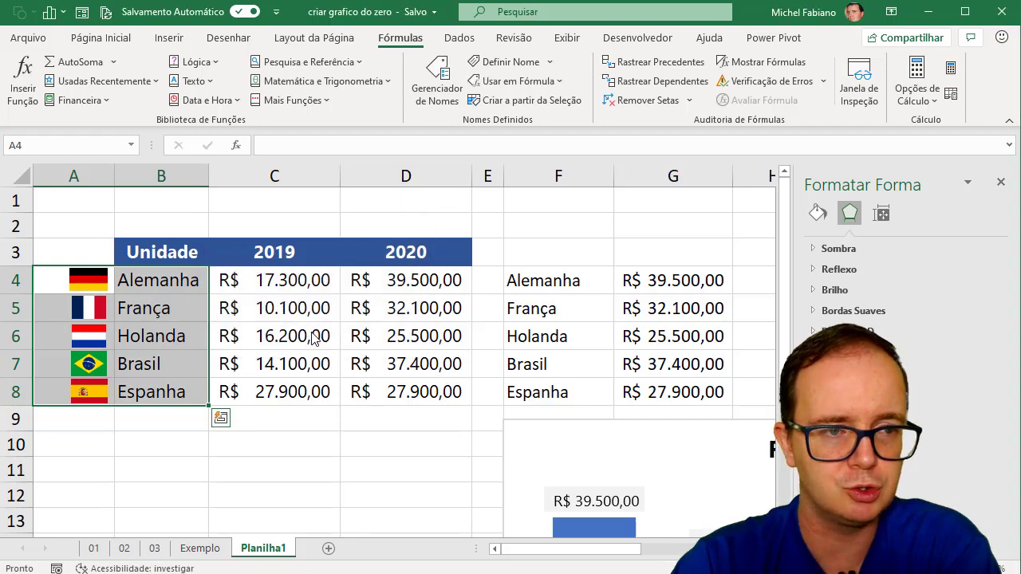
pyautogui.click(248, 462)
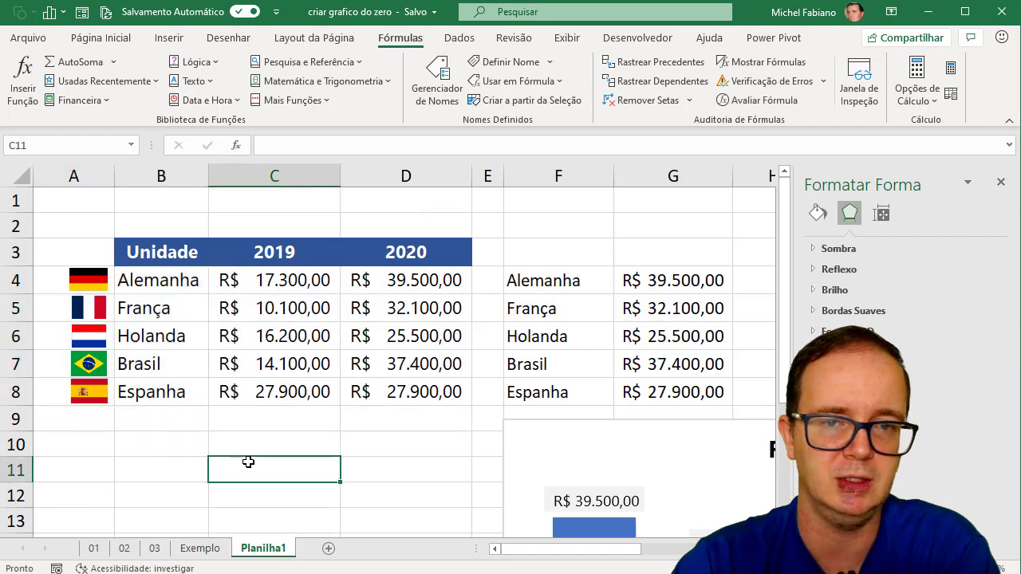
# Verify the names Alemanha, Brasil, Espanha, França and Holanda in the Name Manager.
pyautogui.click(427, 94)
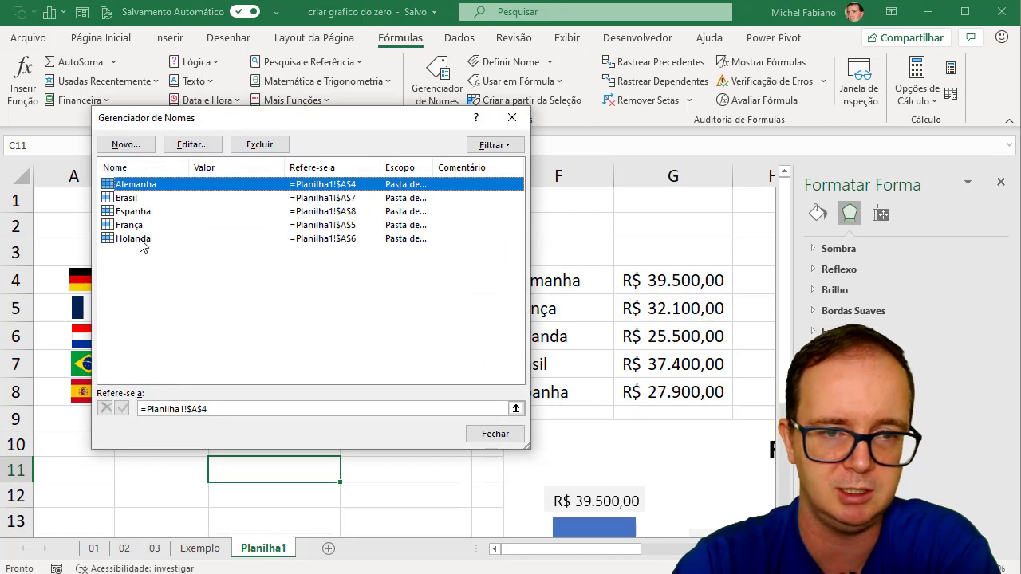
pyautogui.moveTo(379, 166); pyautogui.dragTo(385, 166)
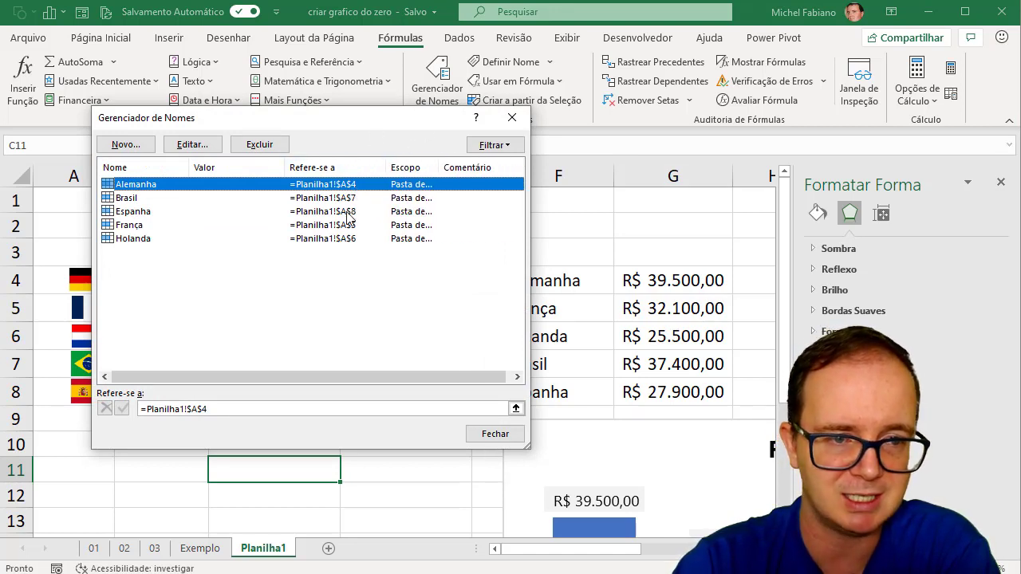
pyautogui.click(495, 434)
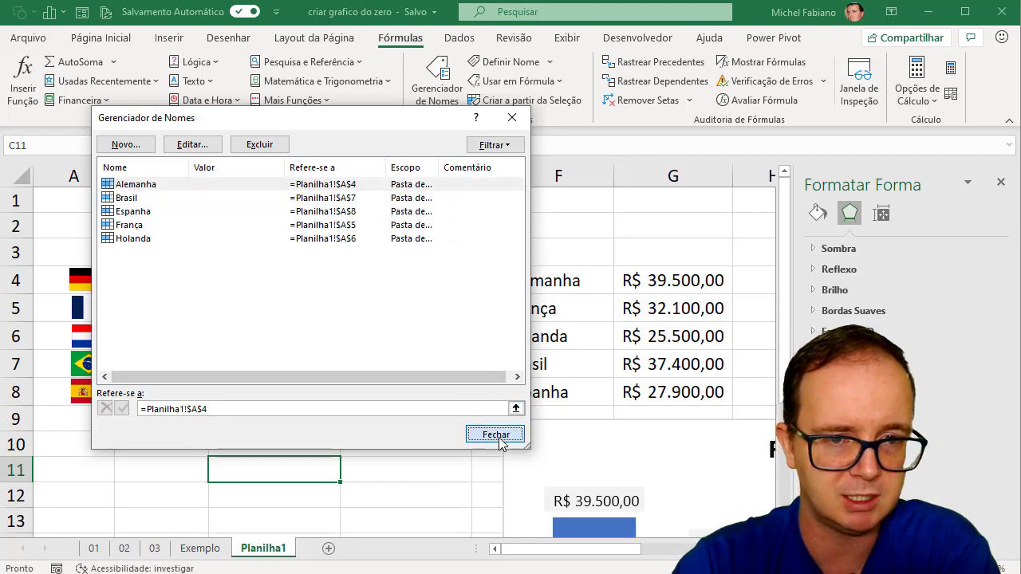
pyautogui.click(304, 444)
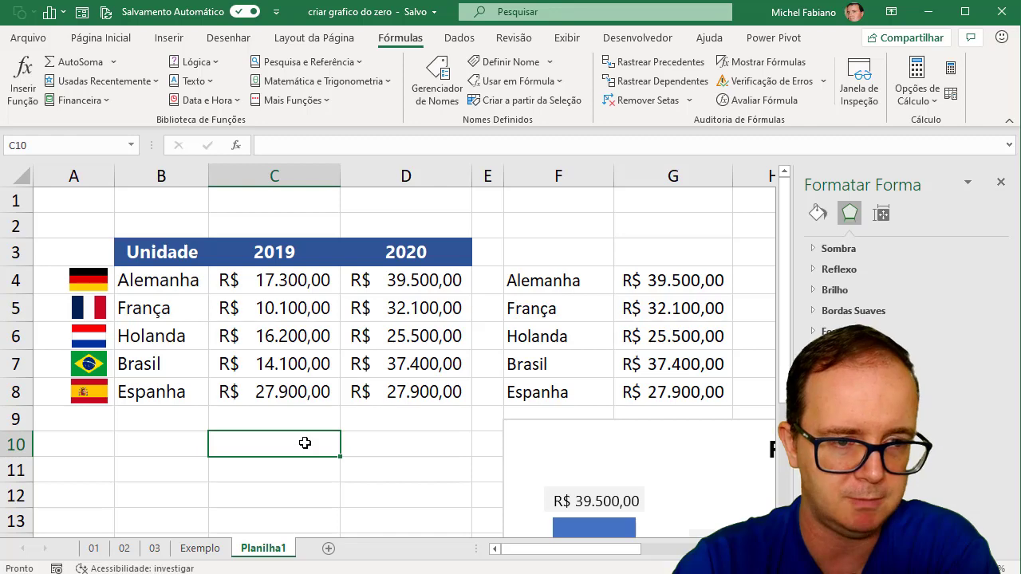
pyautogui.click(88, 281)
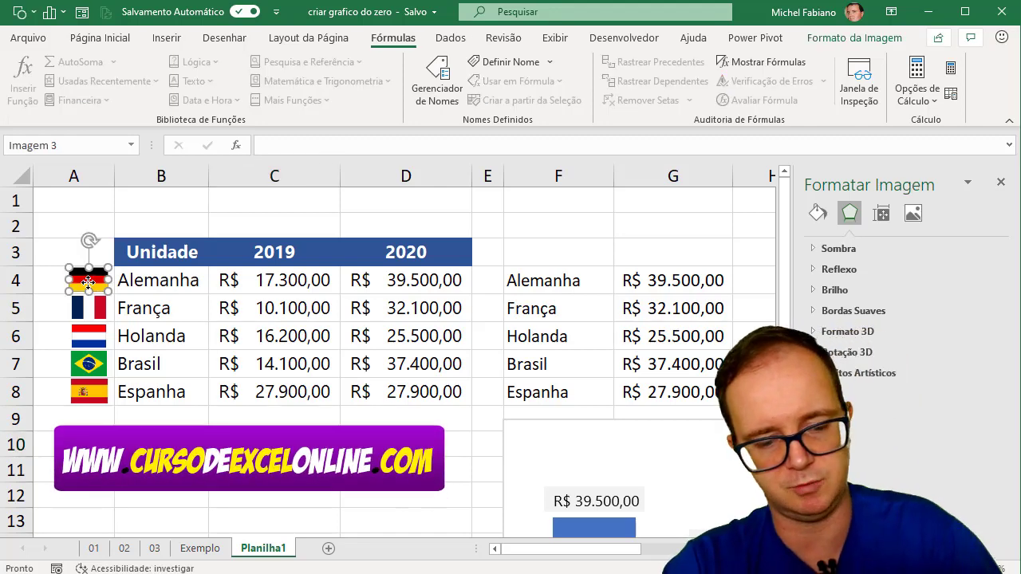
# Ctrl-drag a copy of the German flag to C10 and name the original picture ALEMANHA.
pyautogui.moveTo(87, 280); pyautogui.dragTo(296, 449)
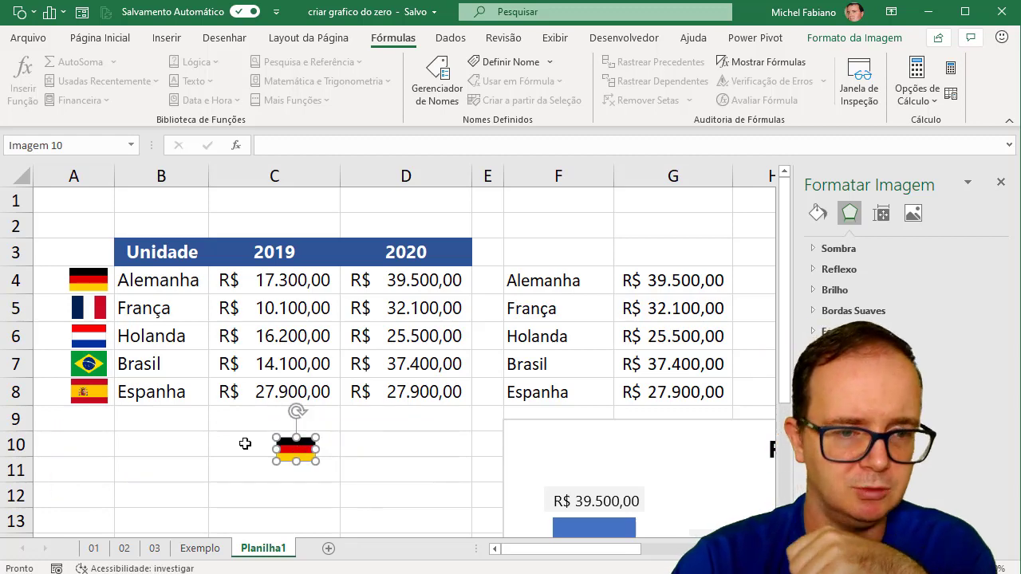
pyautogui.click(94, 281)
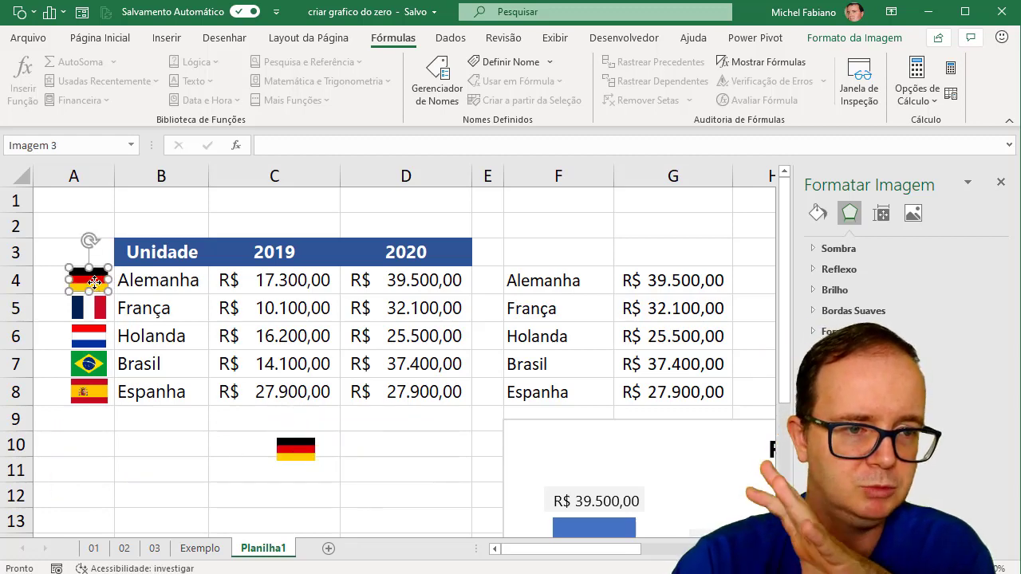
pyautogui.click(86, 146)
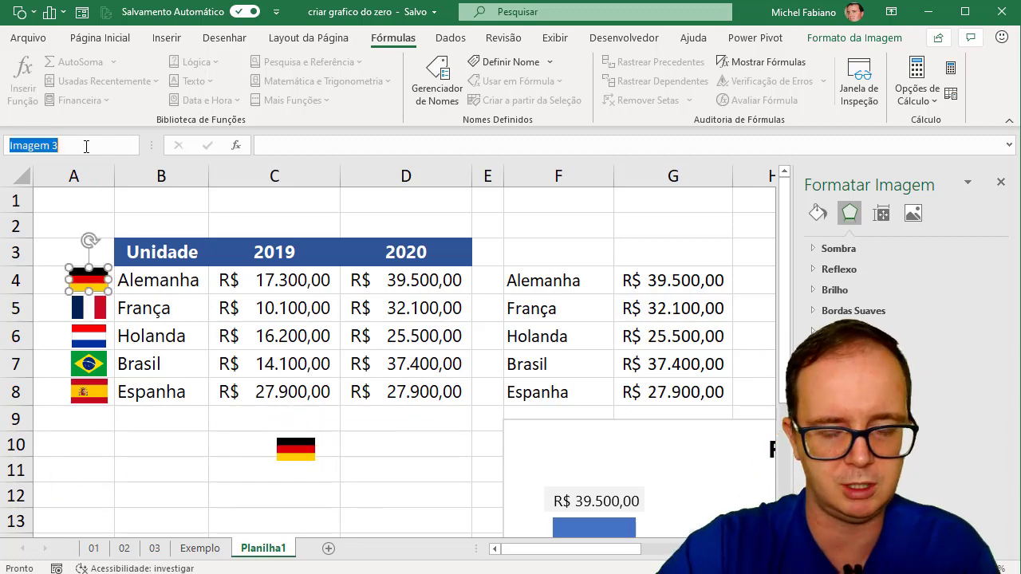
pyautogui.write('ALE')
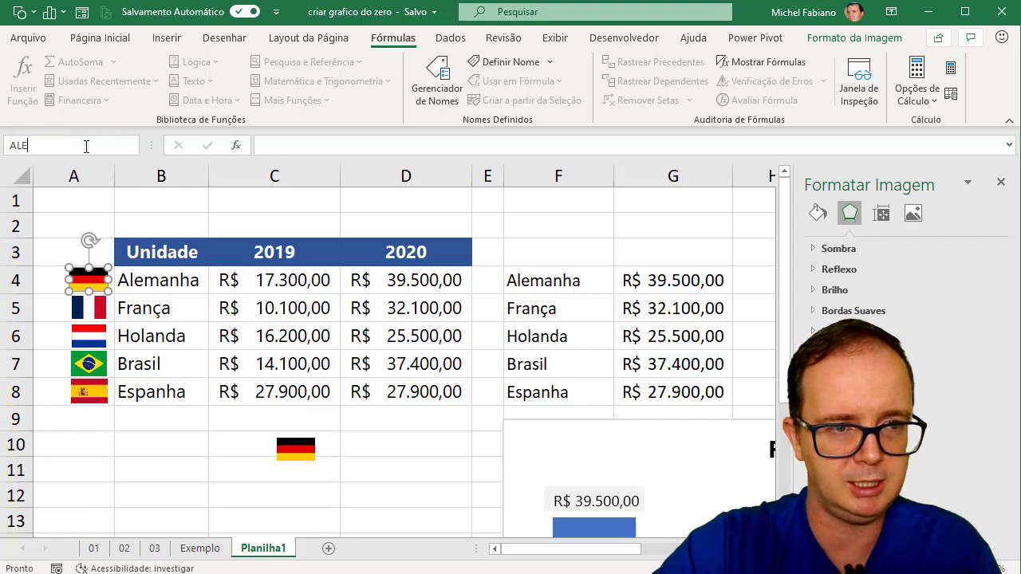
pyautogui.write('MANHA')
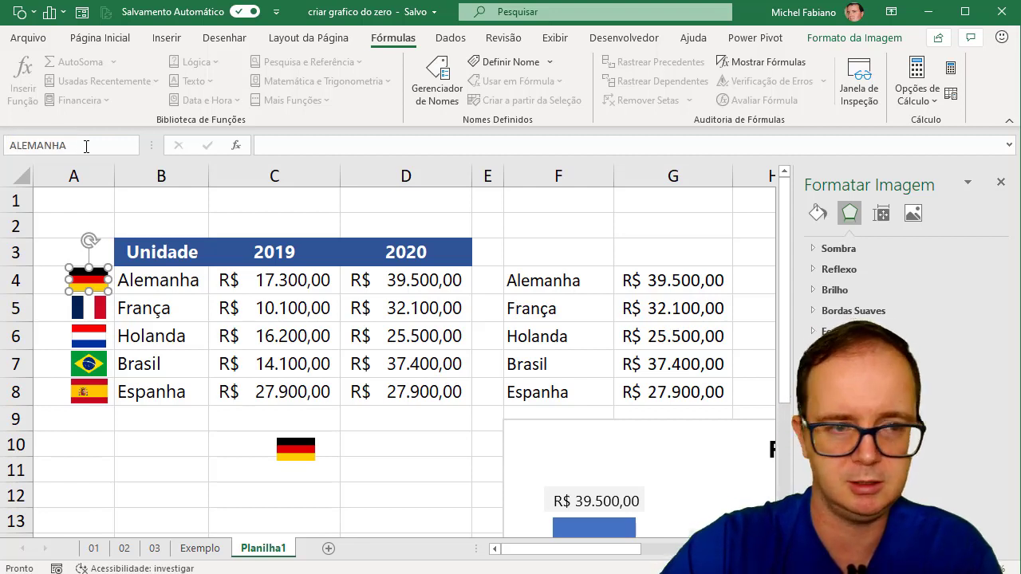
pyautogui.press('Return')
# Check the France, Netherlands, Brazil and Spain flag names, then select the copied German flag.
pyautogui.click(88, 307)
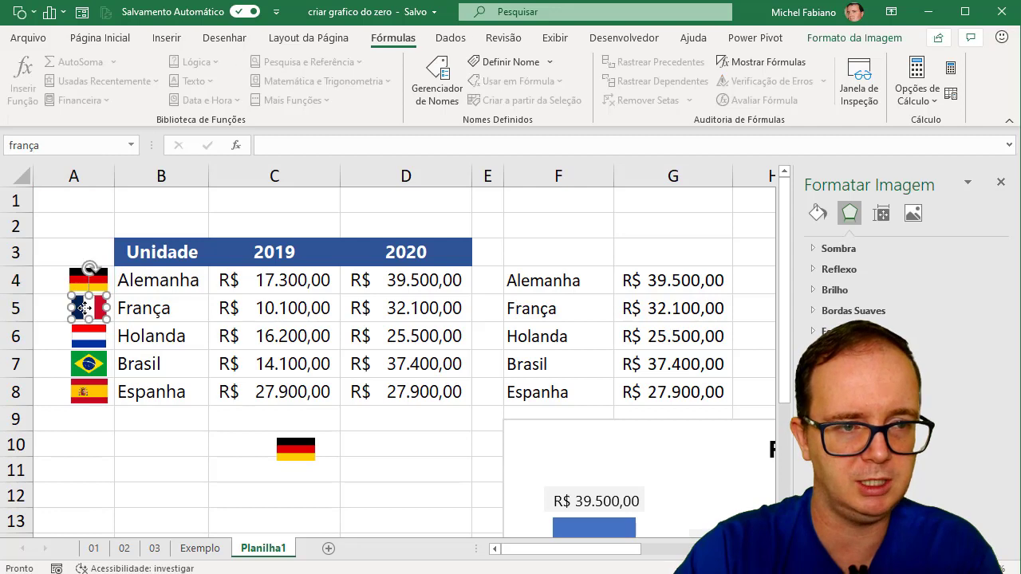
pyautogui.click(90, 337)
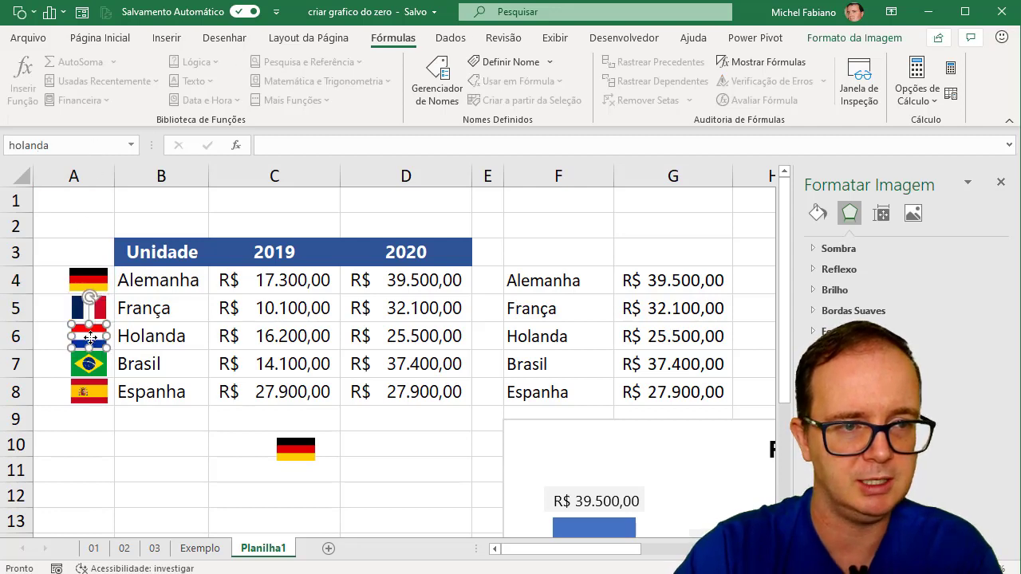
pyautogui.click(91, 365)
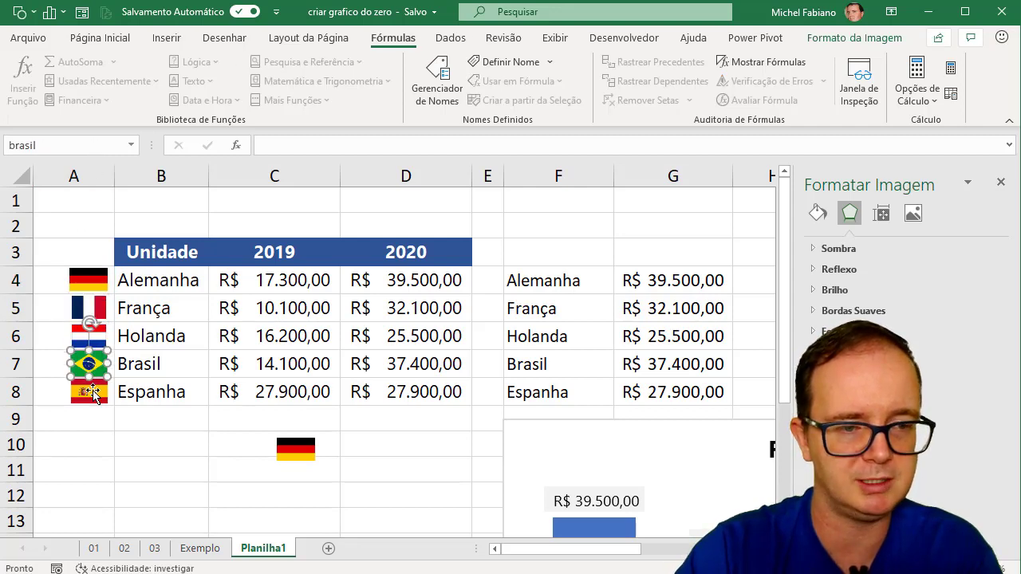
pyautogui.click(94, 391)
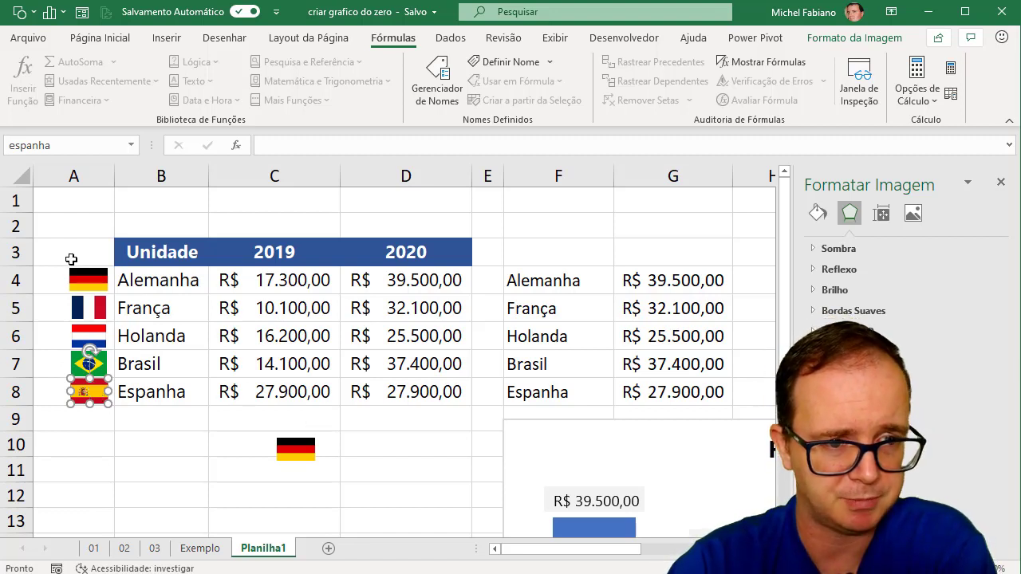
pyautogui.click(300, 454)
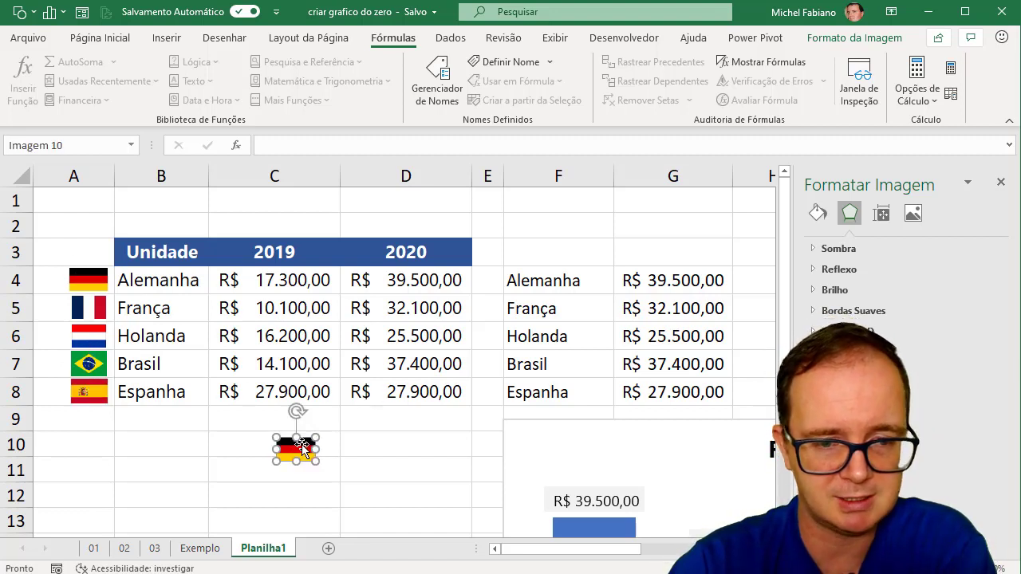
pyautogui.moveTo(302, 448); pyautogui.dragTo(301, 445)
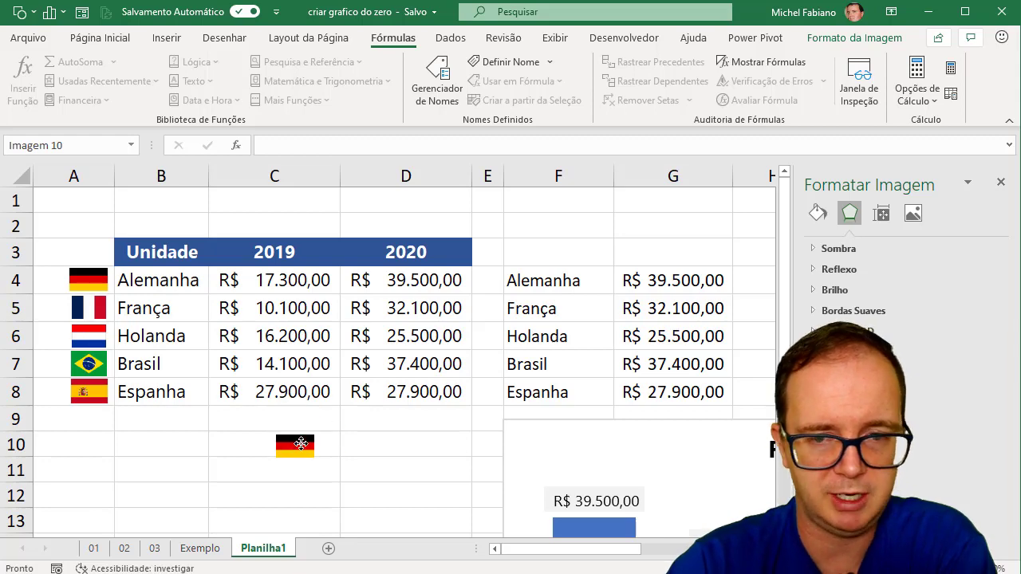
pyautogui.click(301, 444)
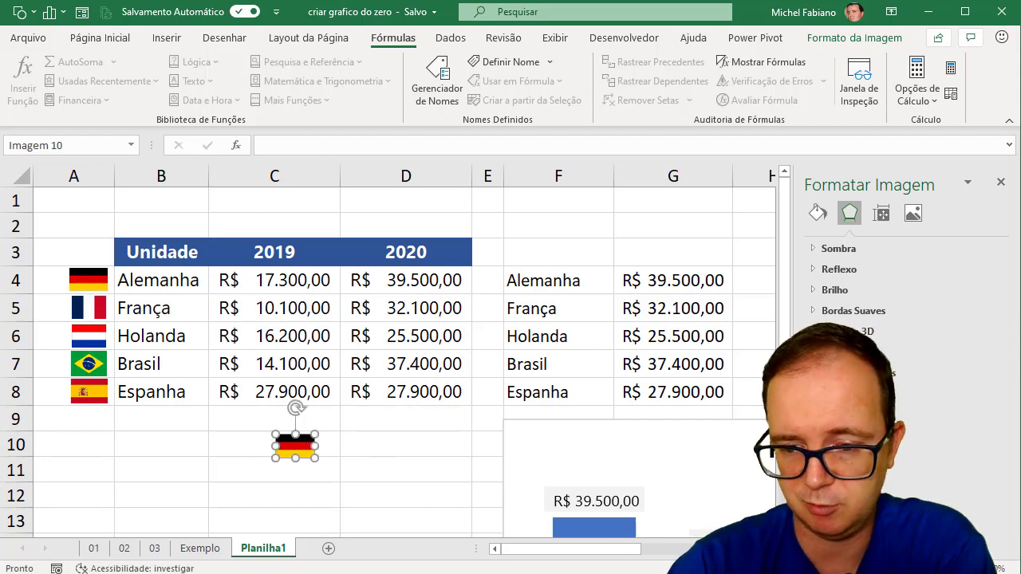
# Scroll right to the chart and switch its year selector to 2019.
pyautogui.hscroll(1, 404, 360)
pyautogui.hscroll(2, 404, 360)
pyautogui.hscroll(1, 404, 359)
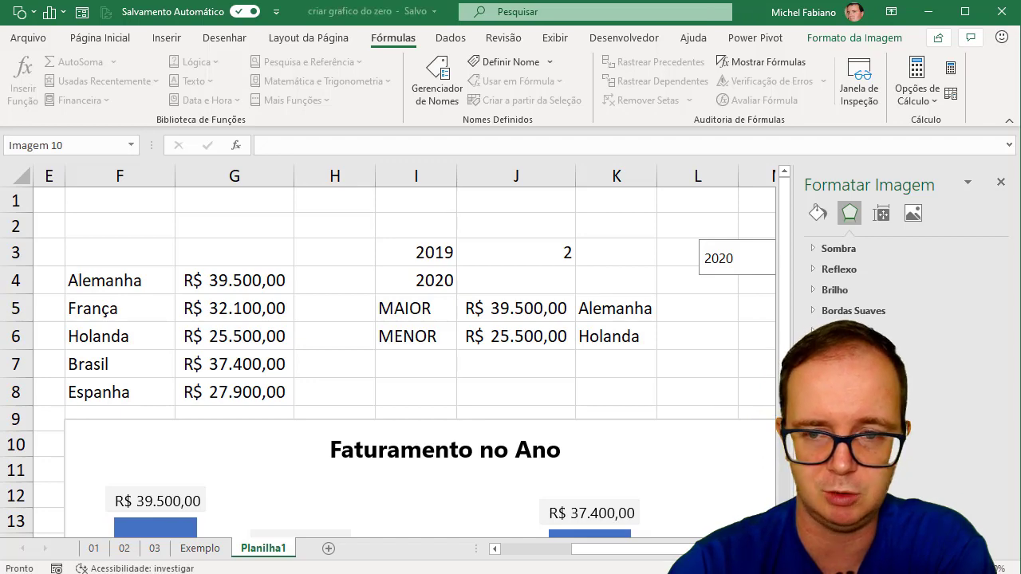
pyautogui.click(755, 266)
pyautogui.click(749, 286)
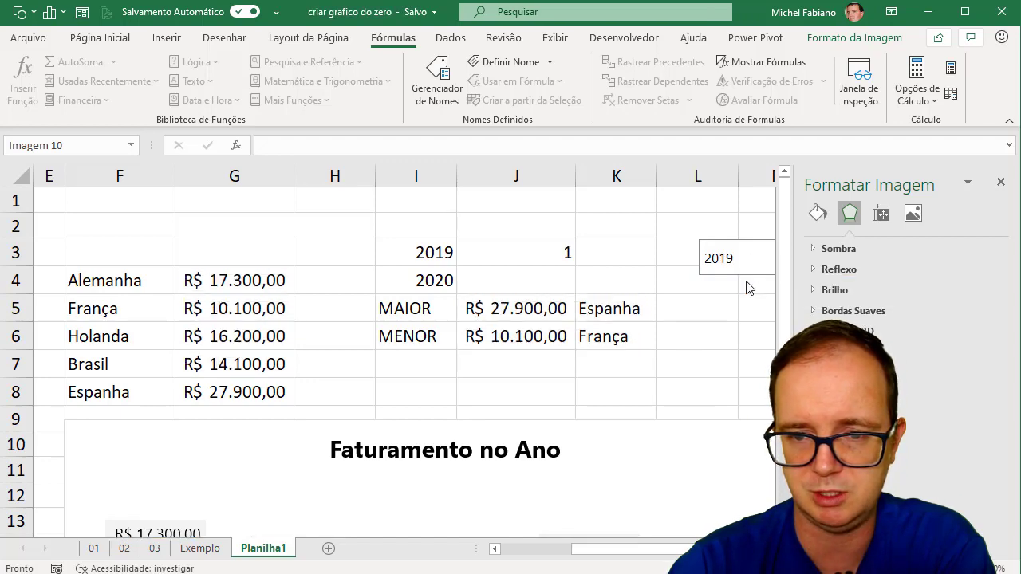
pyautogui.moveTo(668, 550); pyautogui.dragTo(632, 553)
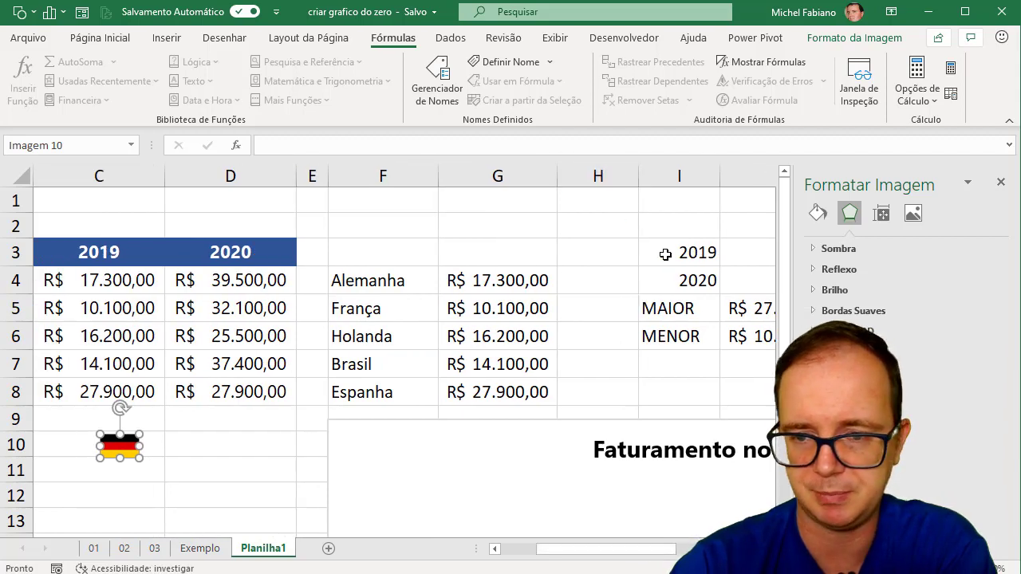
# Narrow the empty column H to a thin spacer between the tables.
pyautogui.click(611, 175)
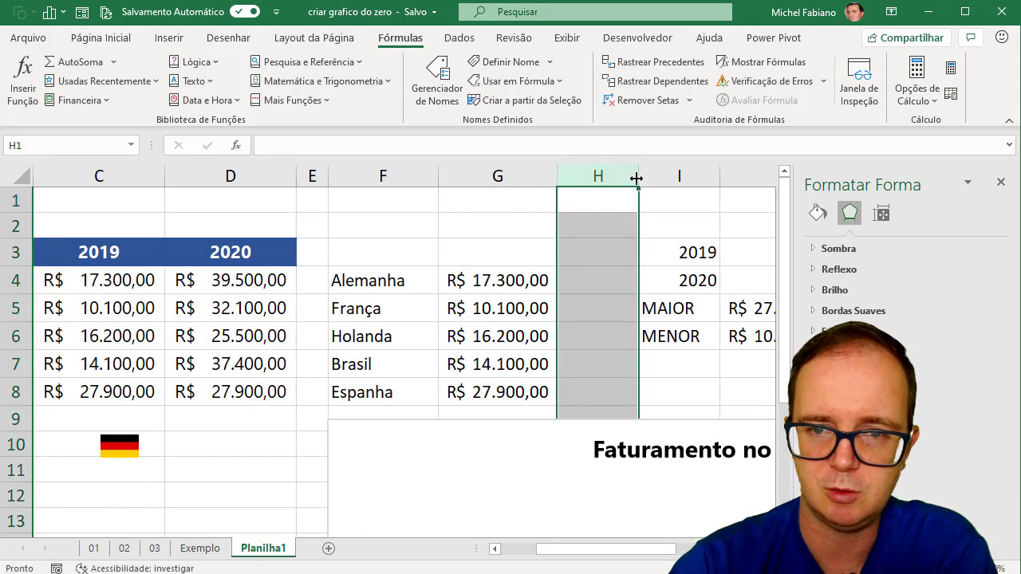
pyautogui.moveTo(638, 175); pyautogui.dragTo(591, 189)
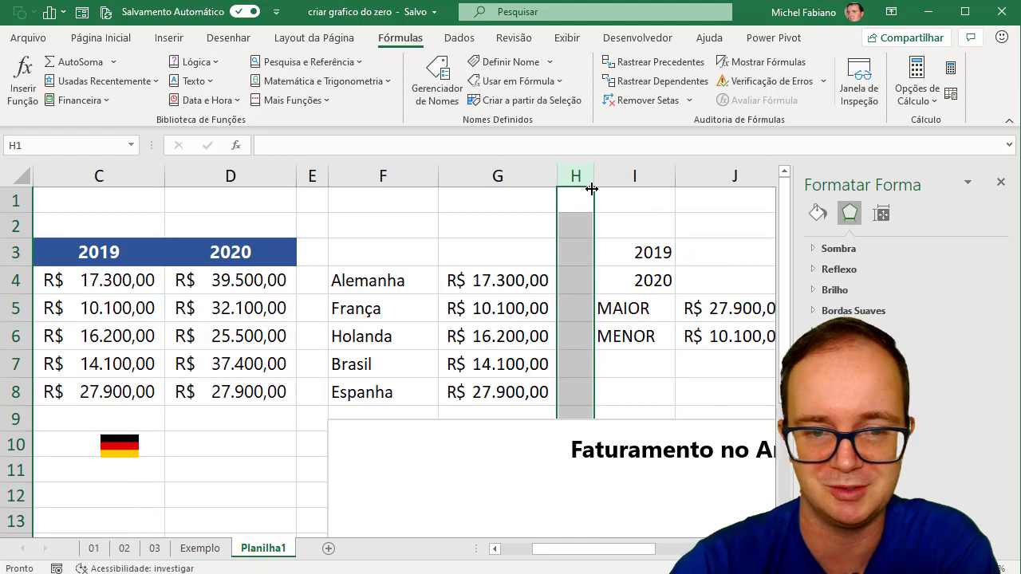
pyautogui.scroll(-2, 388, 351)
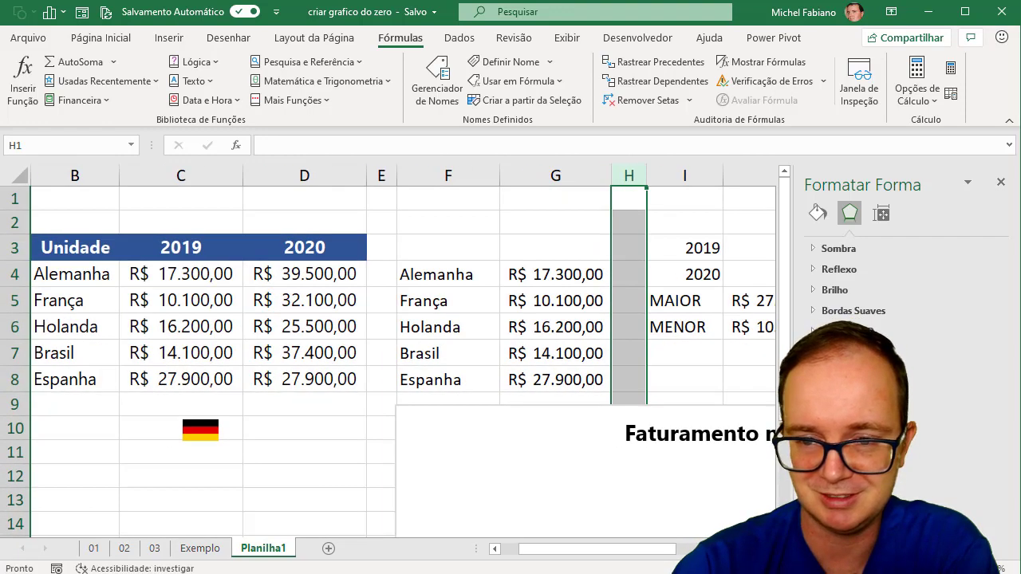
pyautogui.scroll(-1, 389, 351)
pyautogui.scroll(-1, 388, 351)
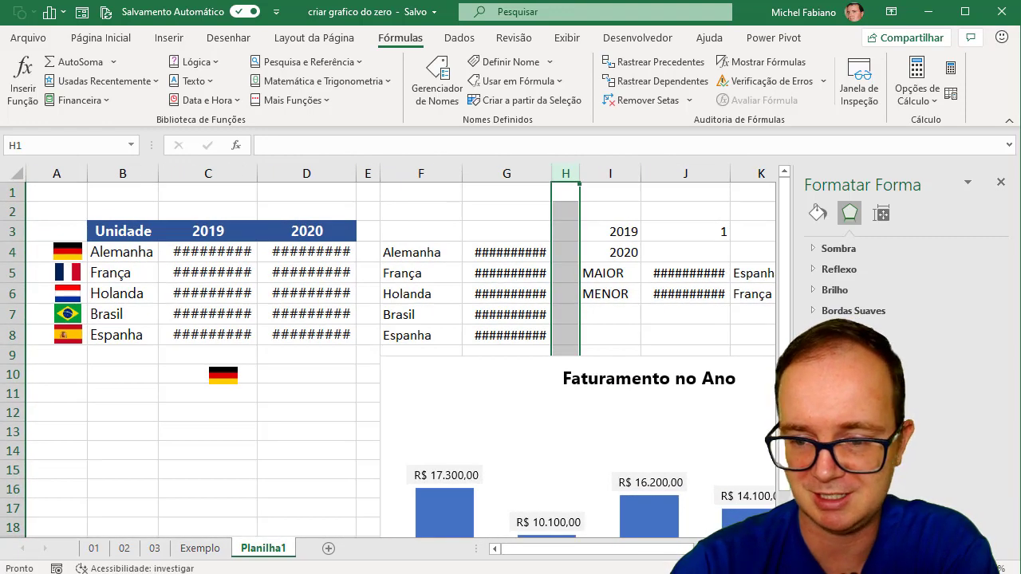
pyautogui.hscroll(2, 388, 351)
pyautogui.hscroll(1, 388, 351)
# Move the German flag picture from below the table to cell J3, beside 2019, then deselect it.
pyautogui.click(167, 375)
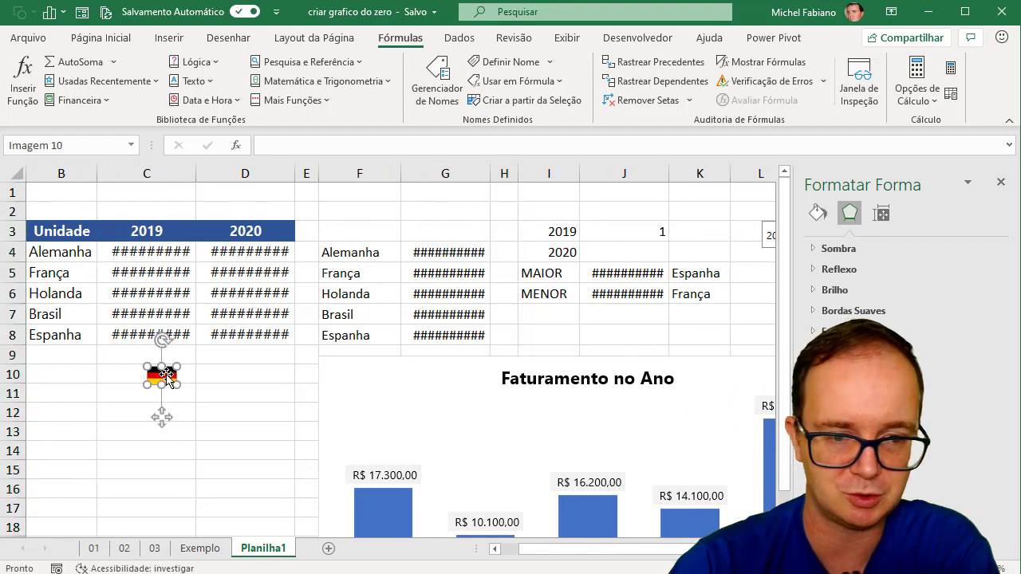
pyautogui.moveTo(167, 376); pyautogui.dragTo(626, 233)
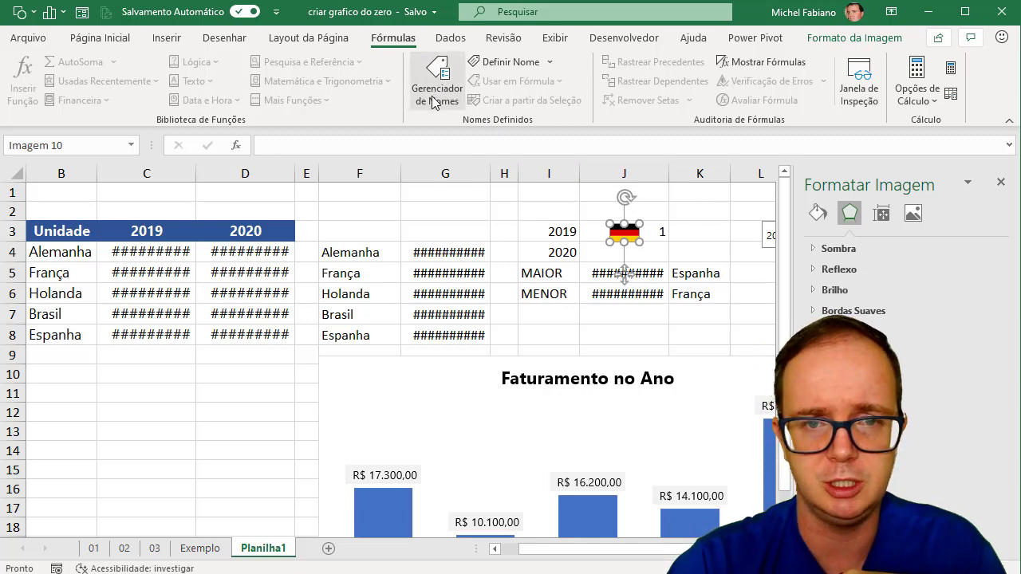
pyautogui.click(368, 234)
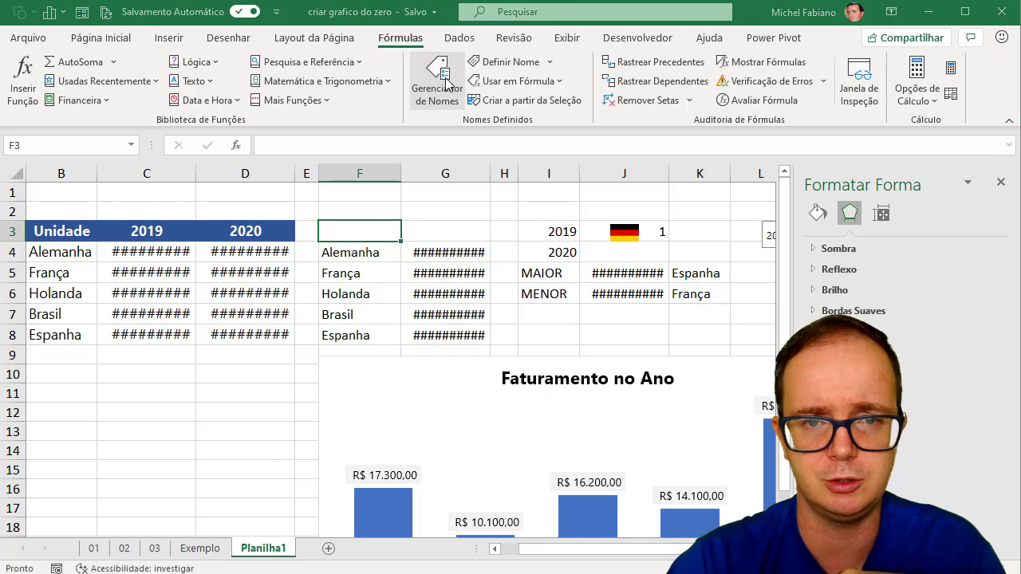
# In the Name Manager, create BAND_MAX referring to =INDIRETO('Planilha1!$K$5).
pyautogui.click(439, 69)
pyautogui.click(125, 144)
pyautogui.write('BAND')
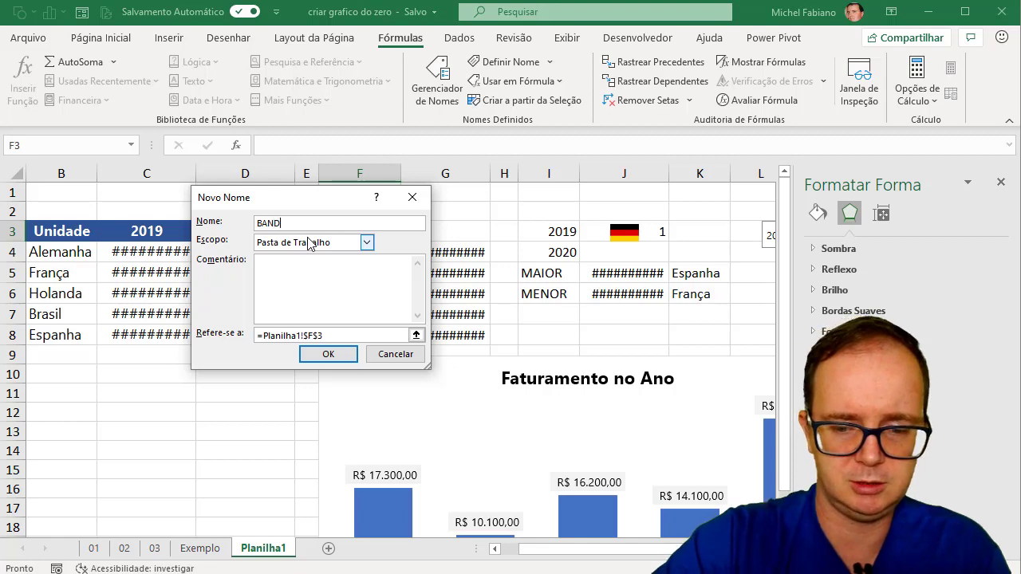
pyautogui.write('_MAX')
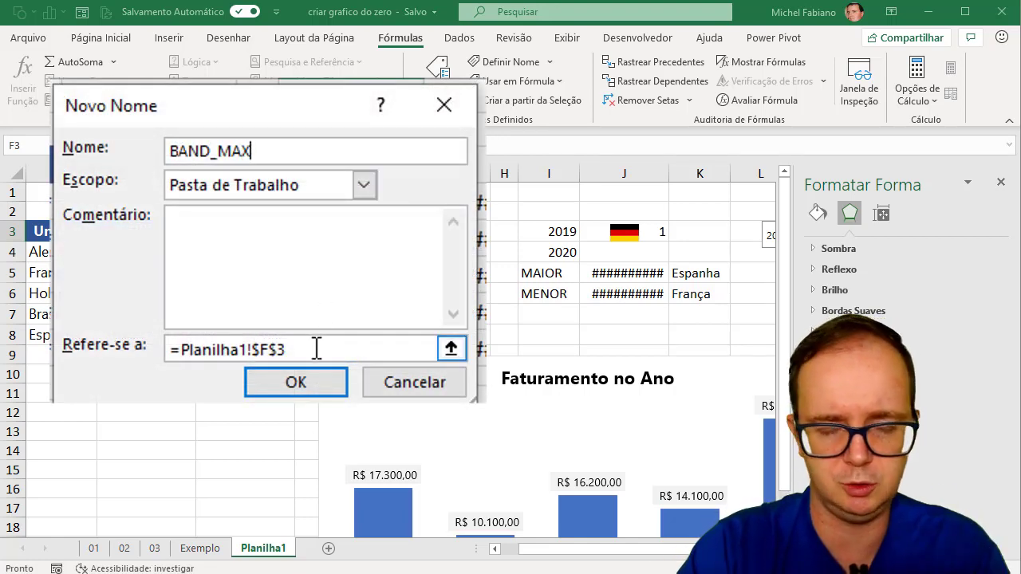
pyautogui.moveTo(314, 349); pyautogui.dragTo(116, 346)
pyautogui.write('=I')
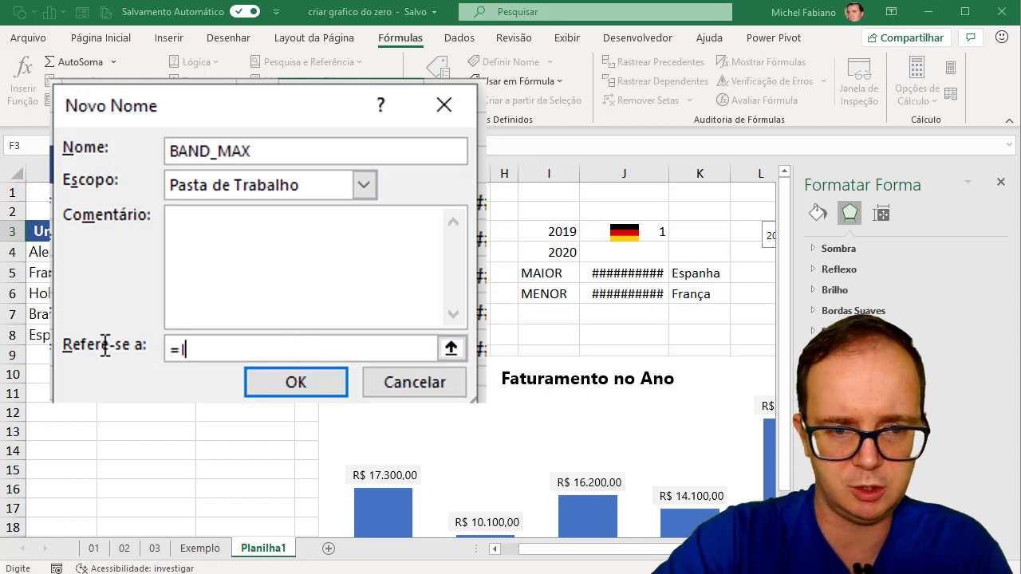
pyautogui.write('NDIRETO')
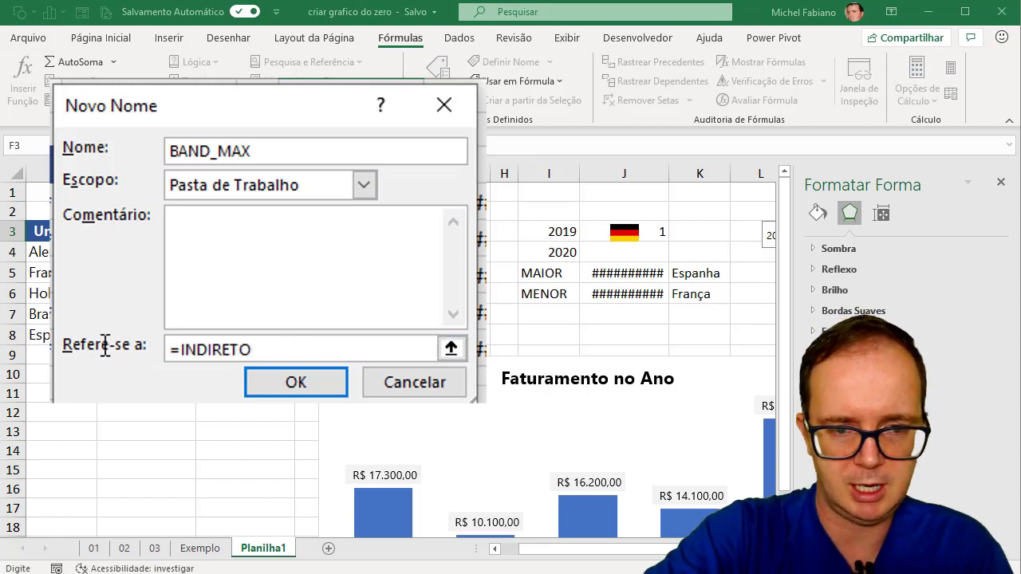
pyautogui.write('(')
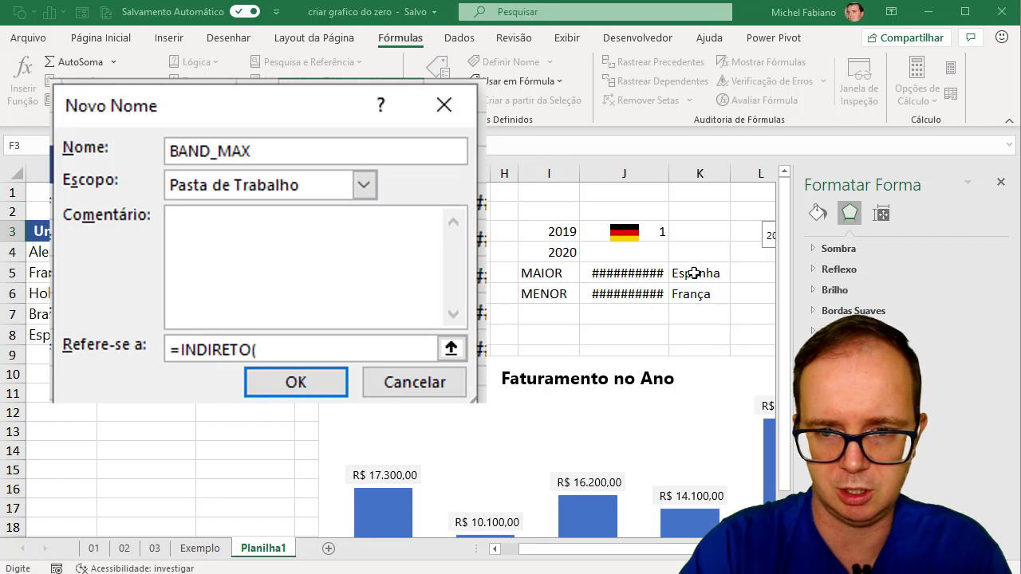
pyautogui.click(695, 274)
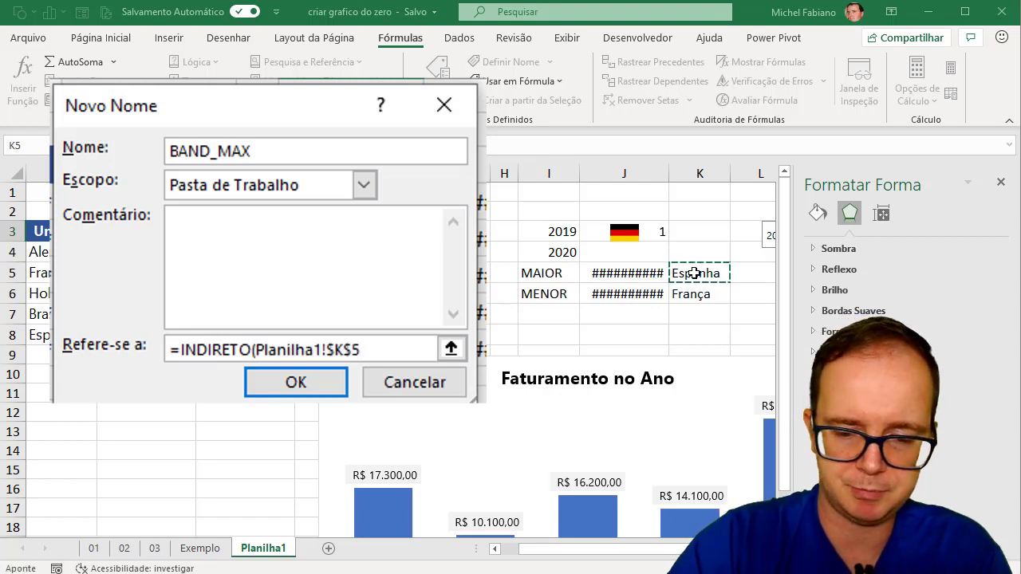
pyautogui.write(')')
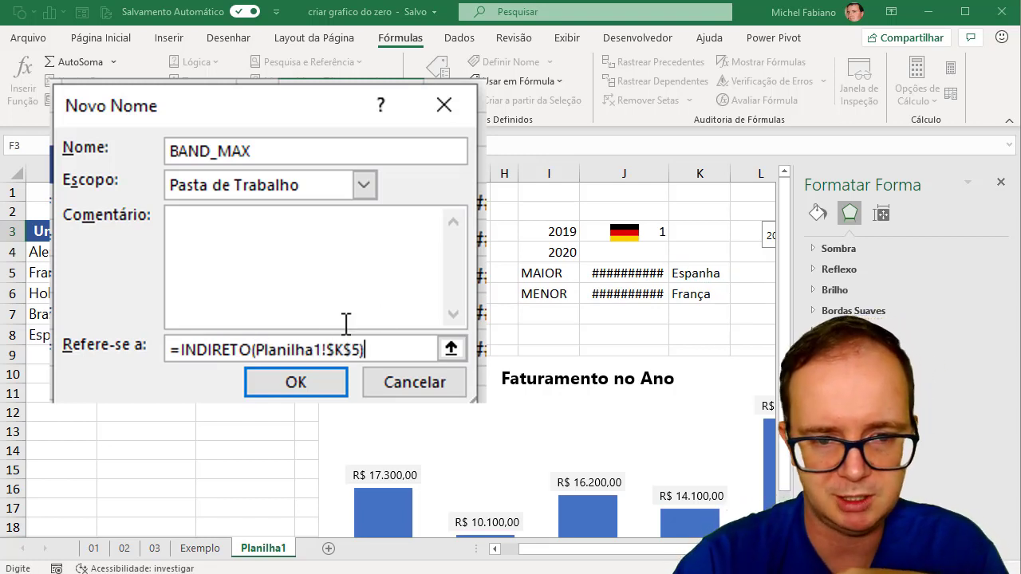
pyautogui.click(257, 349)
pyautogui.write("'")
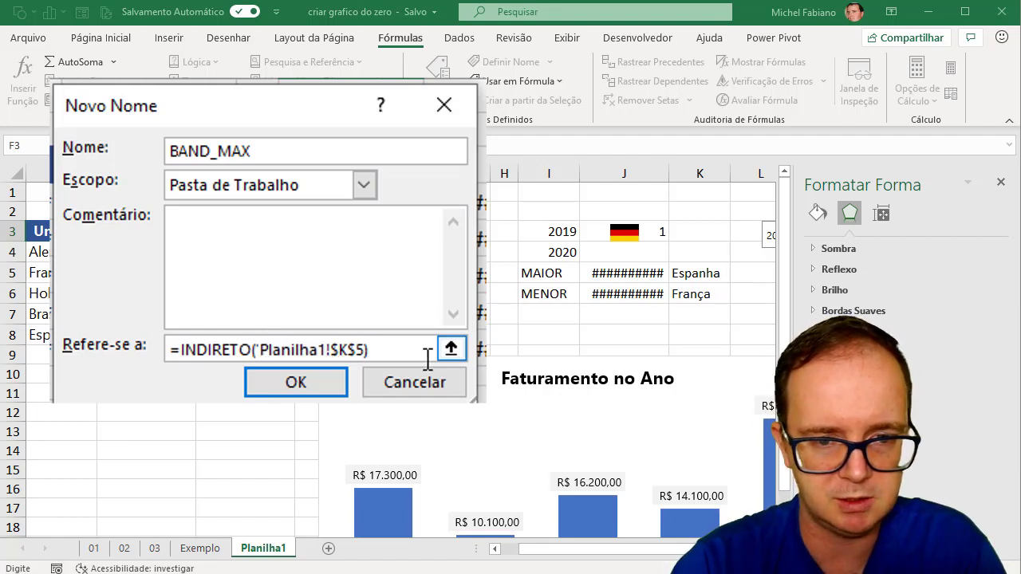
pyautogui.write("'")
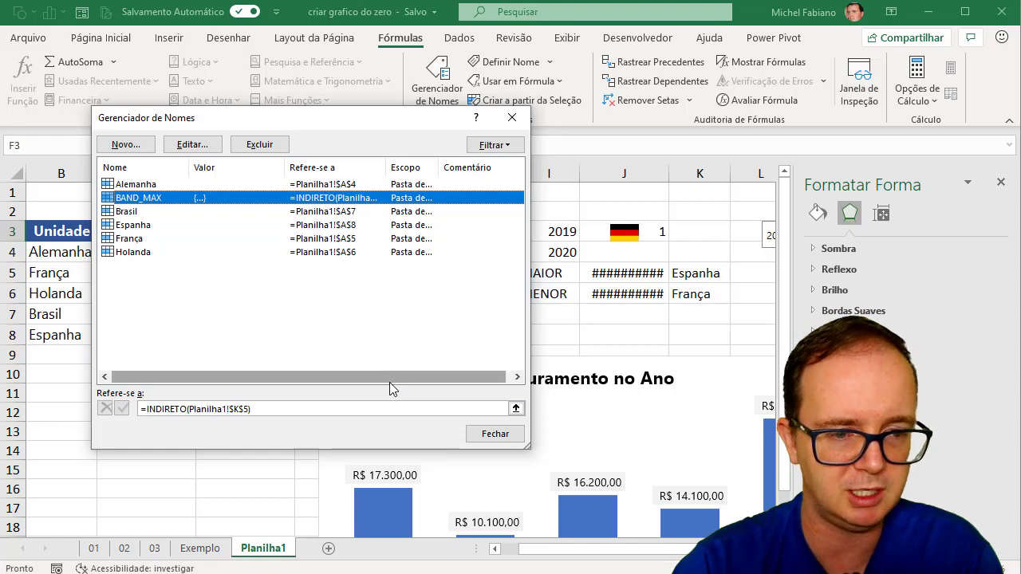
# Create the name BAND_MIN as =INDIRETO('Planilha1!$K$6) and close the Name Manager.
pyautogui.click(124, 145)
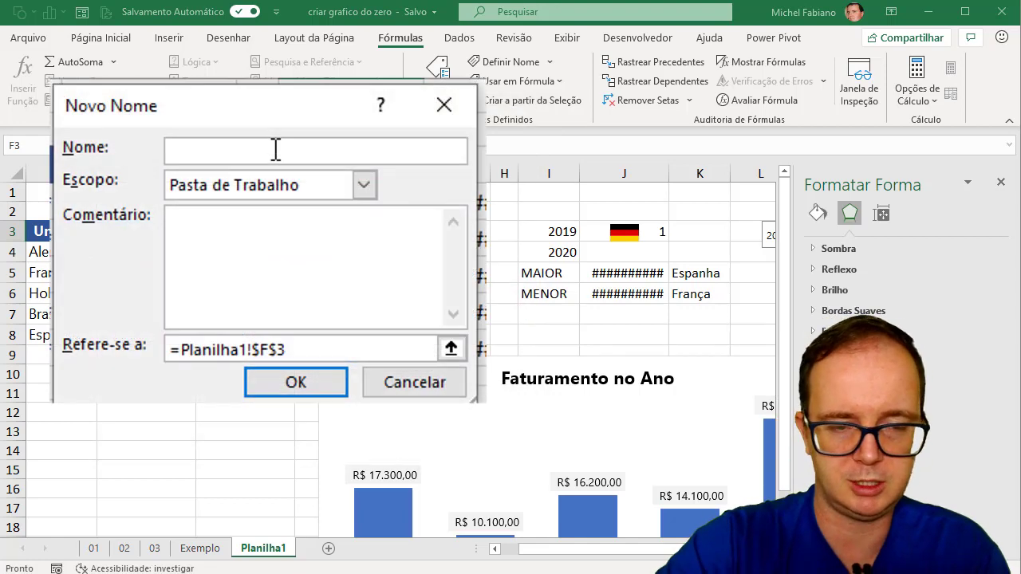
pyautogui.write('BAND_MIN')
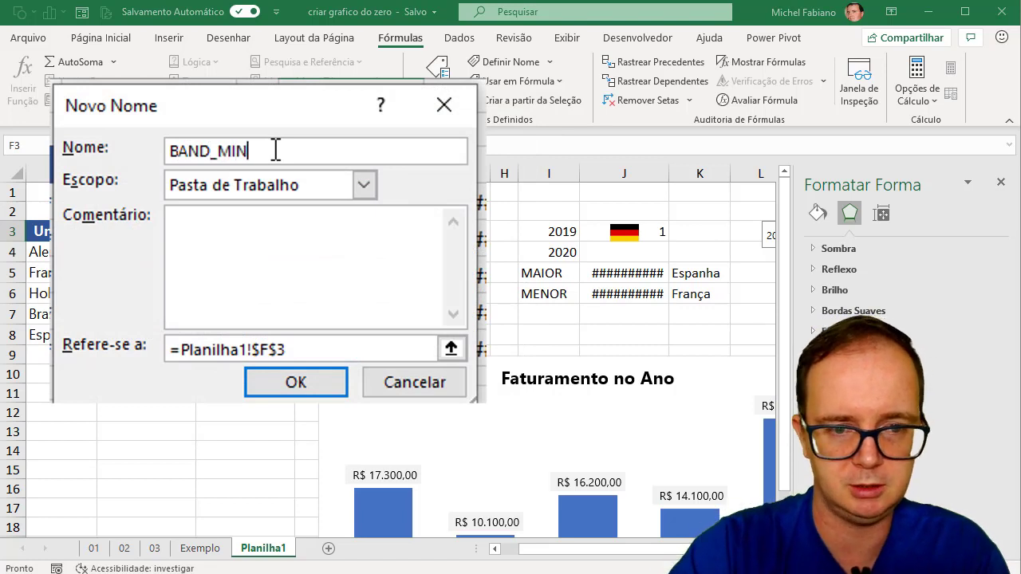
pyautogui.moveTo(294, 349); pyautogui.dragTo(167, 349)
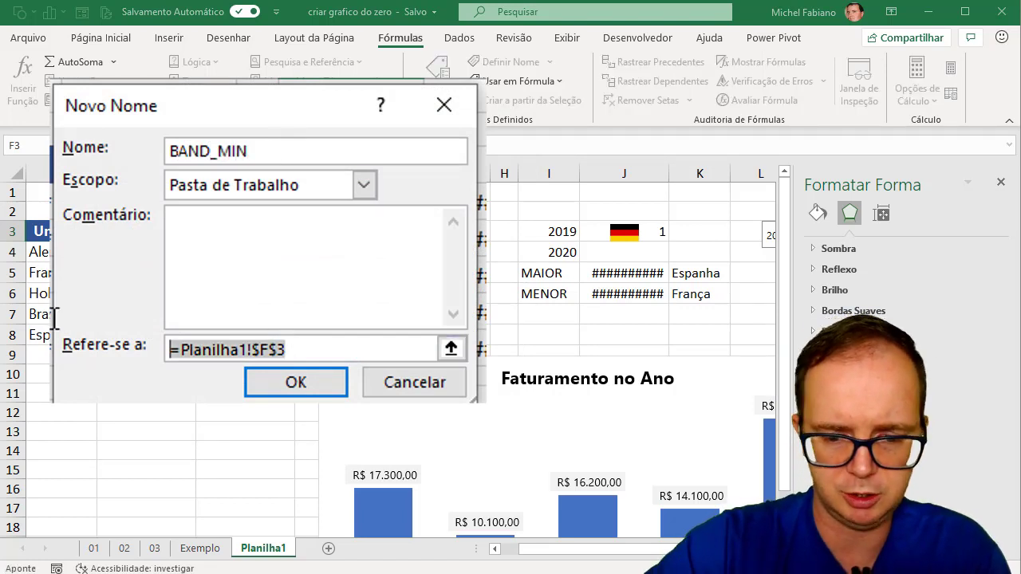
pyautogui.write('=INDIRETO')
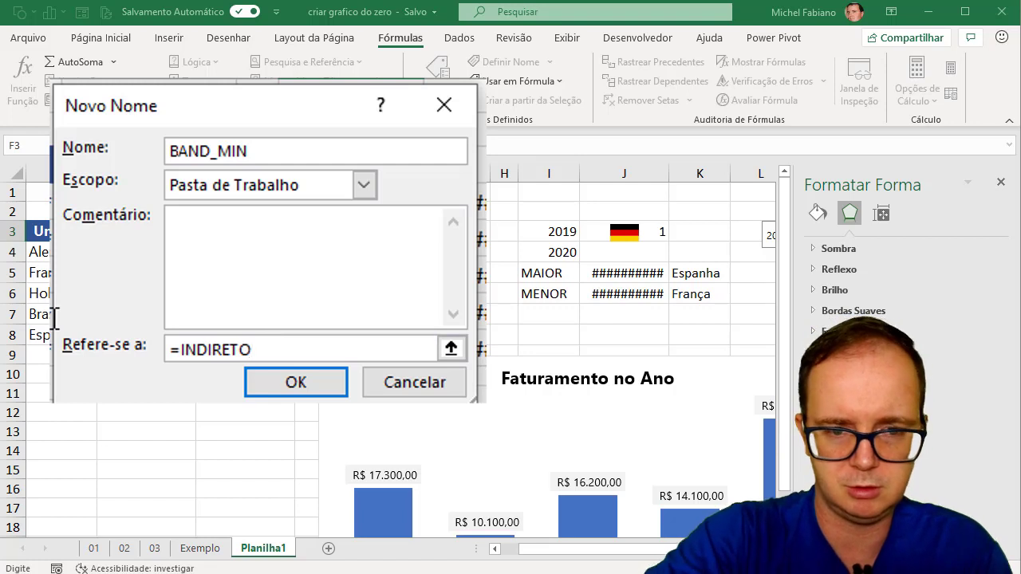
pyautogui.write('(')
pyautogui.click(696, 298)
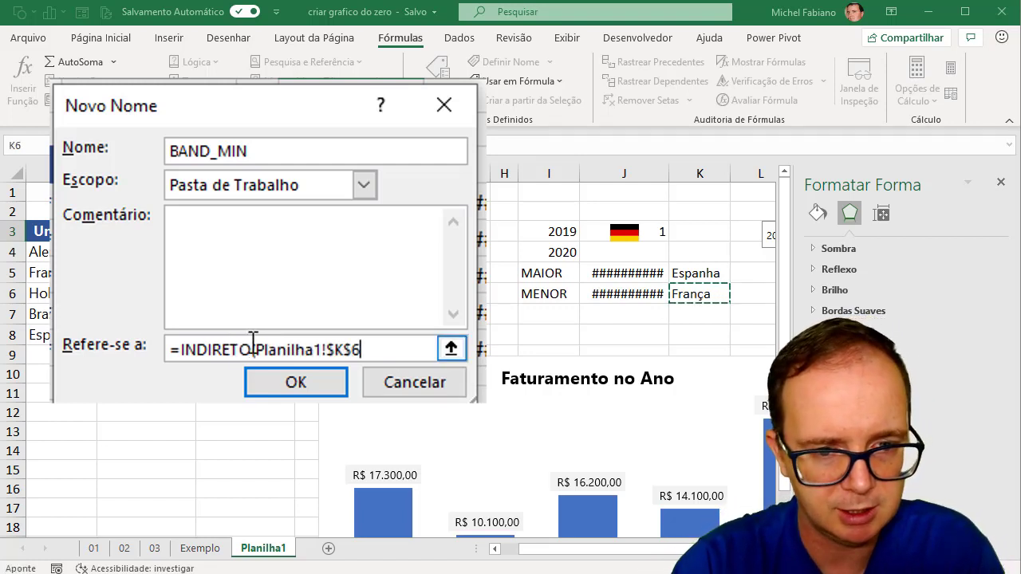
pyautogui.write(')')
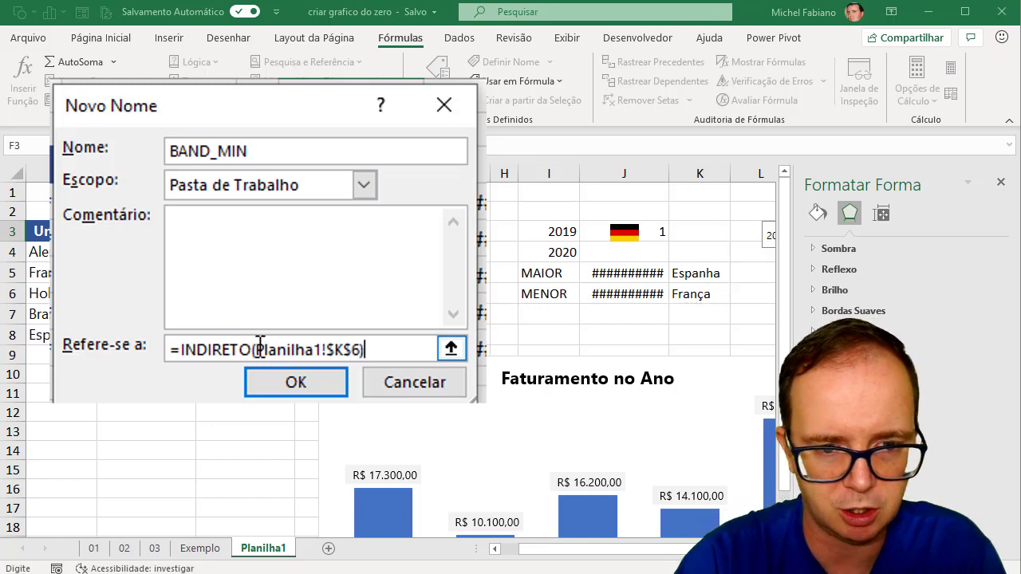
pyautogui.click(255, 351)
pyautogui.write("'")
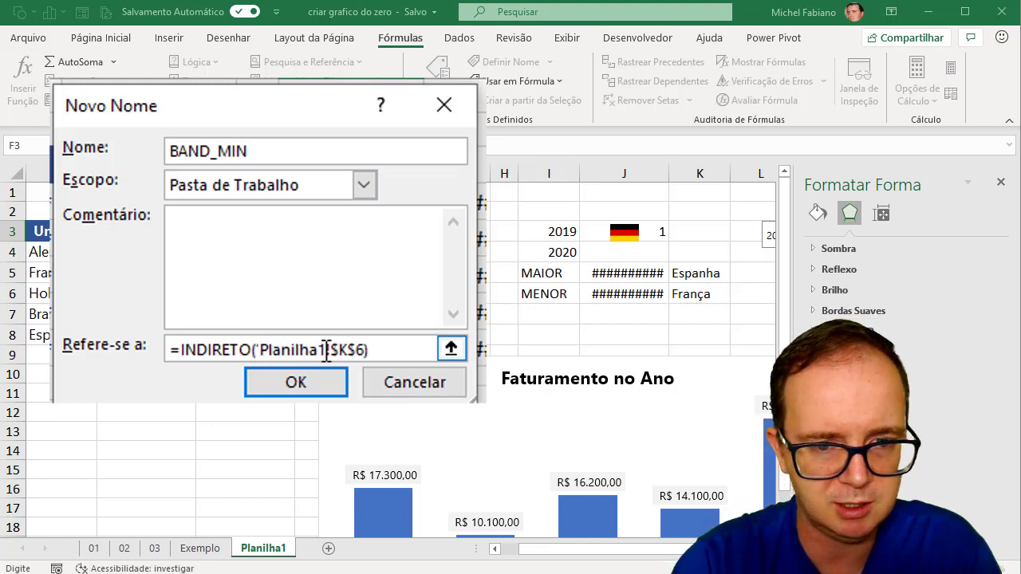
pyautogui.write("'")
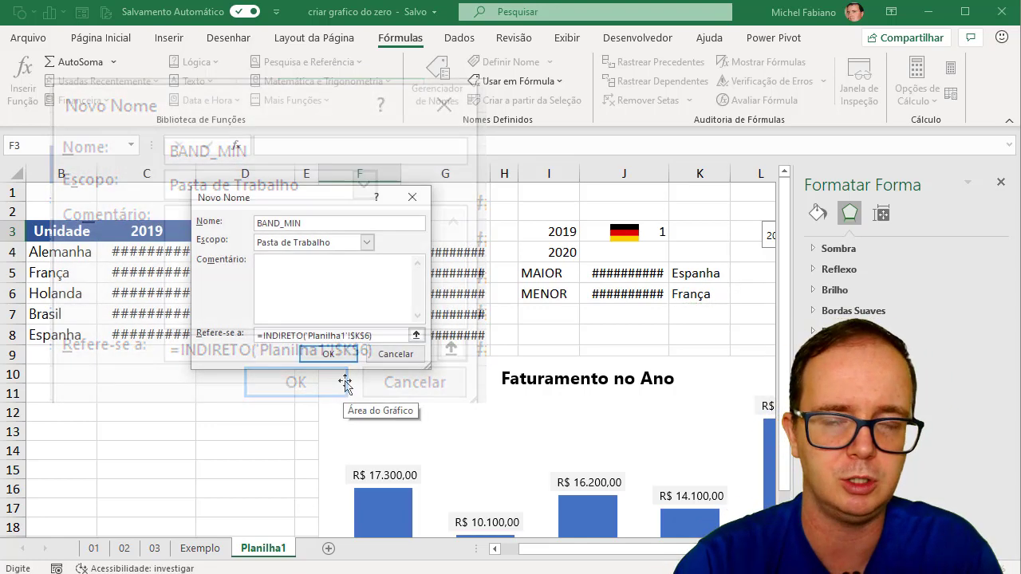
pyautogui.click(342, 354)
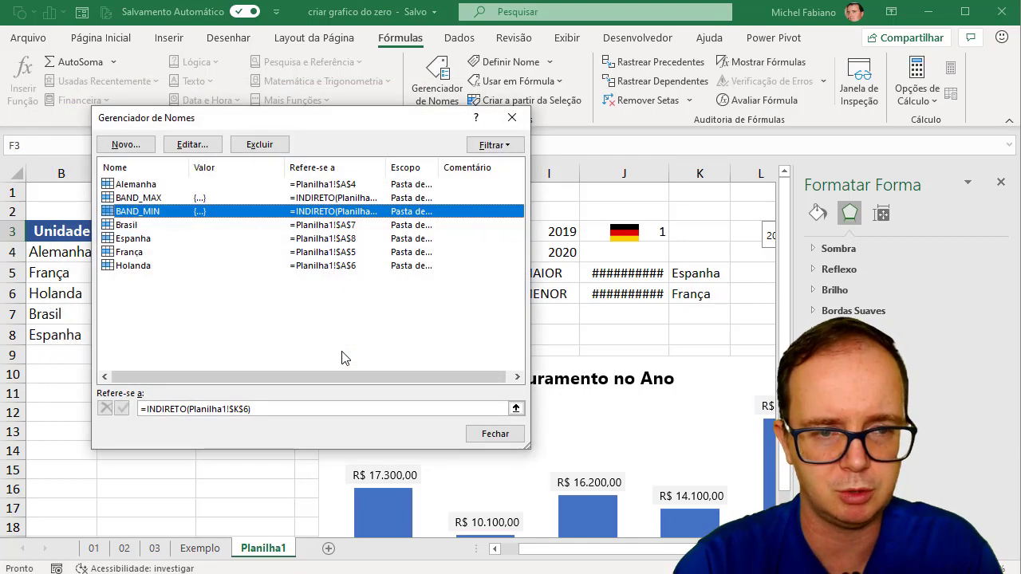
pyautogui.click(483, 437)
pyautogui.click(622, 232)
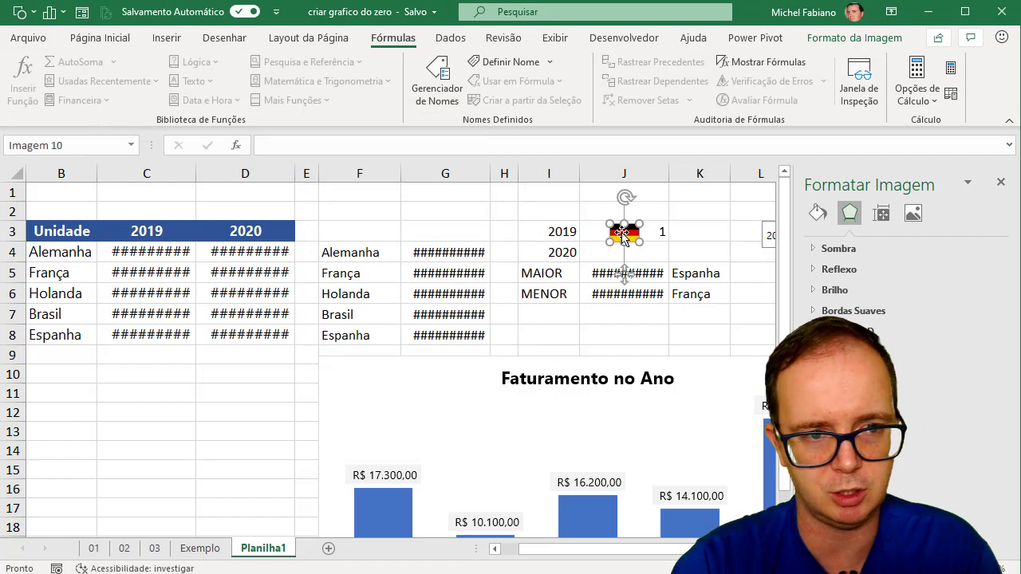
# Link the flag picture to =BAND_MAX so it shows Spain's flag, and move it near H2.
pyautogui.click(307, 144)
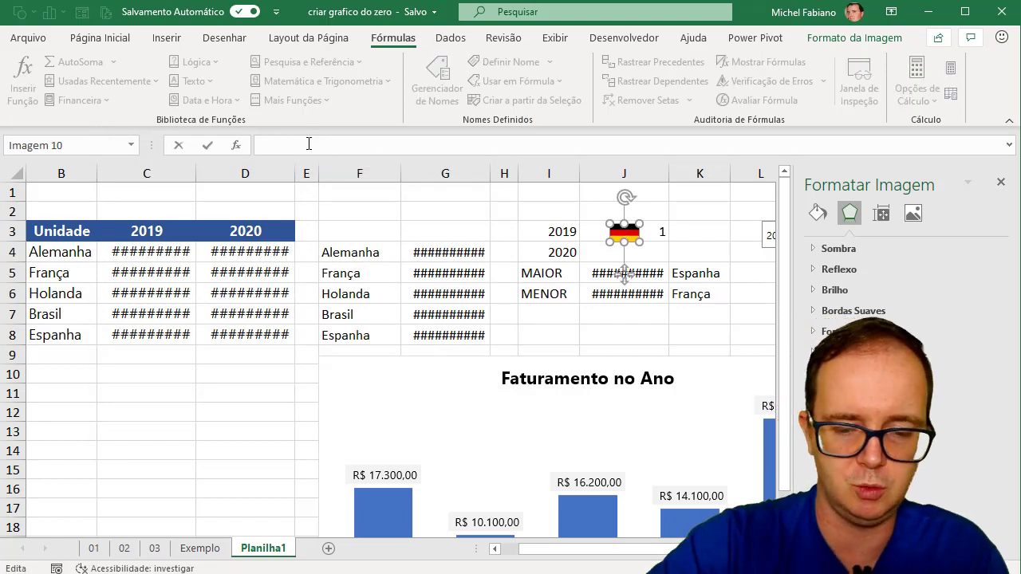
pyautogui.write('=BAND')
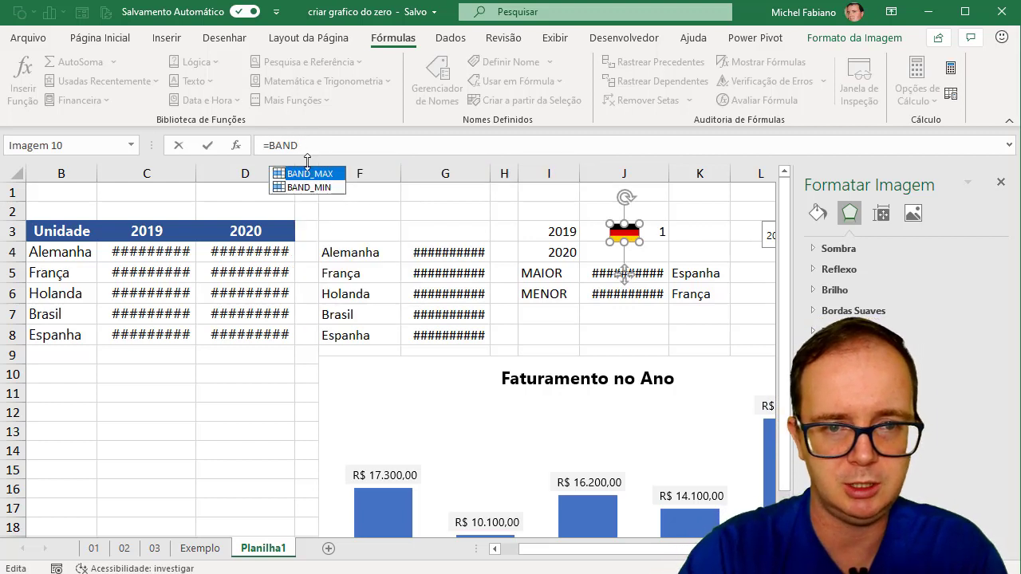
pyautogui.doubleClick(308, 176)
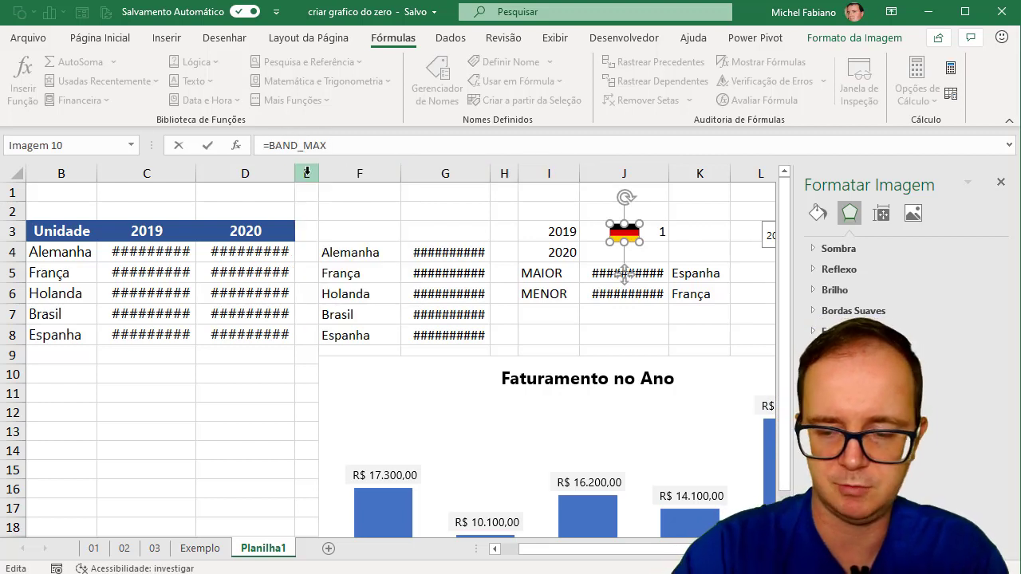
pyautogui.press('Return')
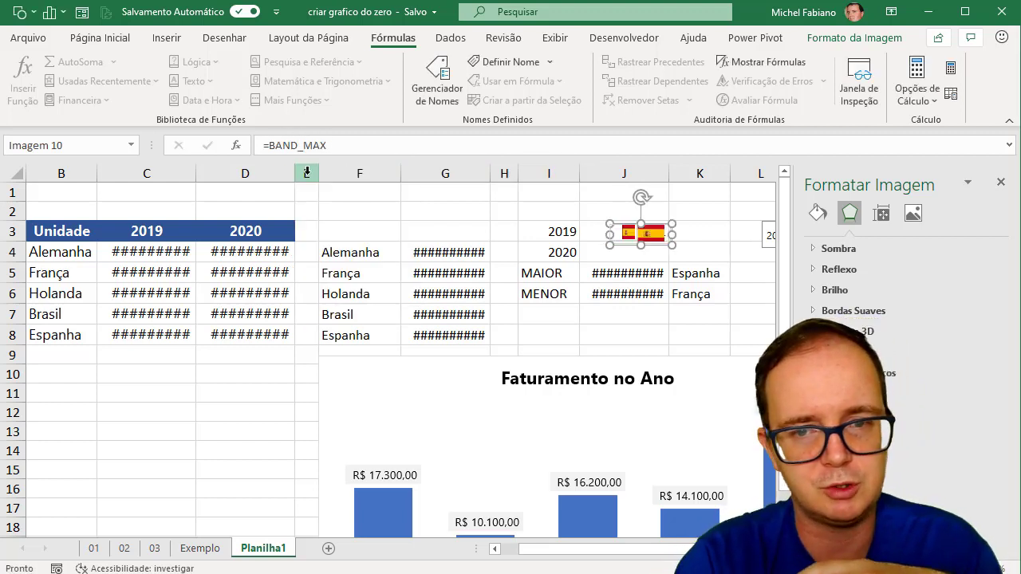
pyautogui.moveTo(661, 241)
pyautogui.mouseDown()
pyautogui.moveTo(660, 232)
pyautogui.moveTo(536, 216)
pyautogui.mouseUp()
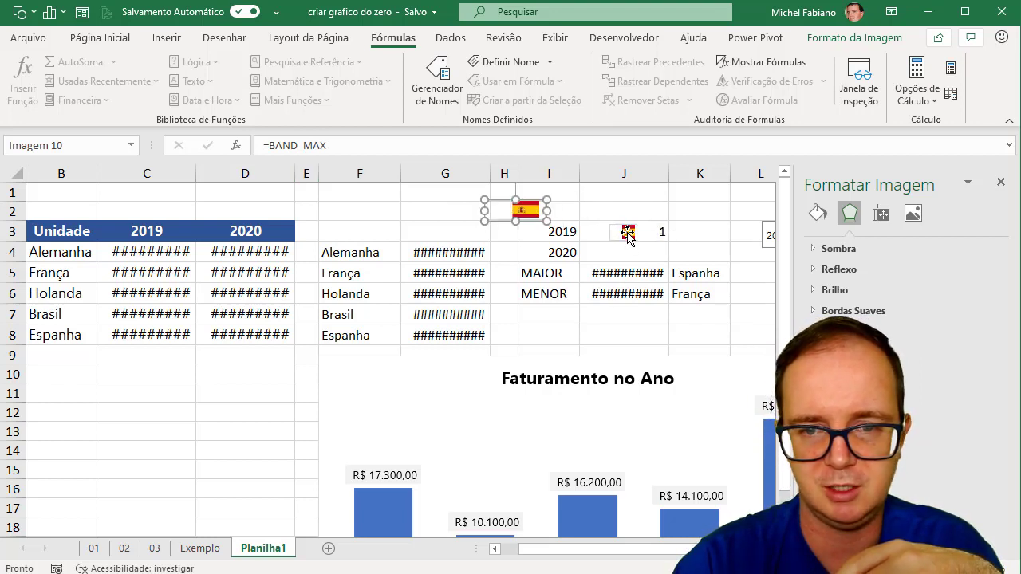
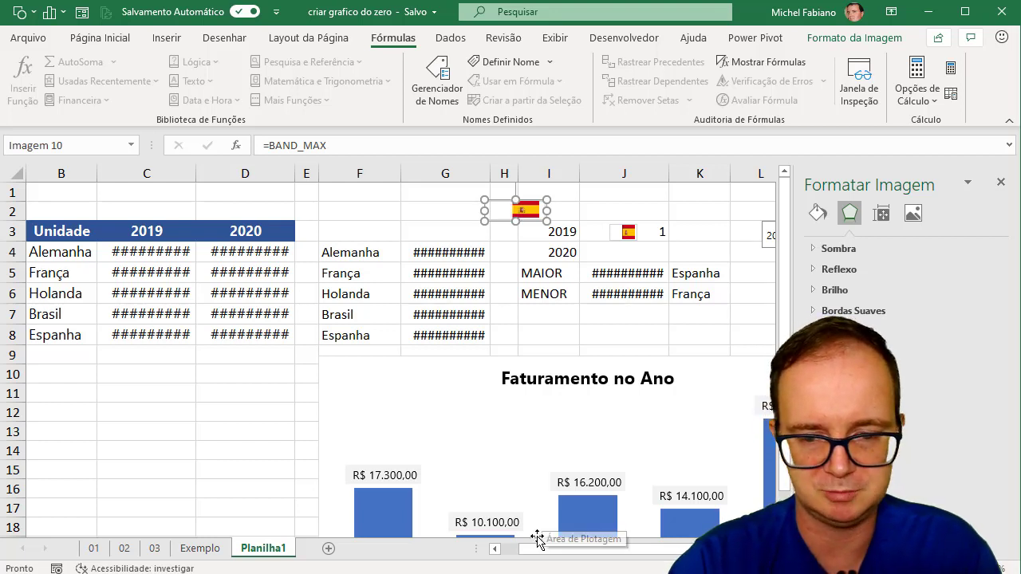
# Copy the German flag picture and link the copy to the BAND_MIN name.
pyautogui.moveTo(531, 550); pyautogui.dragTo(489, 547)
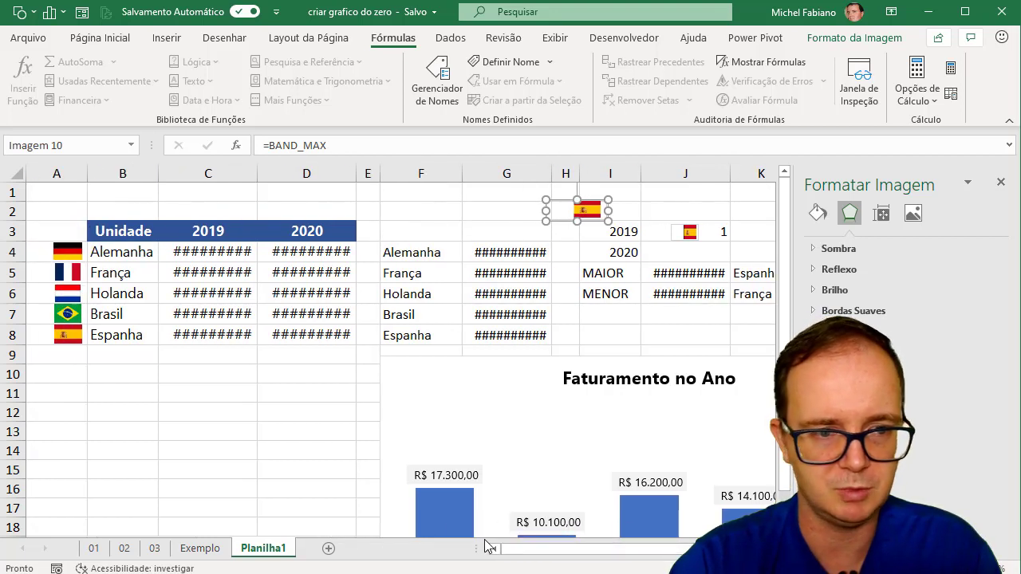
pyautogui.click(72, 251)
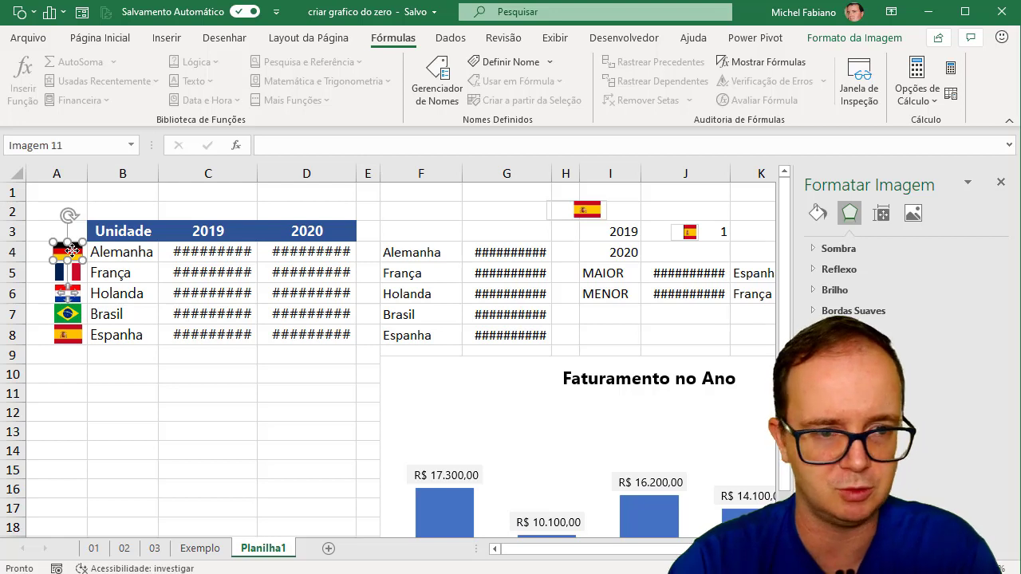
pyautogui.moveTo(76, 253); pyautogui.dragTo(237, 395)
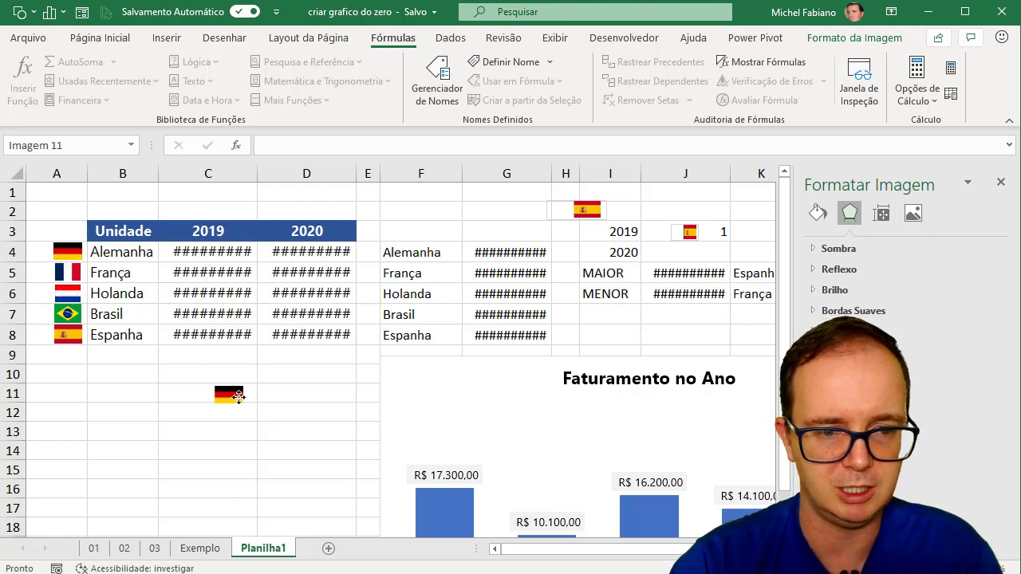
pyautogui.click(341, 145)
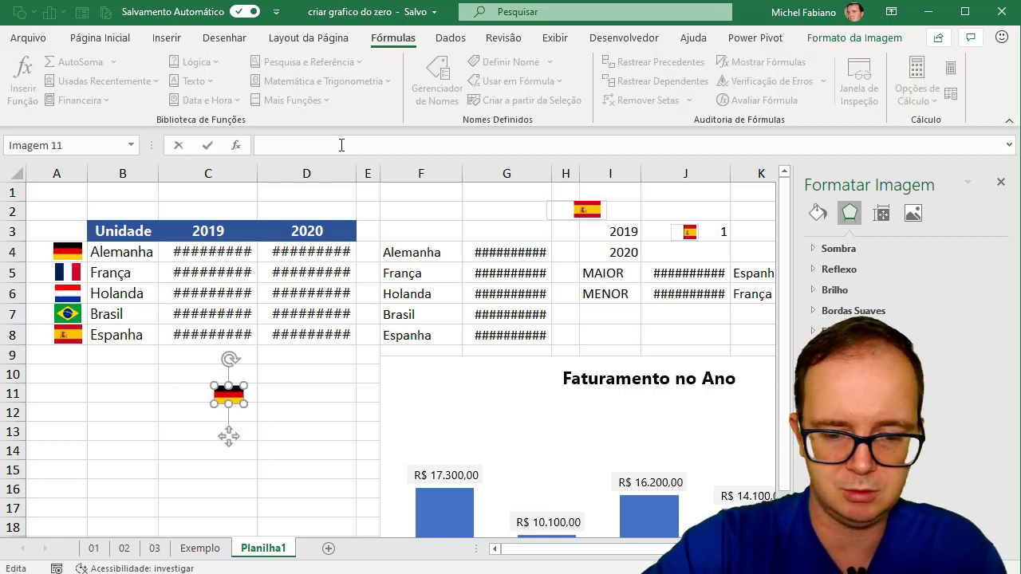
pyautogui.write('=BAND')
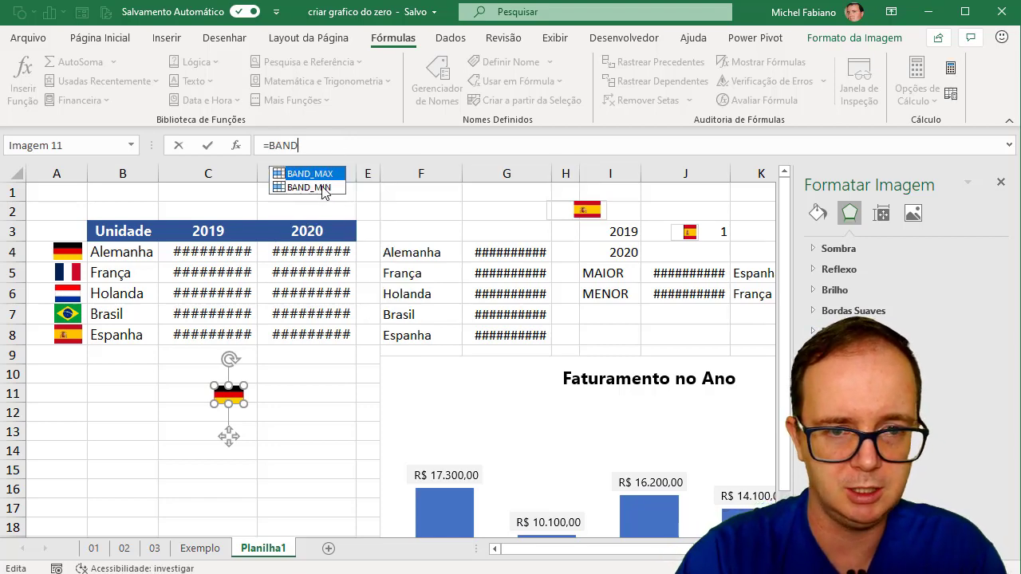
pyautogui.doubleClick(323, 187)
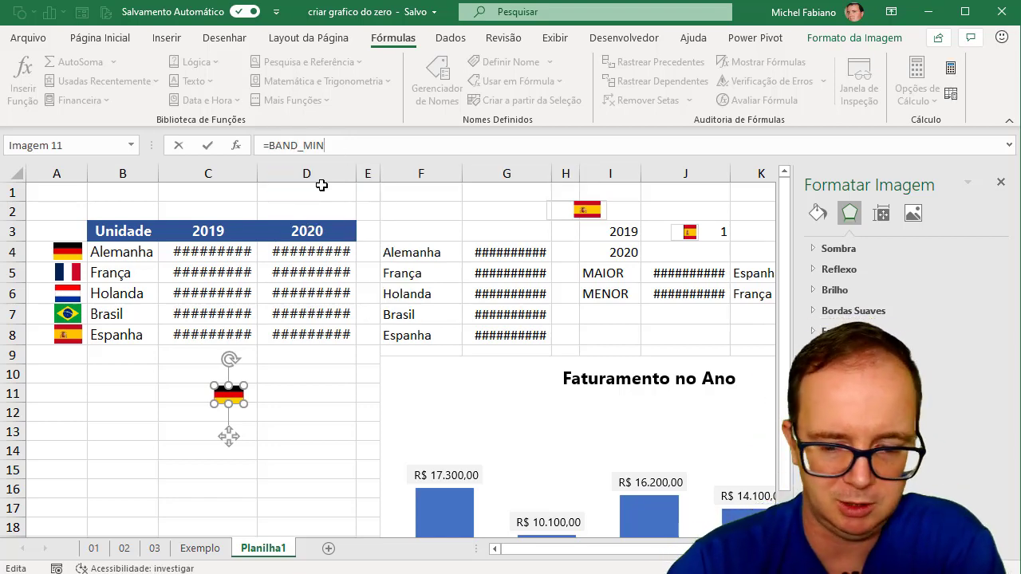
pyautogui.press('Return')
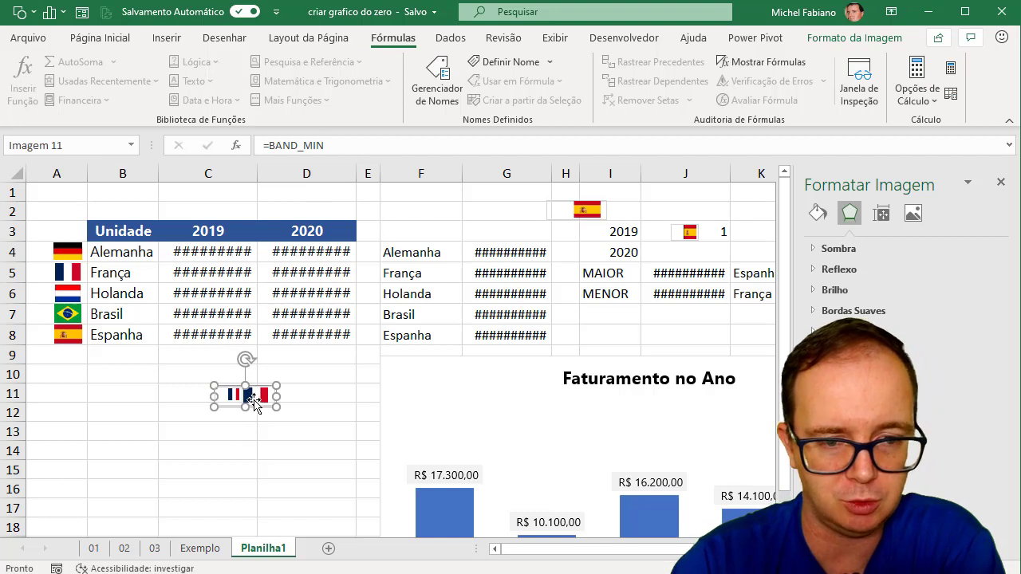
# Position the France flag copy just below the MENOR row.
pyautogui.moveTo(253, 403); pyautogui.dragTo(648, 317)
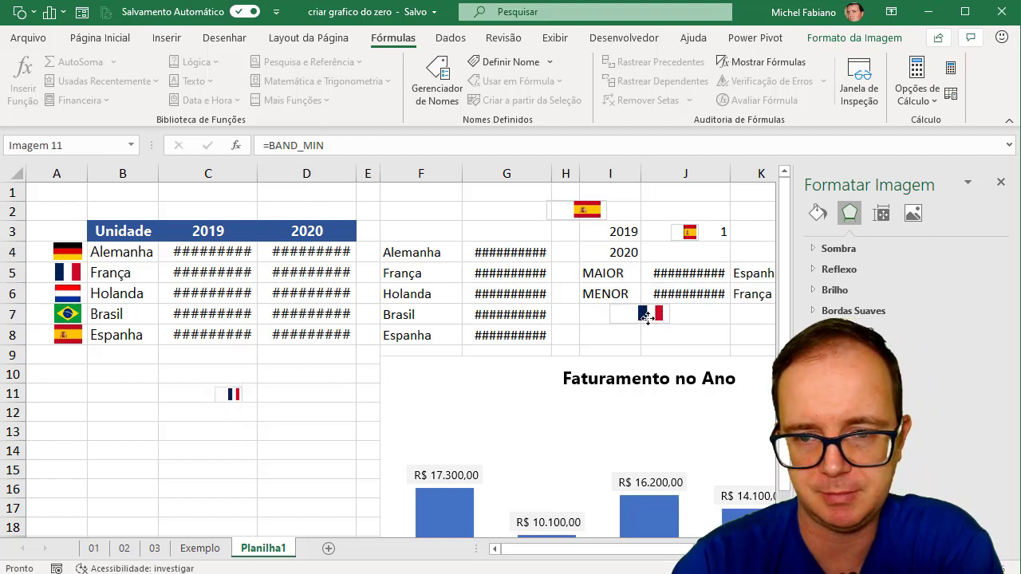
pyautogui.moveTo(656, 317); pyautogui.dragTo(658, 325)
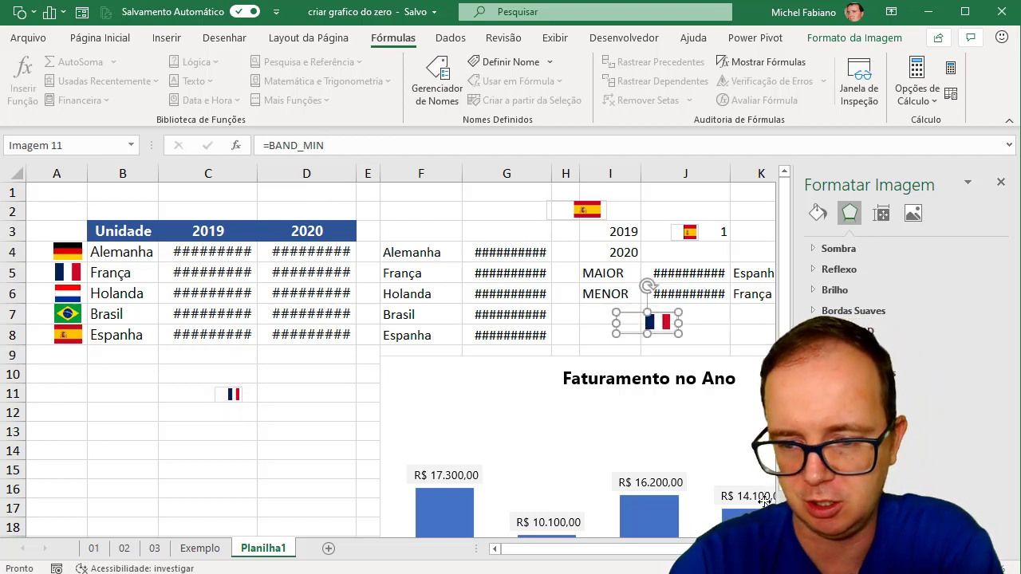
pyautogui.hscroll(1, 399, 351)
pyautogui.hscroll(1, 399, 351)
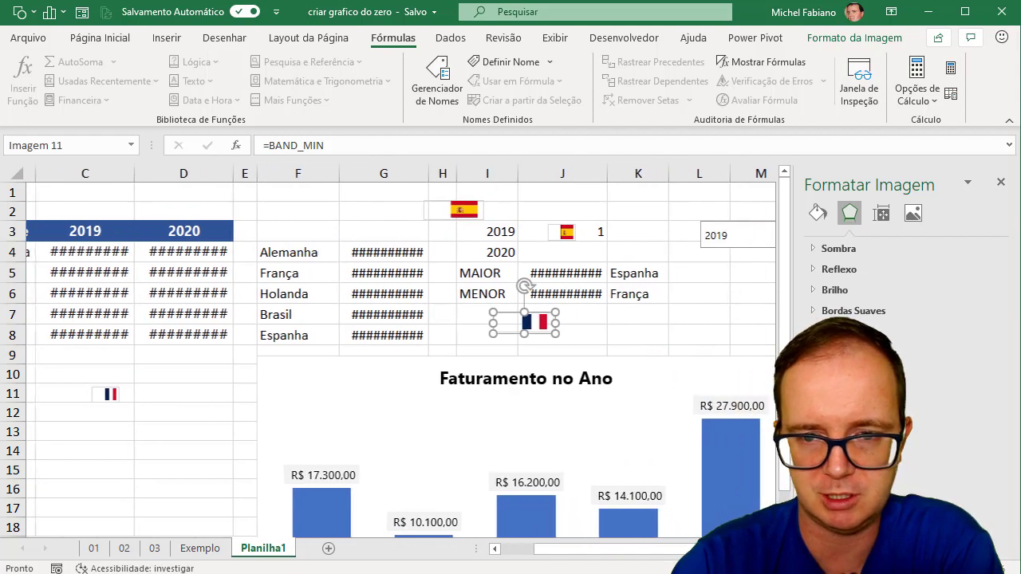
pyautogui.hscroll(1, 399, 351)
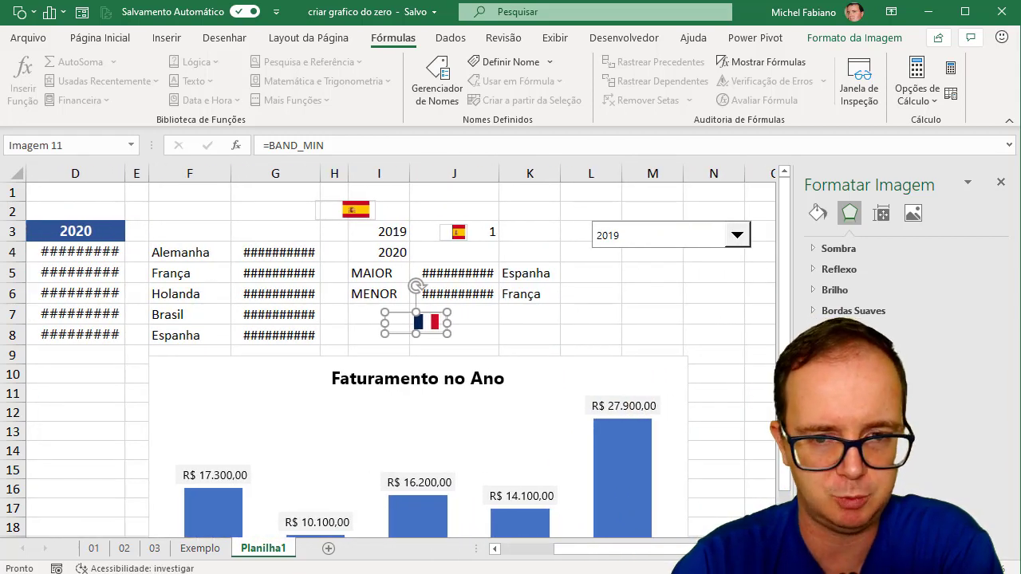
# Switch the year combo box to 2020, then 2019, then back to 2020.
pyautogui.click(737, 235)
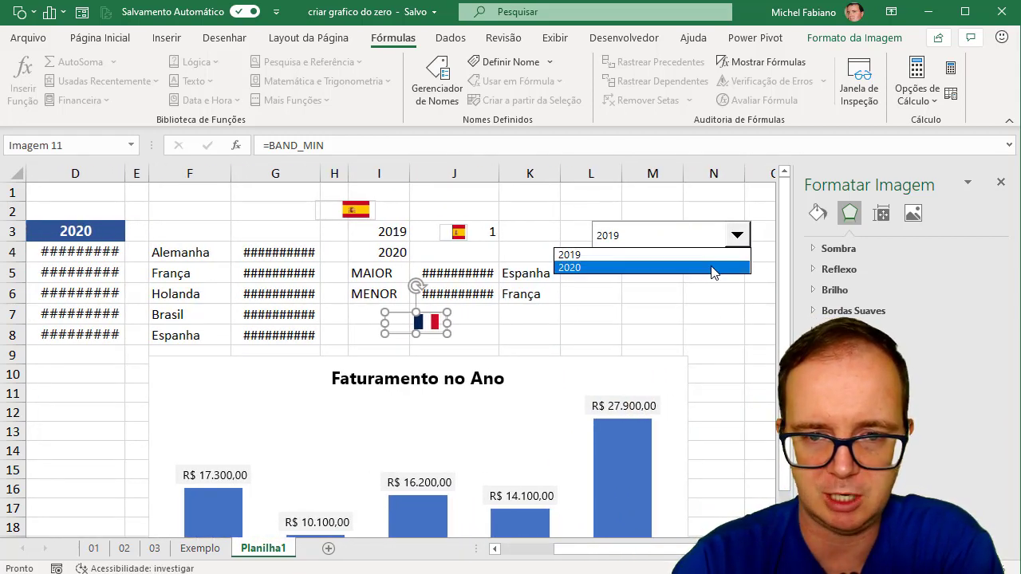
pyautogui.click(714, 269)
pyautogui.click(734, 236)
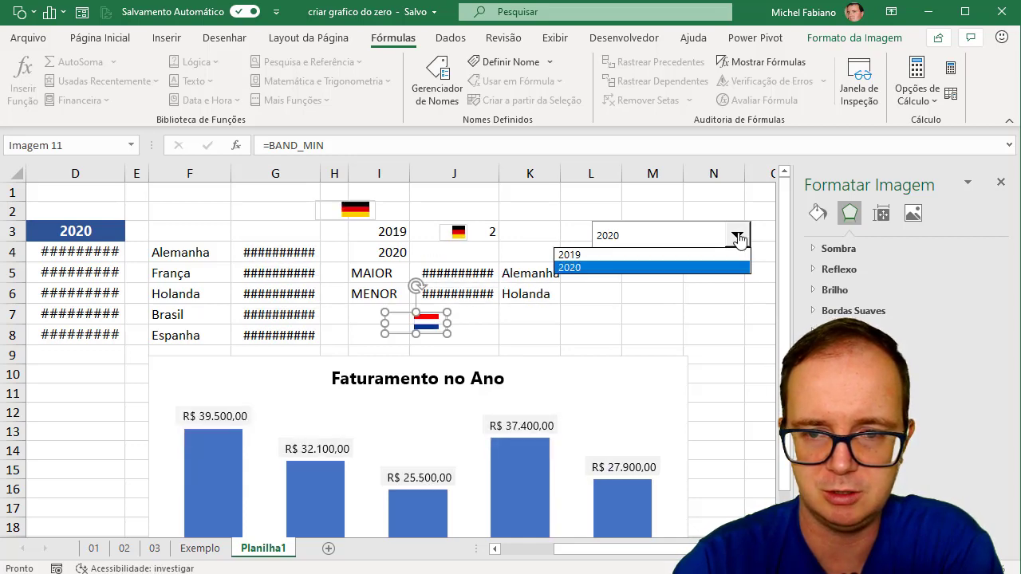
pyautogui.click(713, 252)
pyautogui.click(736, 236)
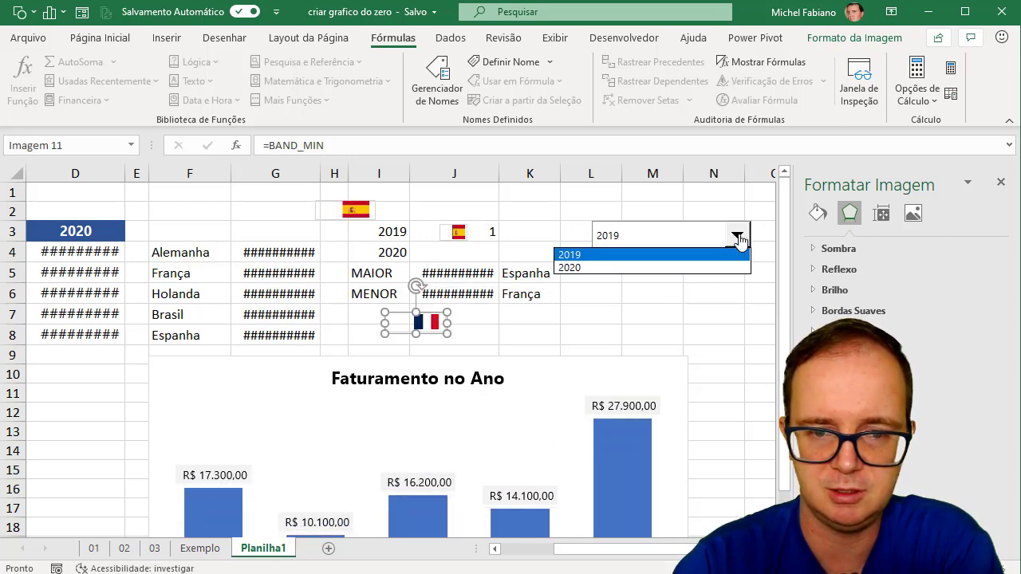
pyautogui.click(702, 269)
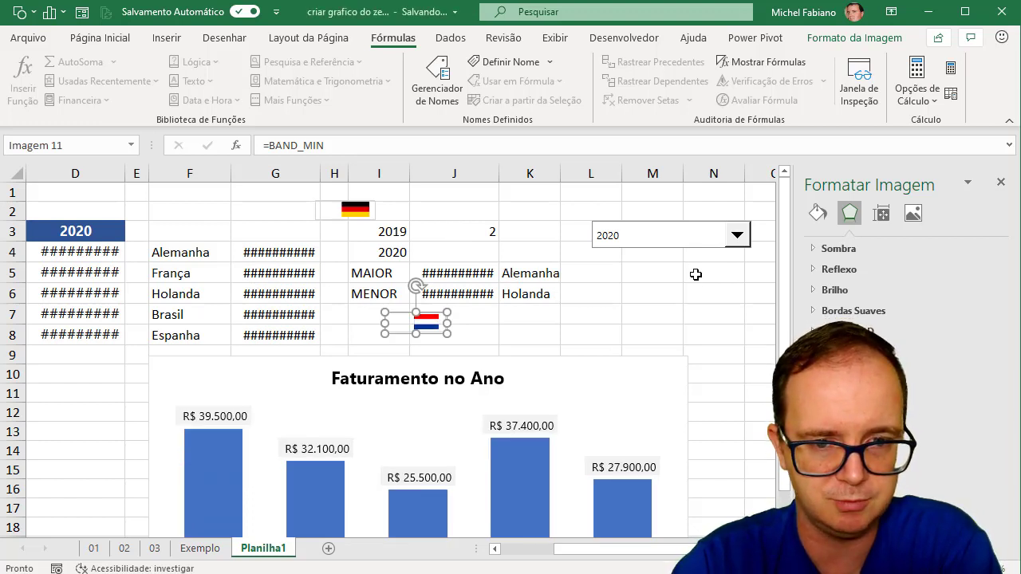
pyautogui.click(680, 300)
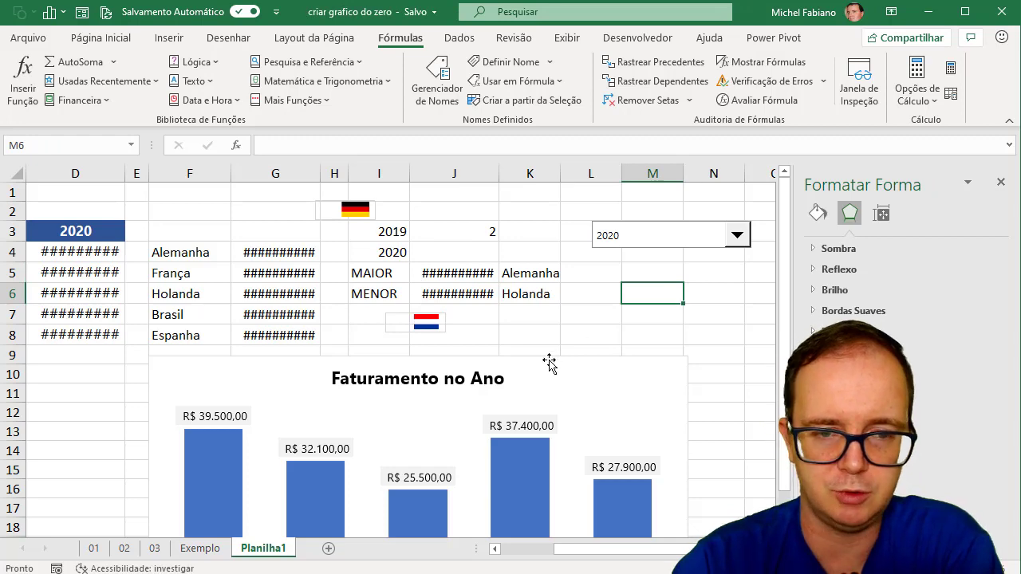
# Move the chart up, place the Germany and Netherlands flags beneath it, and close Formatar Imagem.
pyautogui.moveTo(549, 363); pyautogui.dragTo(546, 222)
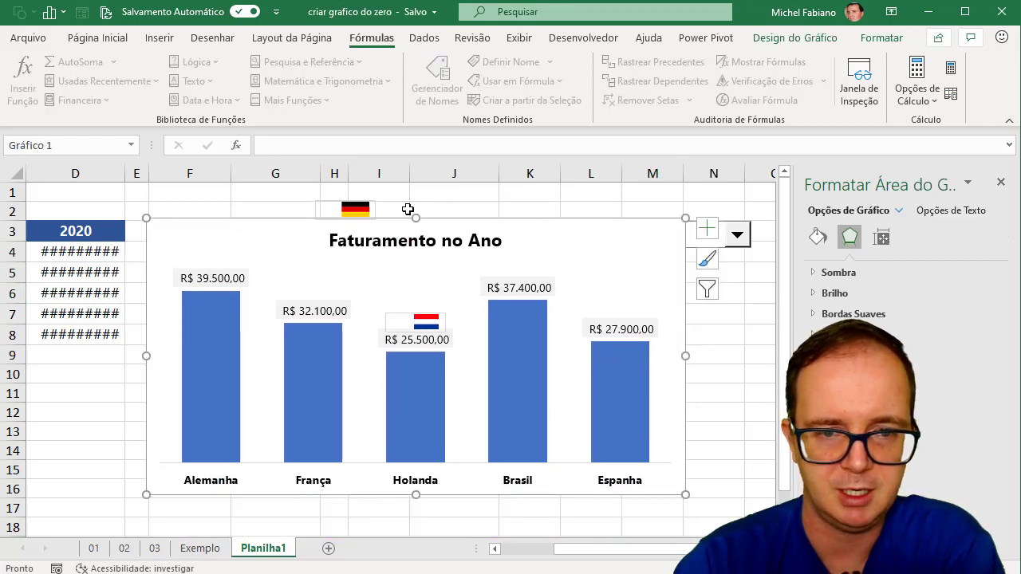
pyautogui.moveTo(370, 211); pyautogui.dragTo(330, 519)
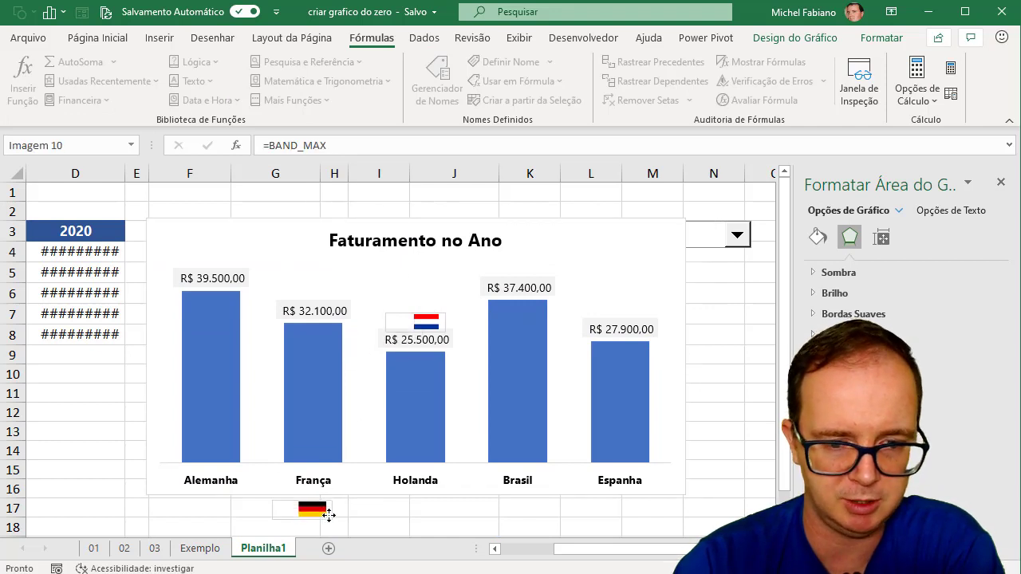
pyautogui.moveTo(416, 323)
pyautogui.mouseDown()
pyautogui.moveTo(527, 494)
pyautogui.moveTo(529, 519)
pyautogui.mouseUp()
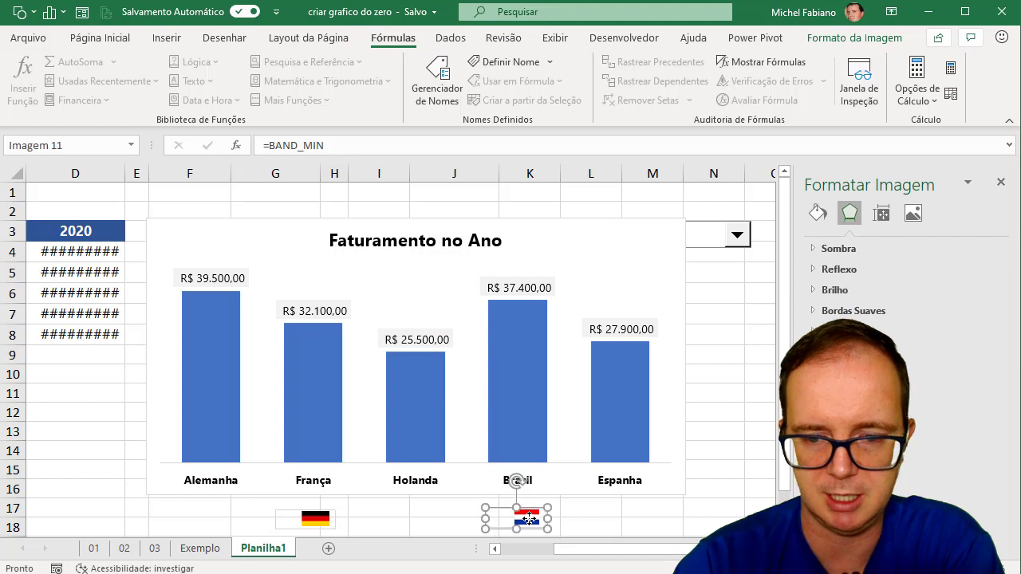
pyautogui.click(1000, 183)
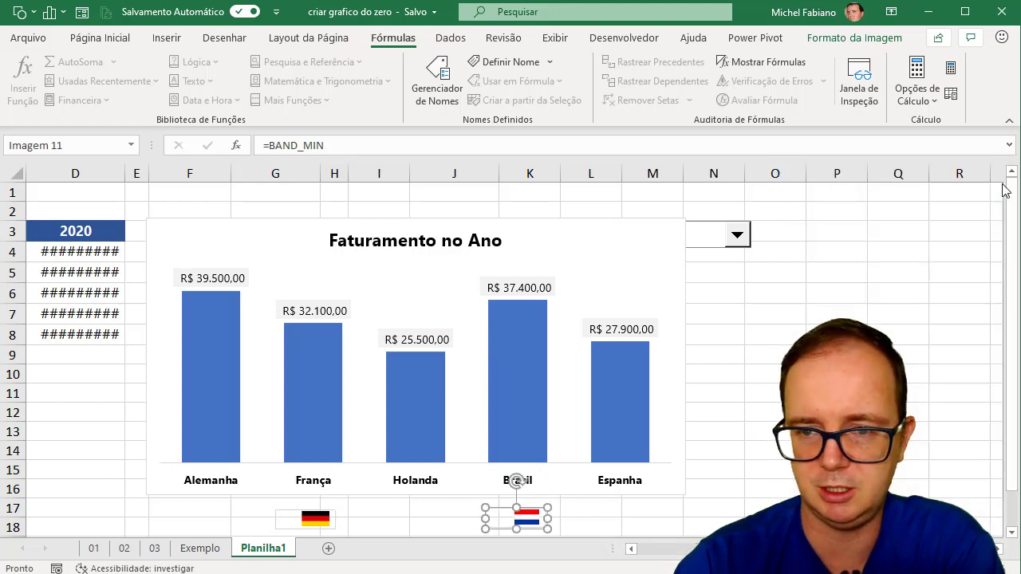
pyautogui.click(598, 233)
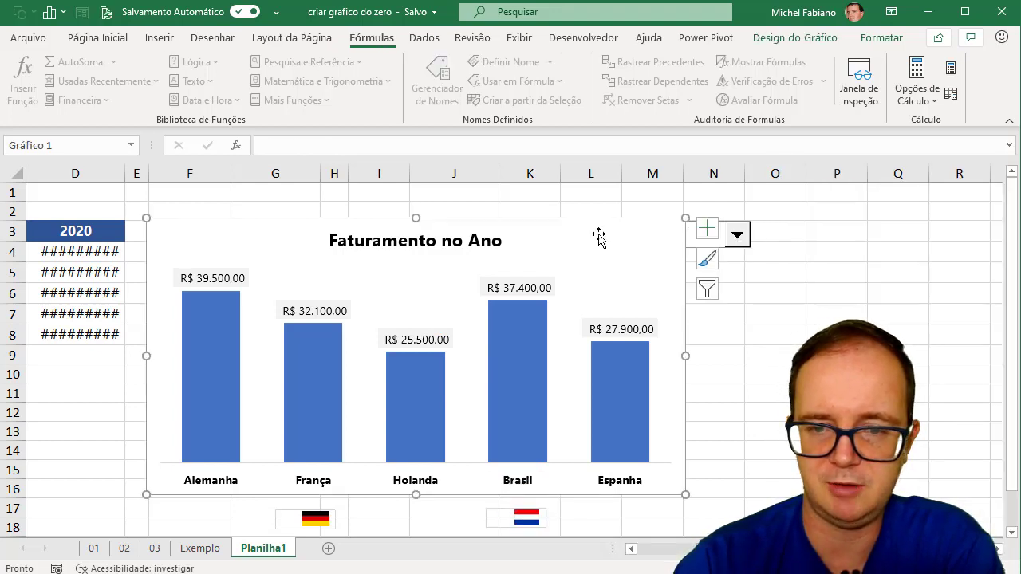
pyautogui.click(883, 38)
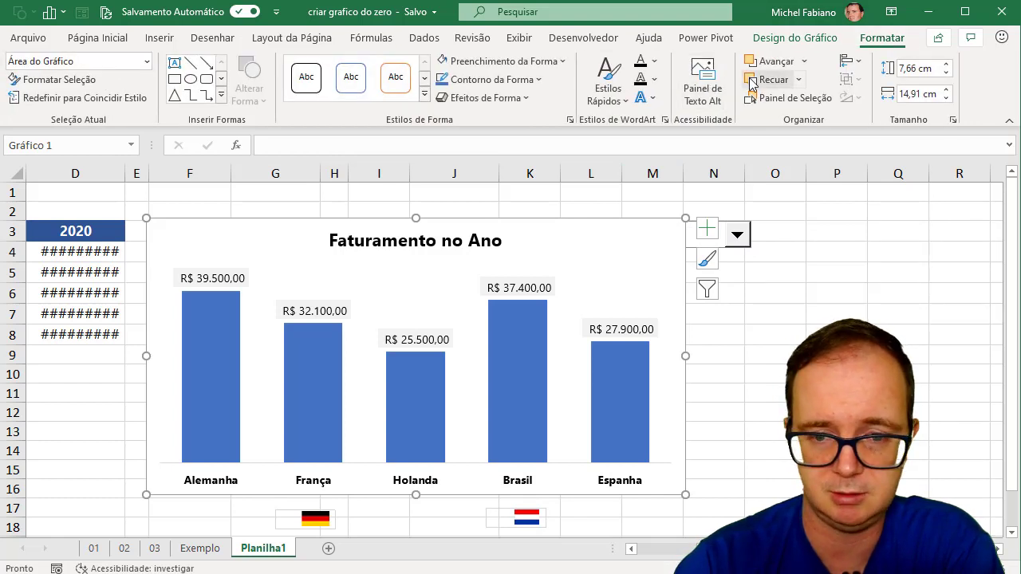
# Shift the chart title left and shrink the plot area down from the top.
pyautogui.click(761, 312)
pyautogui.click(482, 247)
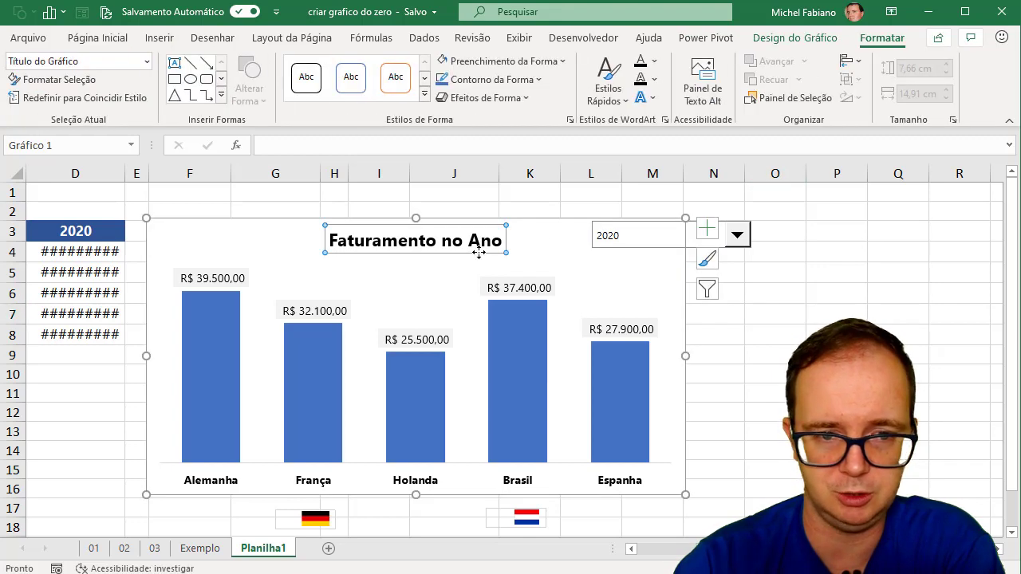
pyautogui.moveTo(482, 246); pyautogui.dragTo(325, 252)
pyautogui.click(458, 297)
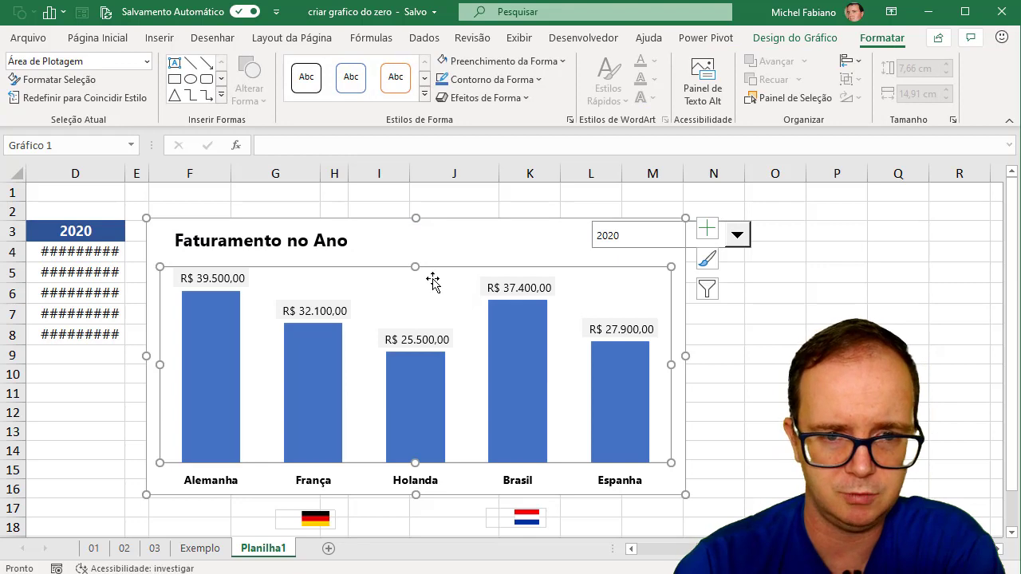
pyautogui.moveTo(416, 271); pyautogui.dragTo(414, 279)
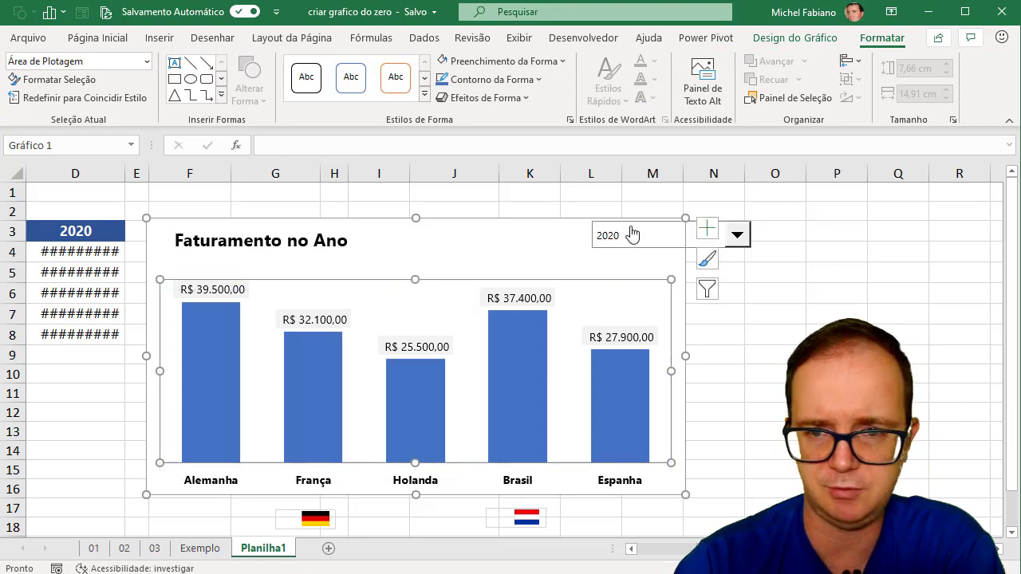
# Move the year drop-down beside the title and make it shorter and narrower.
pyautogui.rightClick(638, 239)
pyautogui.press('Escape')
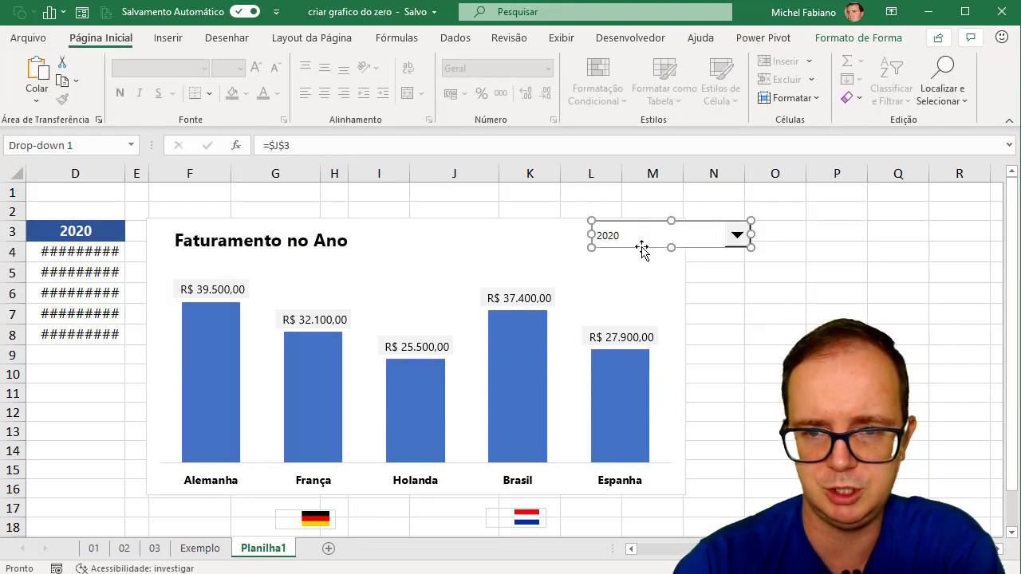
pyautogui.moveTo(642, 249); pyautogui.dragTo(558, 260)
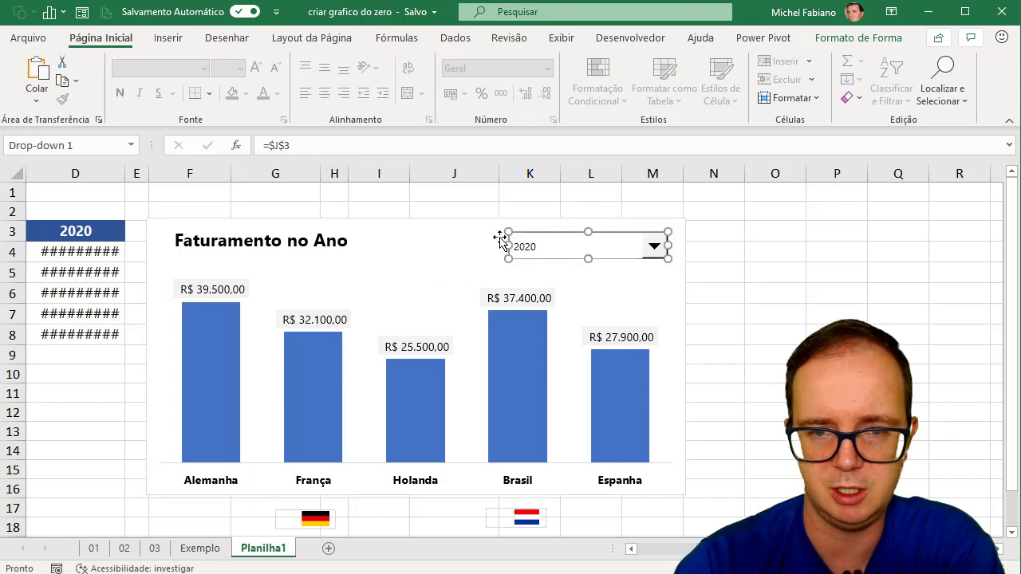
pyautogui.moveTo(585, 255); pyautogui.dragTo(584, 252)
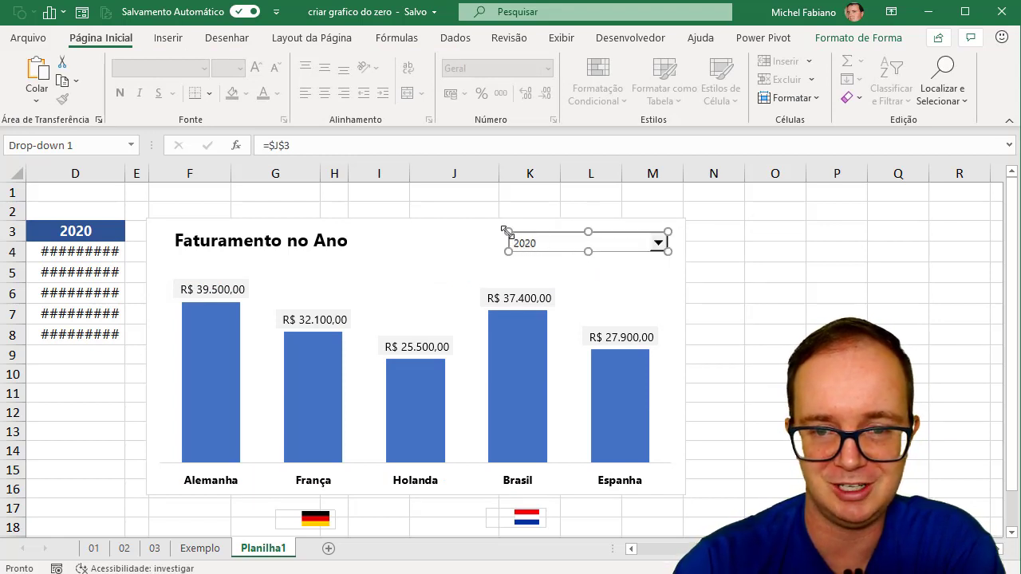
pyautogui.moveTo(506, 231); pyautogui.dragTo(588, 233)
pyautogui.click(775, 272)
pyautogui.click(656, 244)
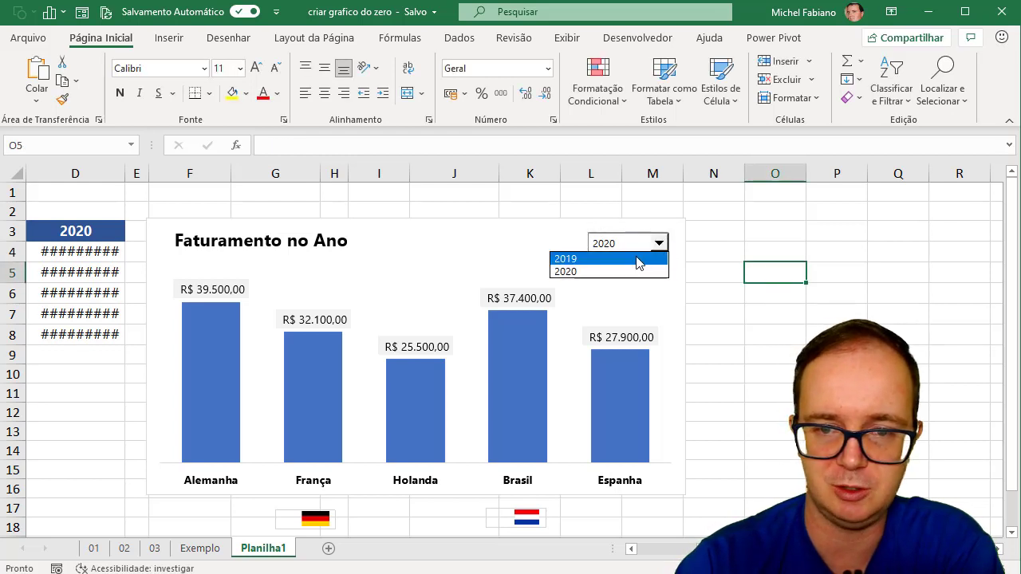
pyautogui.click(636, 258)
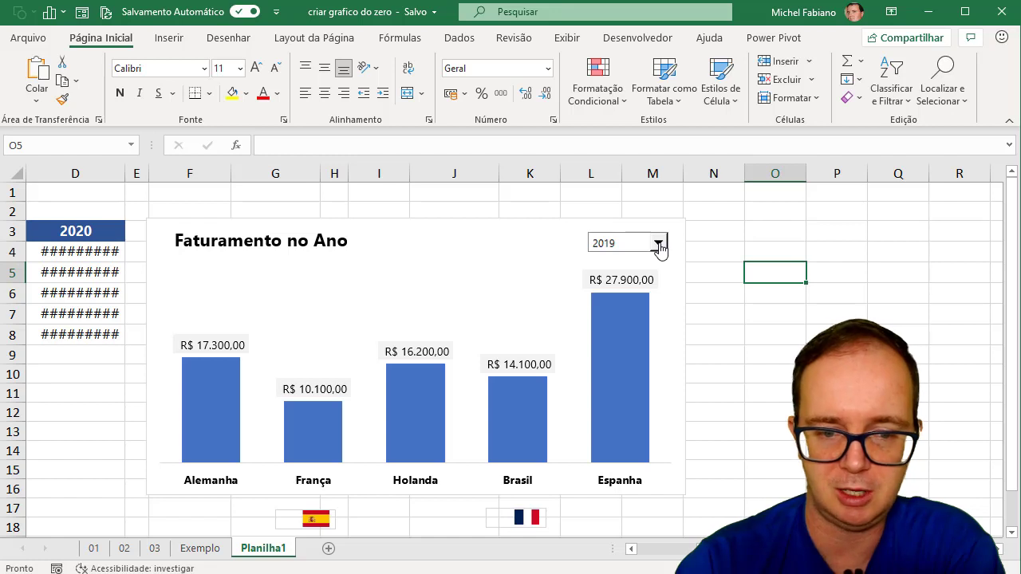
pyautogui.click(659, 244)
pyautogui.click(635, 269)
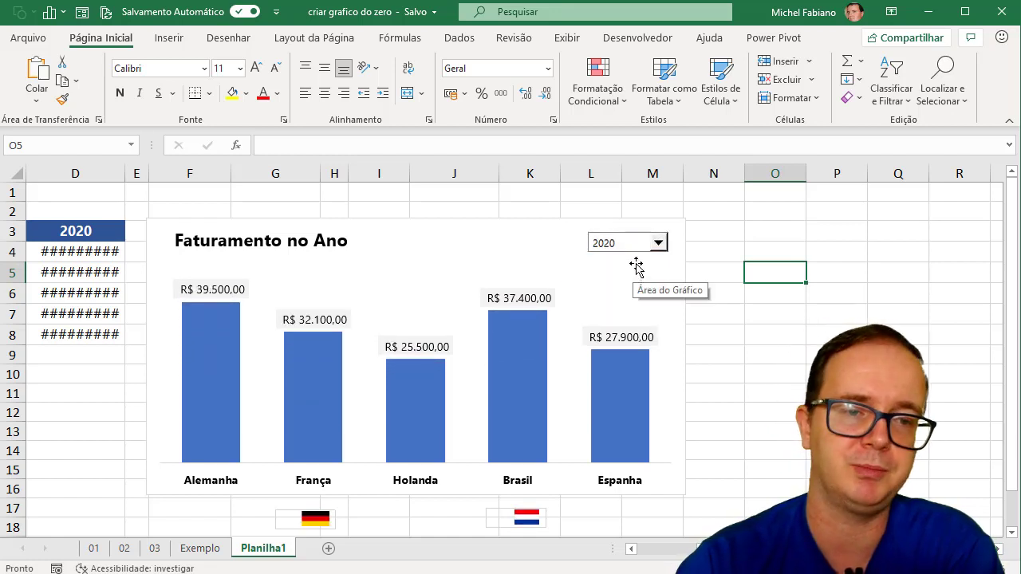
pyautogui.scroll(-1, 502, 351)
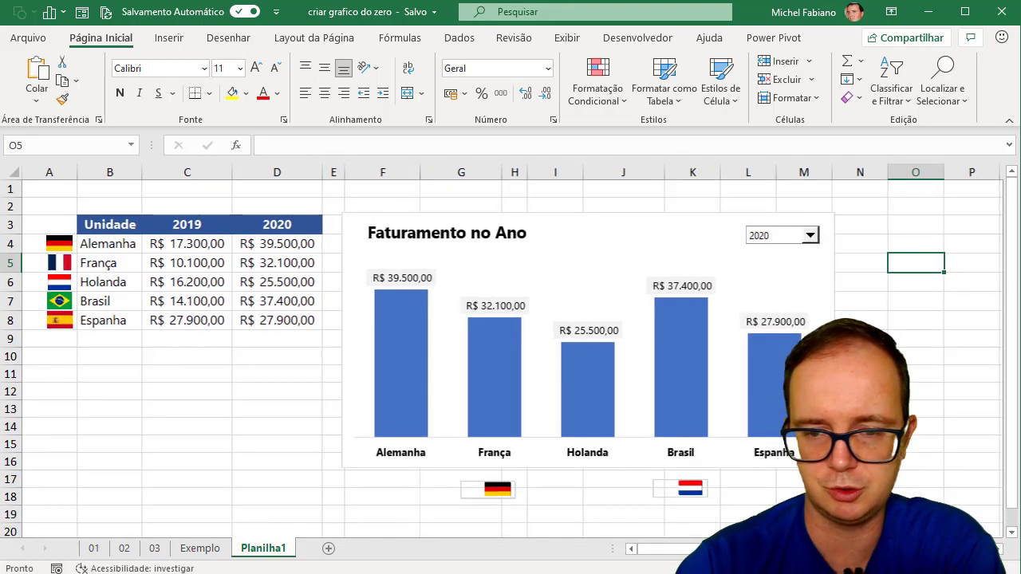
pyautogui.scroll(-1, 502, 351)
pyautogui.scroll(-1, 503, 351)
# Draw a 1,62 × 14,99 cm rectangle spanning rows 17–19 under the chart, over both flags.
pyautogui.click(784, 355)
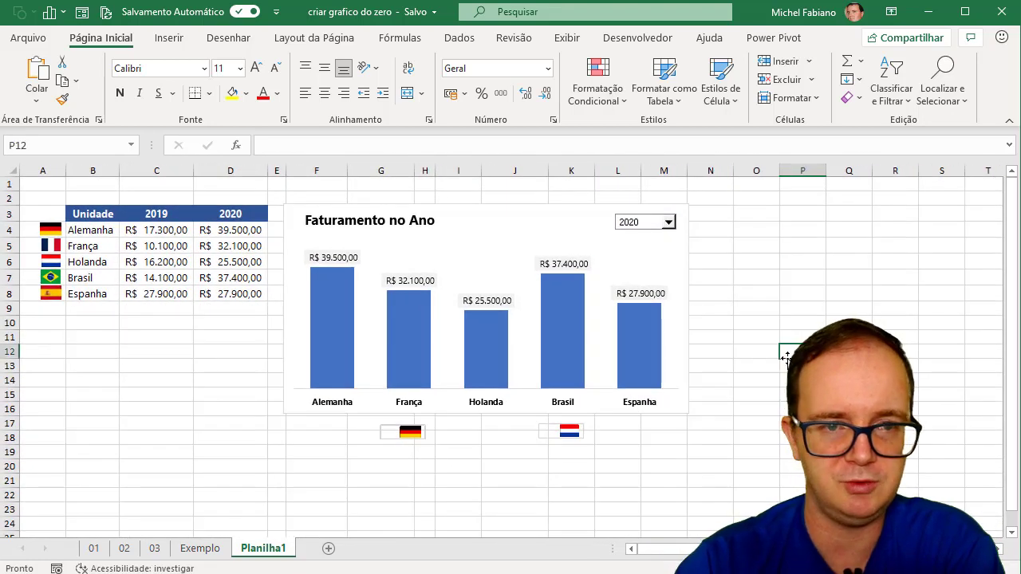
pyautogui.click(164, 40)
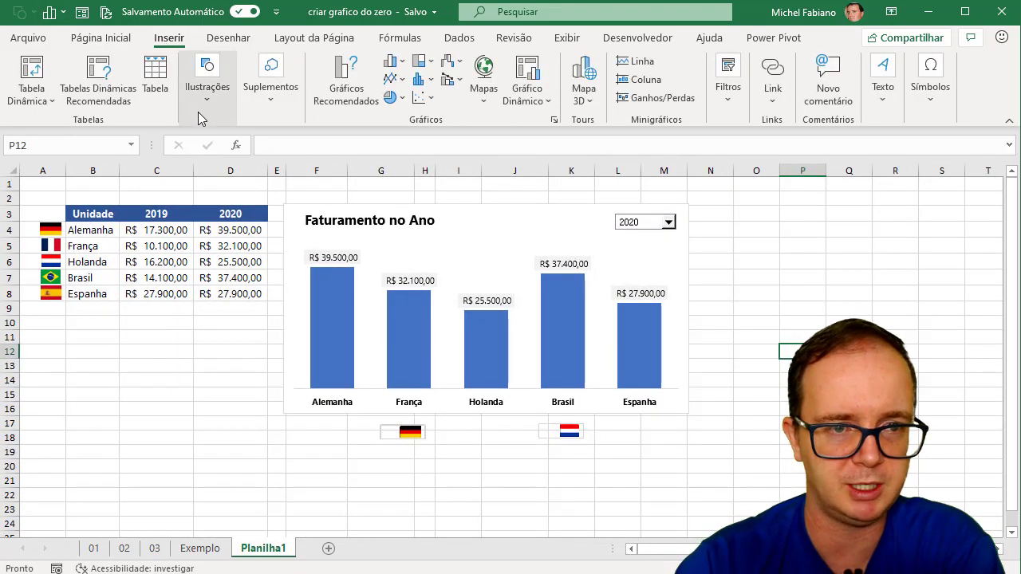
pyautogui.click(203, 112)
pyautogui.click(237, 183)
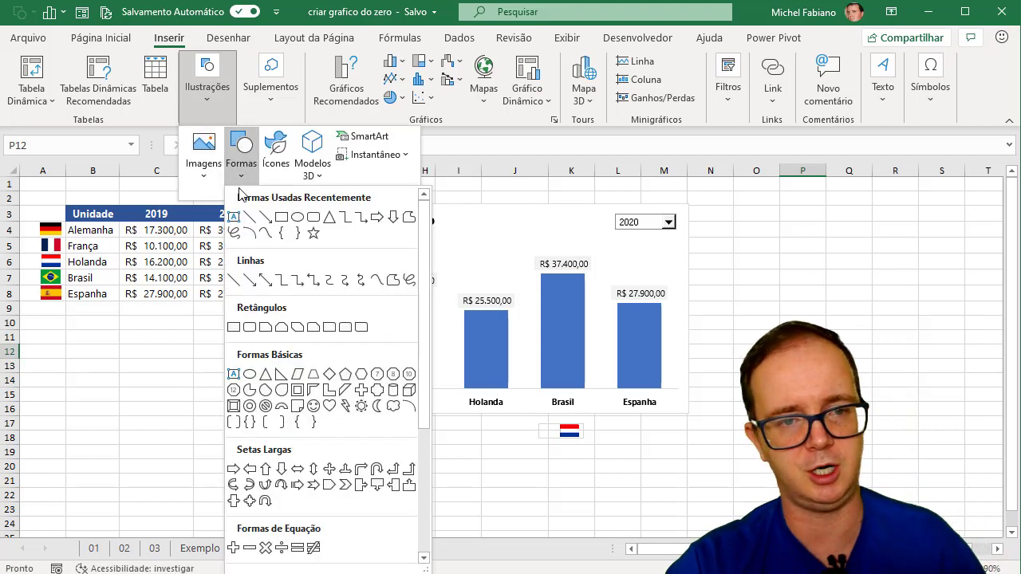
pyautogui.click(284, 223)
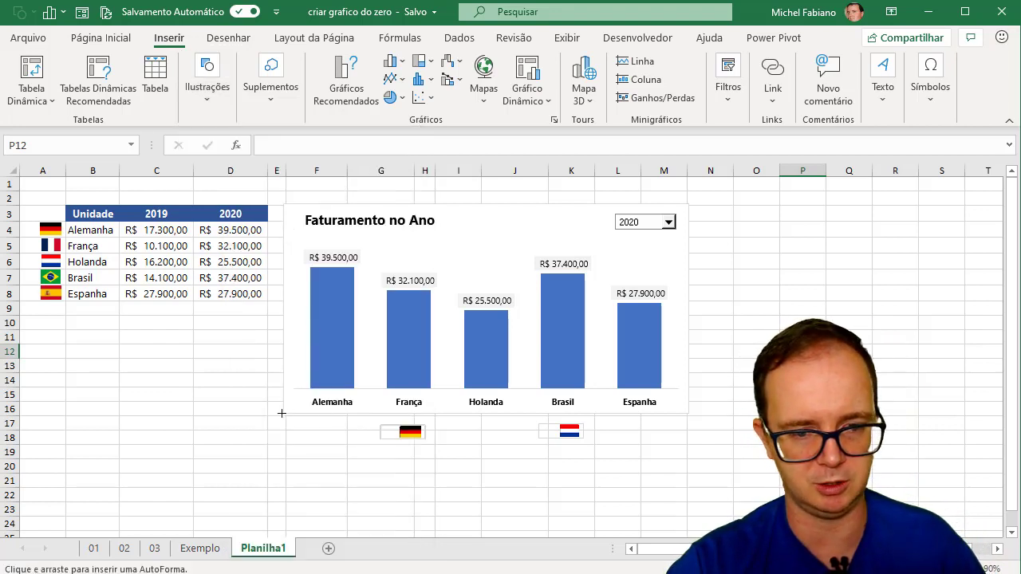
pyautogui.moveTo(283, 414)
pyautogui.mouseDown()
pyautogui.moveTo(598, 459)
pyautogui.moveTo(689, 457)
pyautogui.mouseUp()
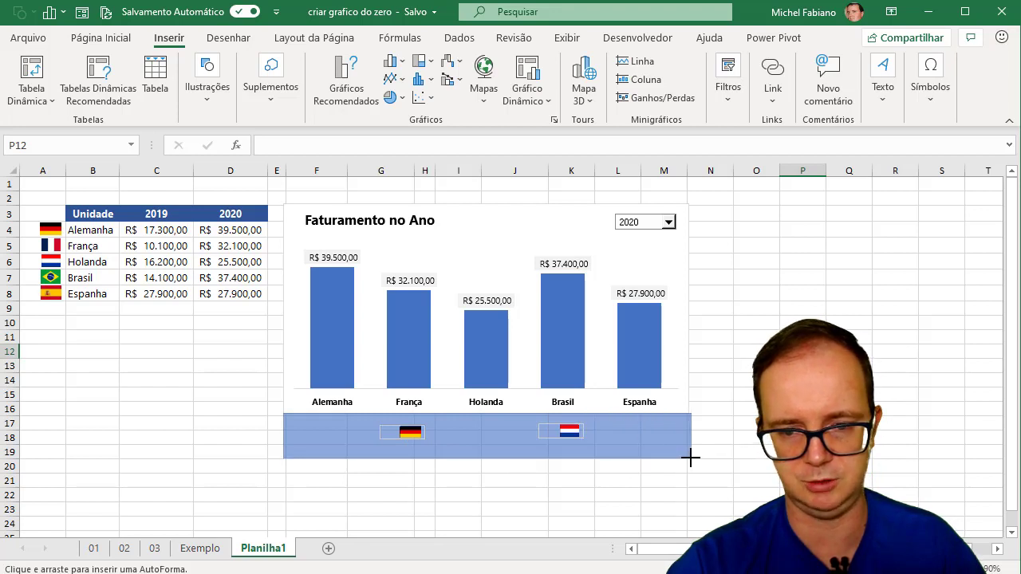
pyautogui.moveTo(689, 457); pyautogui.dragTo(689, 457)
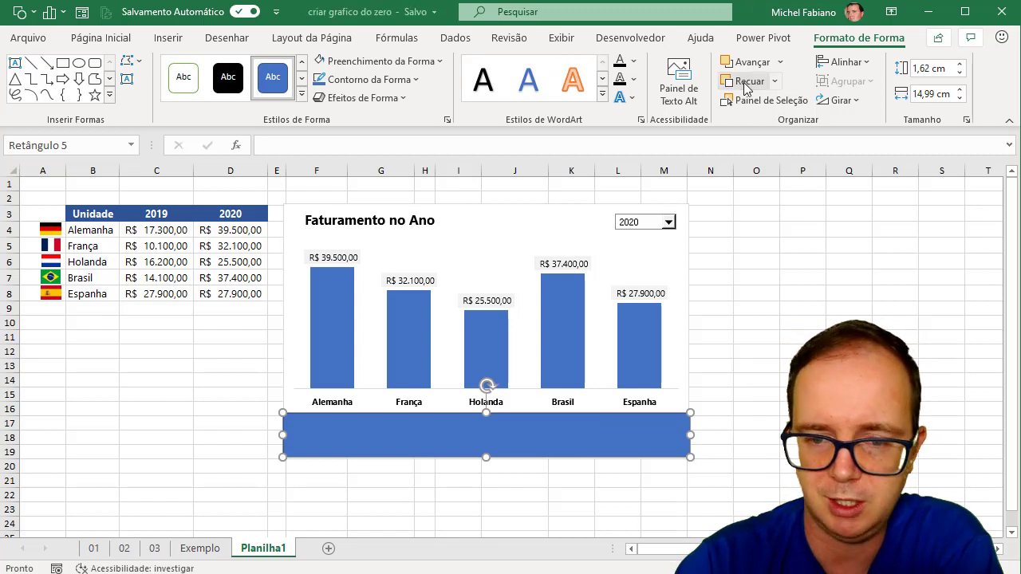
# Send the rectangle behind both flags, fill it dark blue, and remove its outline.
pyautogui.click(748, 81)
pyautogui.click(746, 82)
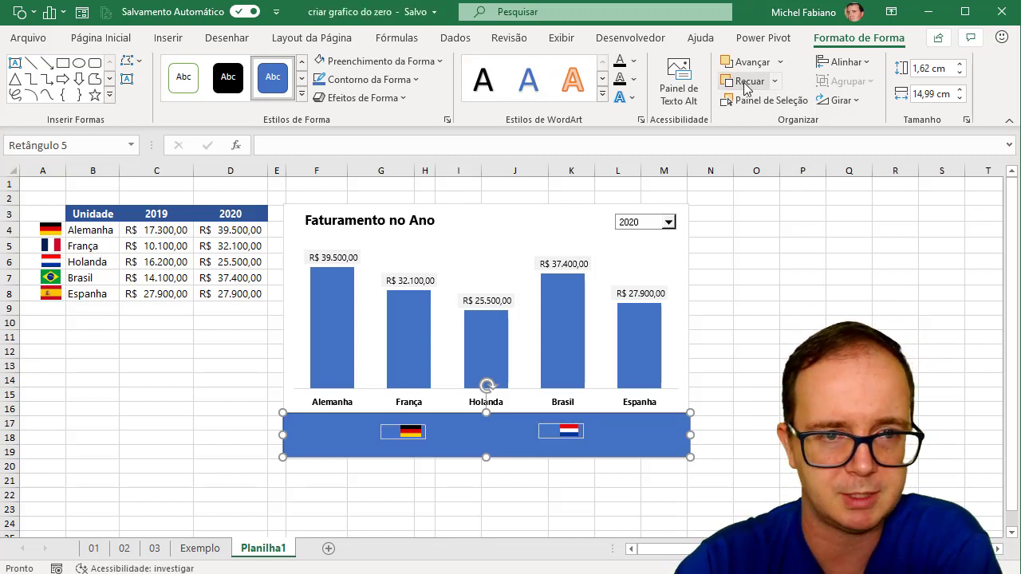
pyautogui.click(335, 61)
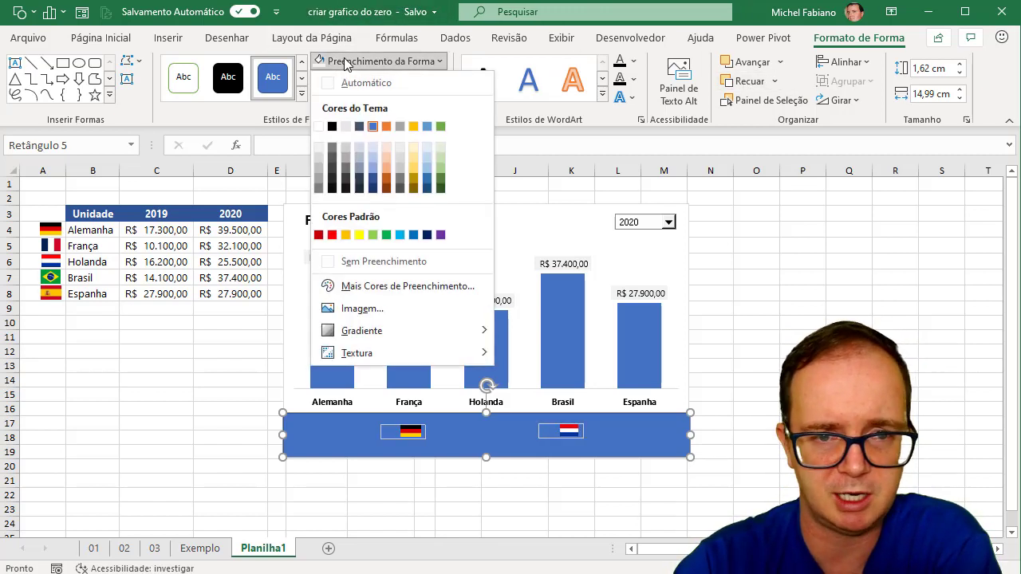
pyautogui.click(371, 181)
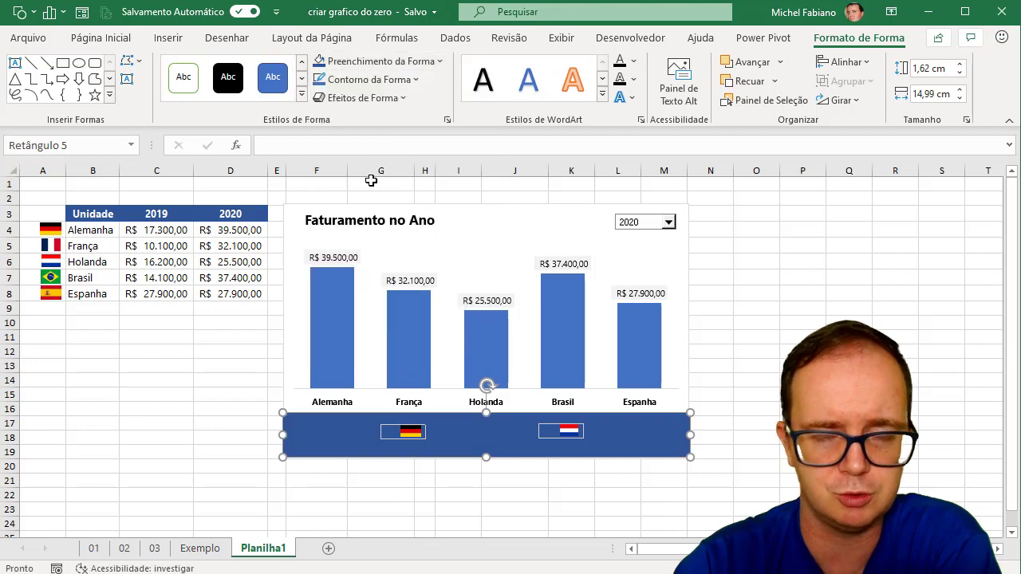
pyautogui.click(363, 80)
pyautogui.click(383, 279)
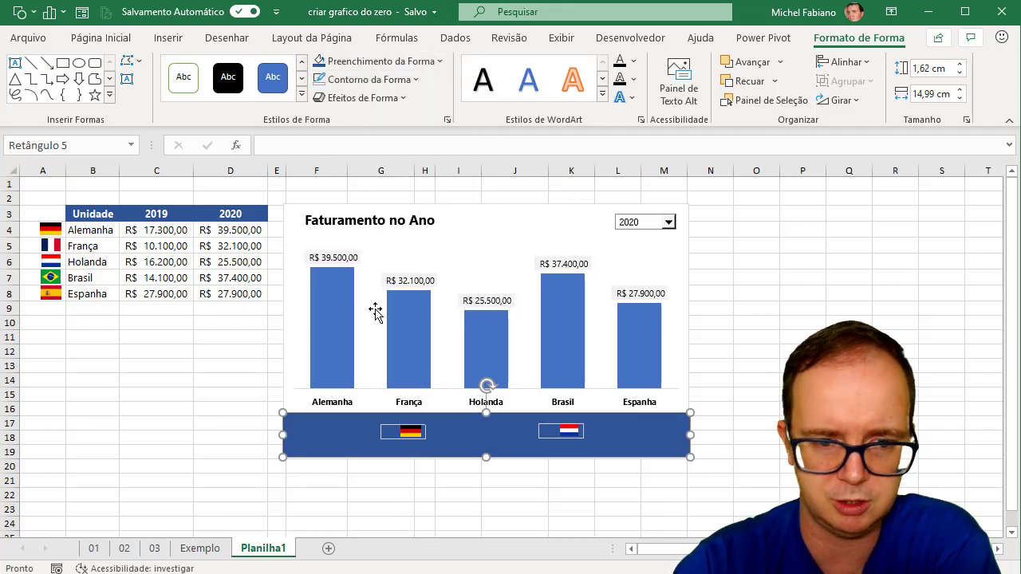
pyautogui.click(348, 505)
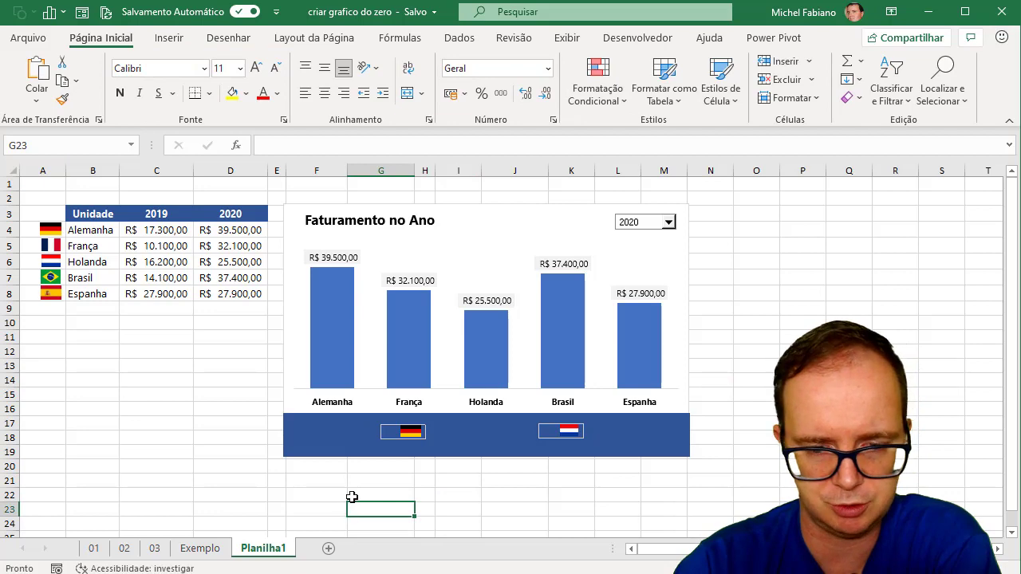
pyautogui.click(409, 430)
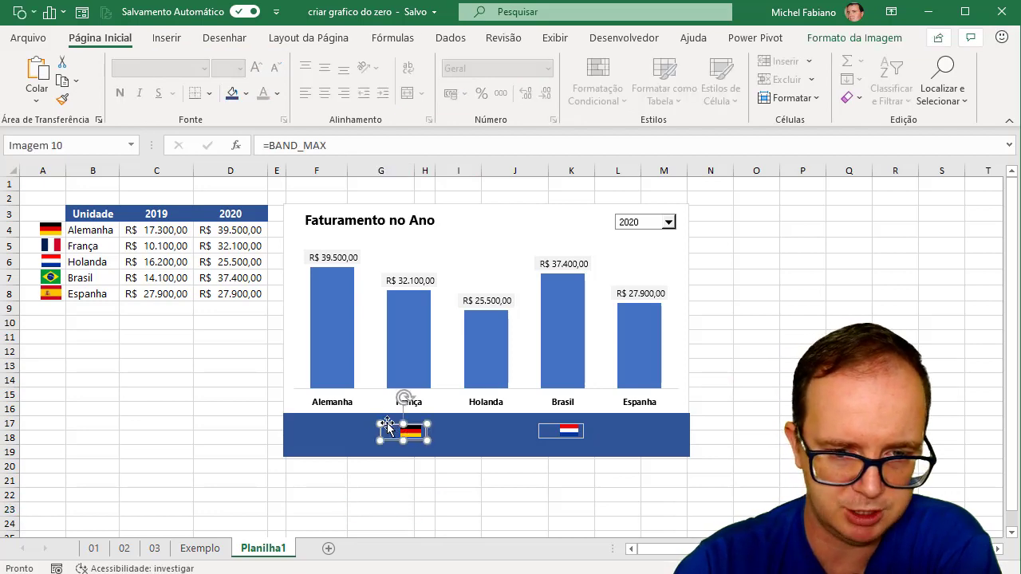
pyautogui.click(840, 39)
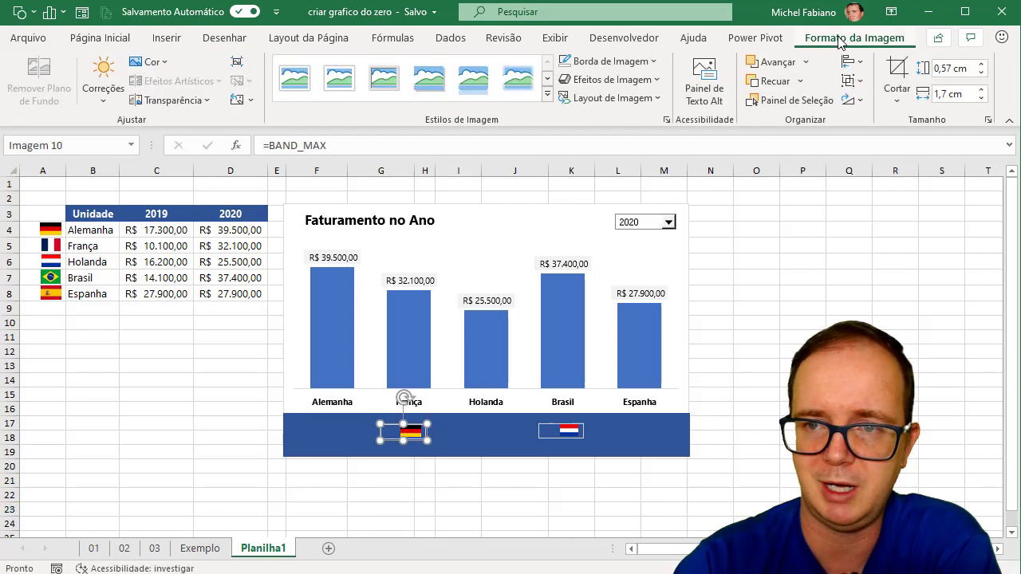
# Crop the German flag to about 0,49 × 0,98 cm, trimming its empty left and bottom-right margins.
pyautogui.click(898, 70)
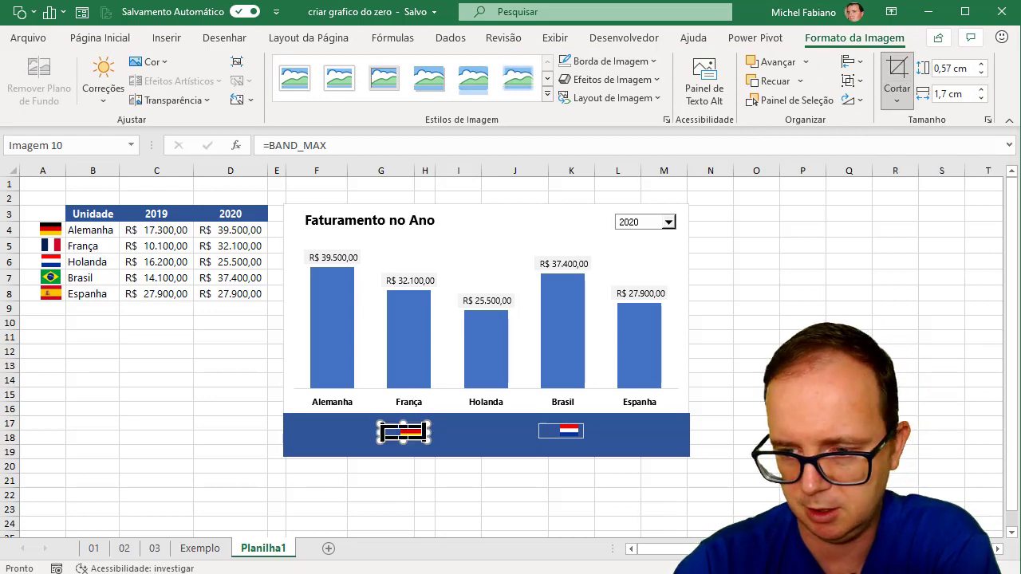
pyautogui.keyDown('ctrl'); pyautogui.scroll(1, 1011, 495); pyautogui.keyUp('ctrl')
pyautogui.keyDown('ctrl'); pyautogui.scroll(2, 1012, 518); pyautogui.keyUp('ctrl')
pyautogui.click(1012, 532)
pyautogui.click(1012, 532)
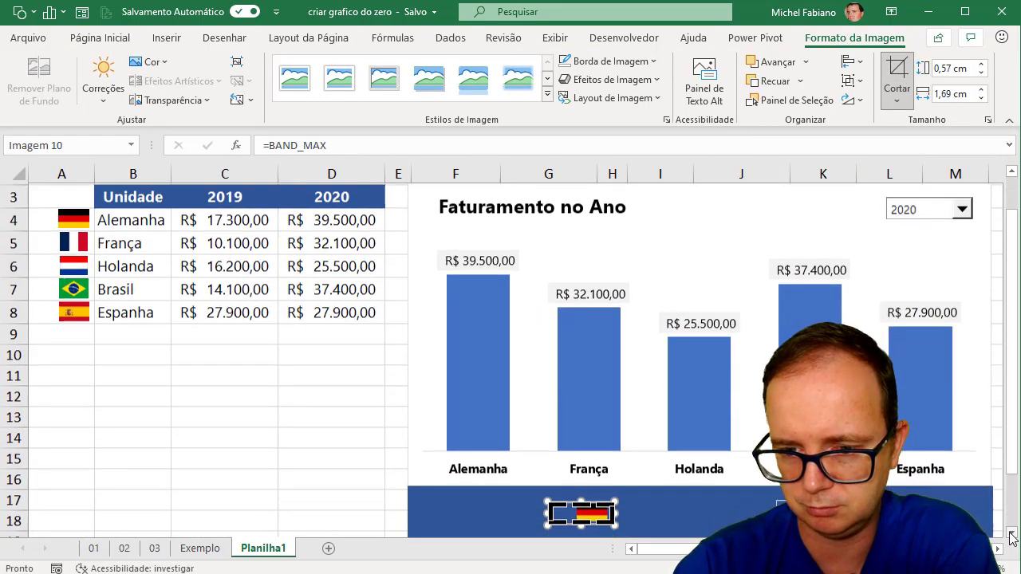
pyautogui.click(1011, 532)
pyautogui.click(1012, 532)
pyautogui.hscroll(1, 1013, 533)
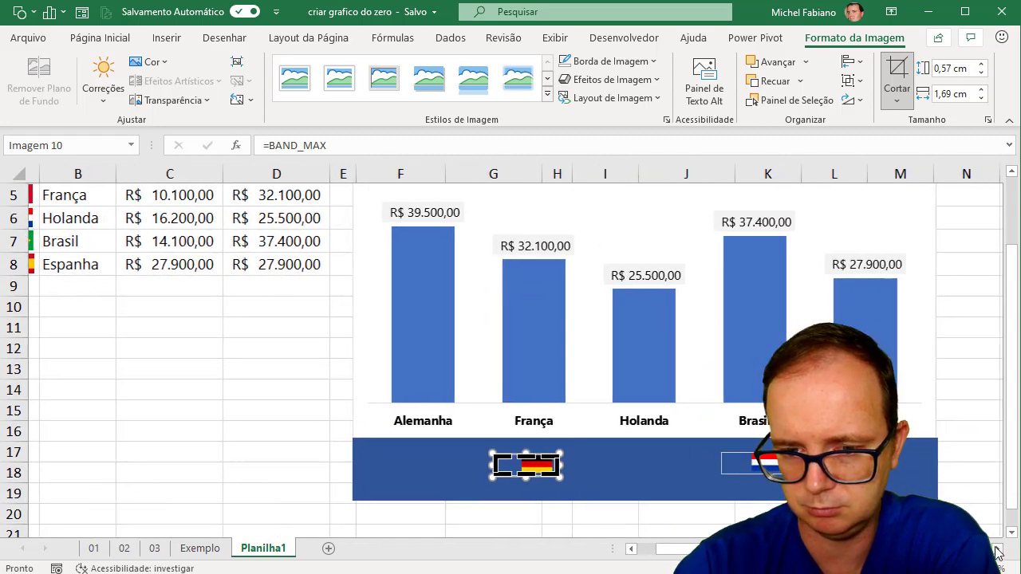
pyautogui.hscroll(3, 1013, 532)
pyautogui.scroll(-2, 1013, 533)
pyautogui.click(1012, 533)
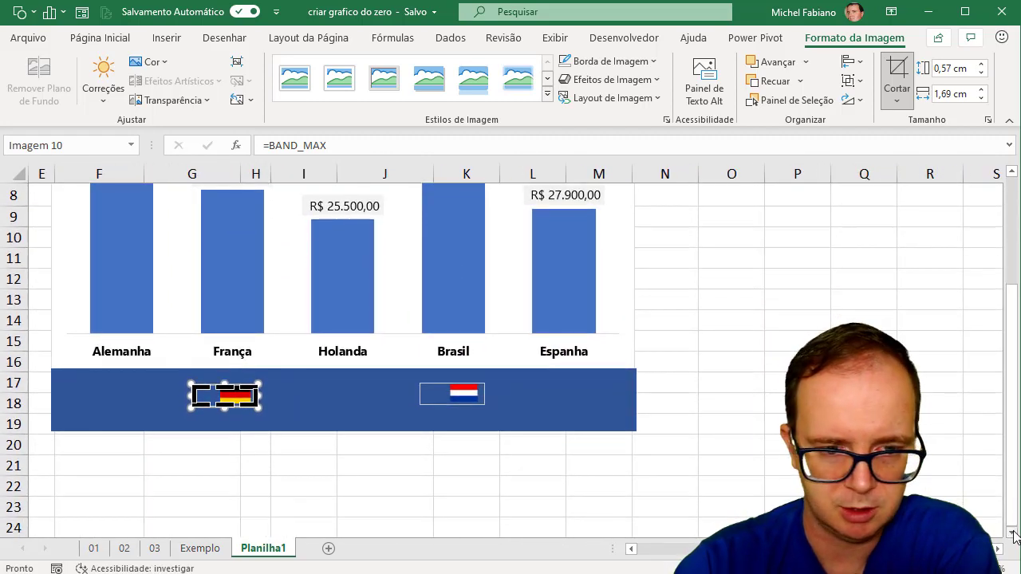
pyautogui.keyDown('ctrl'); pyautogui.scroll(2, 1000, 549); pyautogui.keyUp('ctrl')
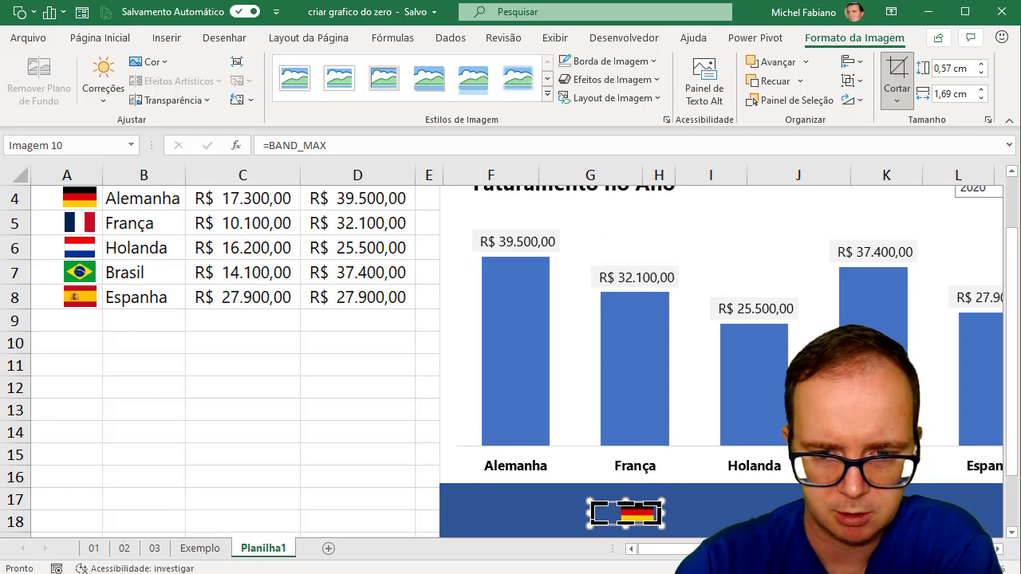
pyautogui.click(1010, 533)
pyautogui.click(998, 549)
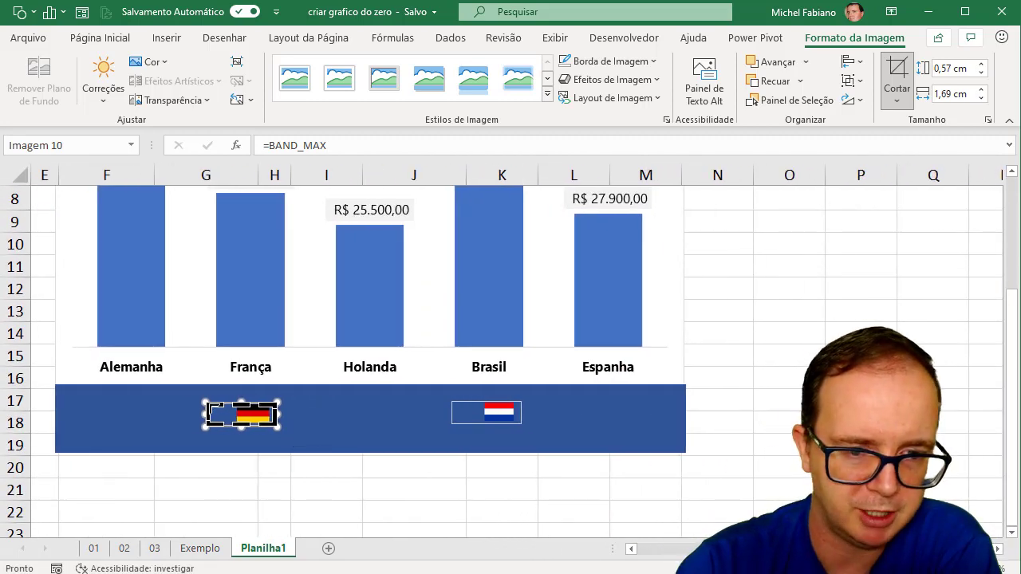
pyautogui.moveTo(212, 408); pyautogui.dragTo(225, 409)
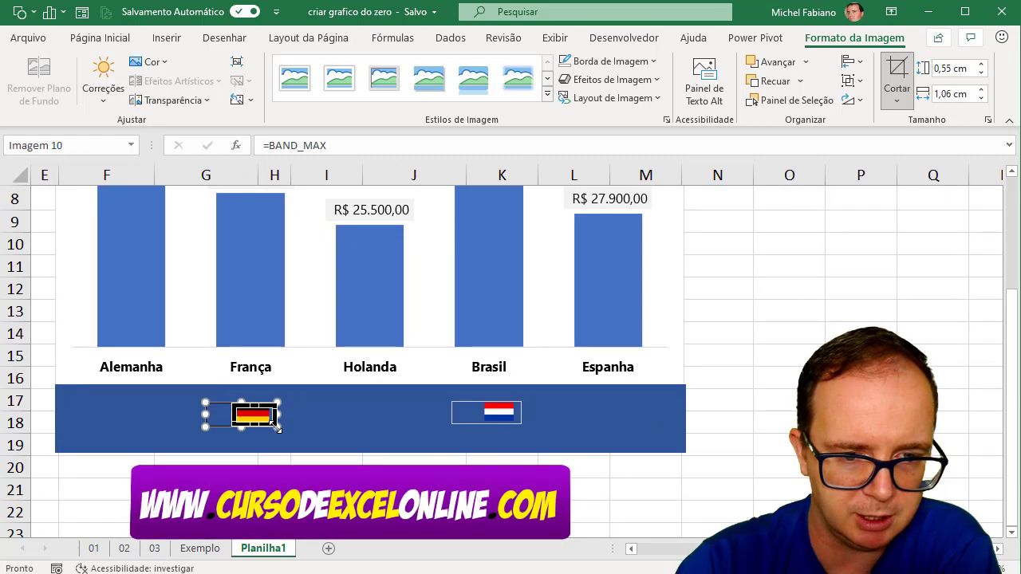
pyautogui.moveTo(277, 426); pyautogui.dragTo(273, 423)
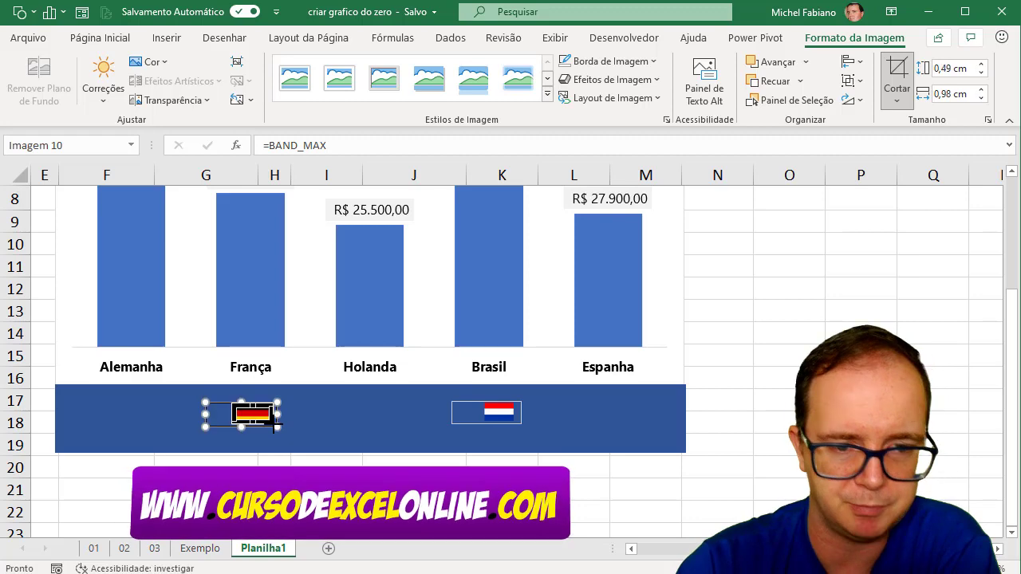
pyautogui.click(896, 80)
pyautogui.click(375, 498)
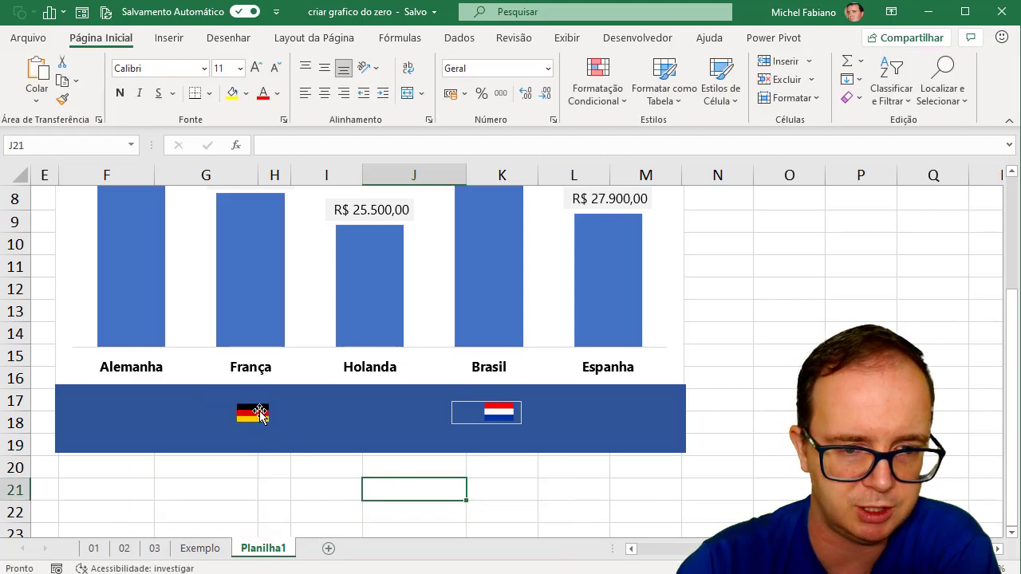
# Line up the German and Netherlands flags at the same height in the blue band.
pyautogui.moveTo(261, 412); pyautogui.dragTo(241, 419)
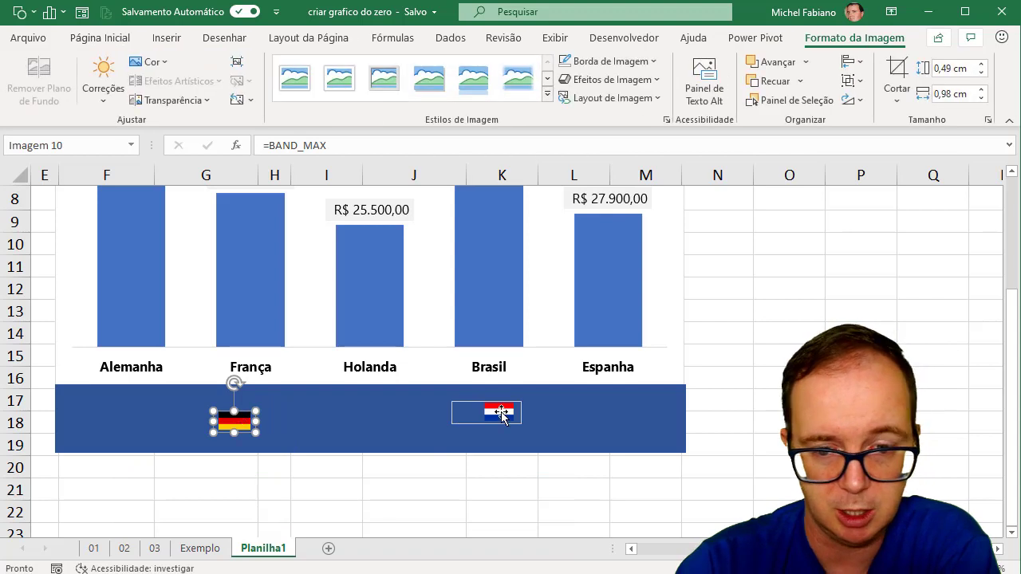
pyautogui.click(501, 414)
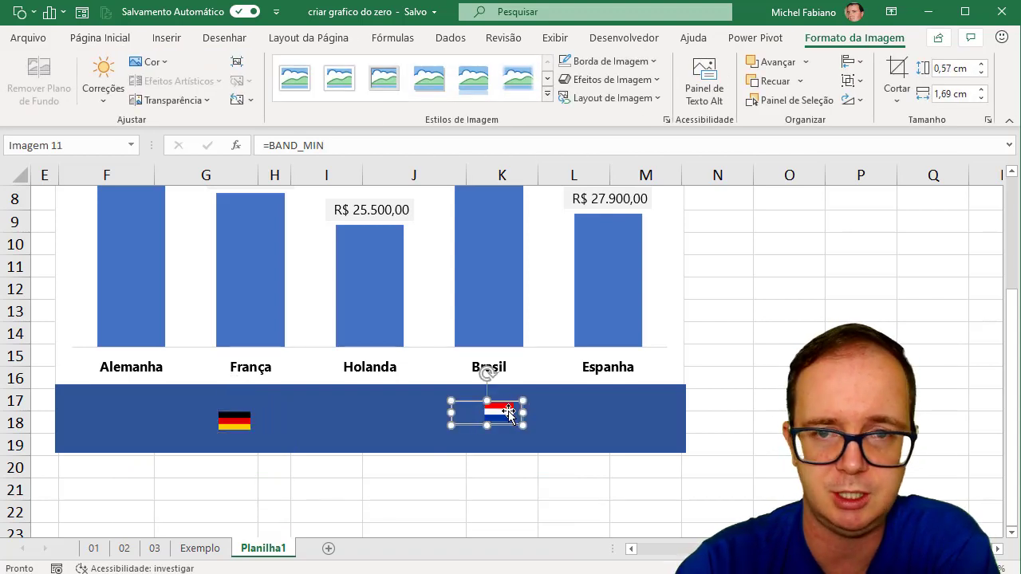
pyautogui.click(556, 38)
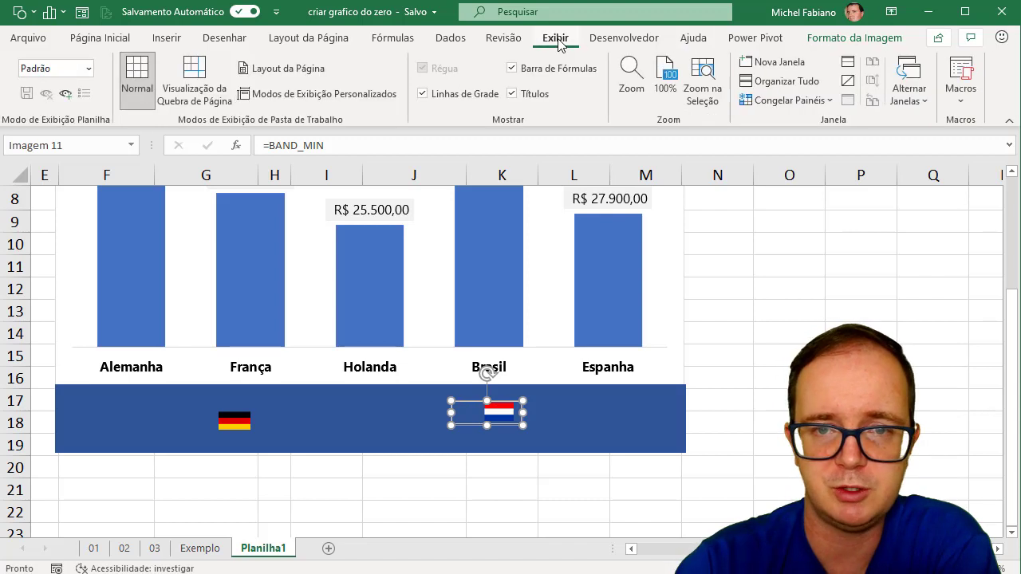
pyautogui.click(814, 324)
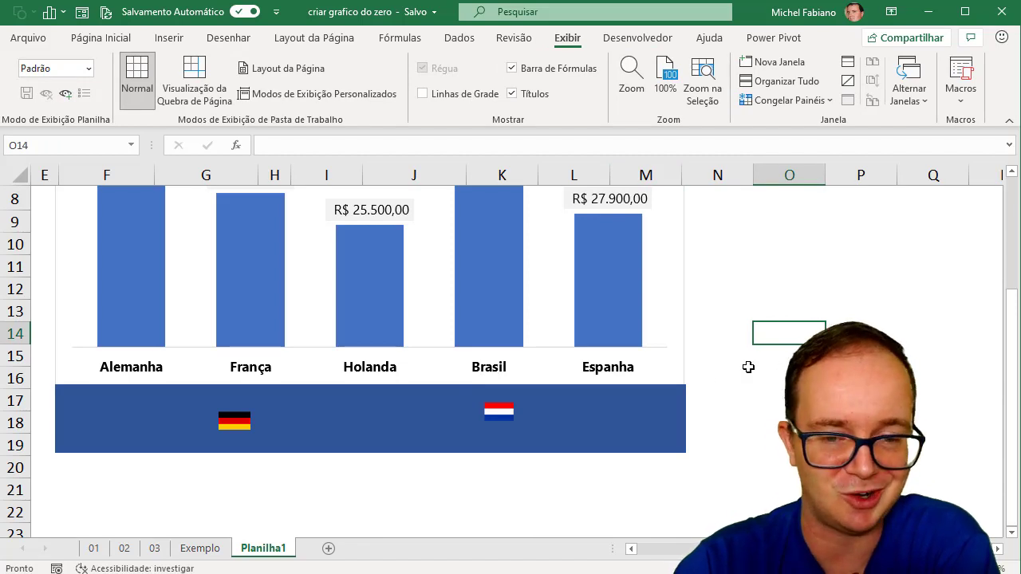
pyautogui.moveTo(502, 417); pyautogui.dragTo(529, 429)
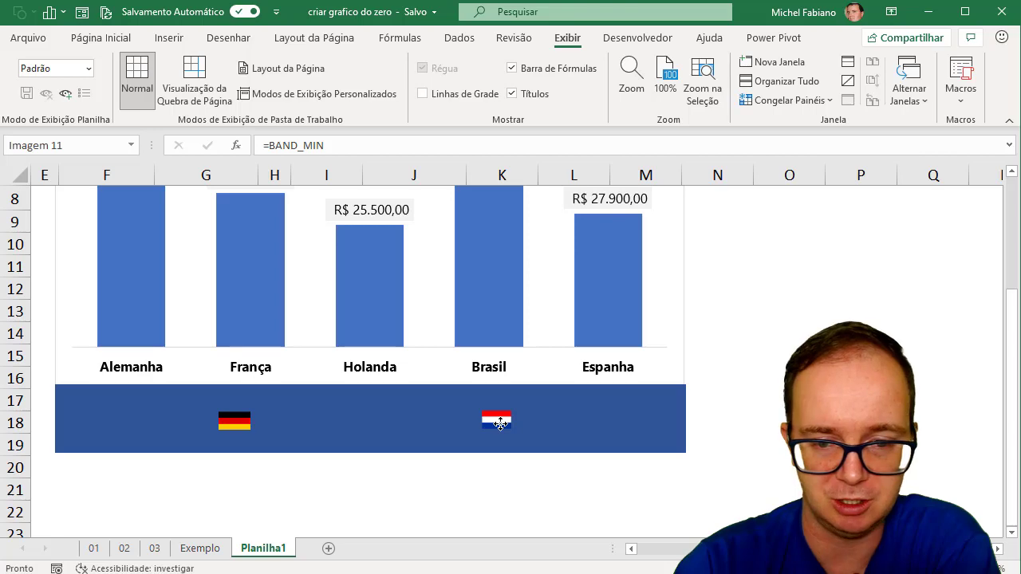
pyautogui.moveTo(500, 422); pyautogui.dragTo(500, 423)
# Move the chart down to uncover the helper cells F4:K6.
pyautogui.hscroll(-3, 515, 308)
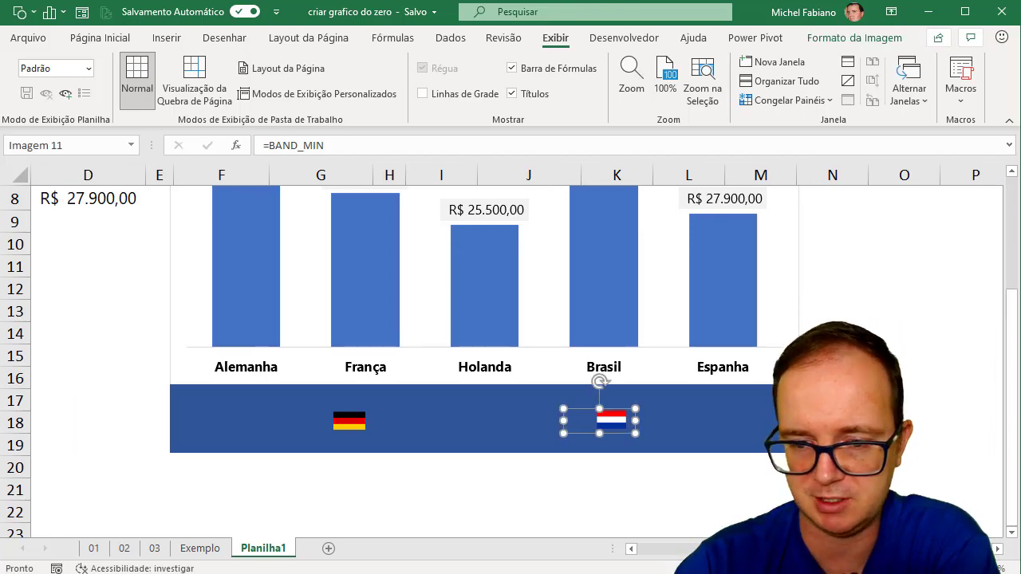
pyautogui.scroll(3, 510, 351)
pyautogui.scroll(-1, 510, 351)
pyautogui.scroll(-1, 511, 351)
pyautogui.scroll(-1, 510, 351)
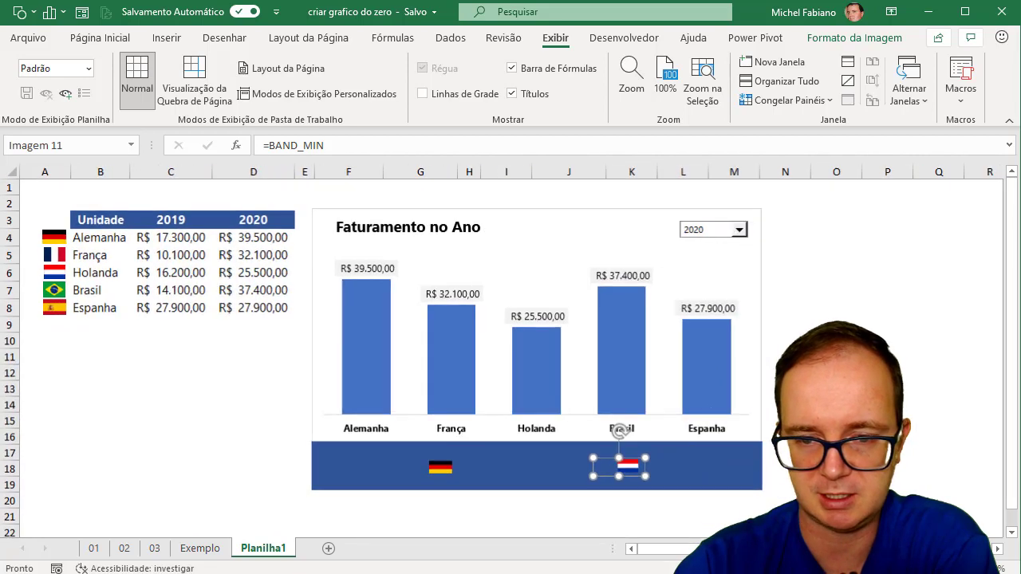
pyautogui.moveTo(611, 215); pyautogui.dragTo(631, 328)
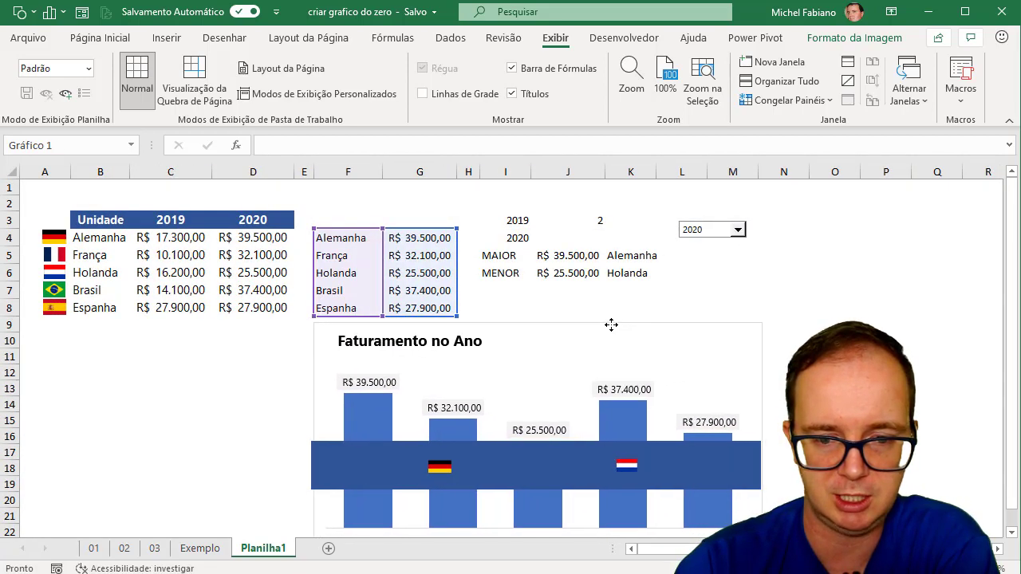
# Add a text box left of the chart linked to =$K$5, showing Alemanha.
pyautogui.moveTo(631, 327); pyautogui.dragTo(604, 322)
pyautogui.click(882, 310)
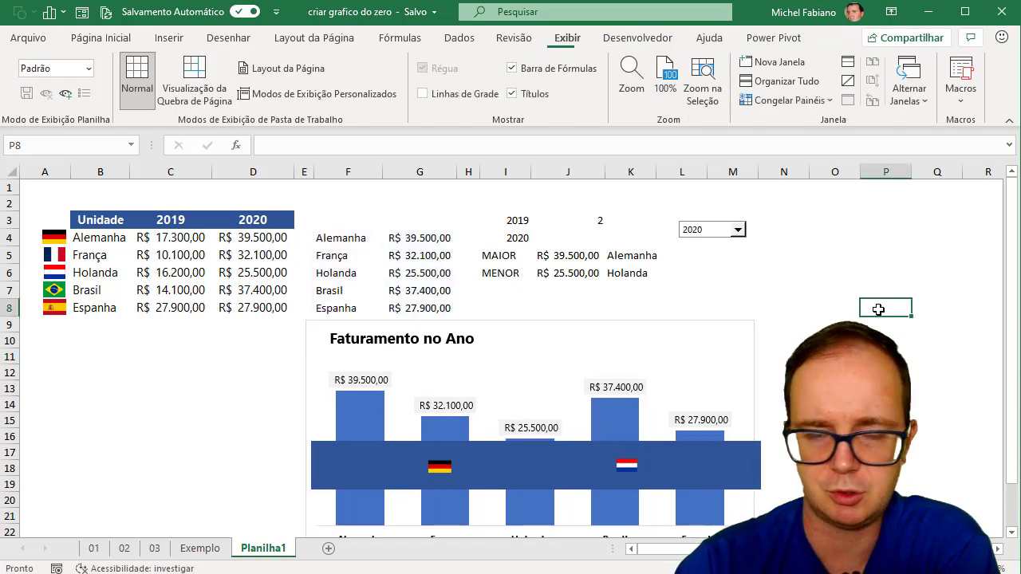
pyautogui.click(169, 37)
pyautogui.click(193, 98)
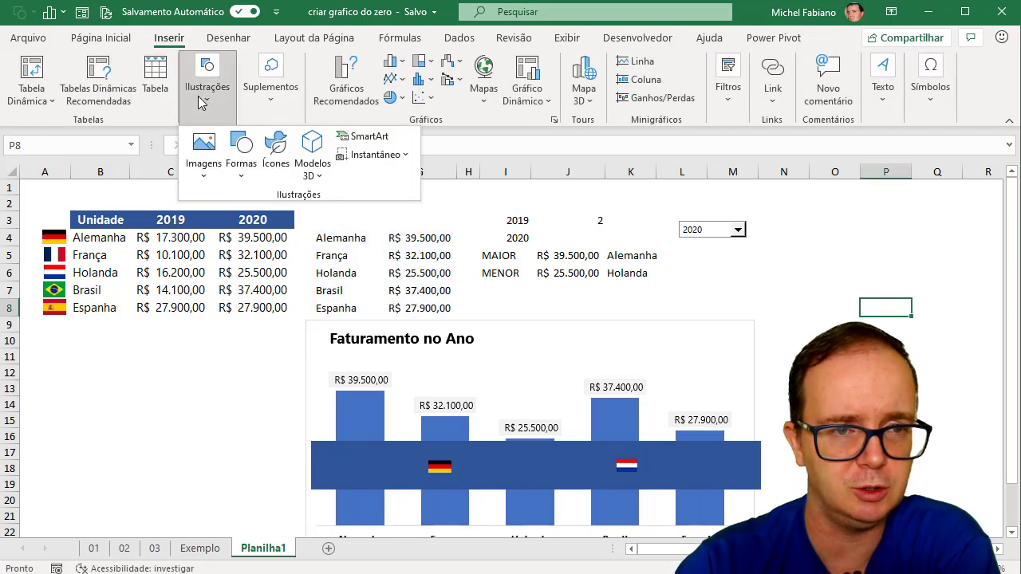
pyautogui.click(237, 172)
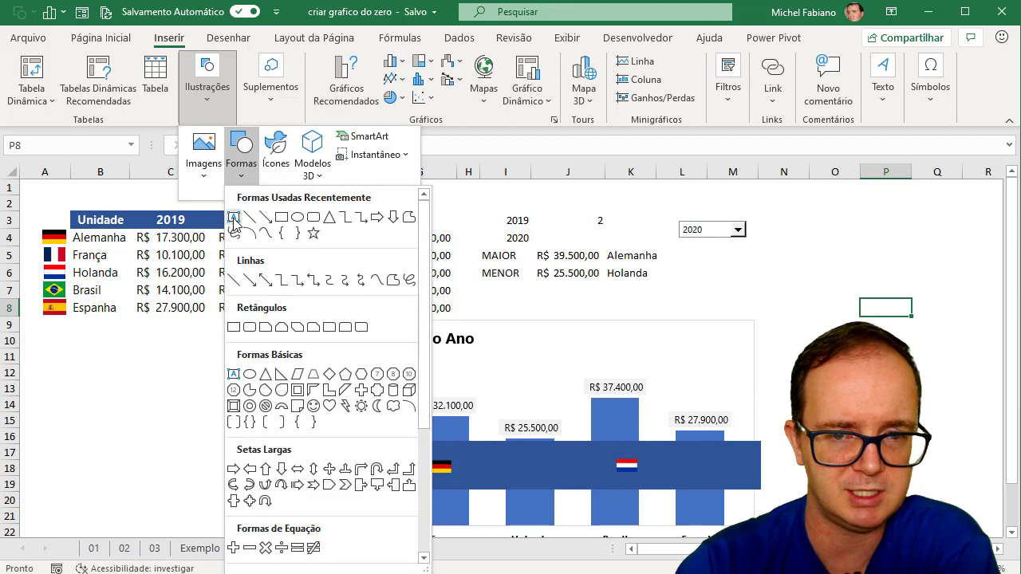
pyautogui.click(233, 218)
pyautogui.click(151, 388)
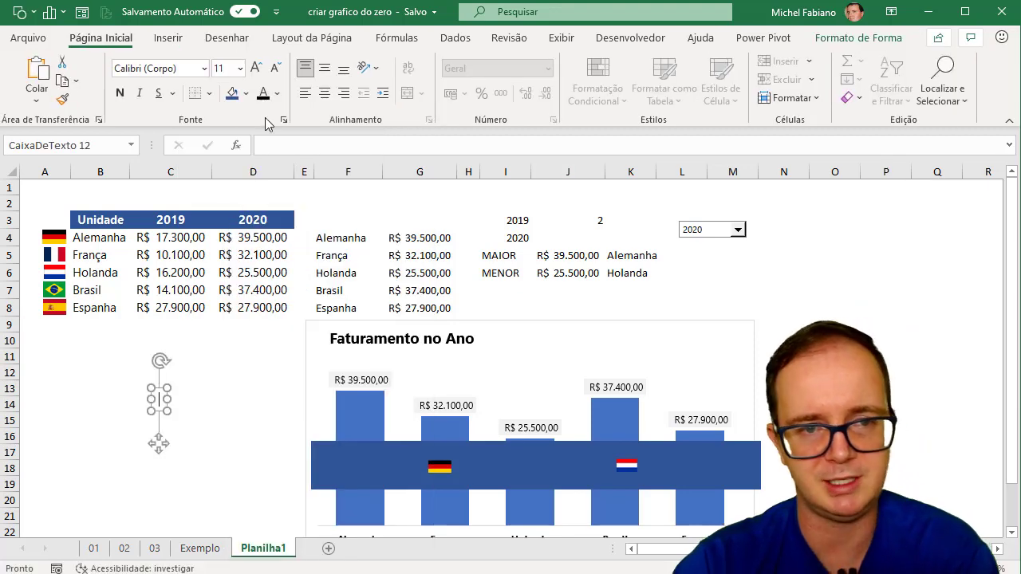
pyautogui.click(266, 146)
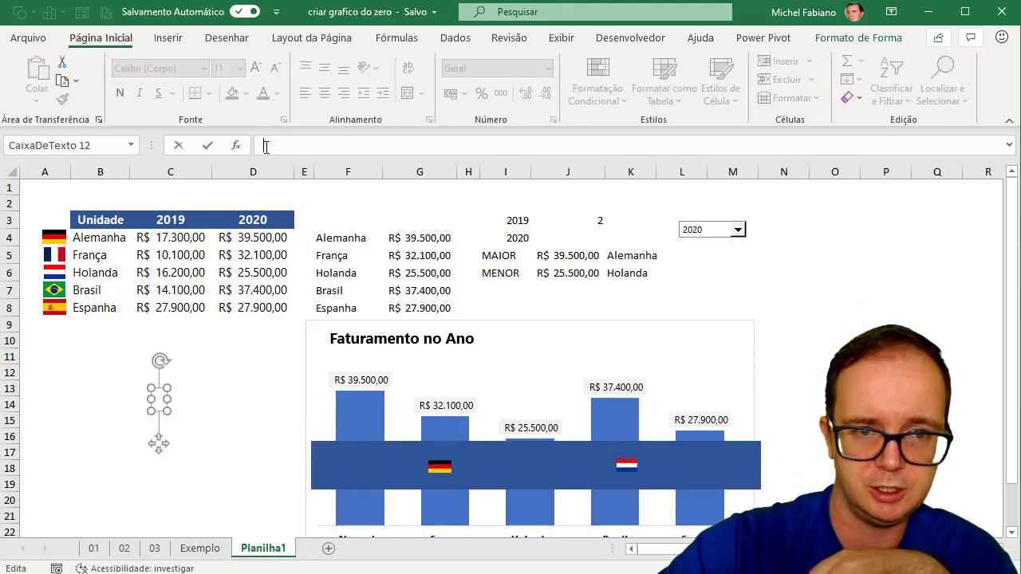
pyautogui.write('=')
pyautogui.click(643, 258)
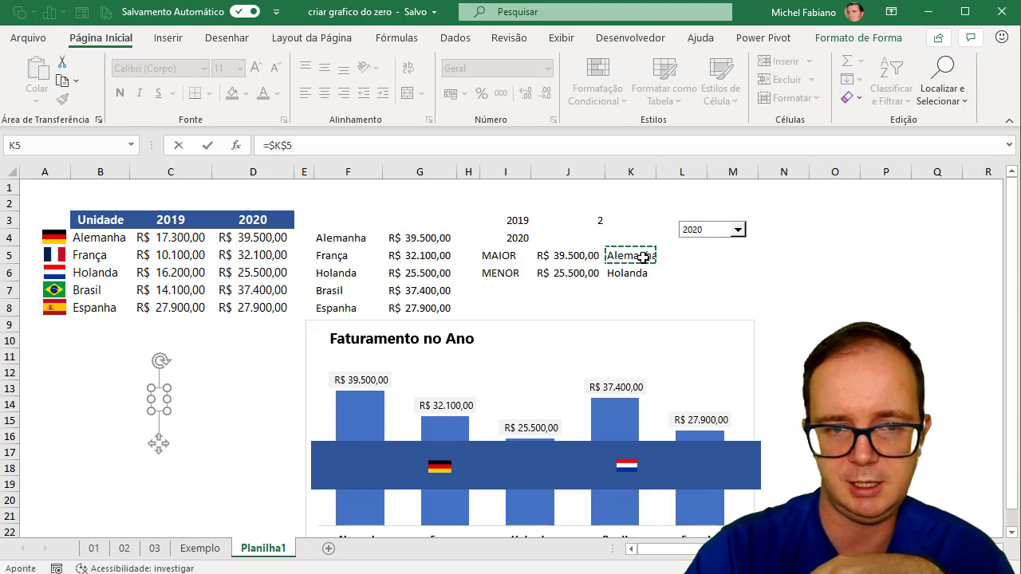
pyautogui.press('Return')
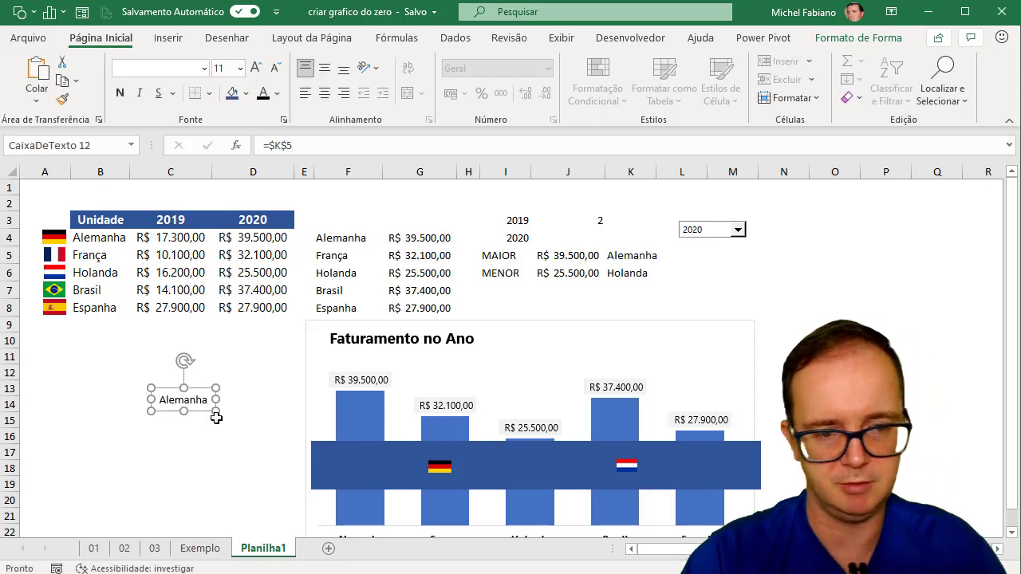
# Duplicate the text box below and link the copy to =$K$6, showing Holanda.
pyautogui.hotkey('ctrl', 'd')
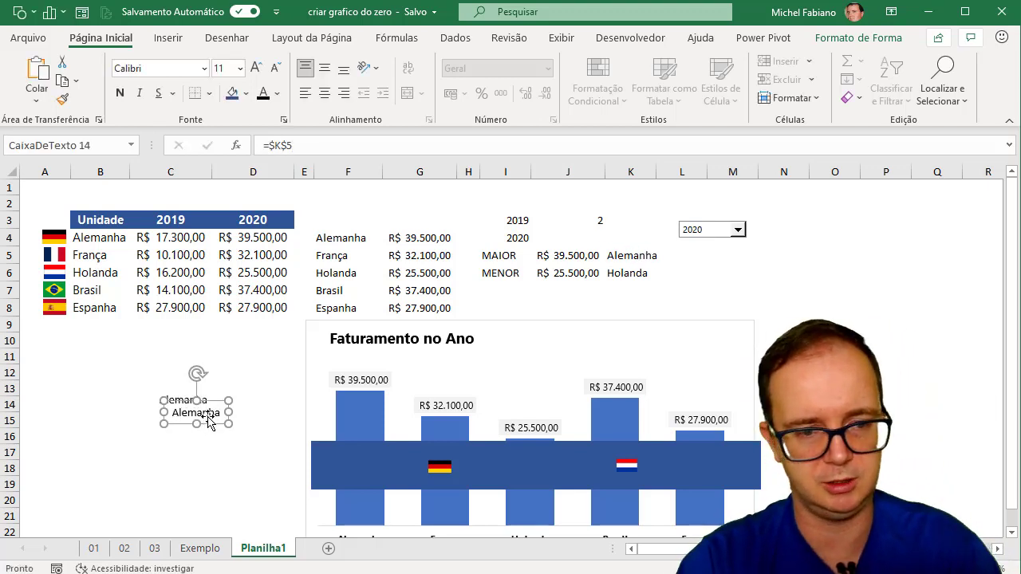
pyautogui.moveTo(207, 420); pyautogui.dragTo(195, 433)
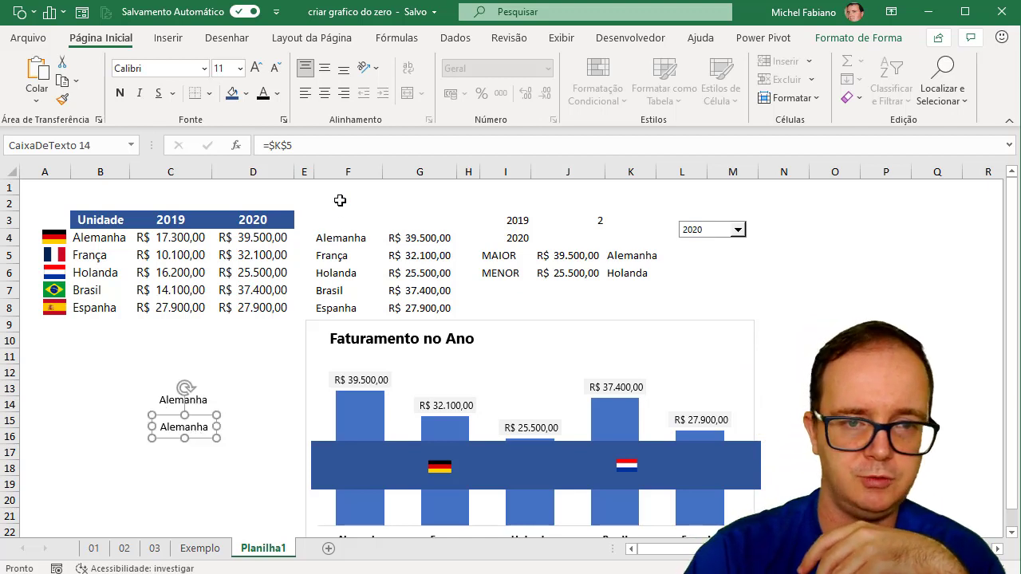
pyautogui.click(337, 145)
pyautogui.write('=')
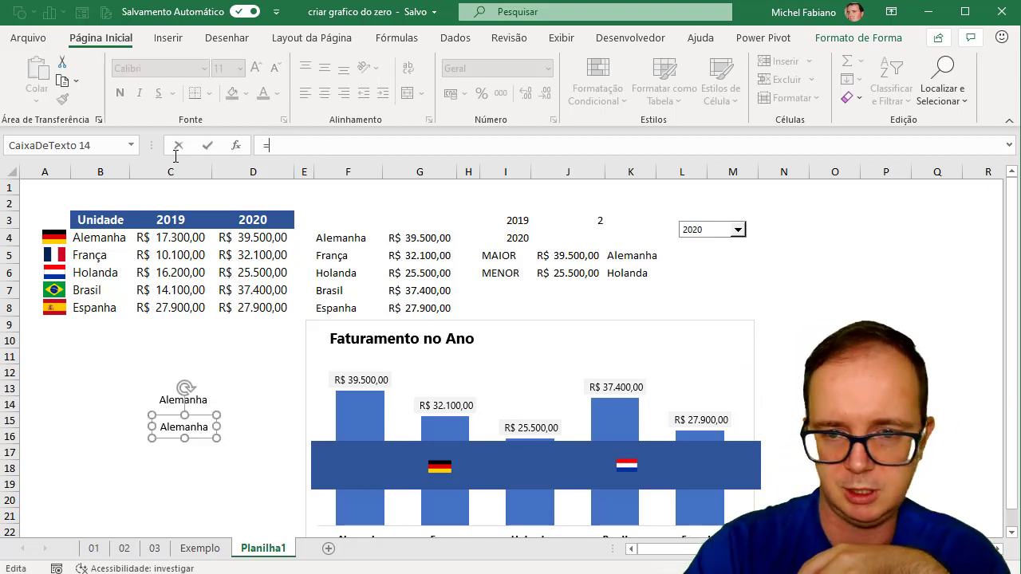
pyautogui.click(627, 273)
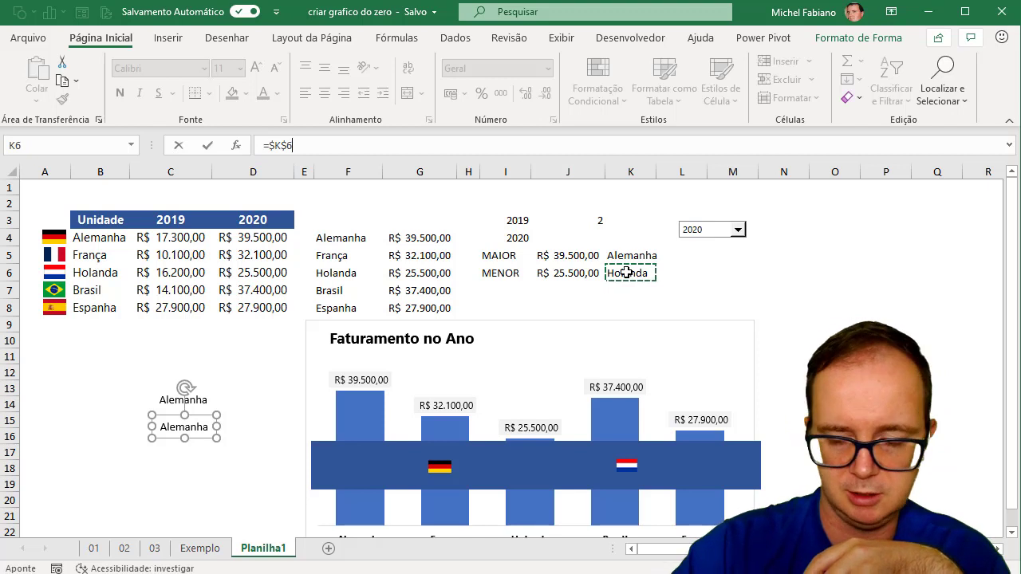
pyautogui.press('Return')
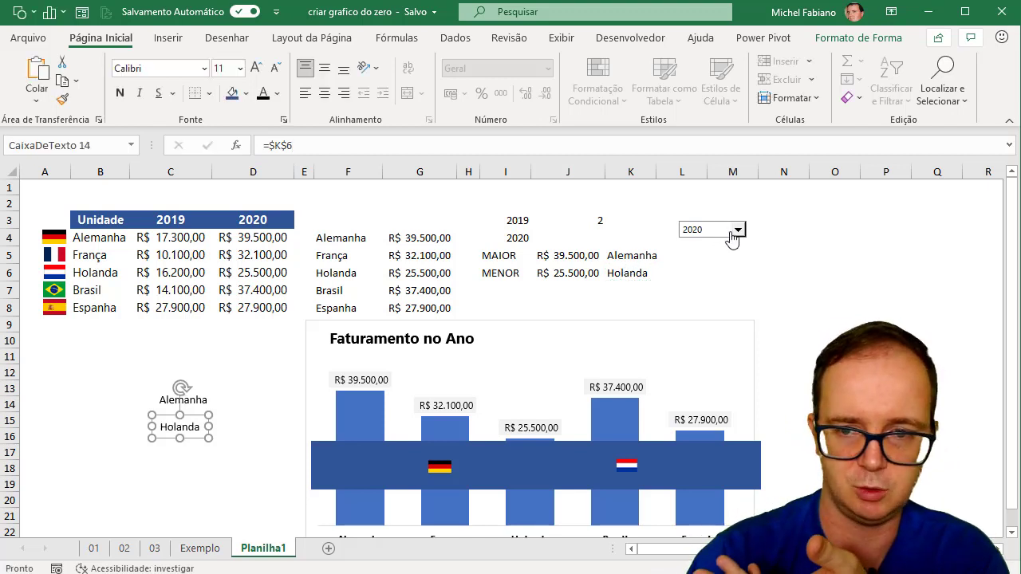
# Set the year to 2019 and copy the Espanha text box to its right.
pyautogui.click(731, 233)
pyautogui.click(729, 242)
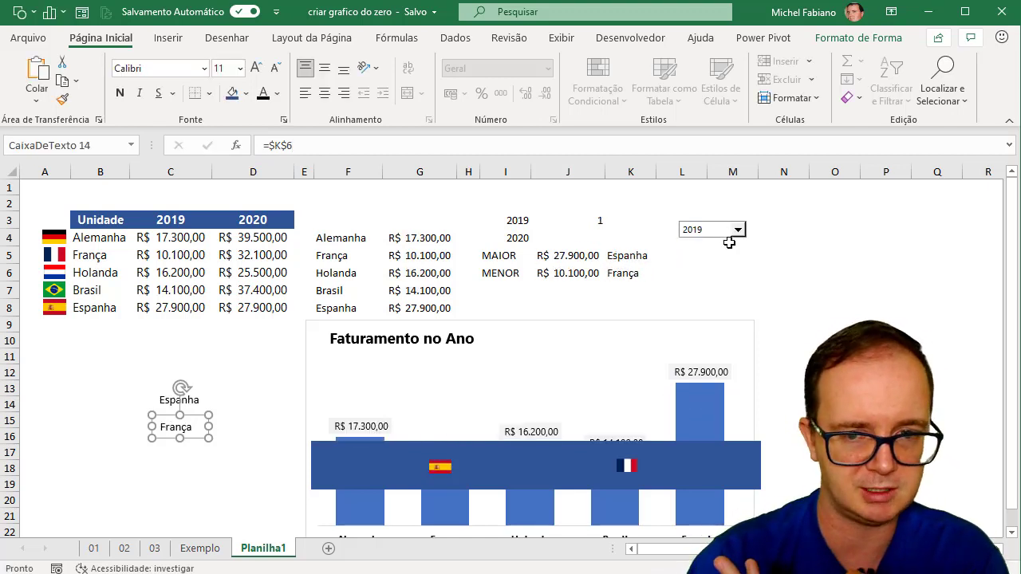
pyautogui.click(237, 417)
pyautogui.click(206, 407)
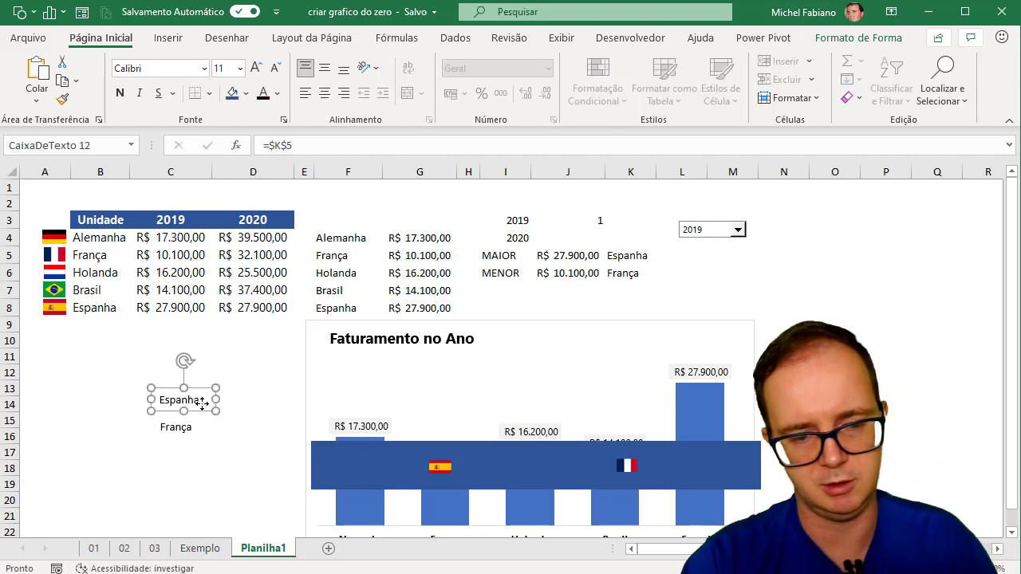
pyautogui.moveTo(206, 407); pyautogui.dragTo(260, 409)
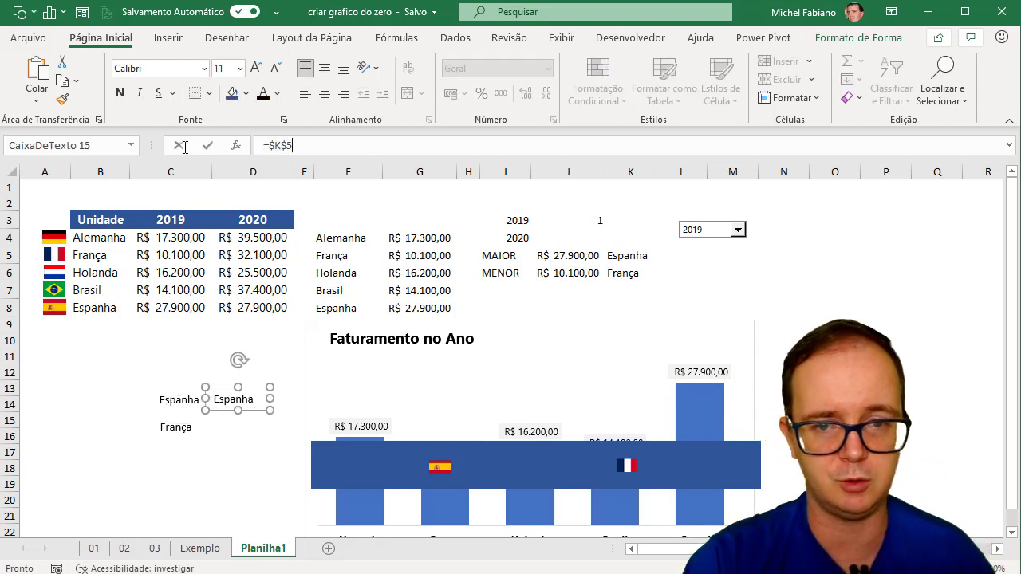
pyautogui.moveTo(293, 146); pyautogui.dragTo(131, 146)
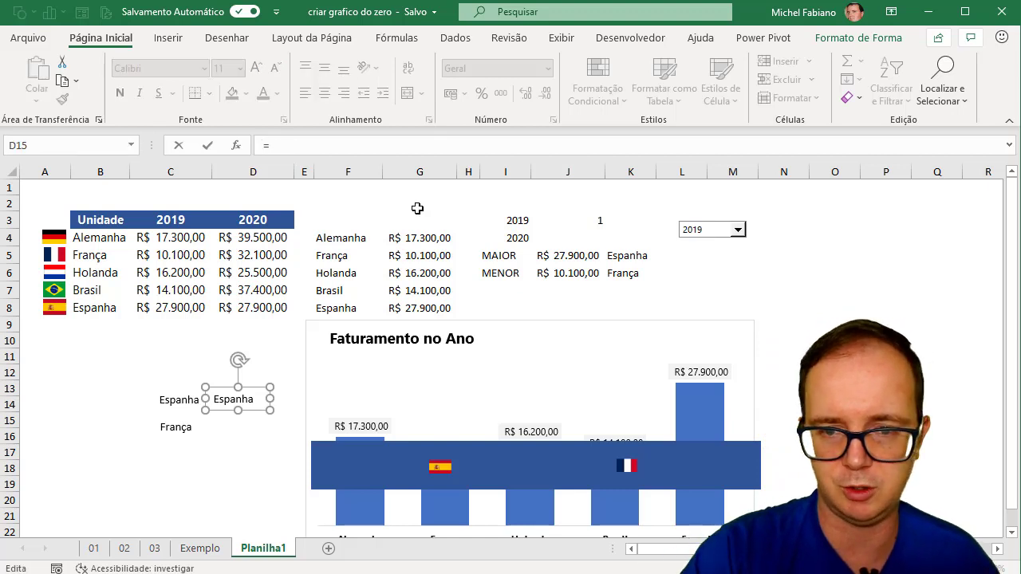
# Link value boxes to $J$5 (R$ 27.900,00) and $J$6 (R$ 10.100,00), then move the chart up above the band.
pyautogui.press('Return')
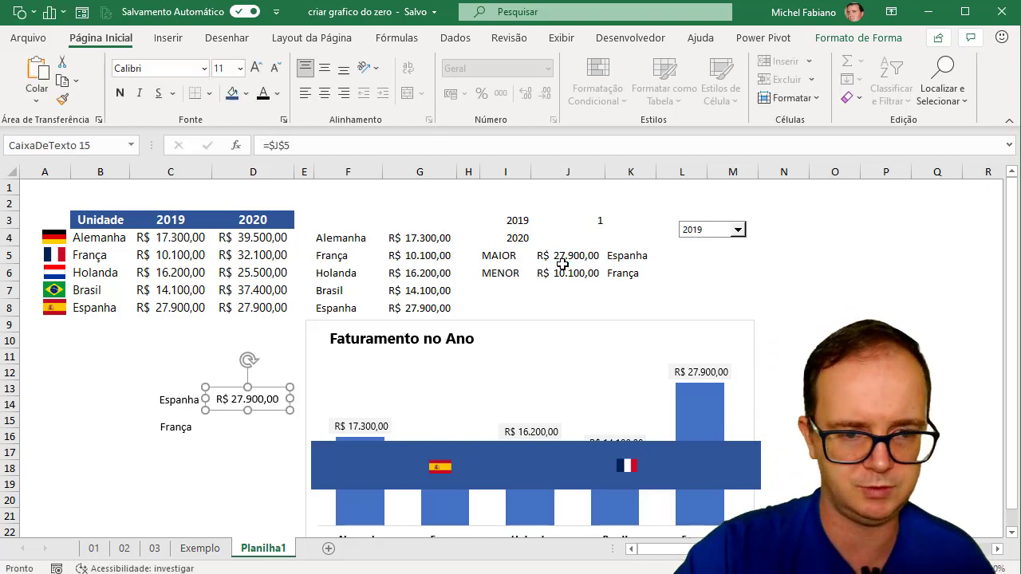
pyautogui.moveTo(247, 409)
pyautogui.mouseDown()
pyautogui.moveTo(301, 408)
pyautogui.moveTo(232, 437)
pyautogui.mouseUp()
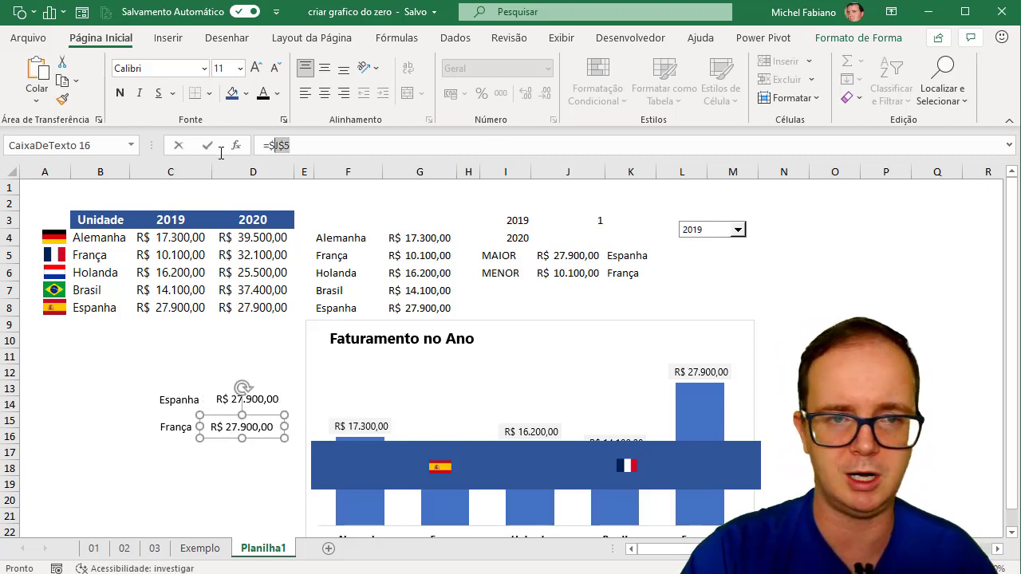
pyautogui.press('BackSpace')
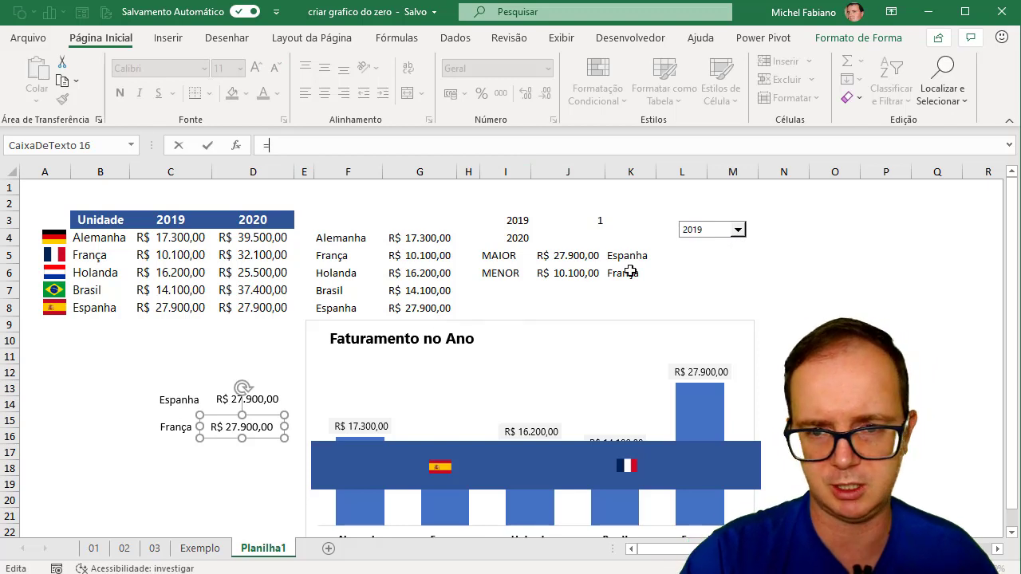
pyautogui.click(590, 273)
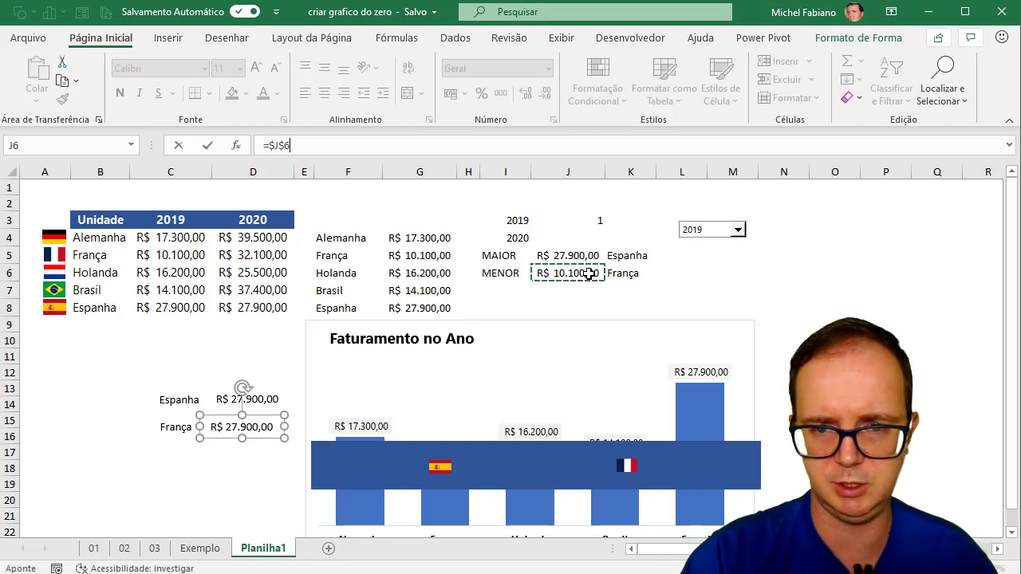
pyautogui.press('Return')
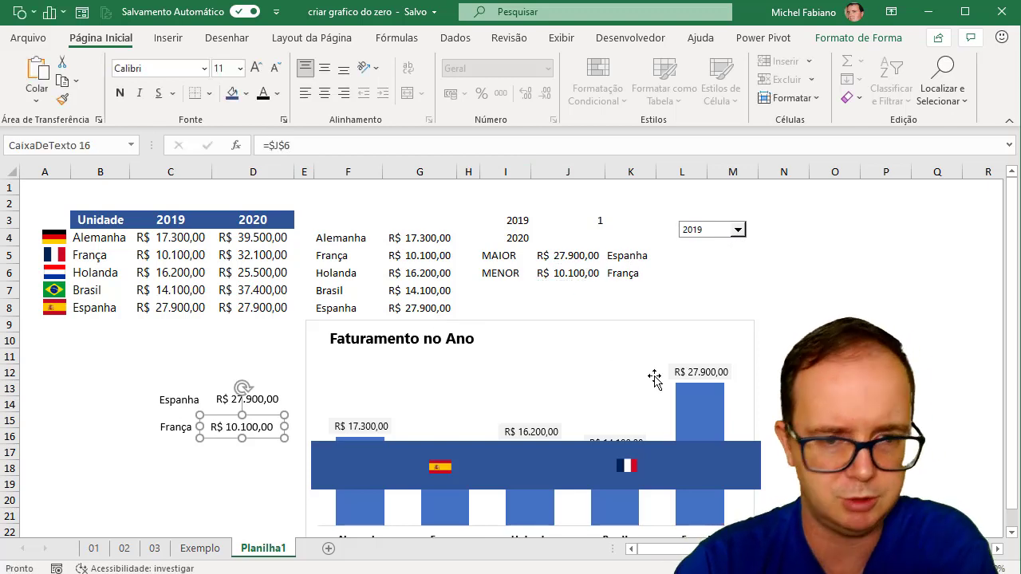
pyautogui.moveTo(615, 325); pyautogui.dragTo(612, 209)
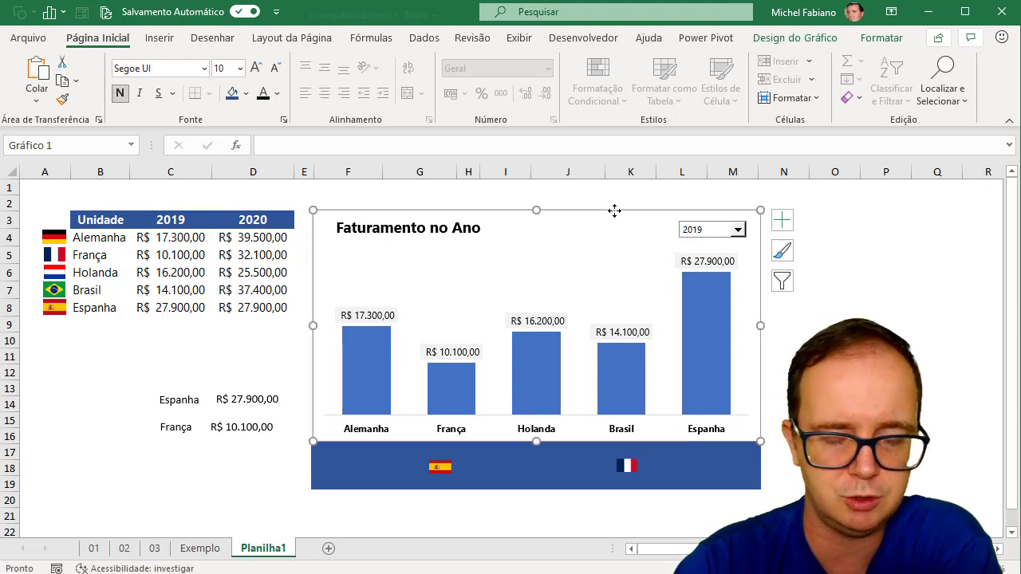
# Place the França label and R$ 10.100,00 beside the French flag in the blue band.
pyautogui.click(182, 428)
pyautogui.moveTo(189, 438); pyautogui.dragTo(323, 447)
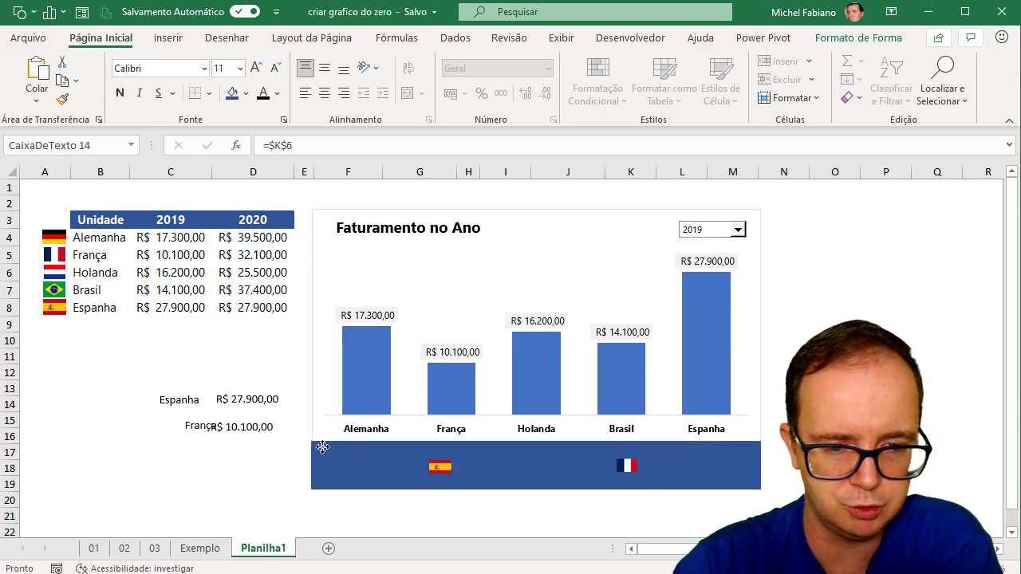
pyautogui.moveTo(621, 480)
pyautogui.mouseDown()
pyautogui.moveTo(598, 478)
pyautogui.moveTo(607, 474)
pyautogui.mouseUp()
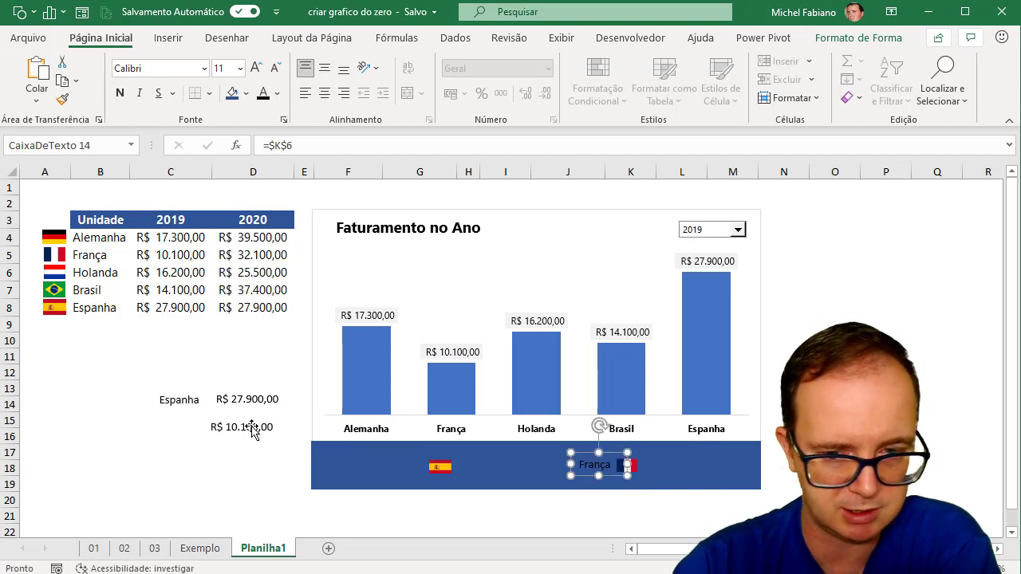
pyautogui.moveTo(252, 428); pyautogui.dragTo(686, 464)
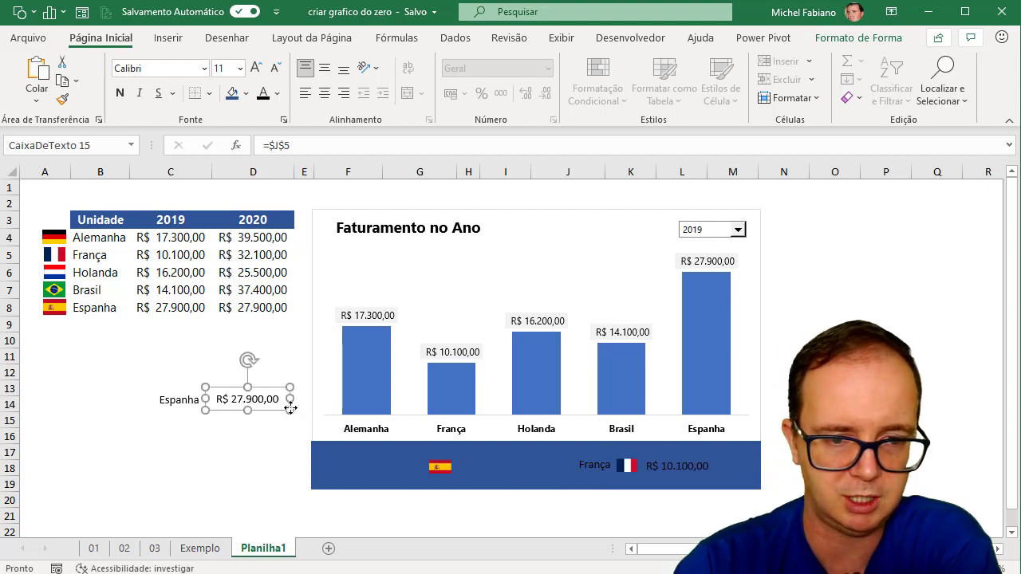
# Move R$ 27.900,00 and the Espanha label into the band beside the Spanish flag.
pyautogui.moveTo(258, 401)
pyautogui.mouseDown()
pyautogui.moveTo(484, 441)
pyautogui.moveTo(476, 463)
pyautogui.mouseUp()
pyautogui.moveTo(188, 409); pyautogui.dragTo(271, 431)
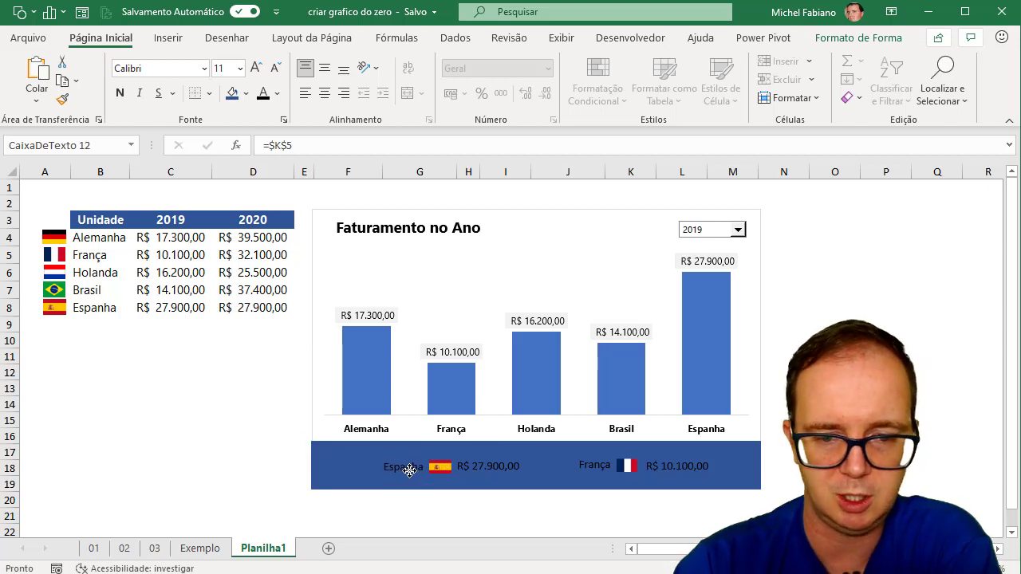
pyautogui.moveTo(409, 470); pyautogui.dragTo(409, 471)
pyautogui.click(171, 399)
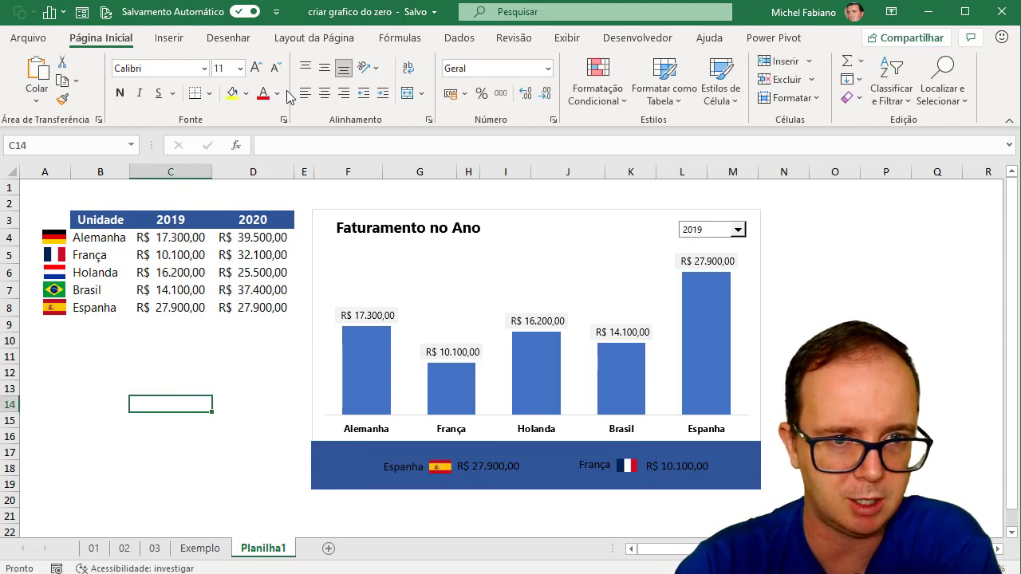
pyautogui.click(277, 94)
pyautogui.click(264, 166)
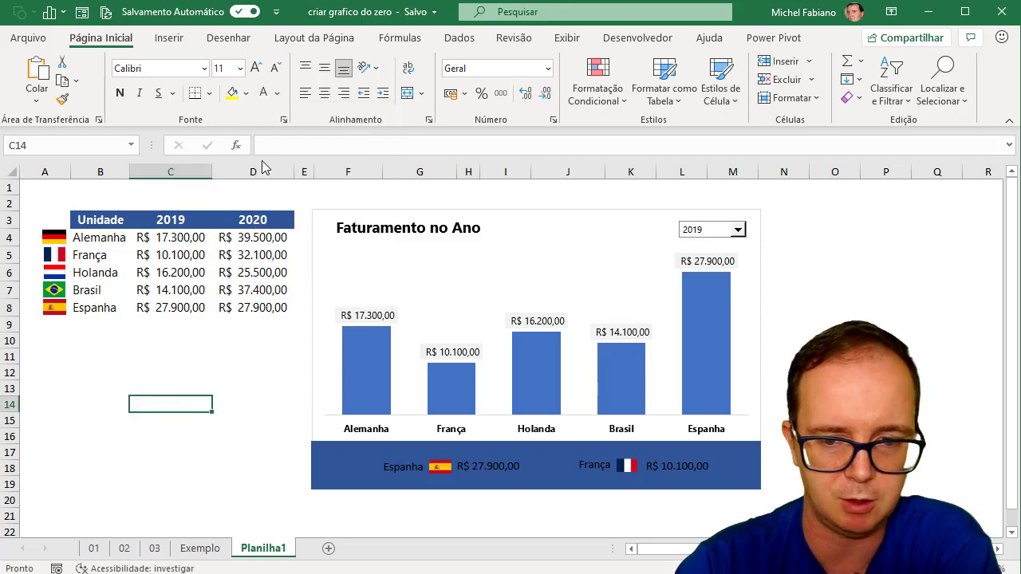
# Make the Espanha label white, bold Segoe UI and nudge it slightly left.
pyautogui.click(410, 471)
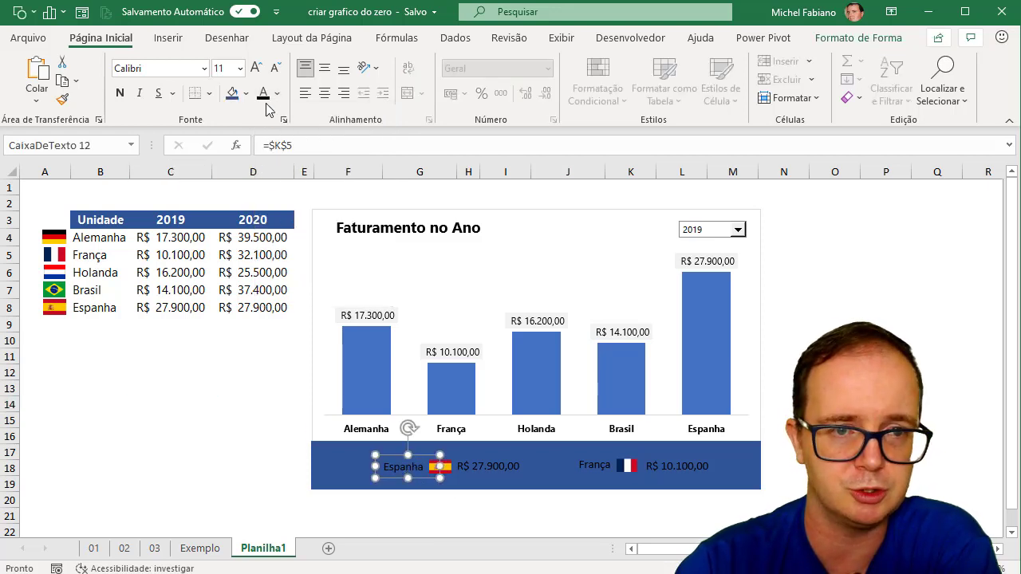
pyautogui.click(277, 95)
pyautogui.click(263, 160)
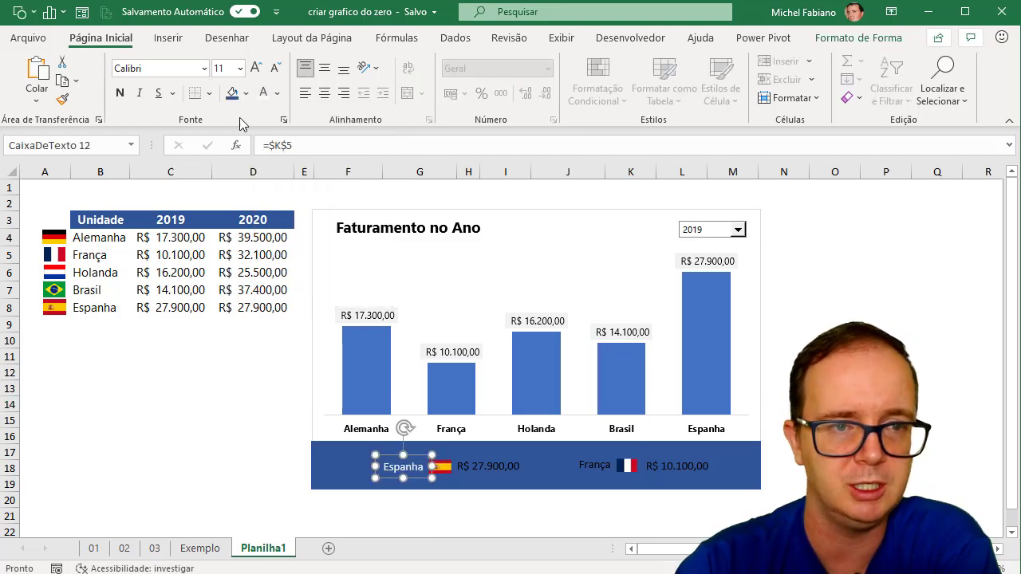
pyautogui.click(204, 68)
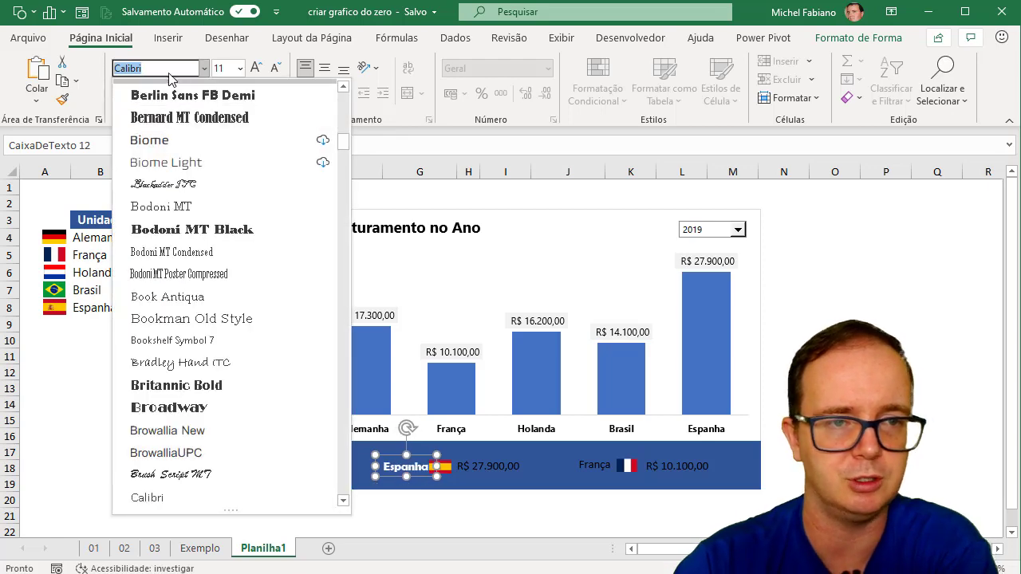
pyautogui.write('Segoe UI')
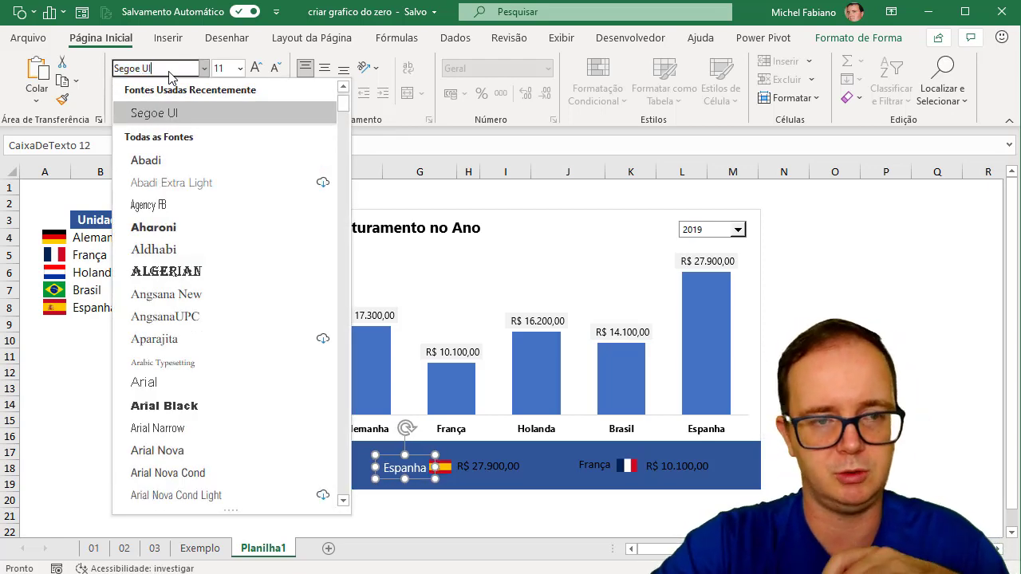
pyautogui.press('Return')
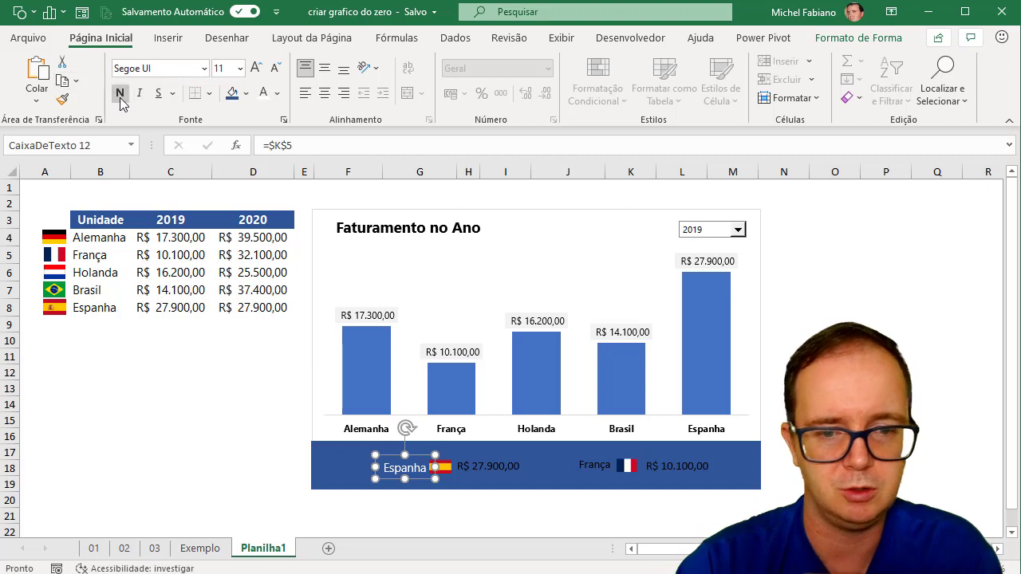
pyautogui.click(119, 92)
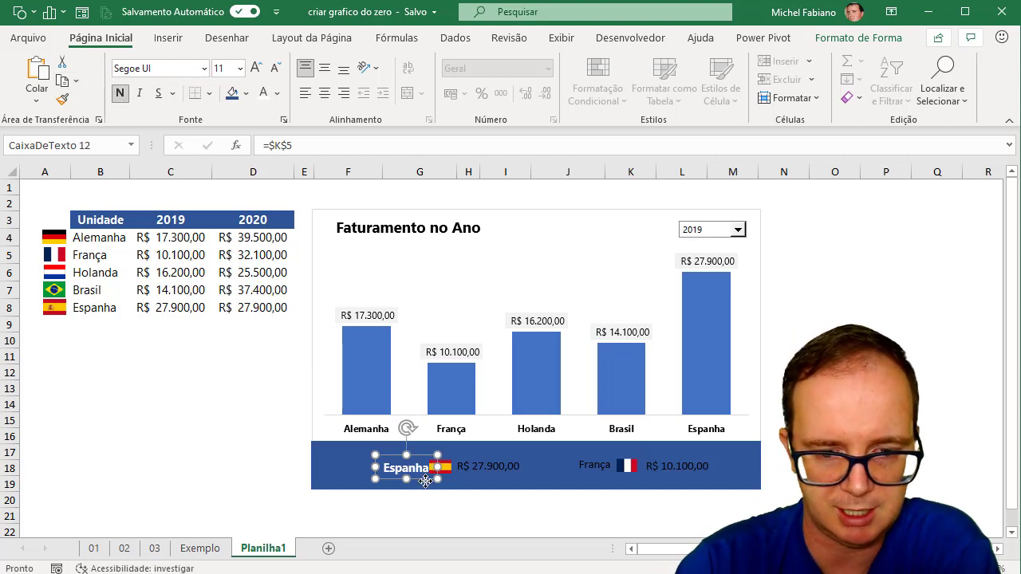
pyautogui.moveTo(425, 482); pyautogui.dragTo(418, 481)
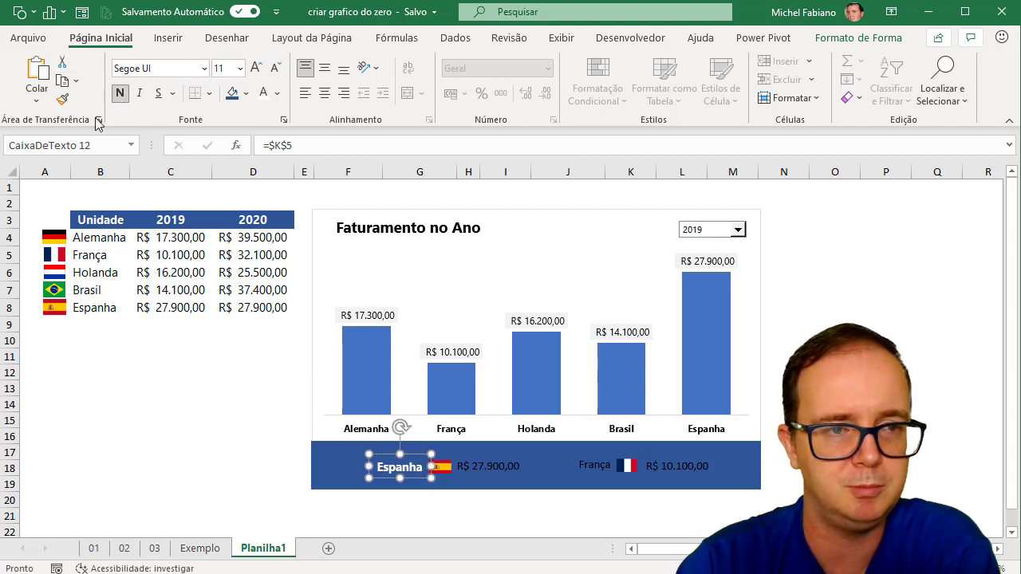
# Copy the Espanha formatting onto R$ 27.900,00, França and R$ 10.100,00 with Format Painter.
pyautogui.click(61, 99)
pyautogui.click(474, 464)
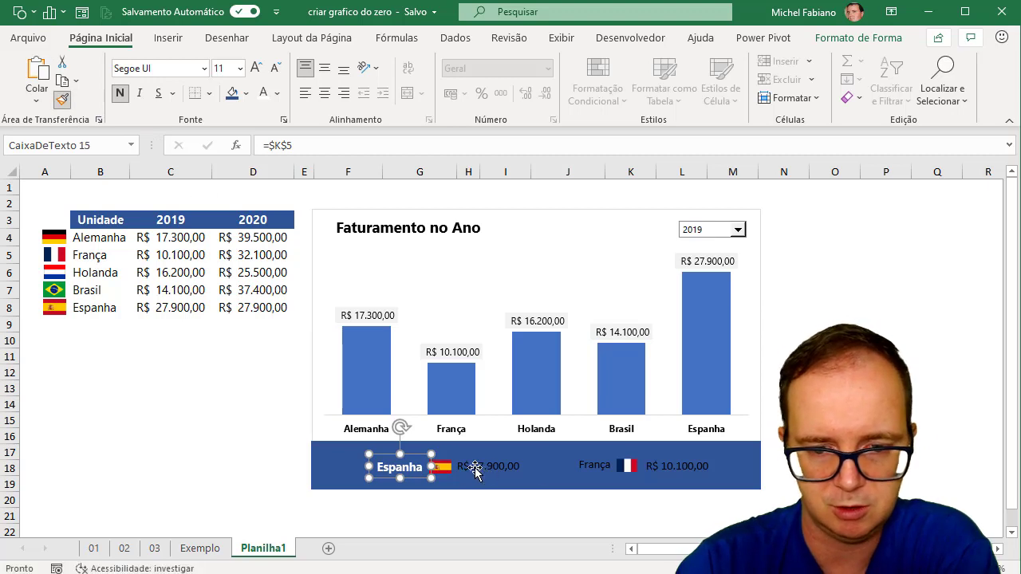
pyautogui.click(61, 98)
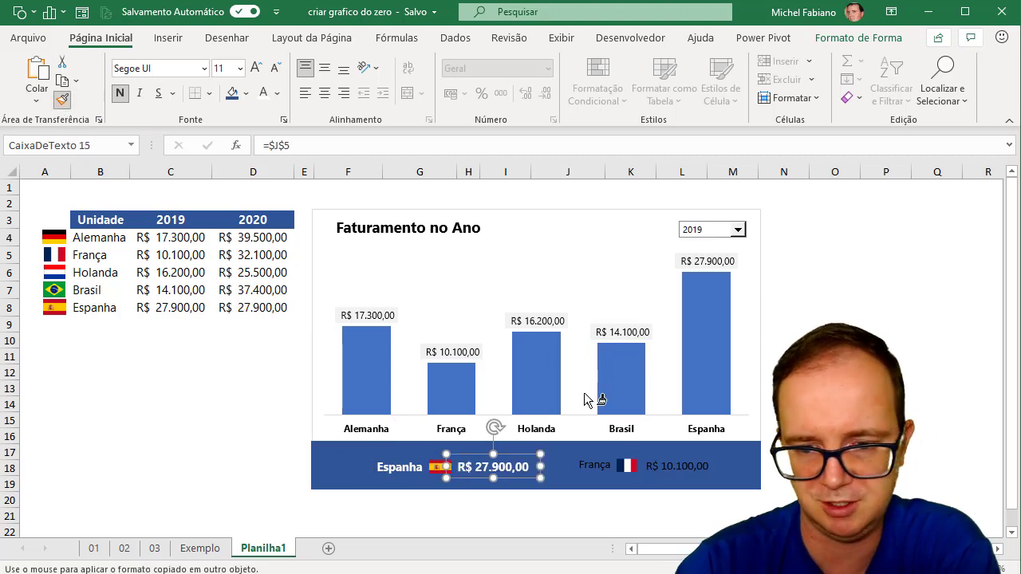
pyautogui.click(597, 467)
pyautogui.click(61, 98)
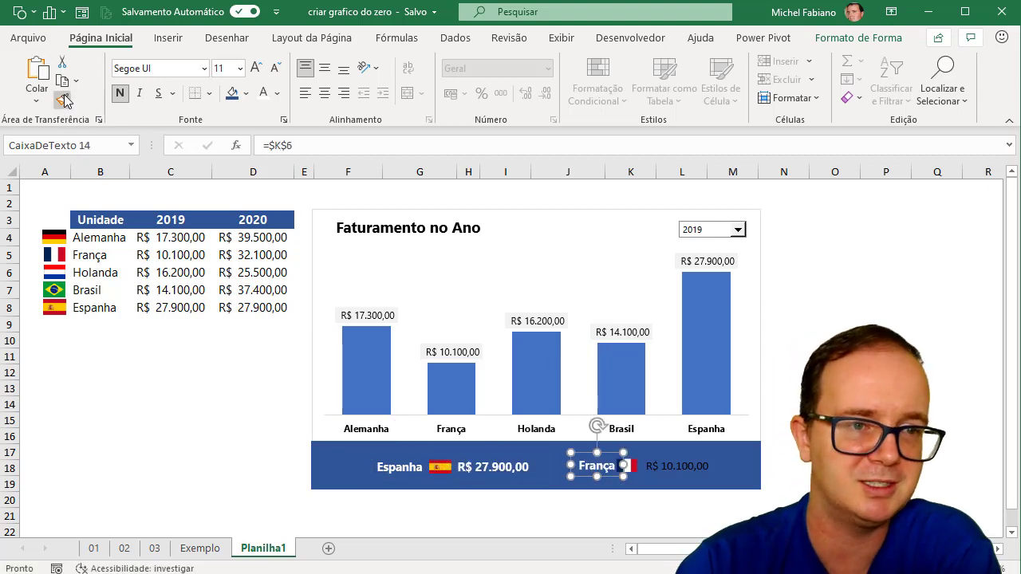
pyautogui.click(701, 465)
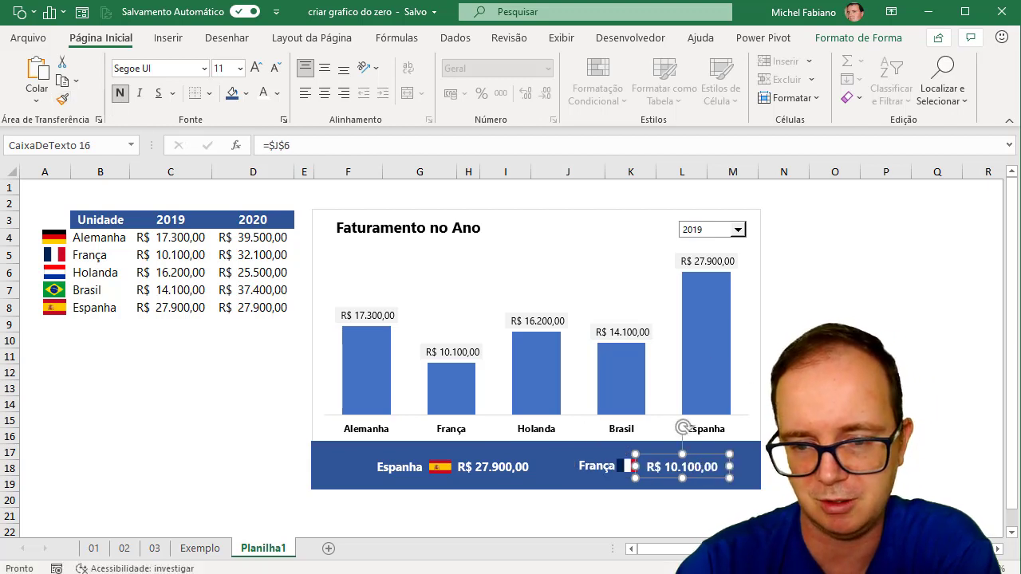
pyautogui.click(885, 420)
# Check the positions of the França label, French flag and R$ 10.100,00.
pyautogui.click(602, 471)
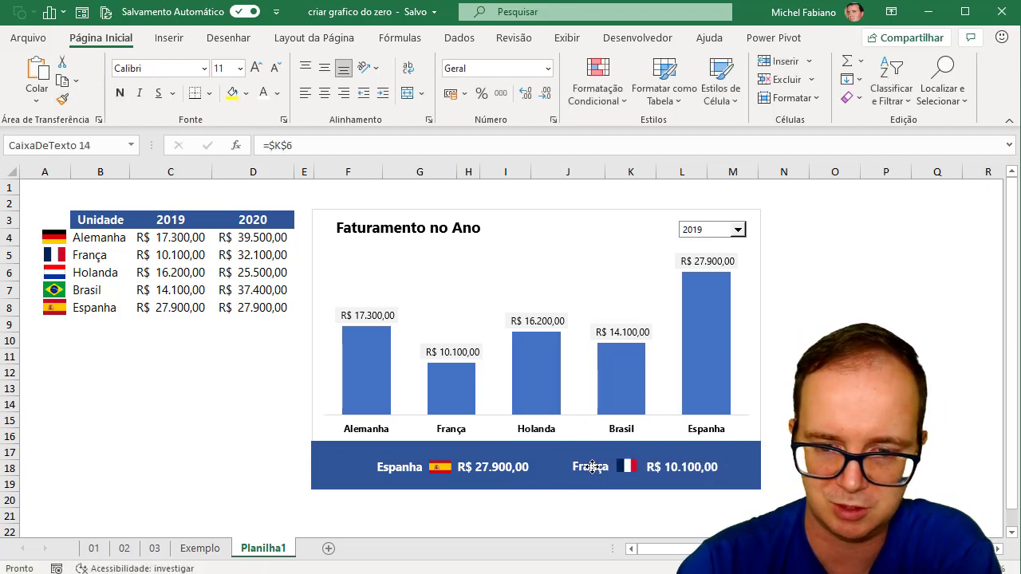
pyautogui.click(627, 473)
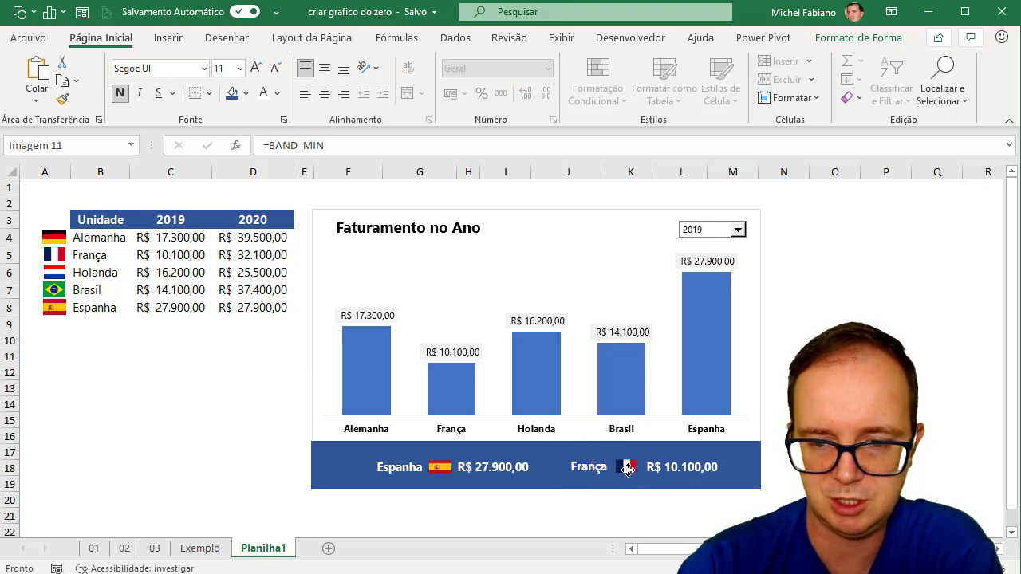
pyautogui.click(669, 468)
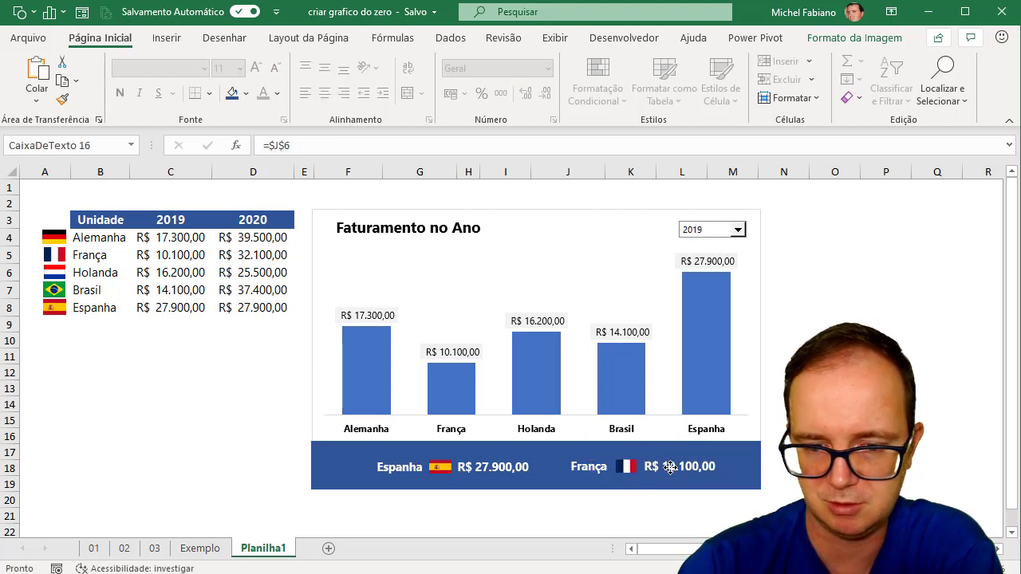
pyautogui.press('Escape')
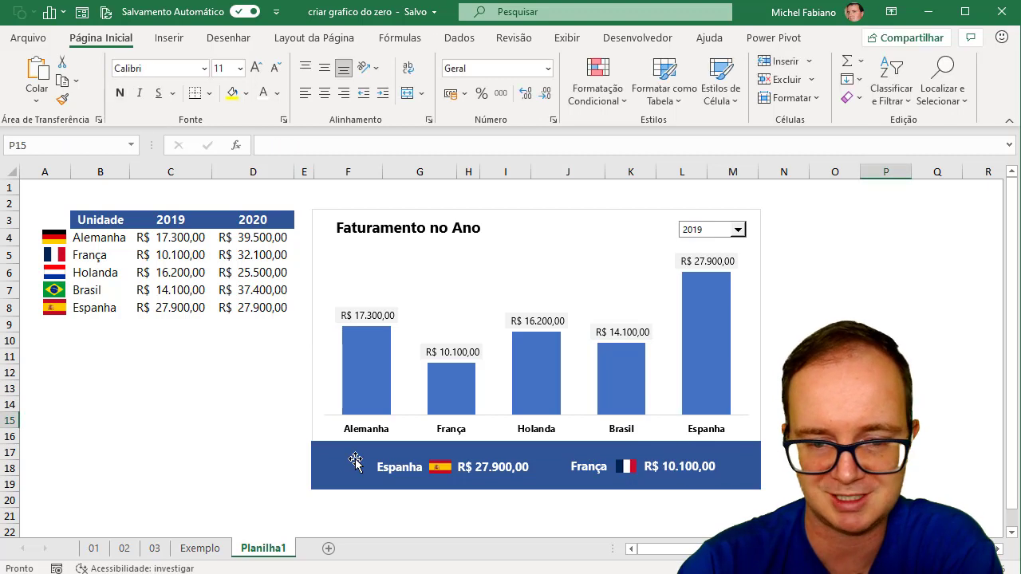
# Shift the Espanha label and R$ 27.900,00 slightly left to sit snugly by the Spanish flag.
pyautogui.click(398, 469)
pyautogui.moveTo(399, 469); pyautogui.dragTo(386, 469)
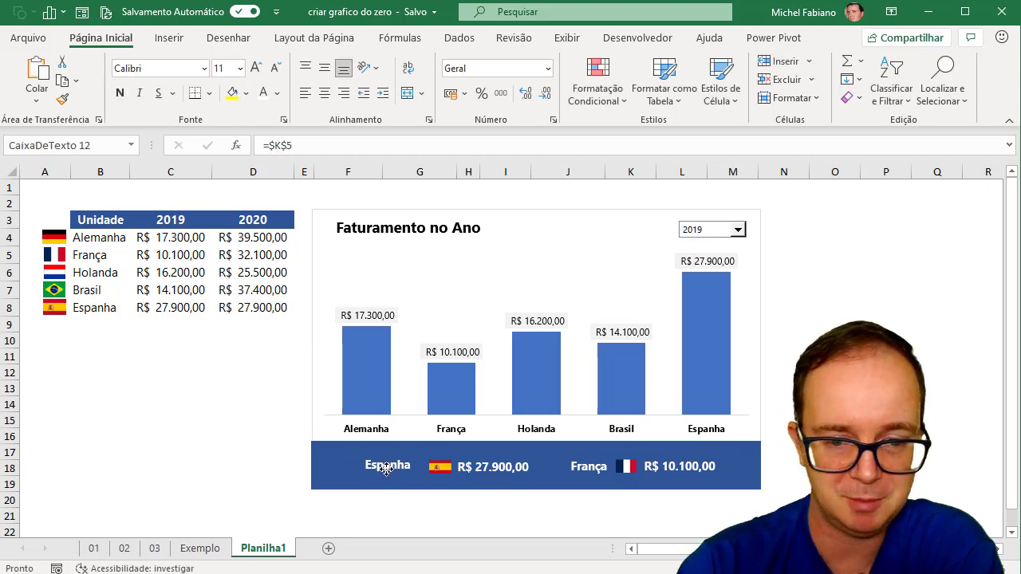
pyautogui.click(429, 467)
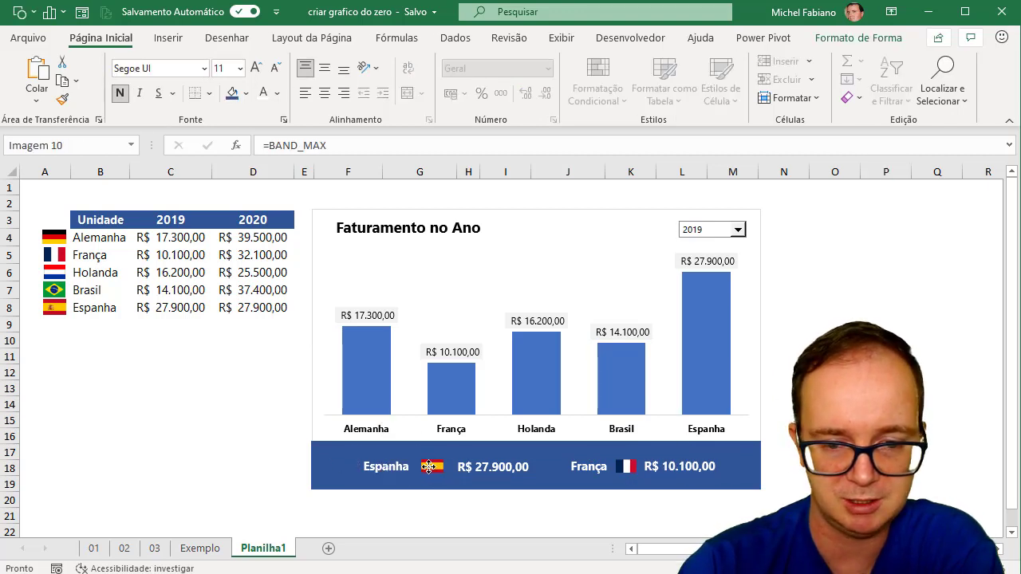
pyautogui.click(474, 472)
pyautogui.moveTo(473, 472); pyautogui.dragTo(468, 469)
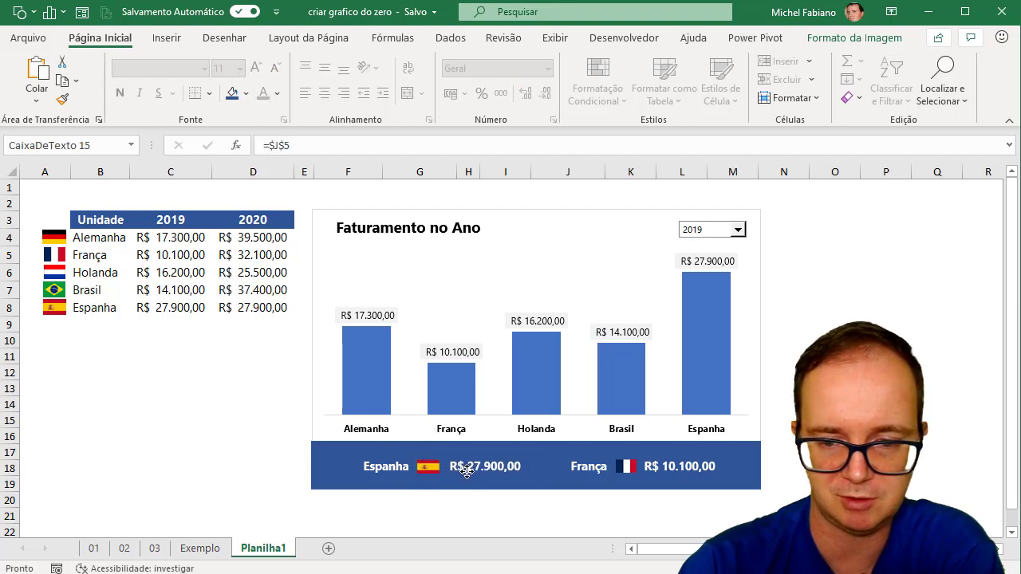
pyautogui.click(468, 472)
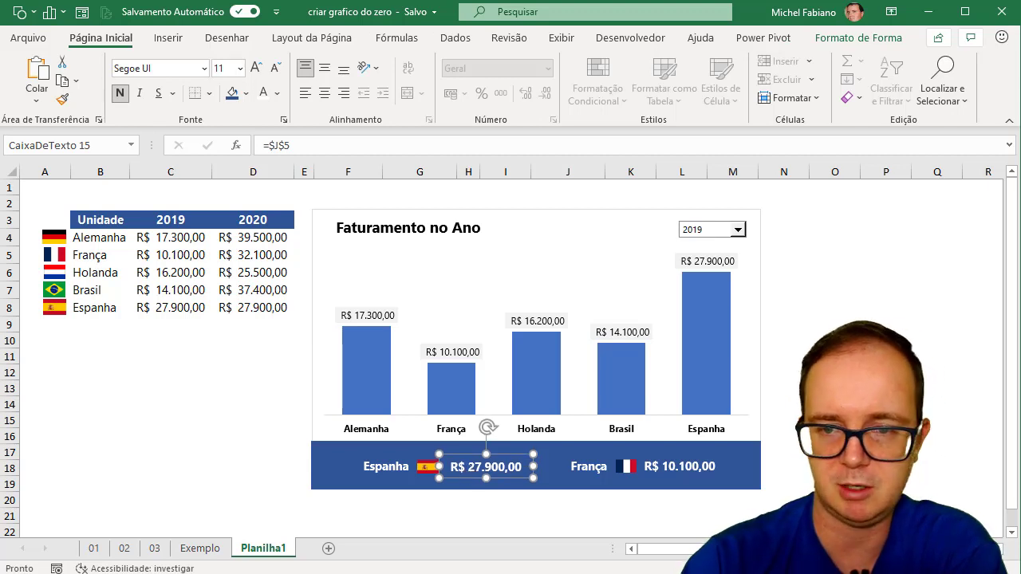
pyautogui.click(834, 389)
pyautogui.click(738, 230)
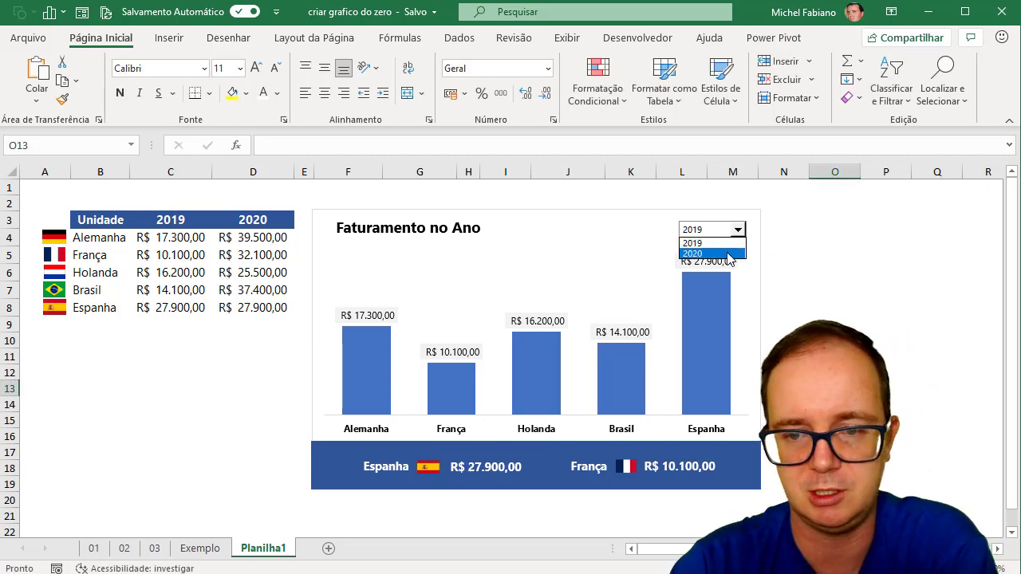
# Switch the chart to 2020 and widen the Holanda name box so it fits on one line.
pyautogui.click(727, 254)
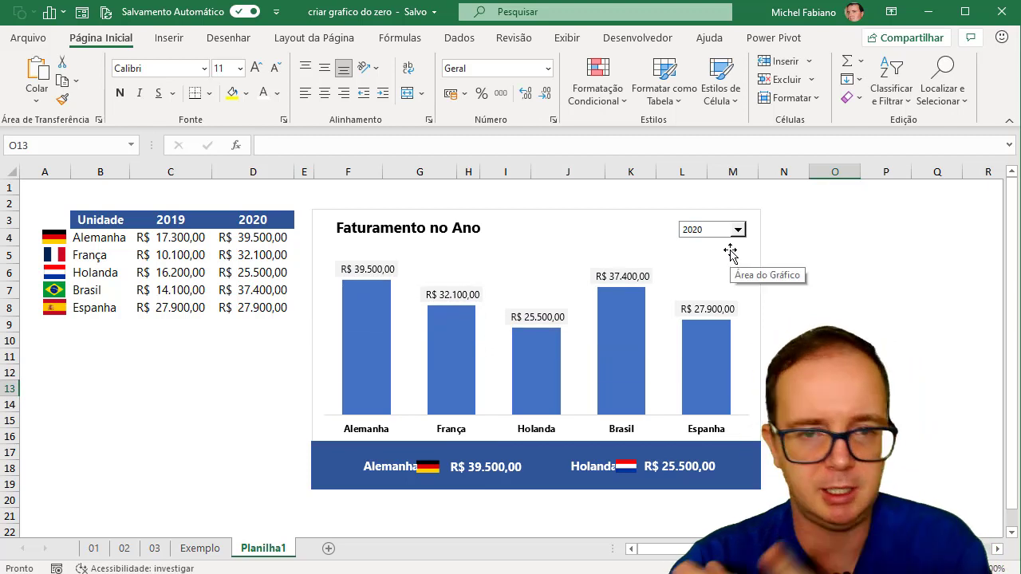
pyautogui.click(589, 470)
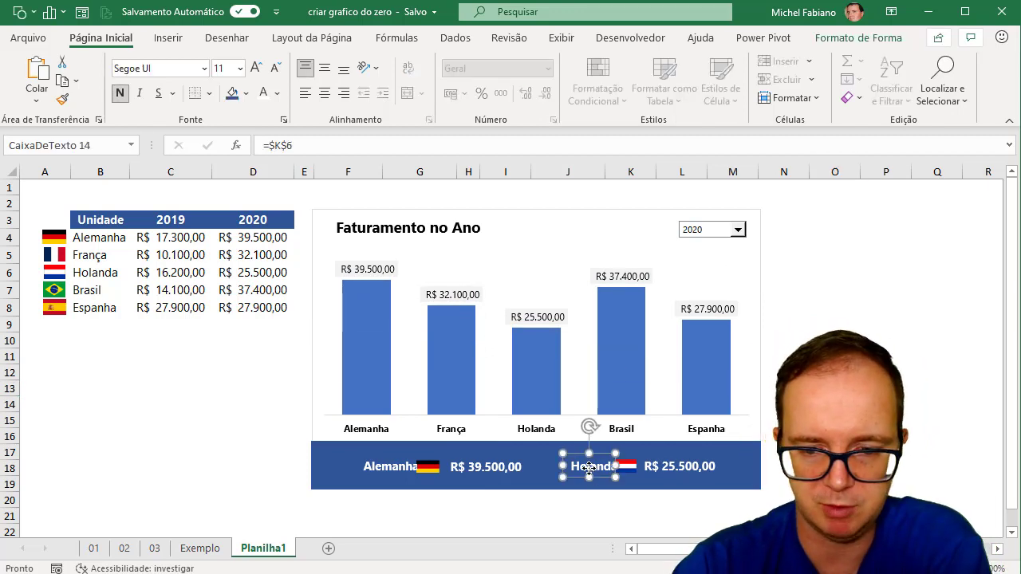
pyautogui.doubleClick(562, 466)
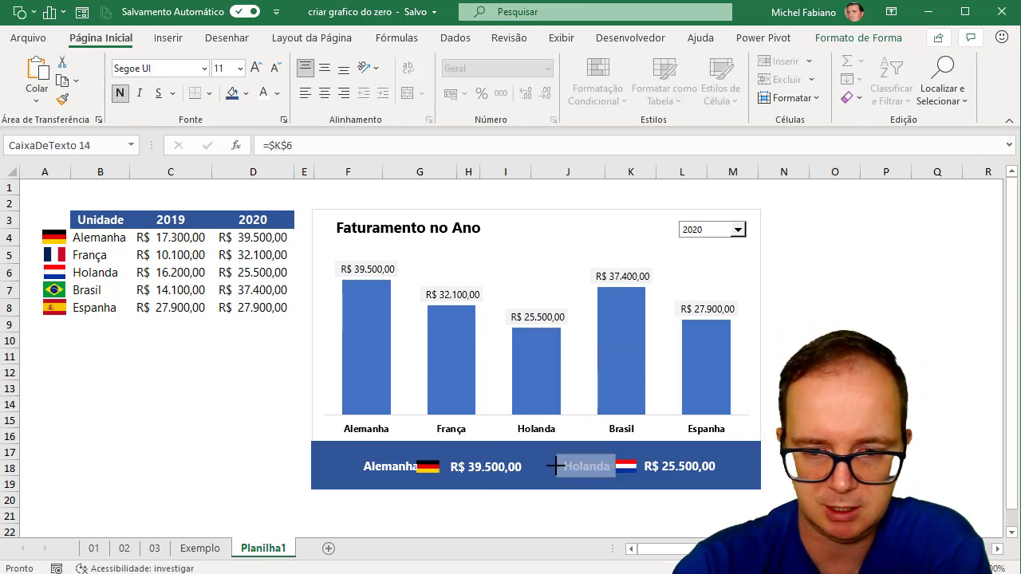
pyautogui.click(556, 462)
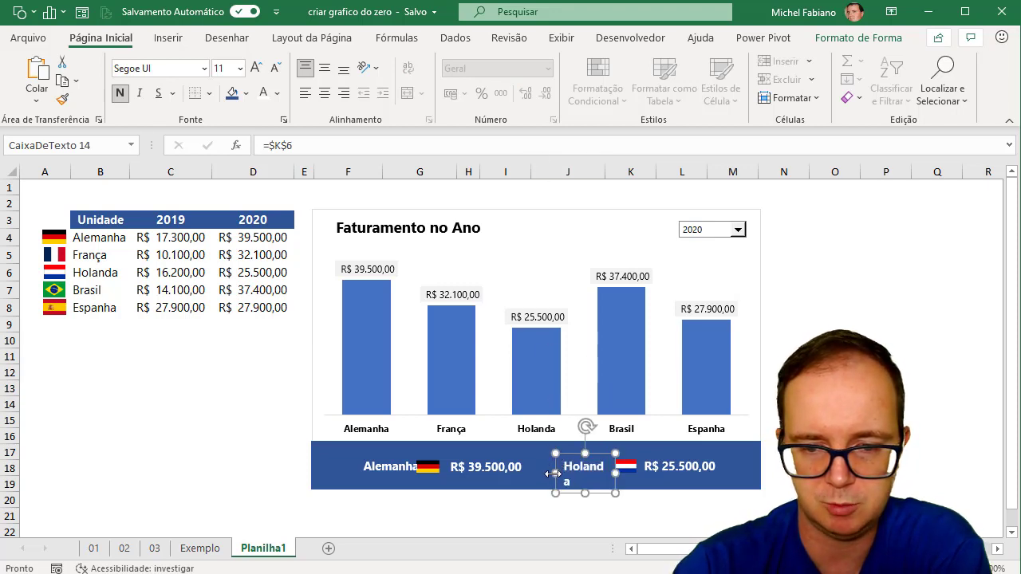
pyautogui.moveTo(552, 473); pyautogui.dragTo(545, 474)
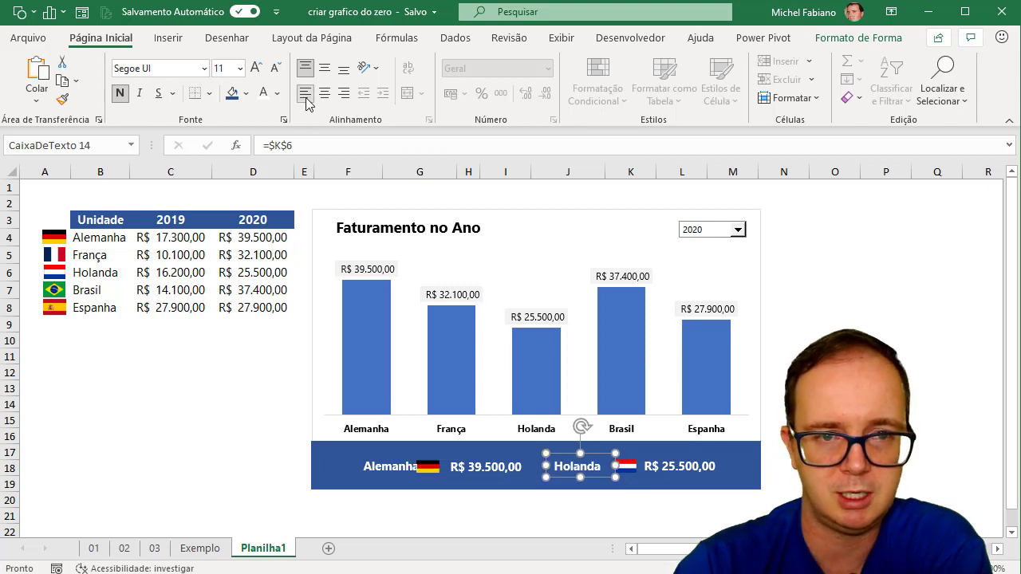
# Widen the Alemanha name box leftward, away from its flag.
pyautogui.click(373, 466)
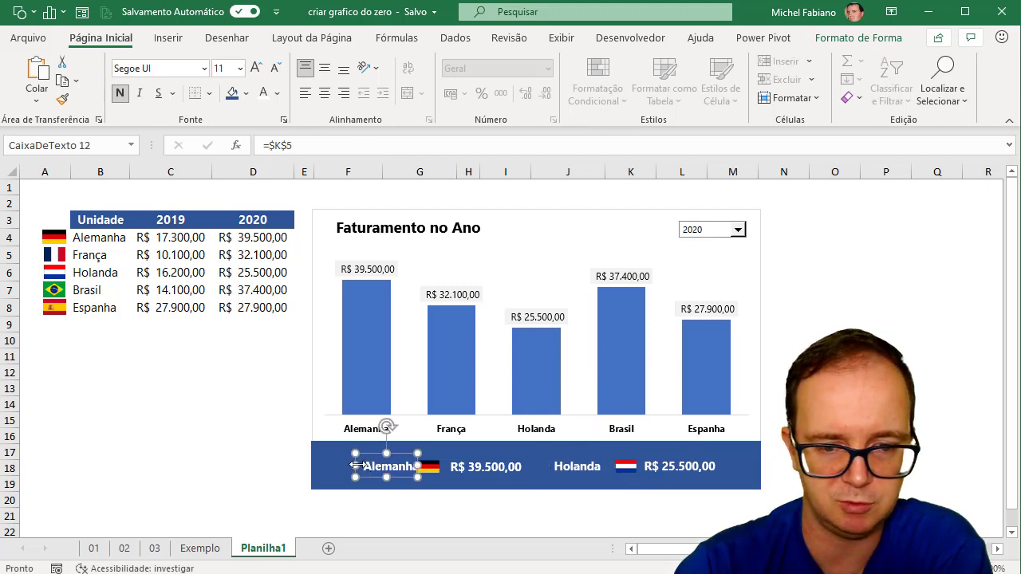
pyautogui.moveTo(353, 465); pyautogui.dragTo(343, 465)
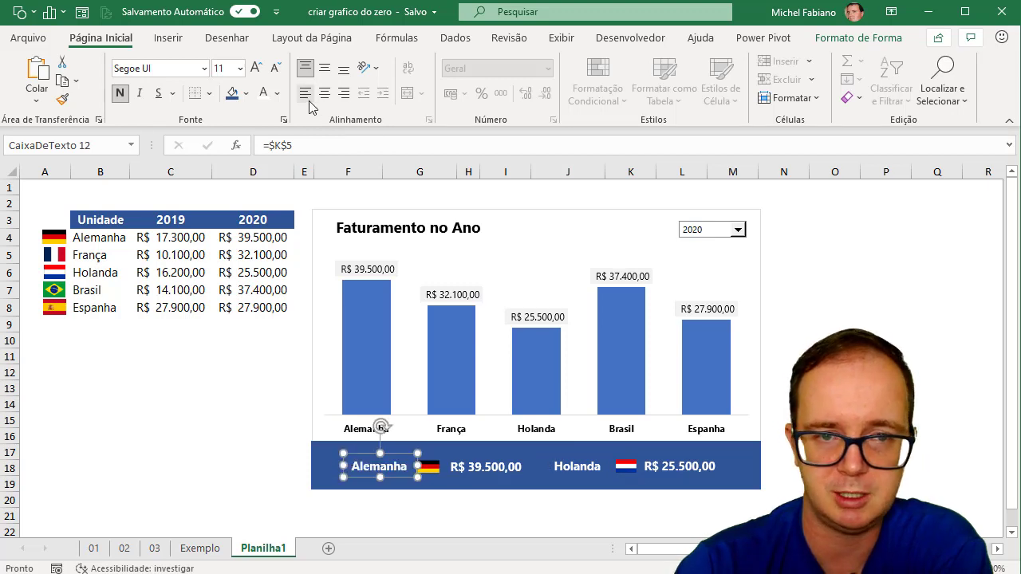
pyautogui.click(252, 391)
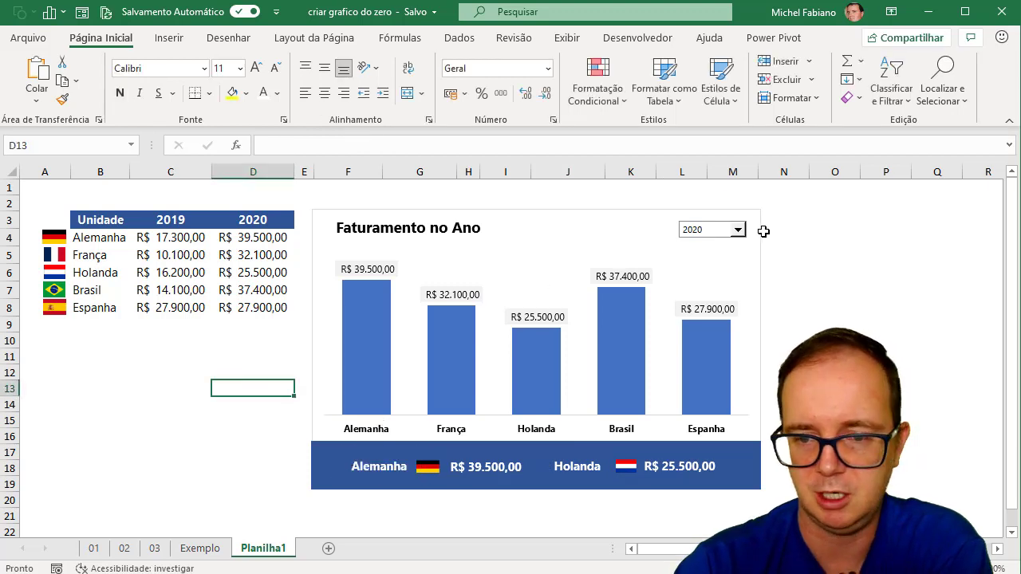
pyautogui.click(738, 229)
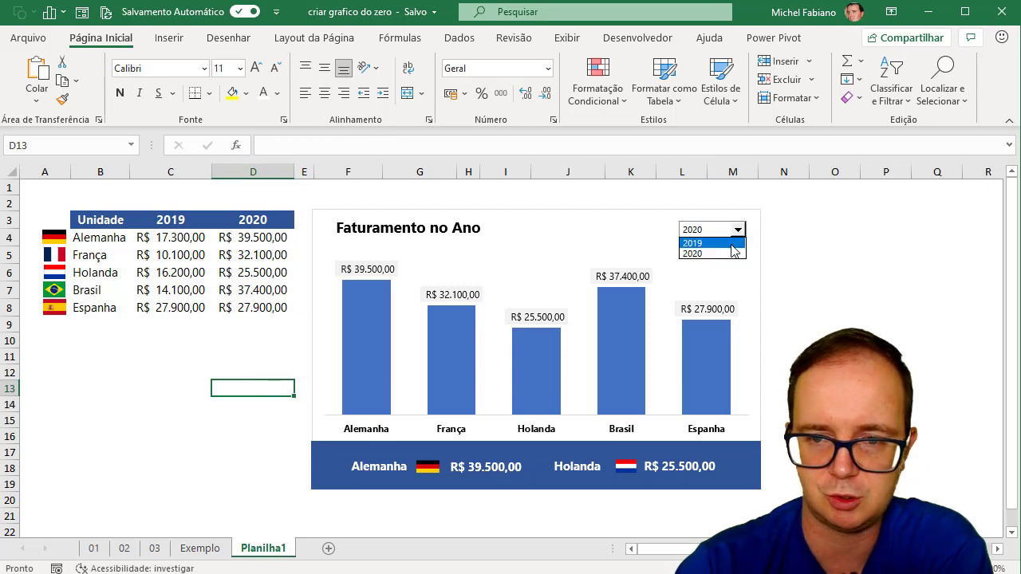
pyautogui.click(731, 240)
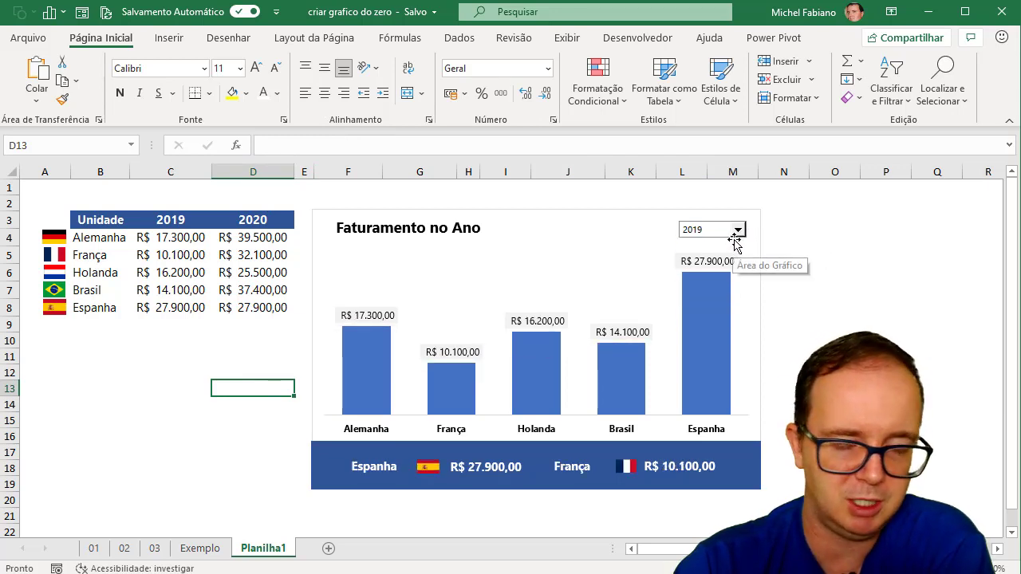
pyautogui.click(739, 231)
pyautogui.click(727, 255)
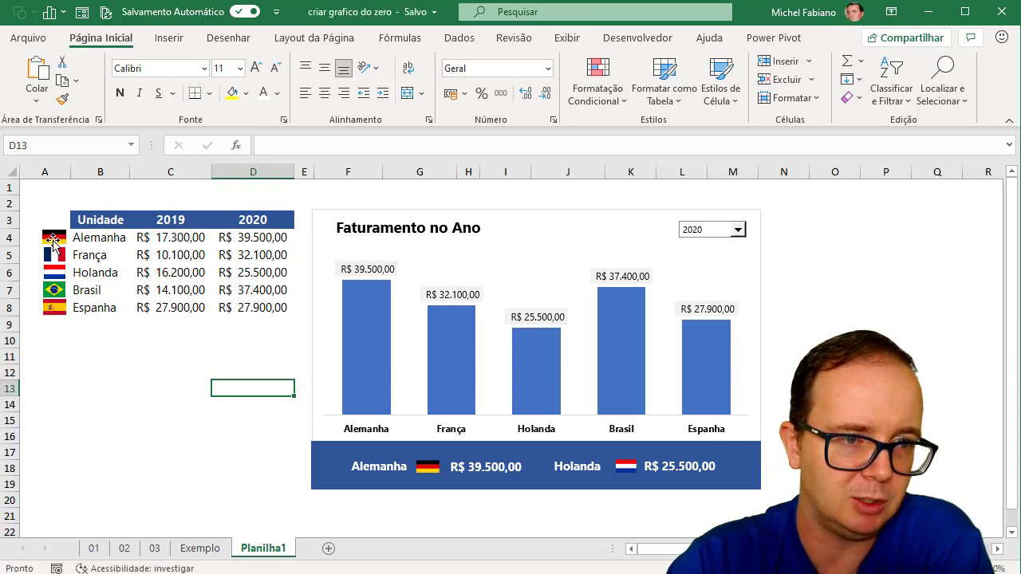
# Check the names of the German, French, Dutch, Brazilian and Spanish flag pictures.
pyautogui.click(53, 240)
pyautogui.click(52, 256)
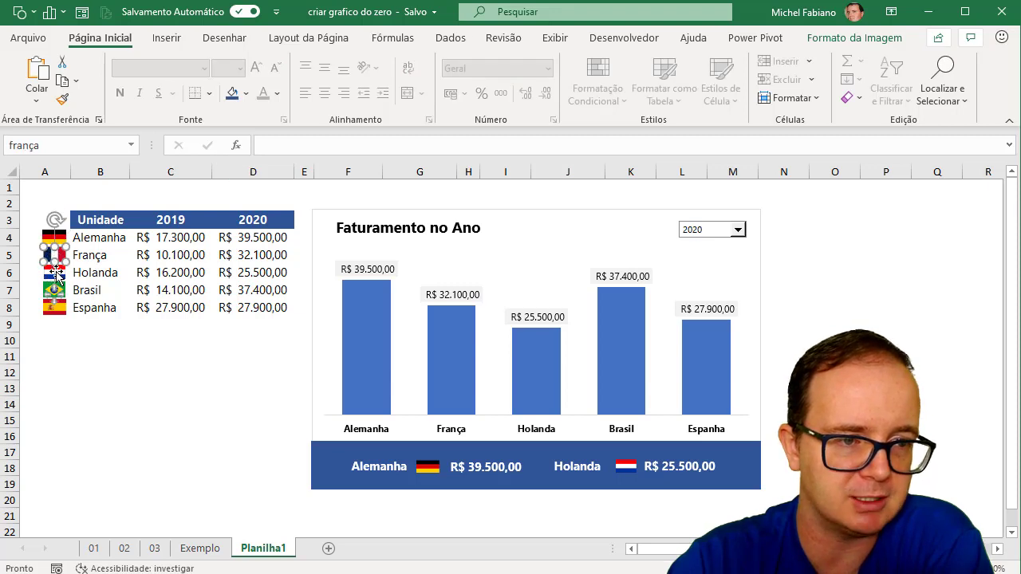
pyautogui.click(57, 273)
pyautogui.click(59, 288)
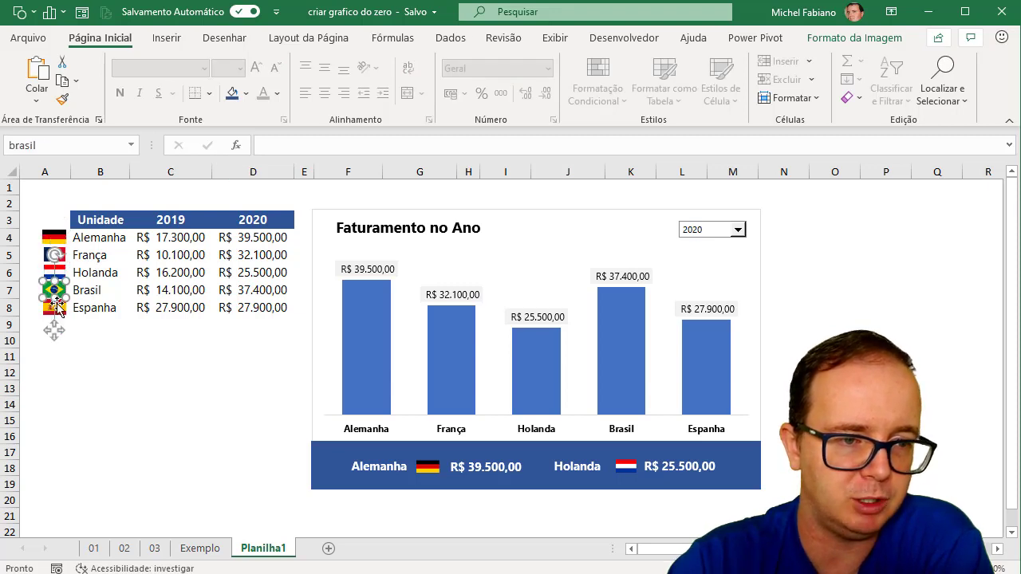
pyautogui.click(59, 308)
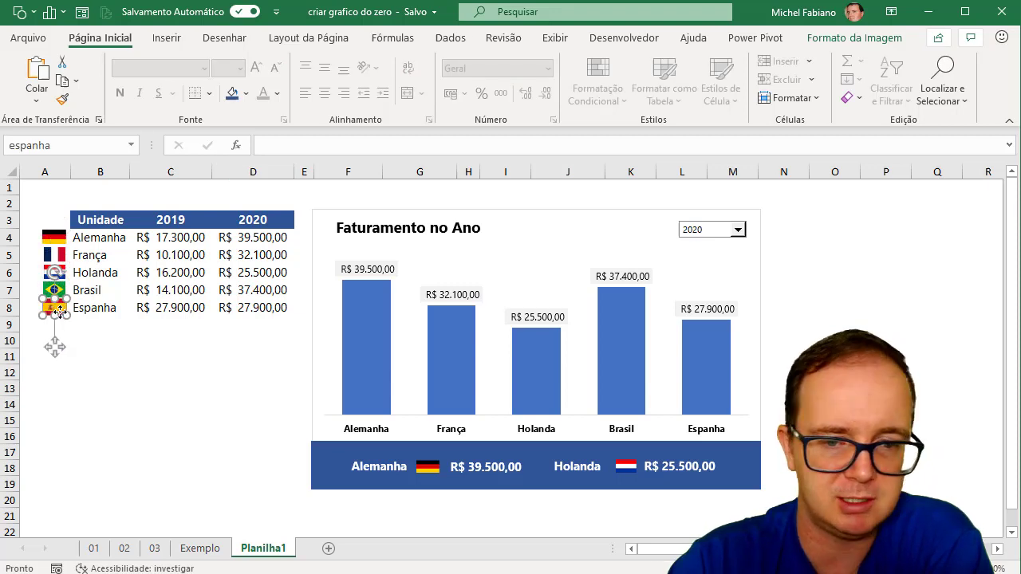
pyautogui.click(214, 481)
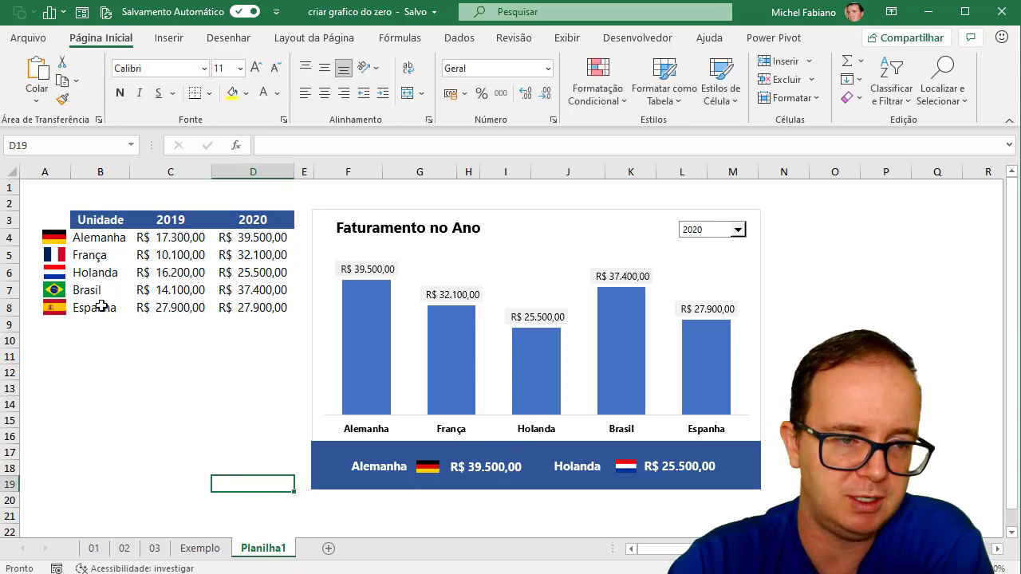
# Review the defined names for A4:B8 in the Name Manager, then switch the chart to 2019.
pyautogui.moveTo(97, 308); pyautogui.dragTo(30, 231)
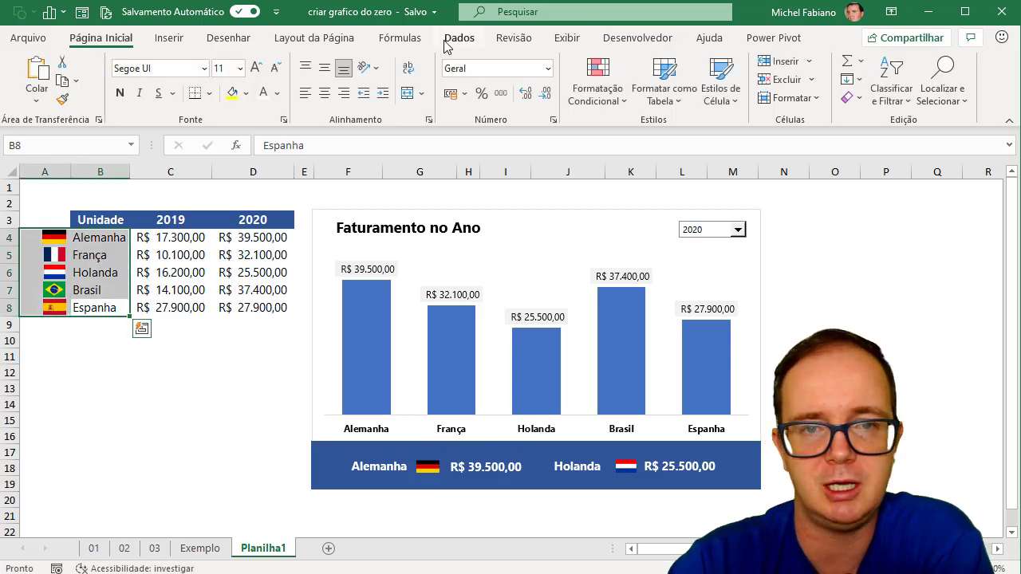
pyautogui.click(403, 39)
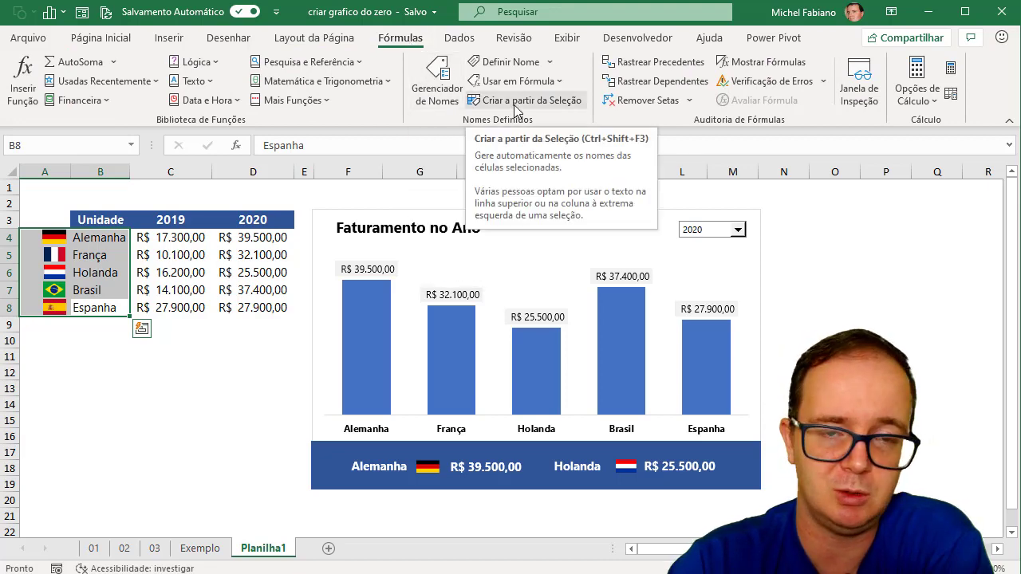
pyautogui.click(436, 83)
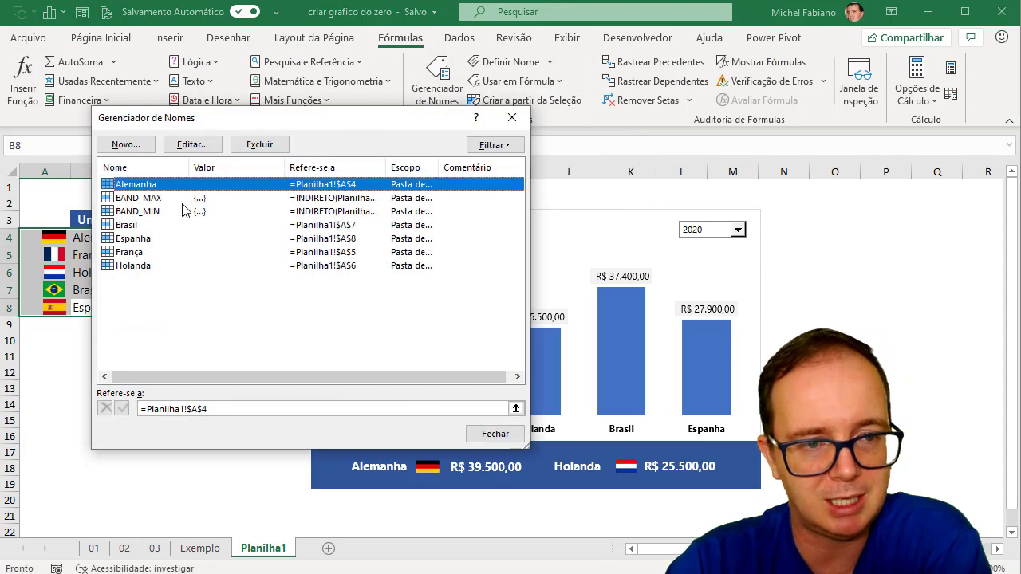
pyautogui.click(493, 433)
pyautogui.click(738, 230)
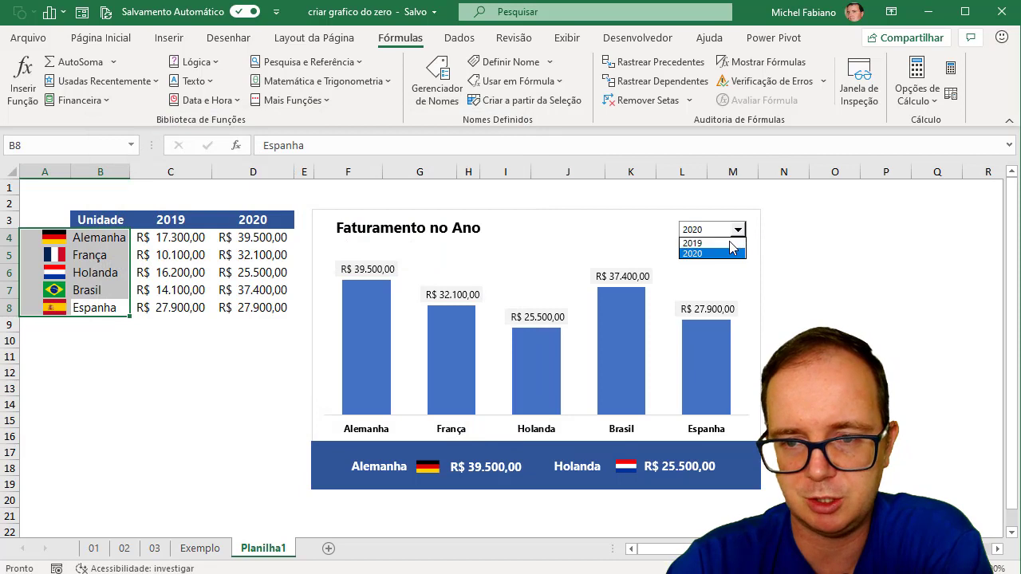
pyautogui.click(722, 240)
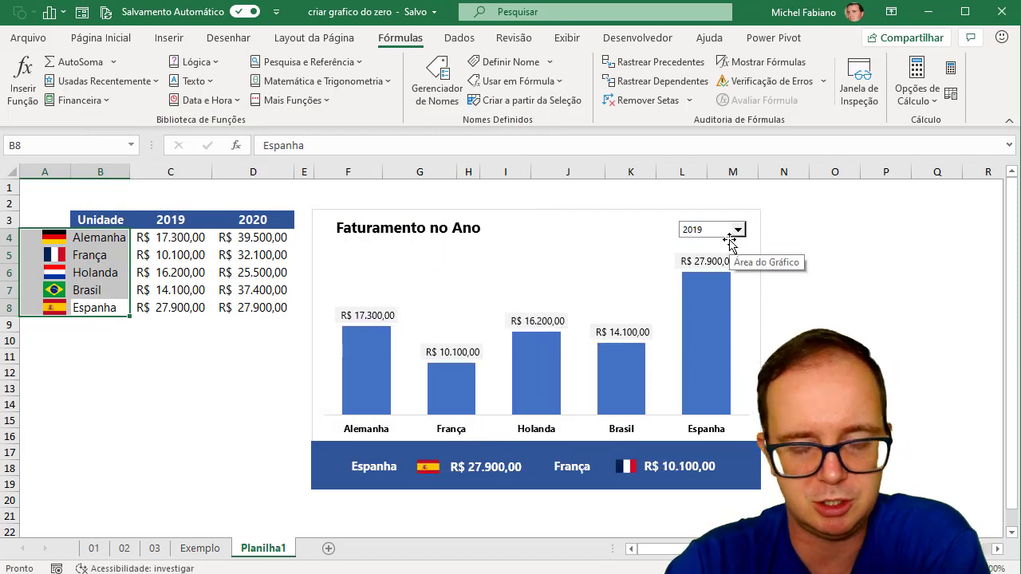
# Enter 43000 as Brasil's 2019 revenue in cell C7.
pyautogui.click(195, 291)
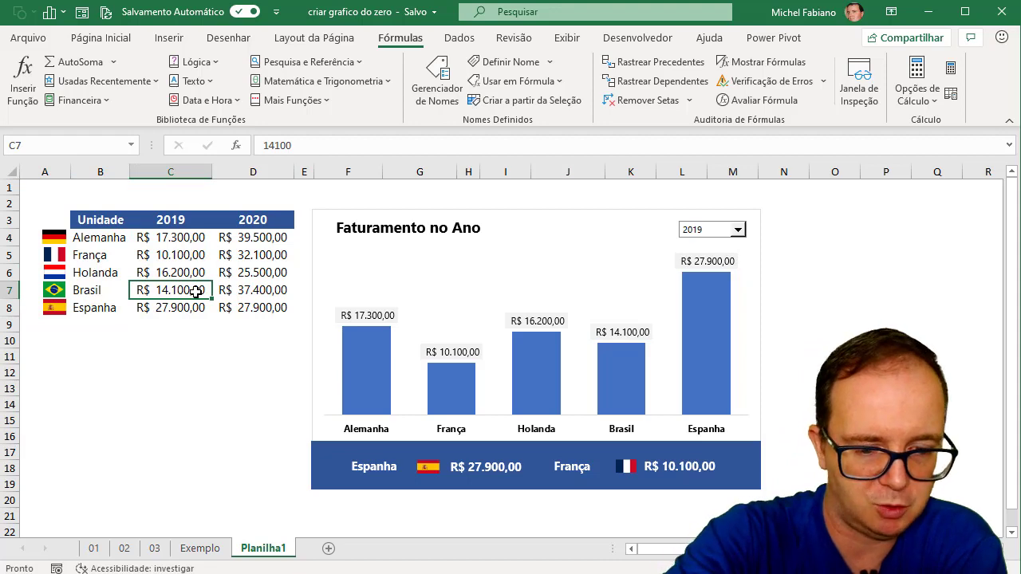
pyautogui.write('43000')
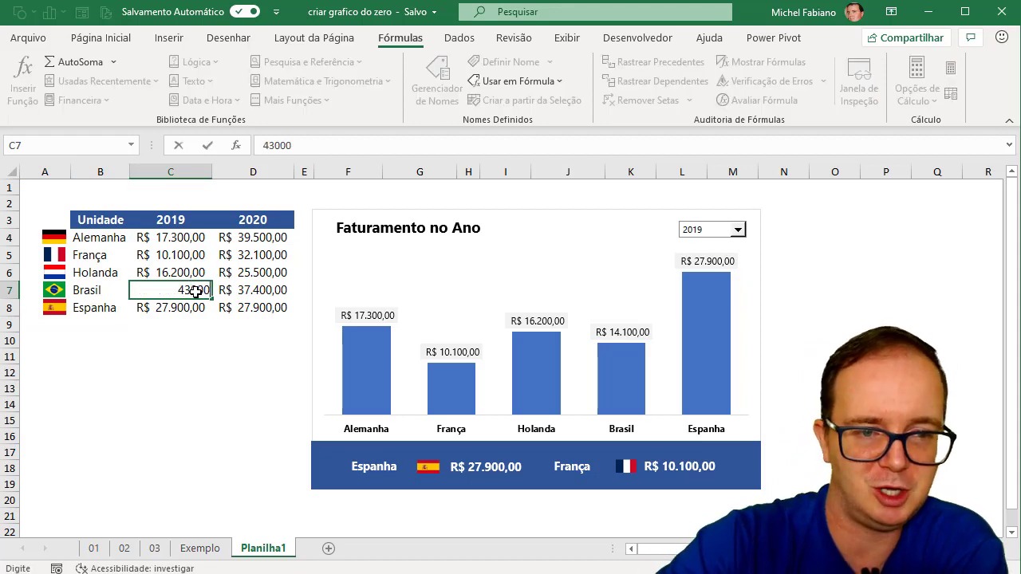
pyautogui.press('Return')
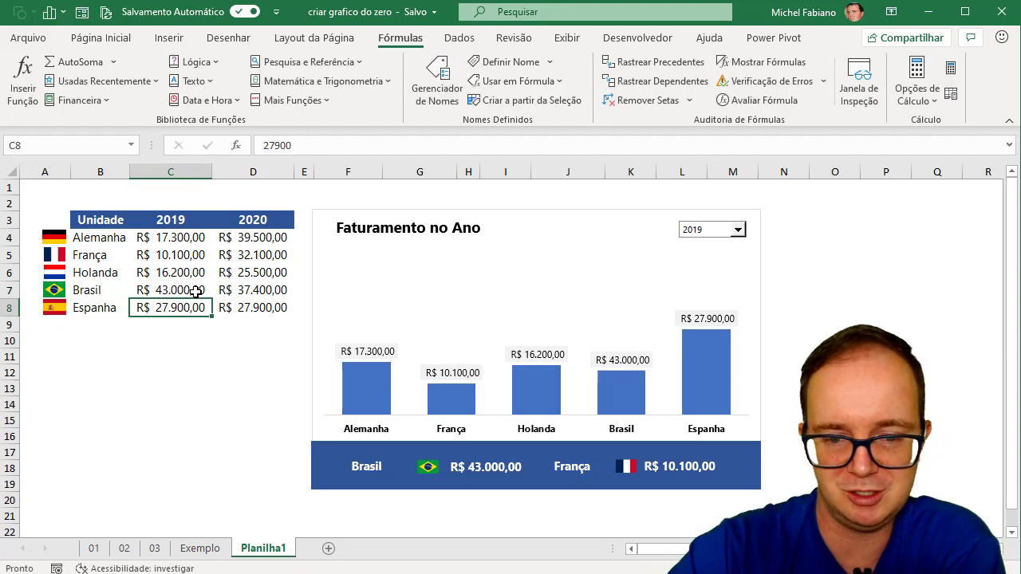